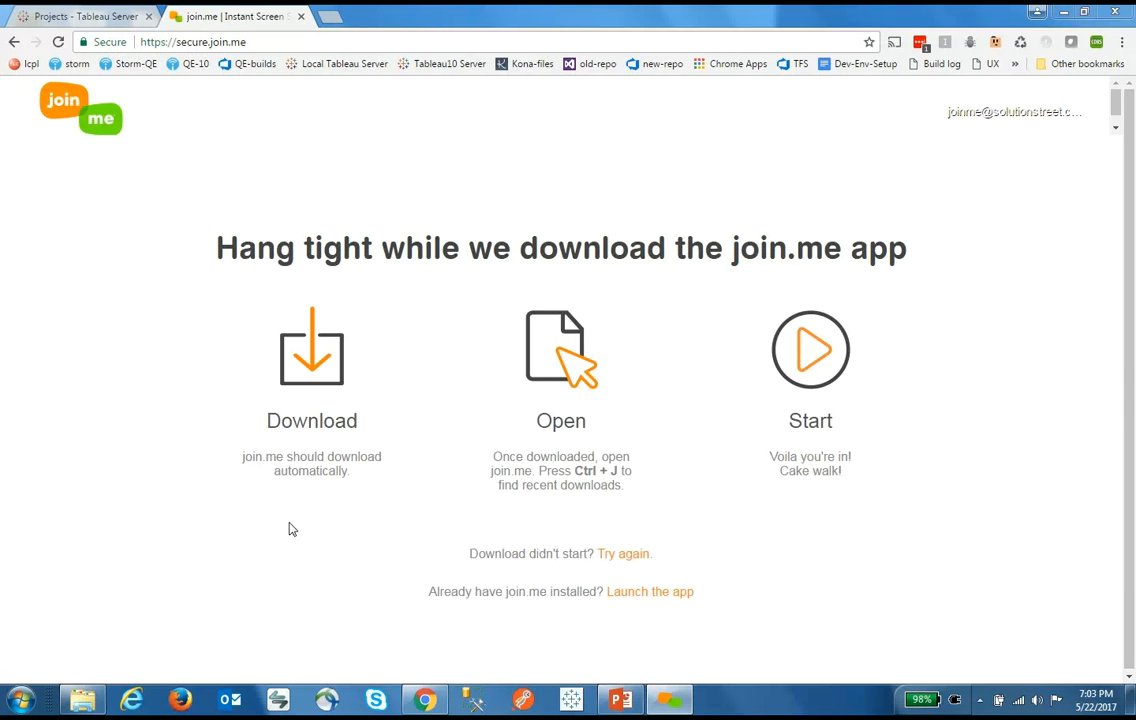
Switch from the join.me download page to the 'Projects - Tableau Server' tab in Chrome
click(94, 17)
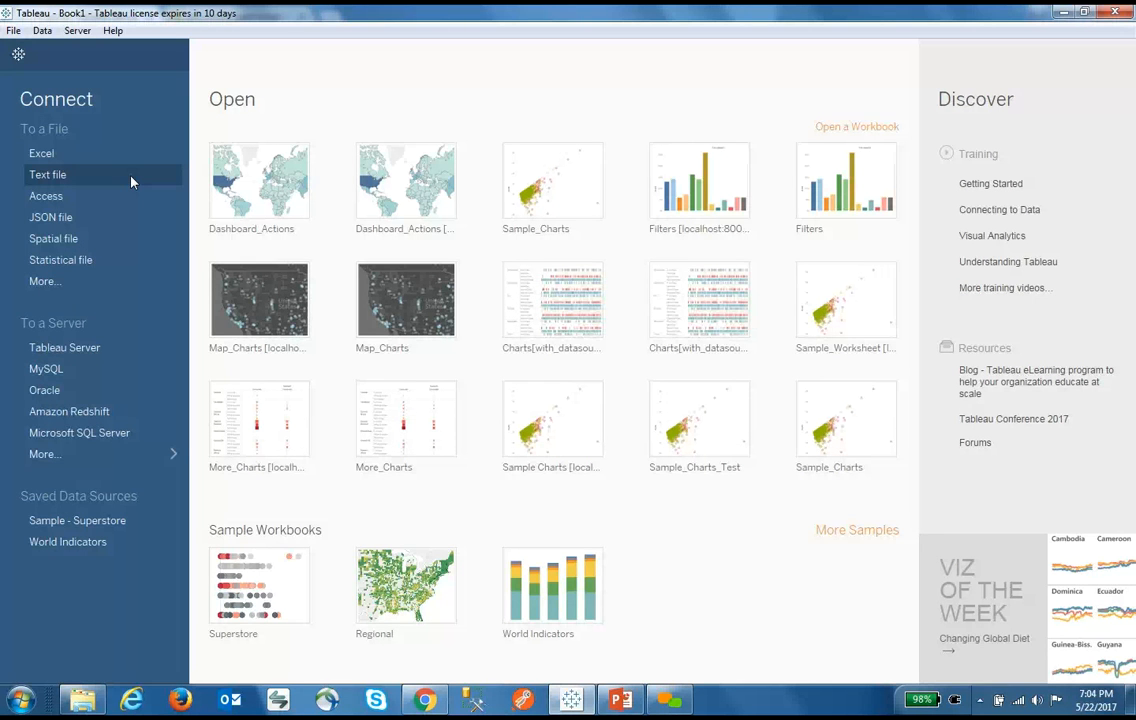
Connect Tableau to the global_superstore_2016.xlsx Excel workbook
click(95, 458)
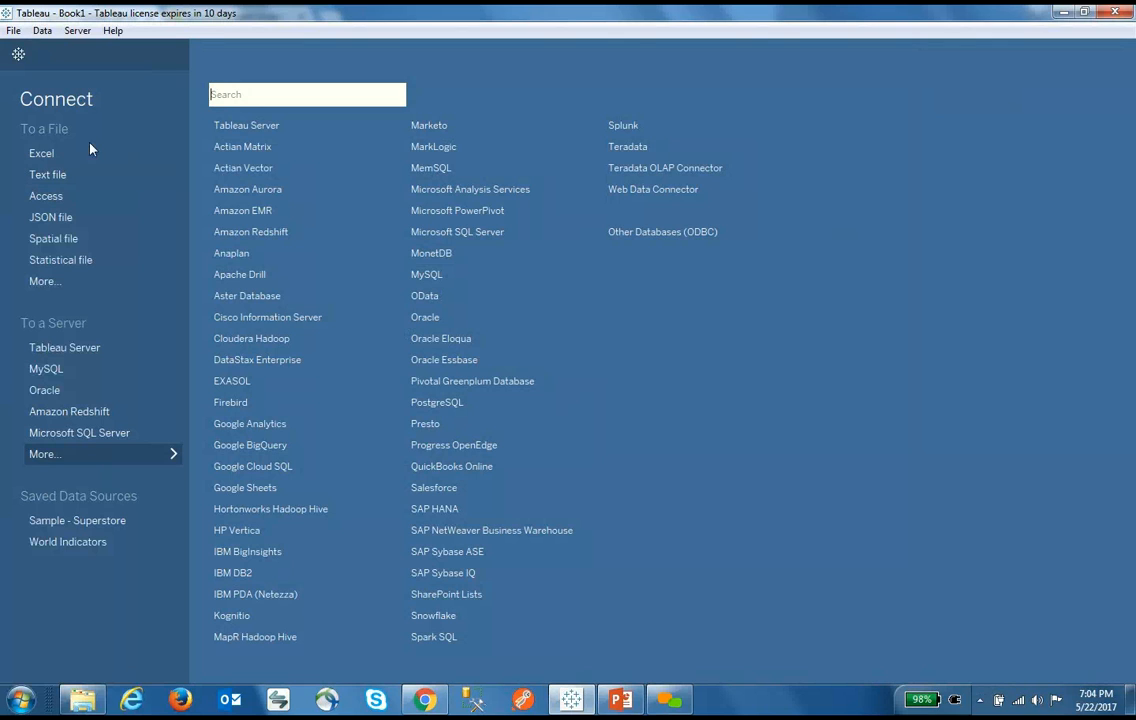
click(52, 156)
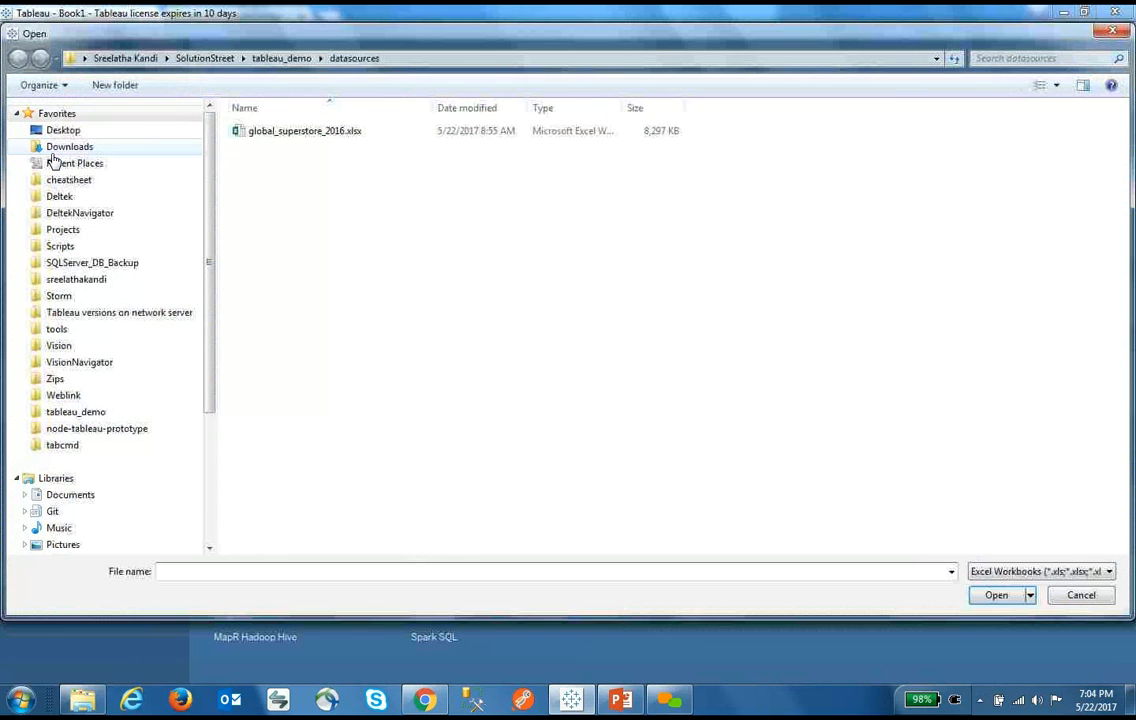
double_click(310, 133)
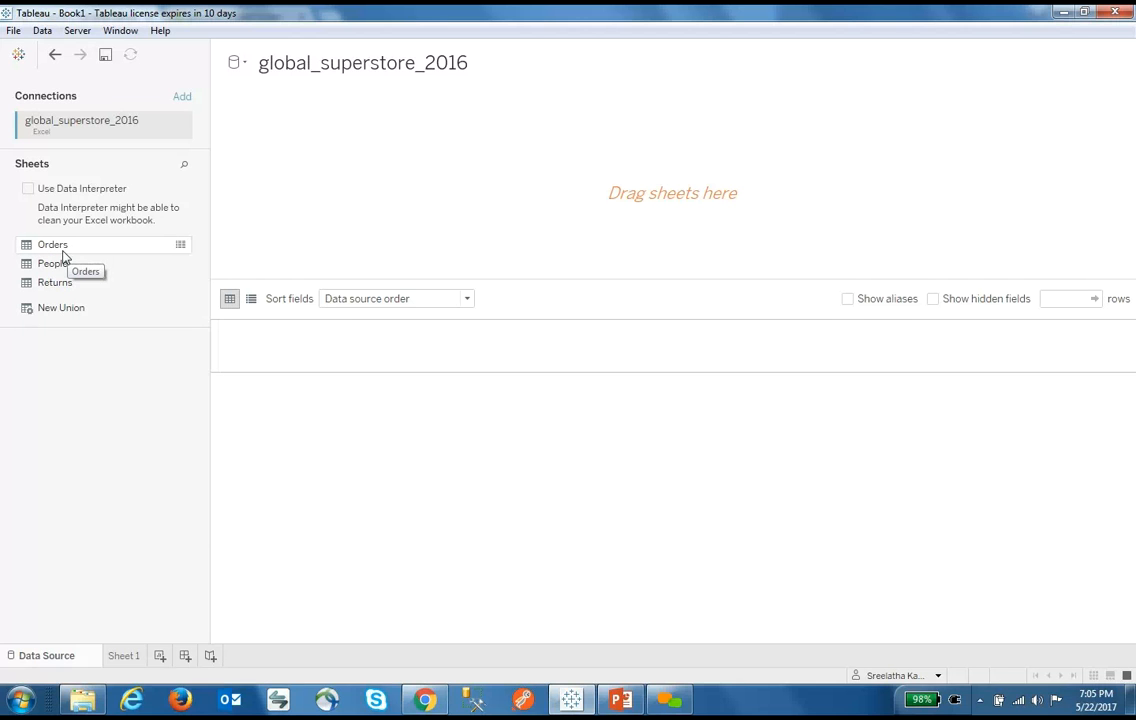
Add the Orders sheet to the canvas and keep the connection Live instead of Extract
drag(60, 246, 456, 213)
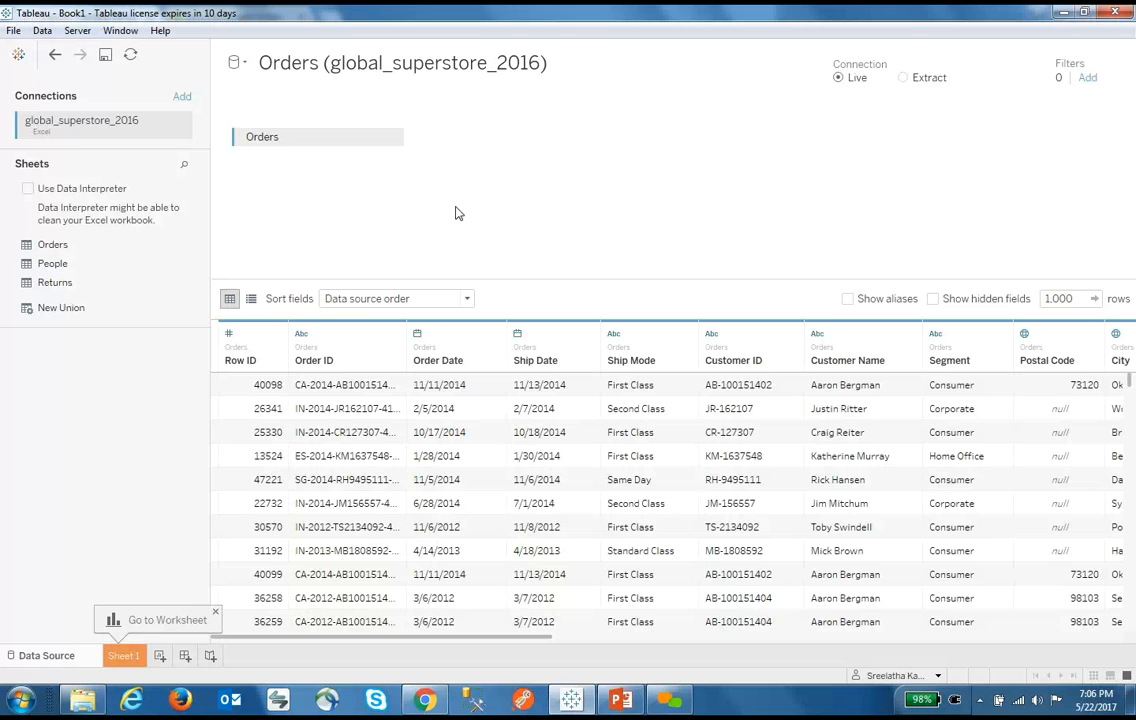
click(903, 78)
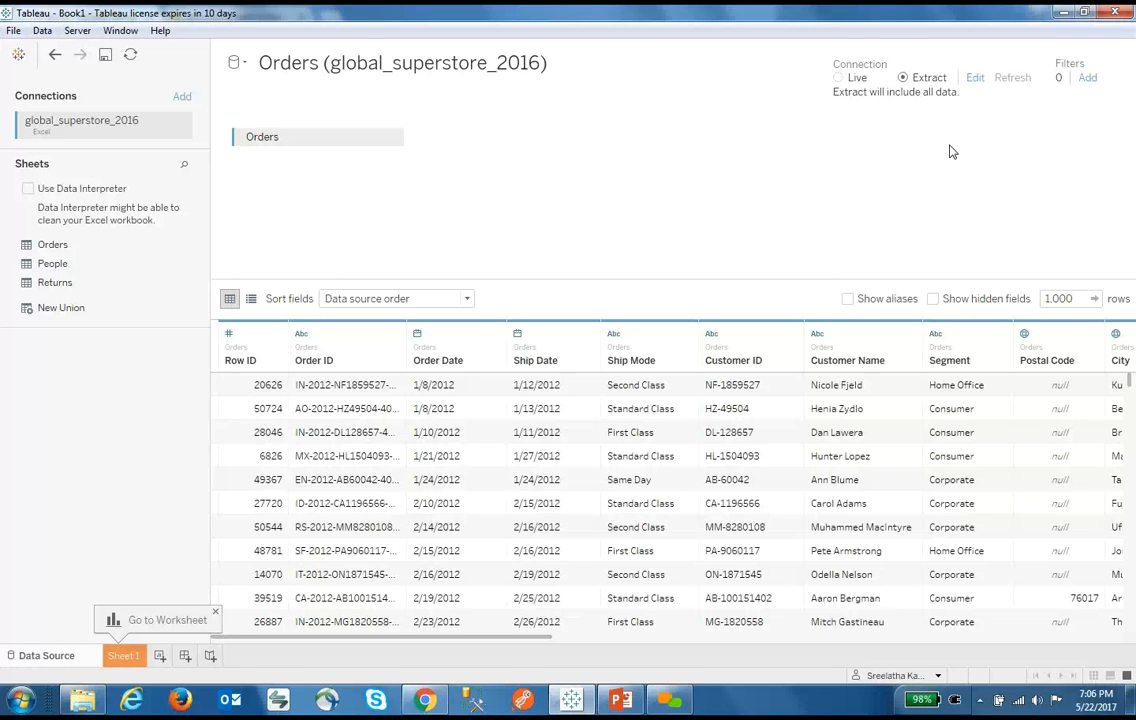
click(850, 80)
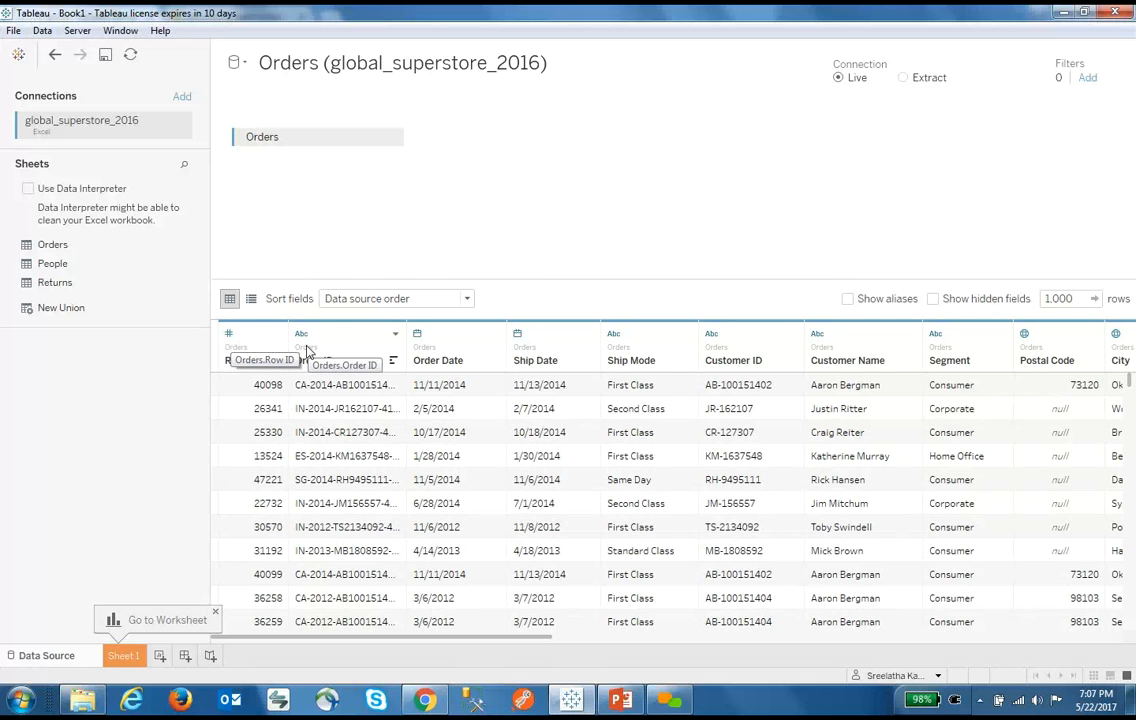
click(230, 335)
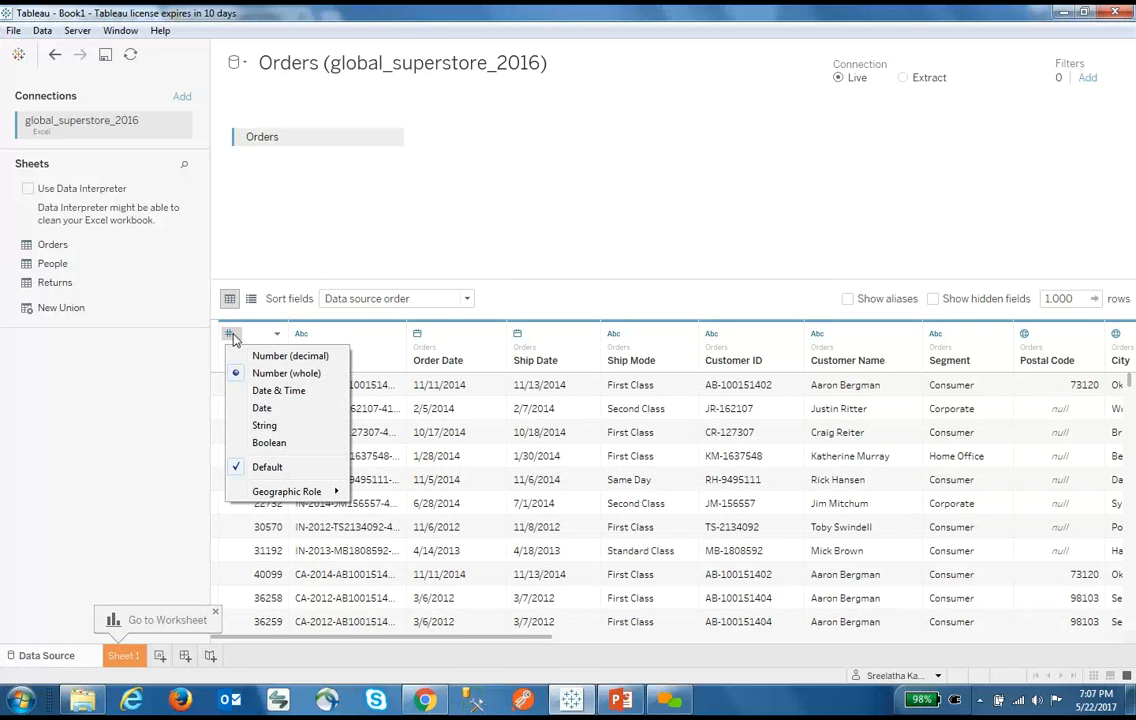
click(262, 425)
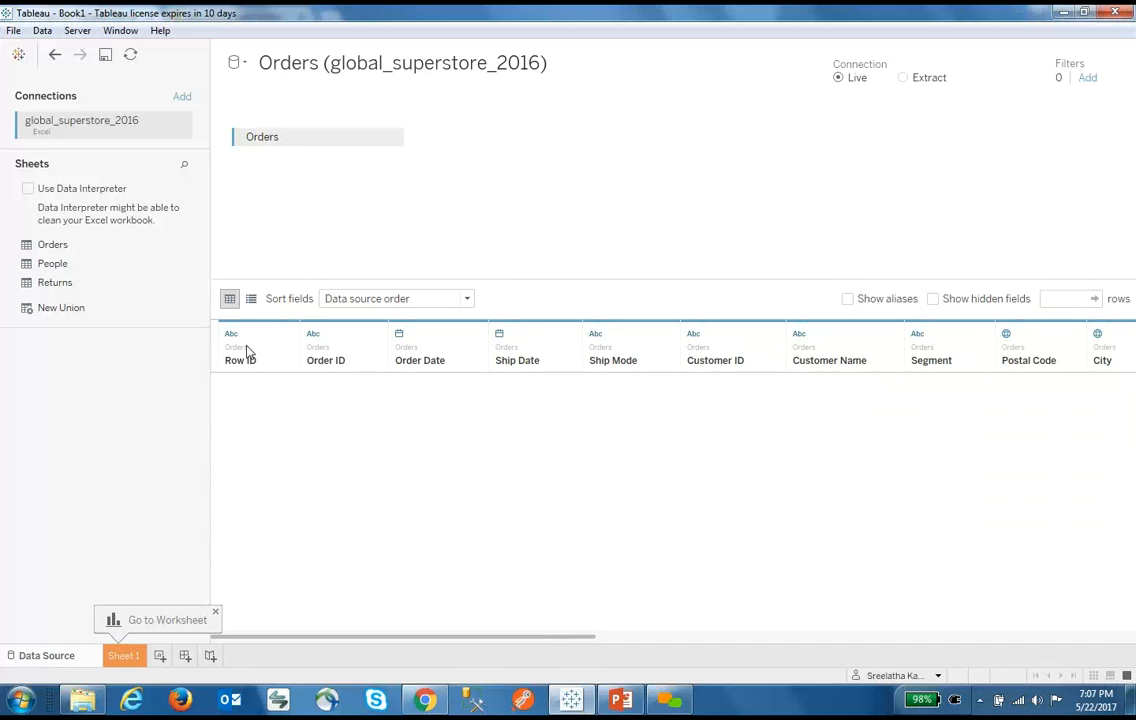
key(ctrl+z)
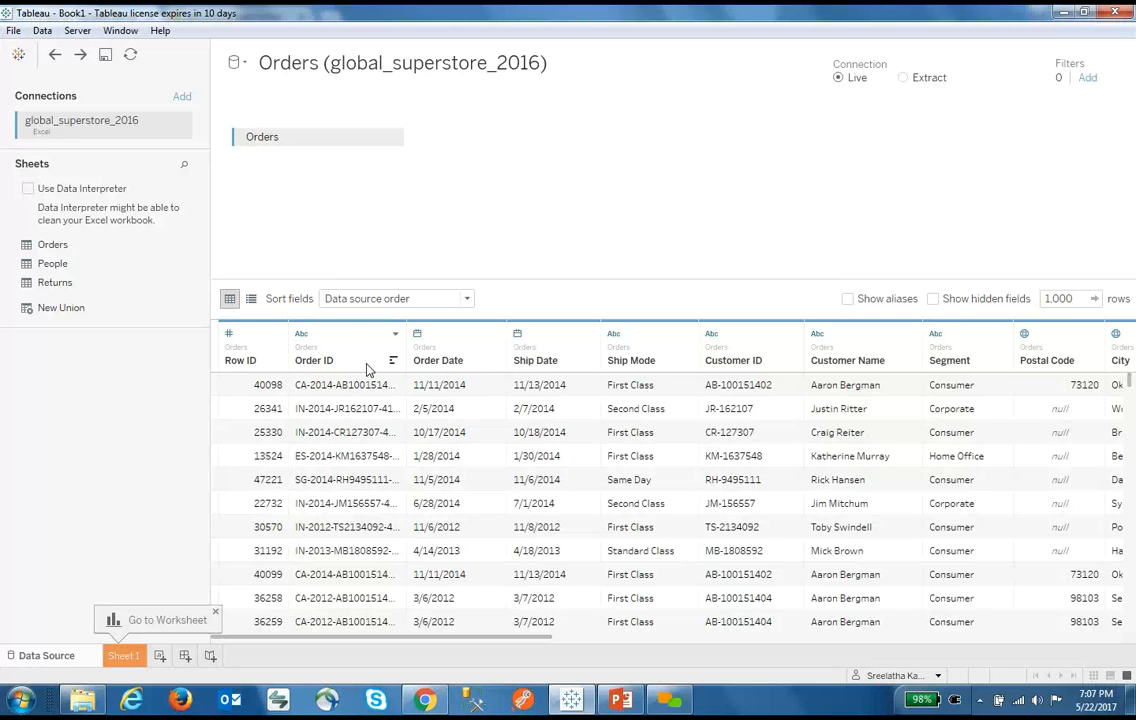
Split Order ID on the '-' separator into five fields and show the field list view
click(395, 335)
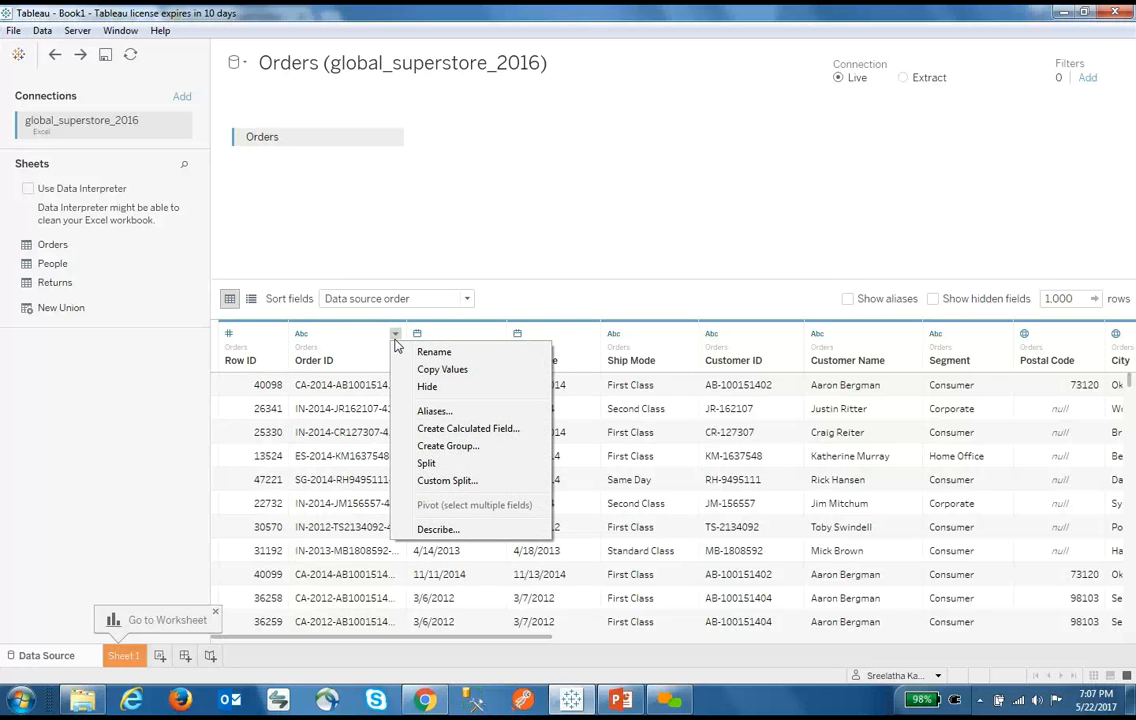
click(425, 463)
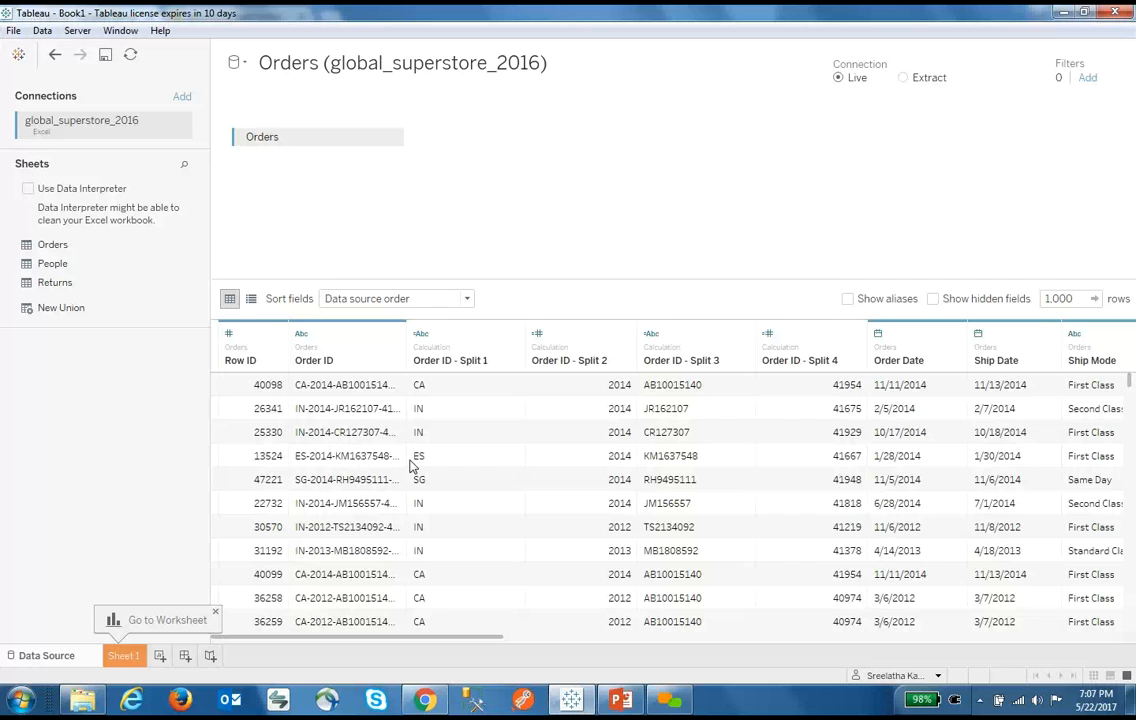
click(395, 333)
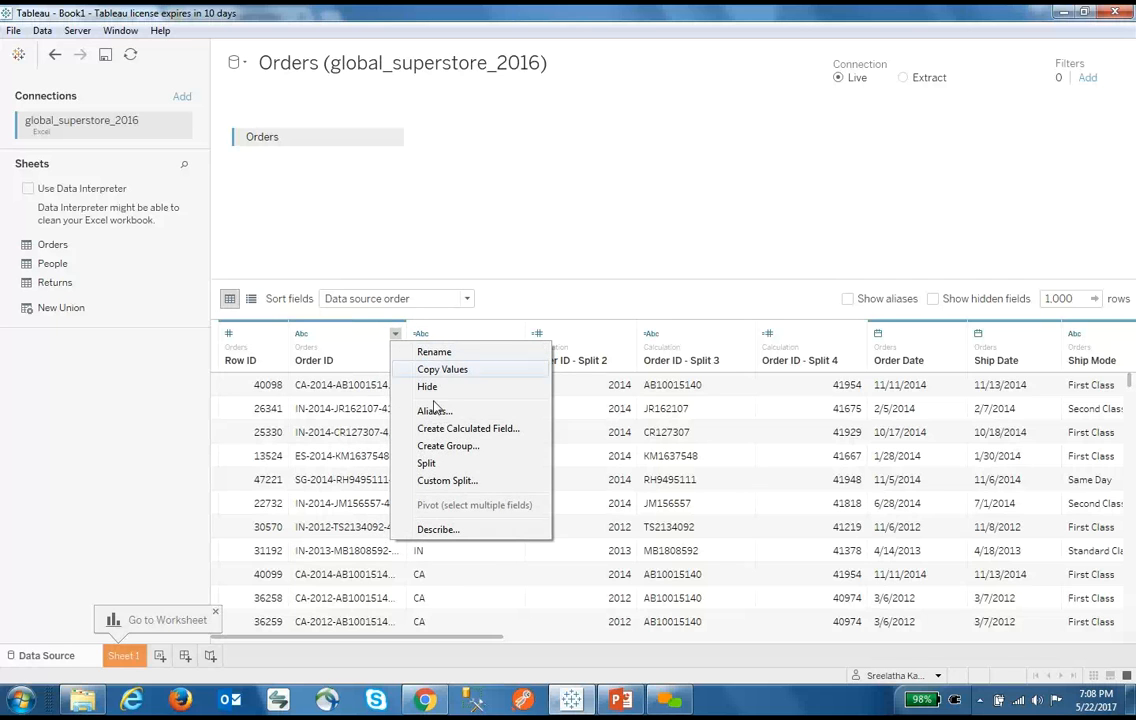
click(448, 480)
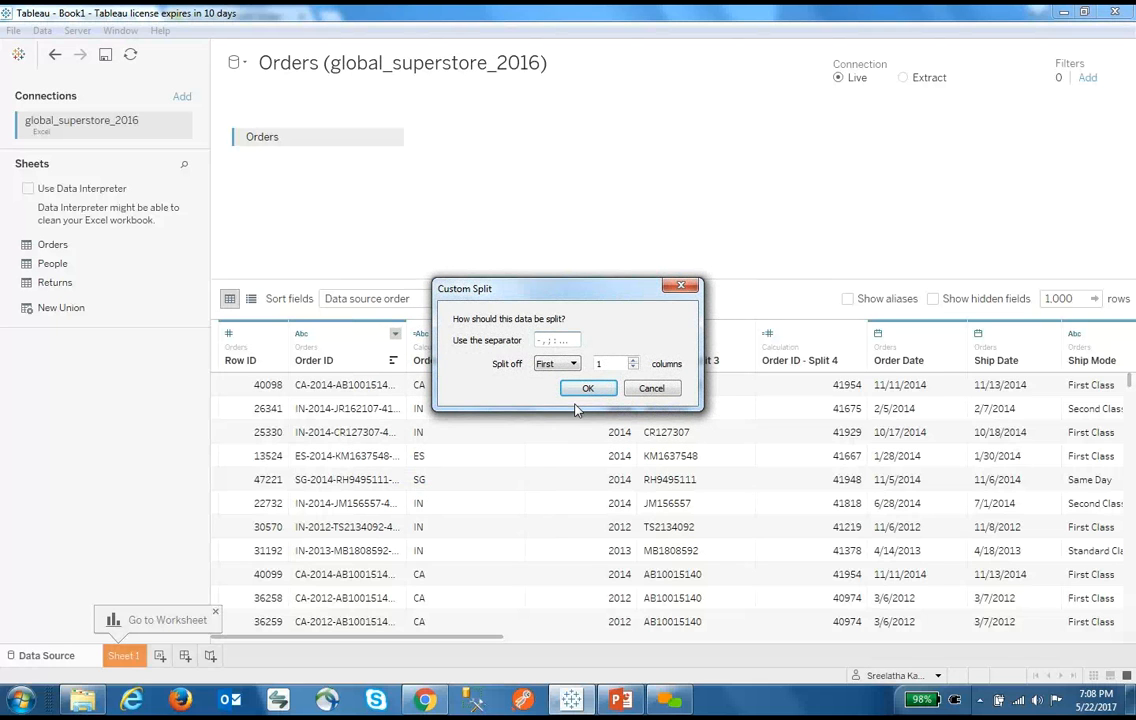
text(-)
click(588, 389)
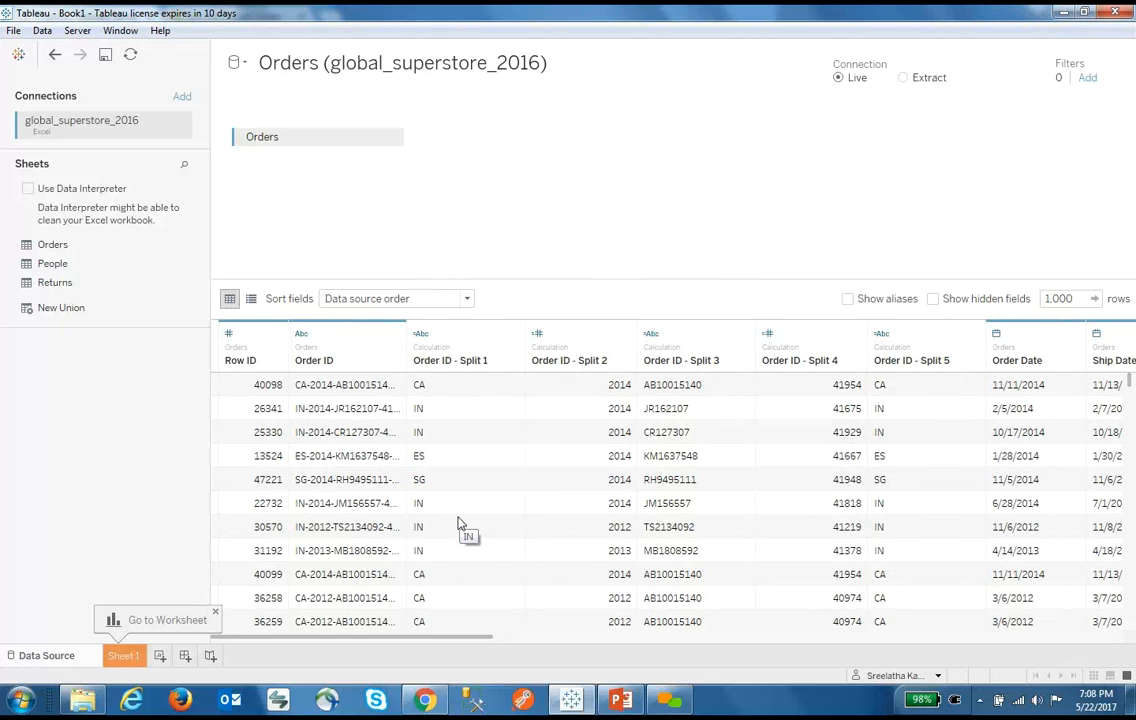
click(251, 299)
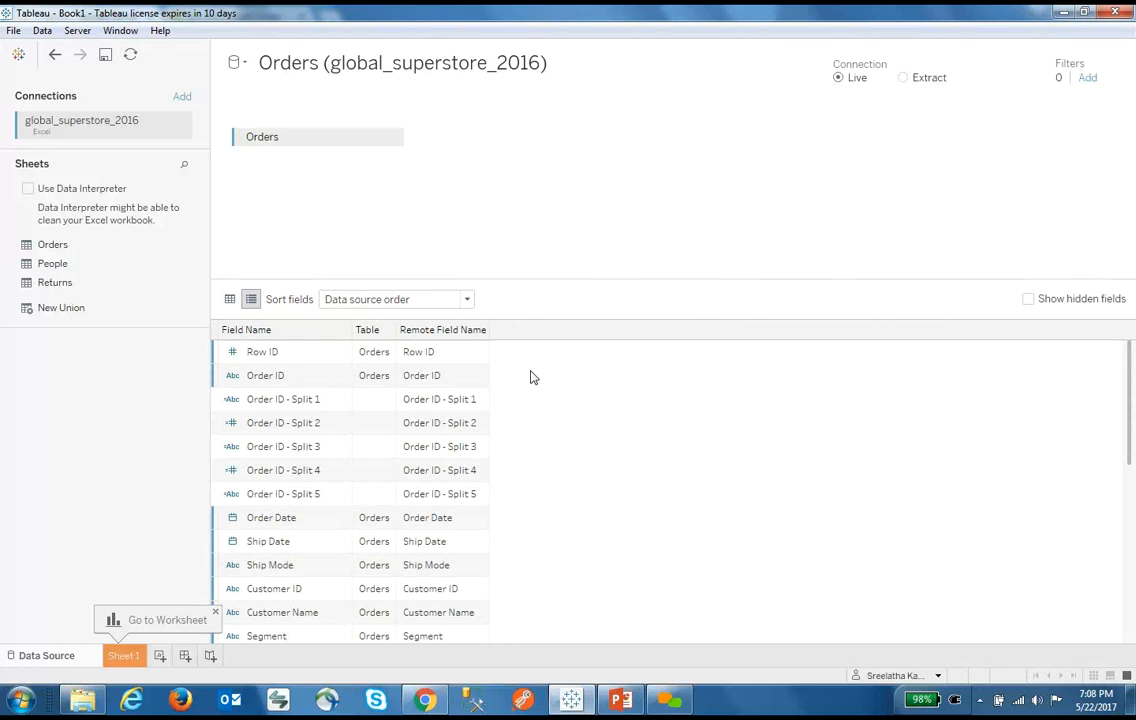
Restore the row preview, try joining People to Orders, then remove People after the error
click(230, 300)
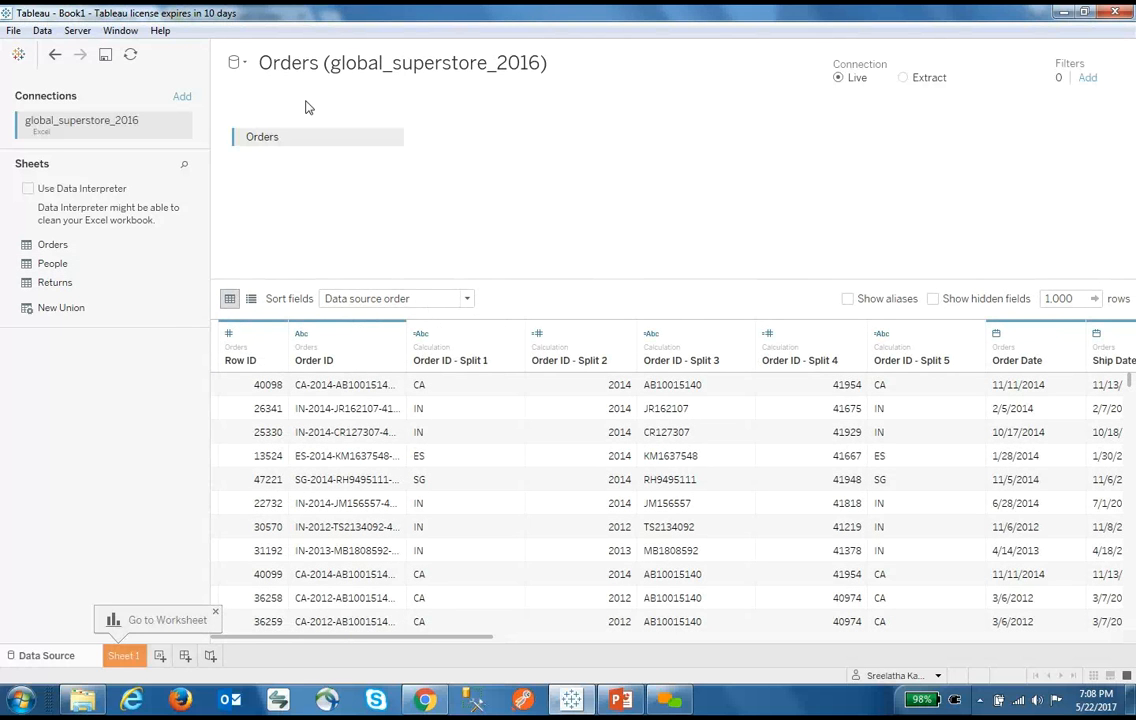
drag(60, 264, 489, 154)
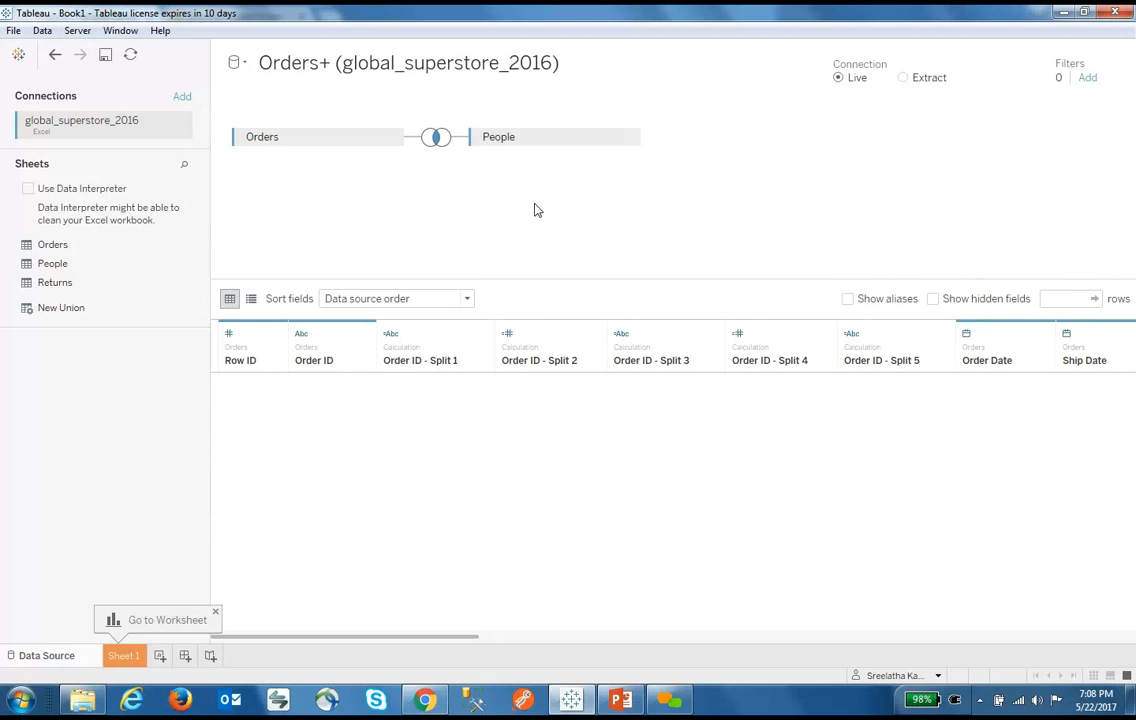
click(436, 140)
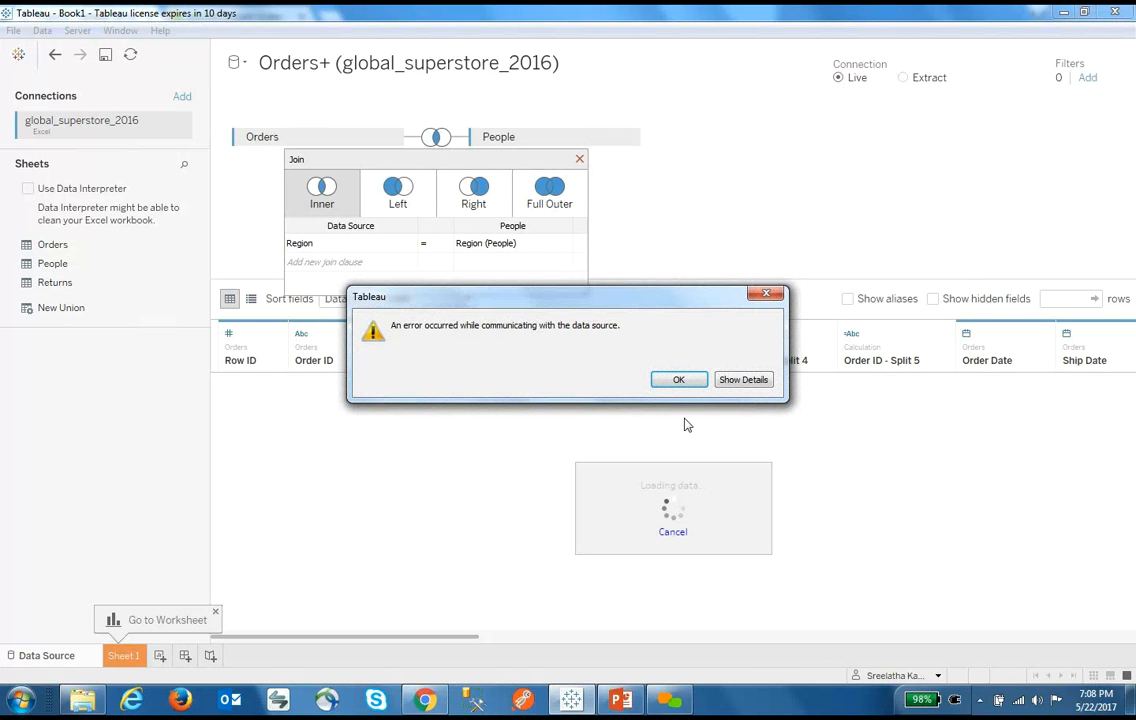
click(679, 380)
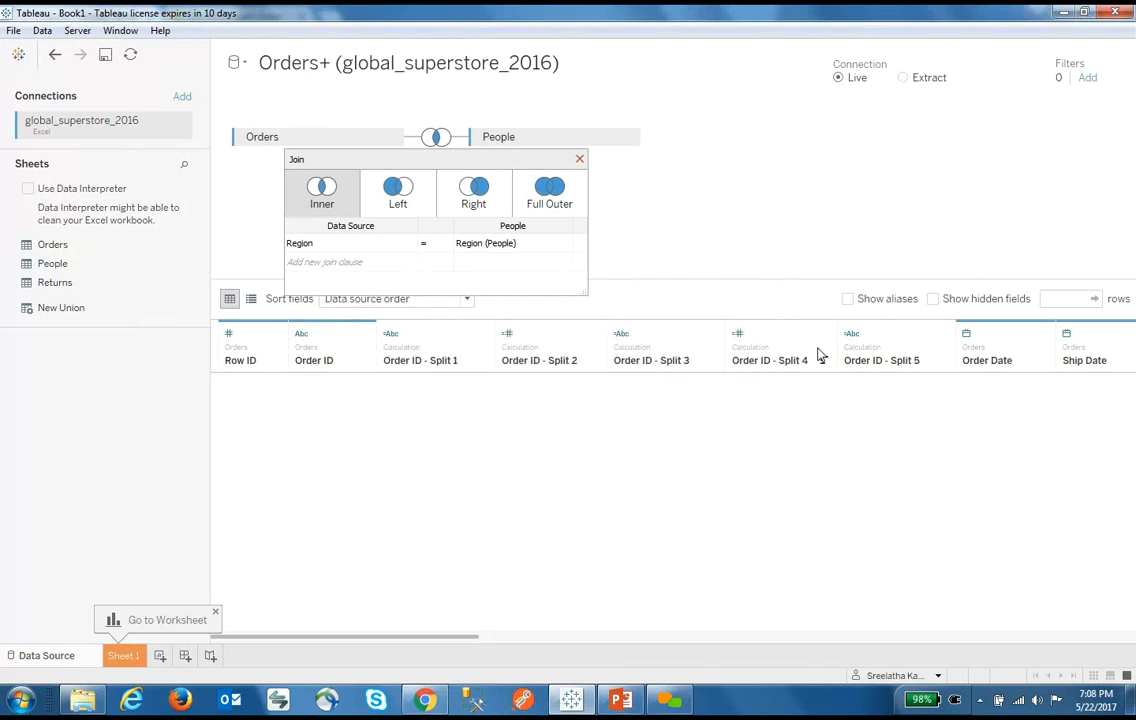
click(579, 160)
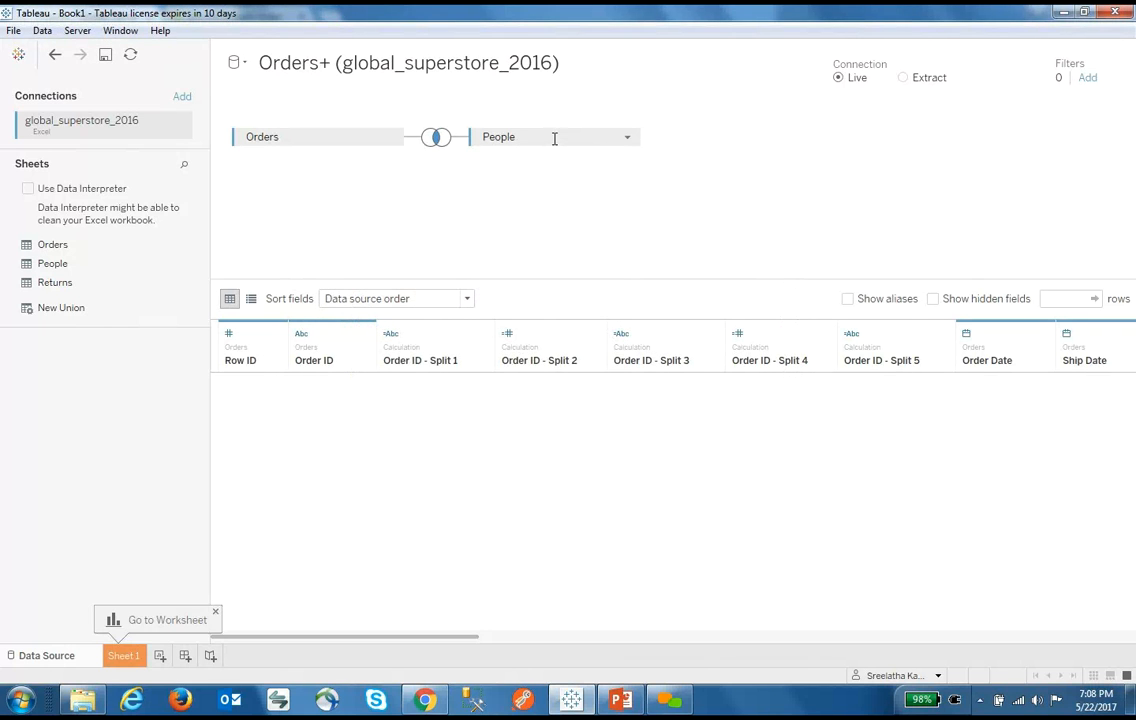
drag(580, 140, 99, 421)
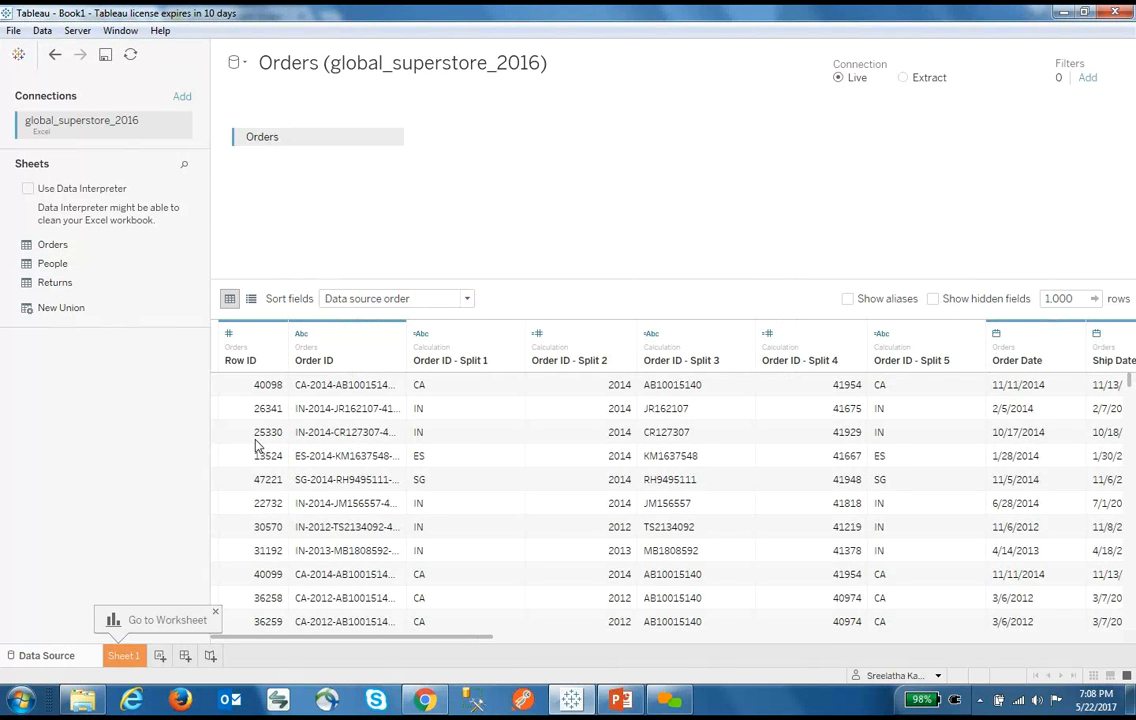
click(19, 55)
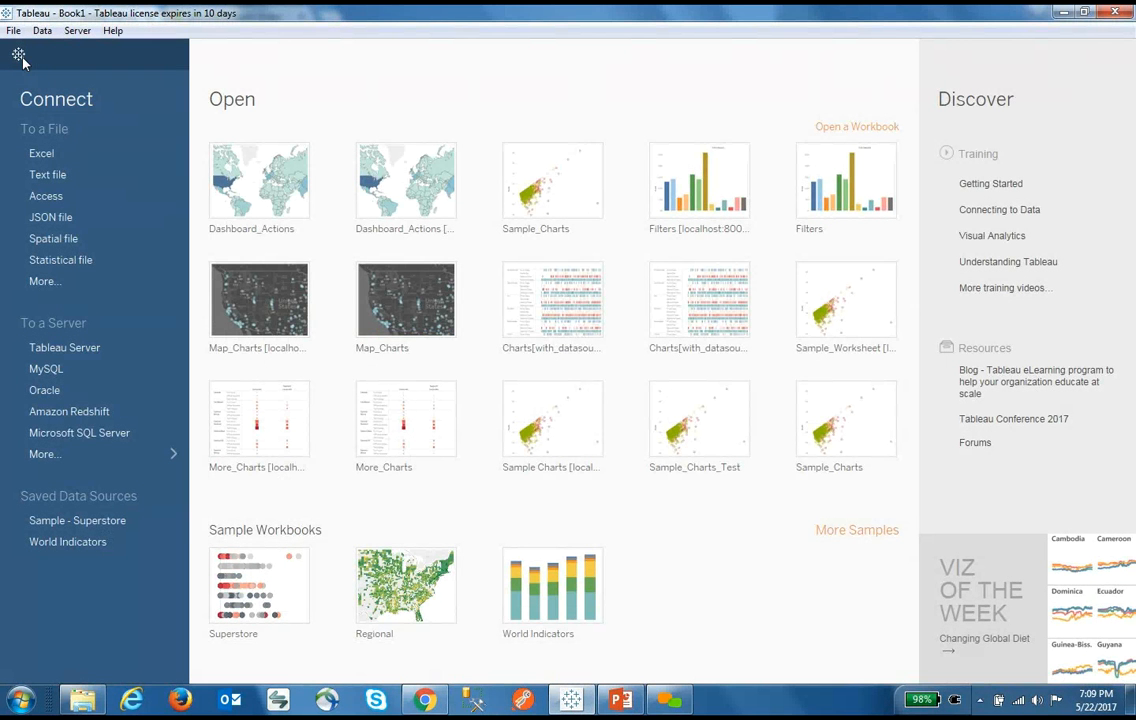
click(19, 55)
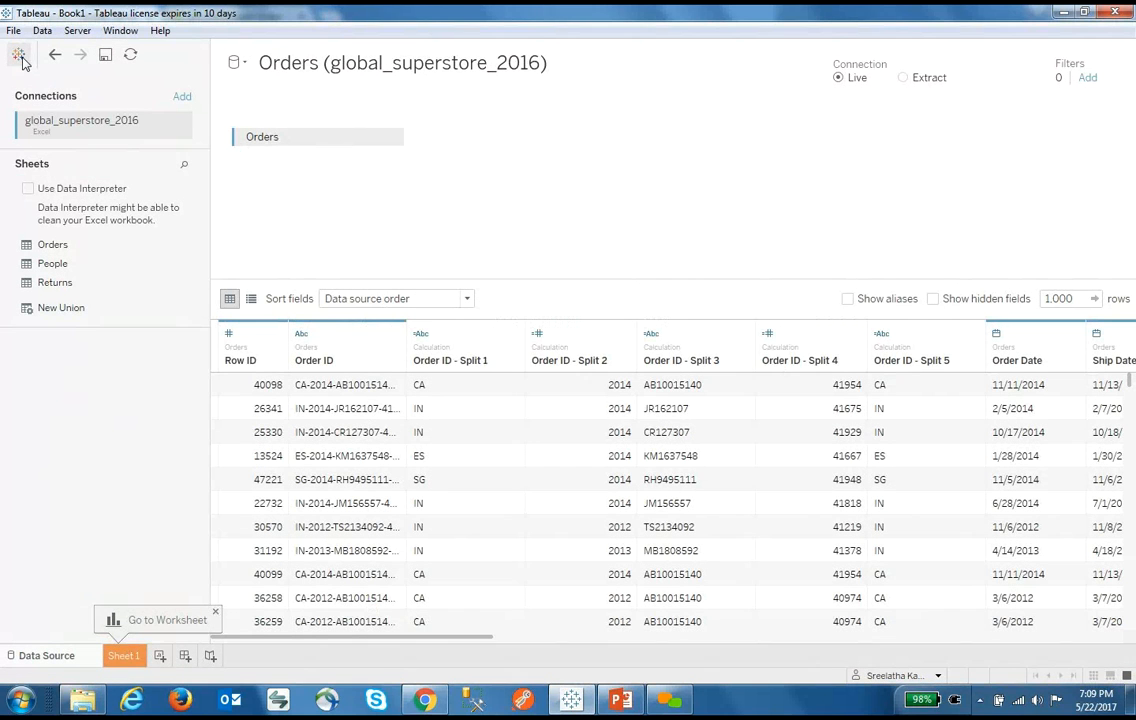
click(145, 652)
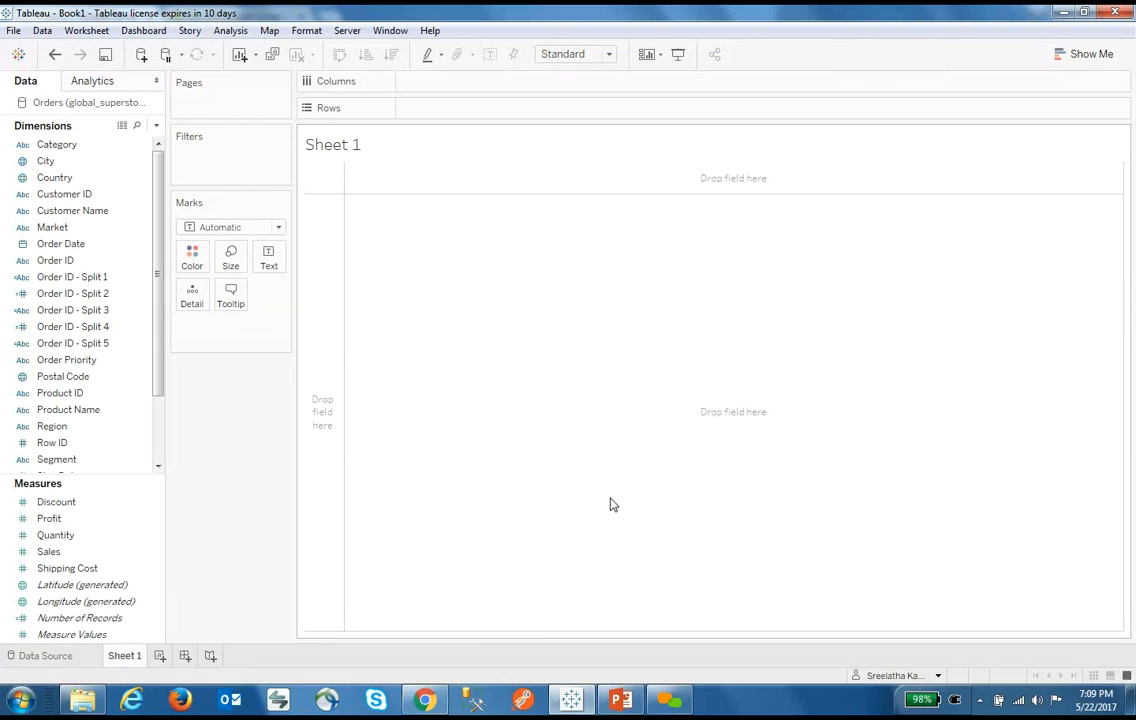
click(35, 345)
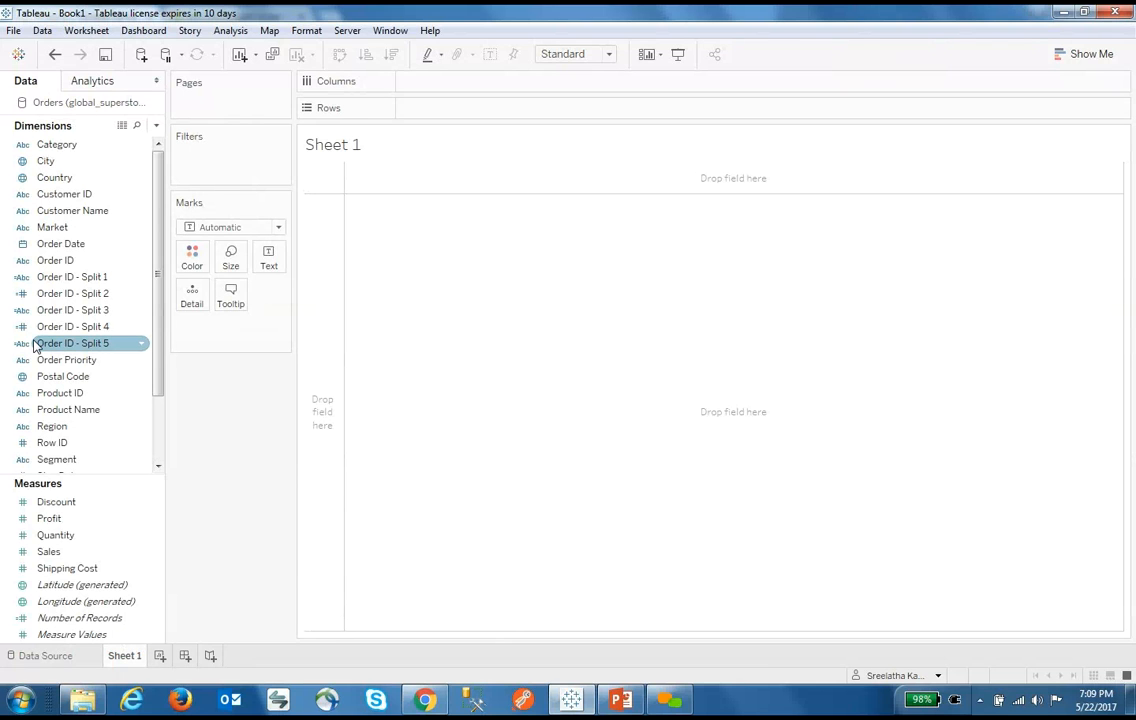
click(78, 328)
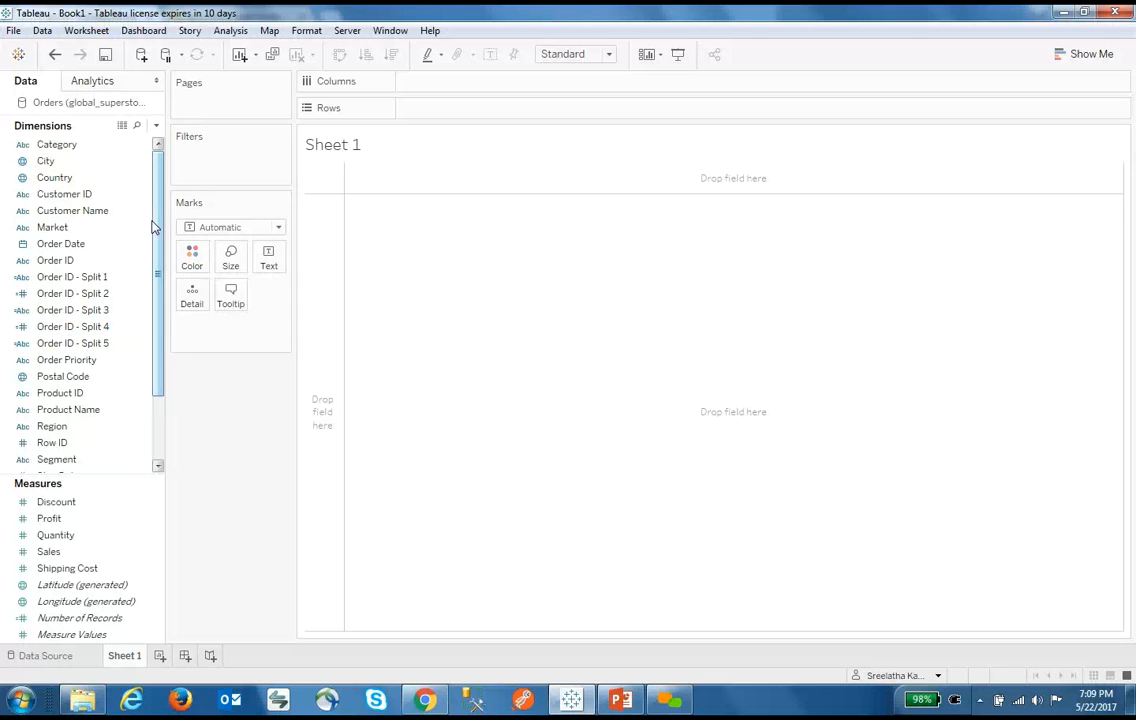
drag(156, 224, 162, 273)
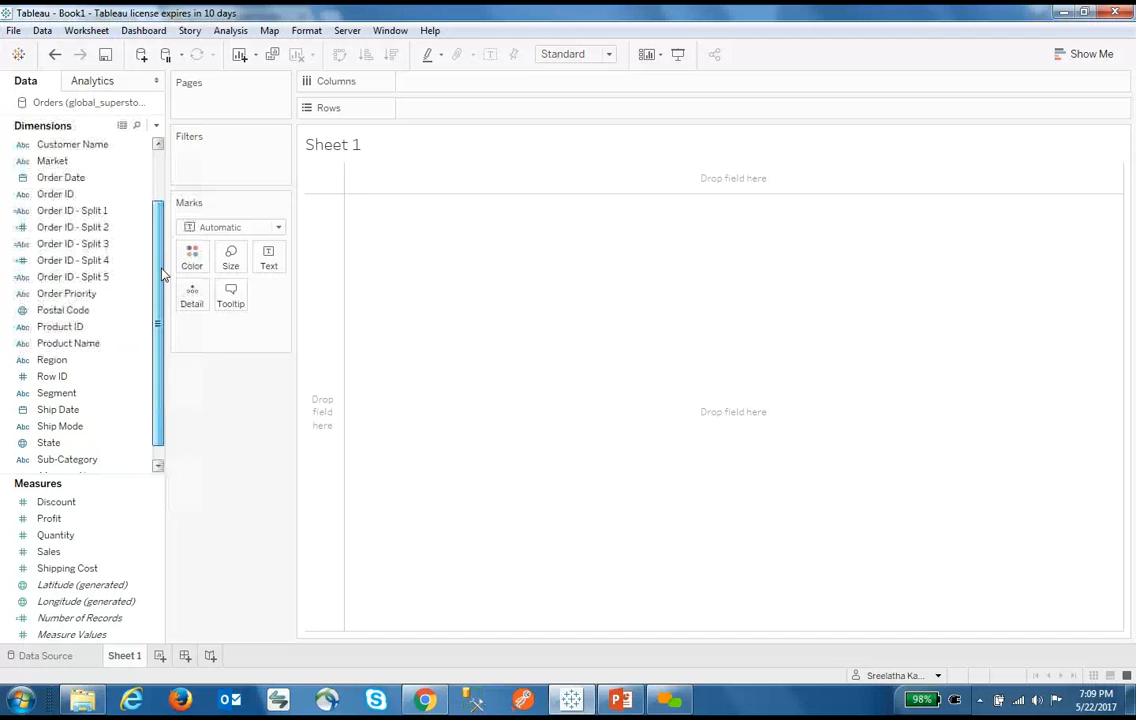
click(93, 81)
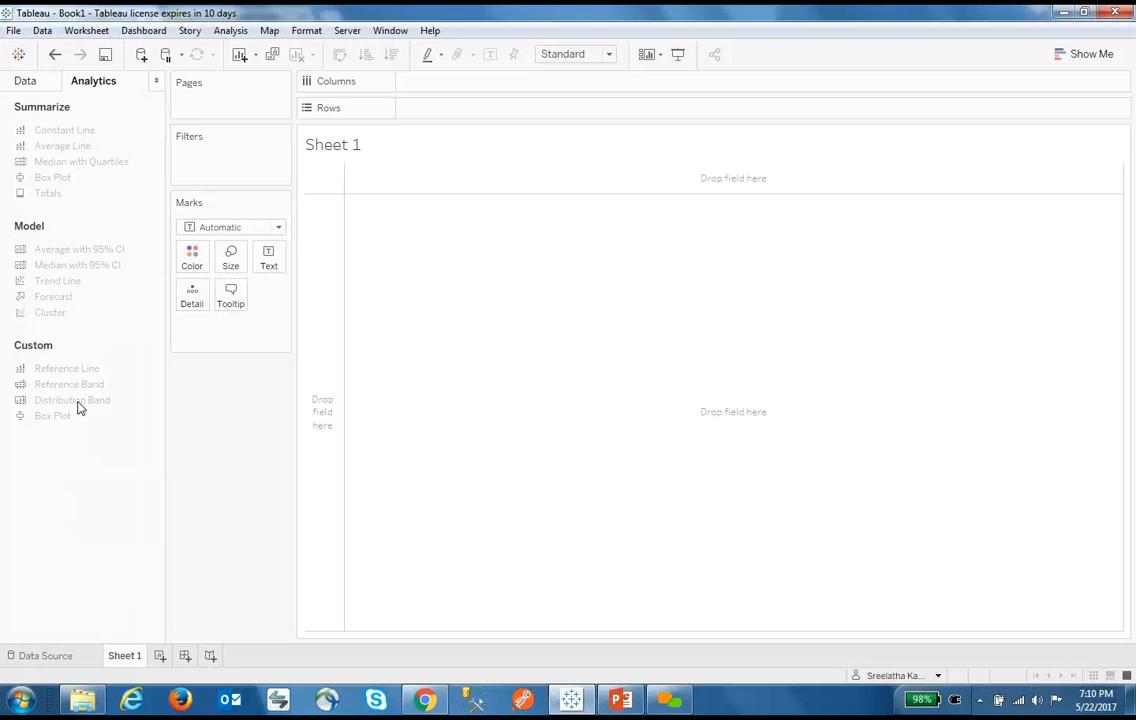
click(42, 82)
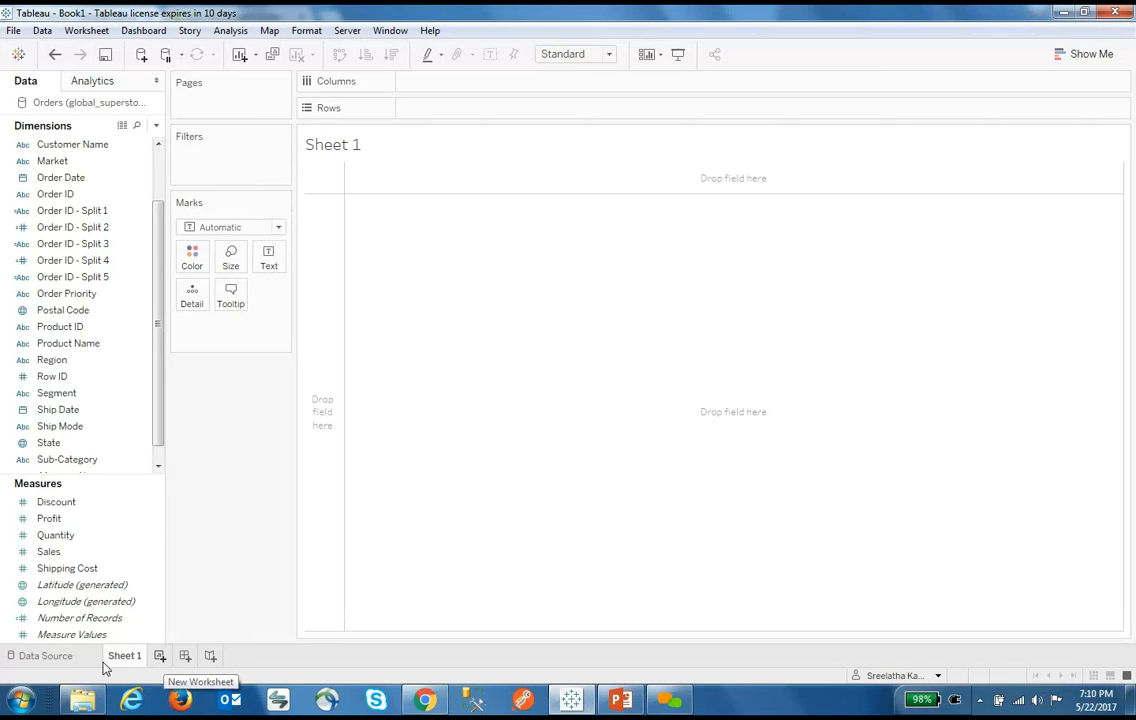
Add blank worksheets Sheet 2 and Sheet 3, then return to Sheet 1
click(158, 656)
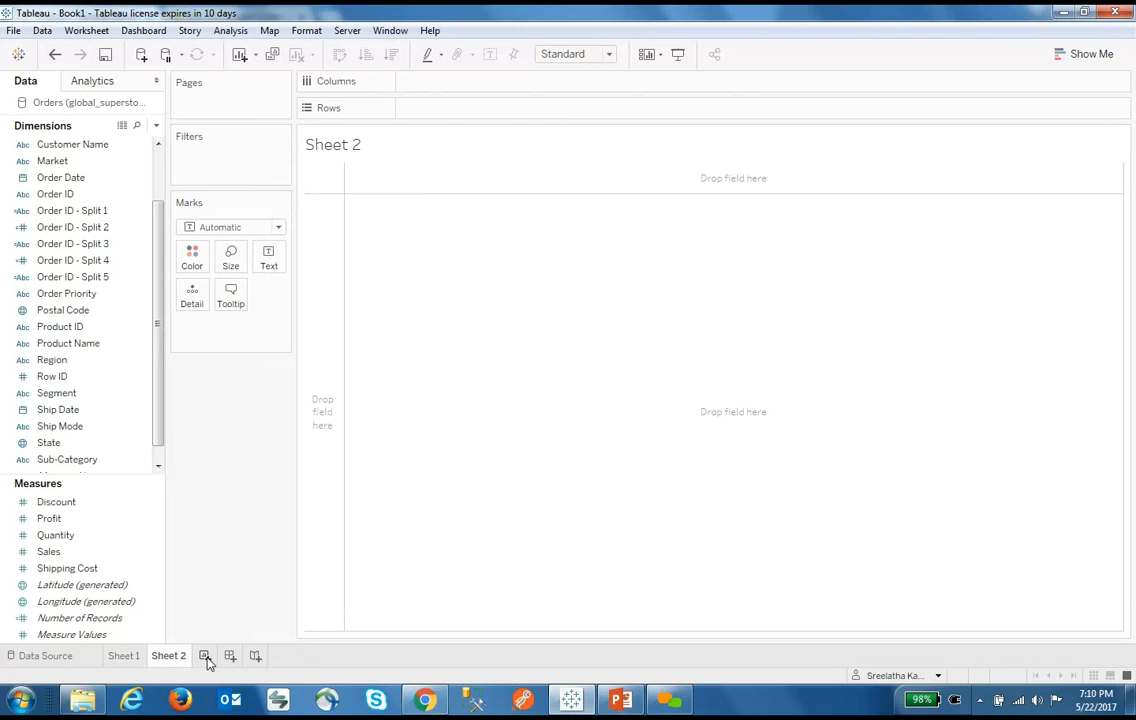
click(204, 656)
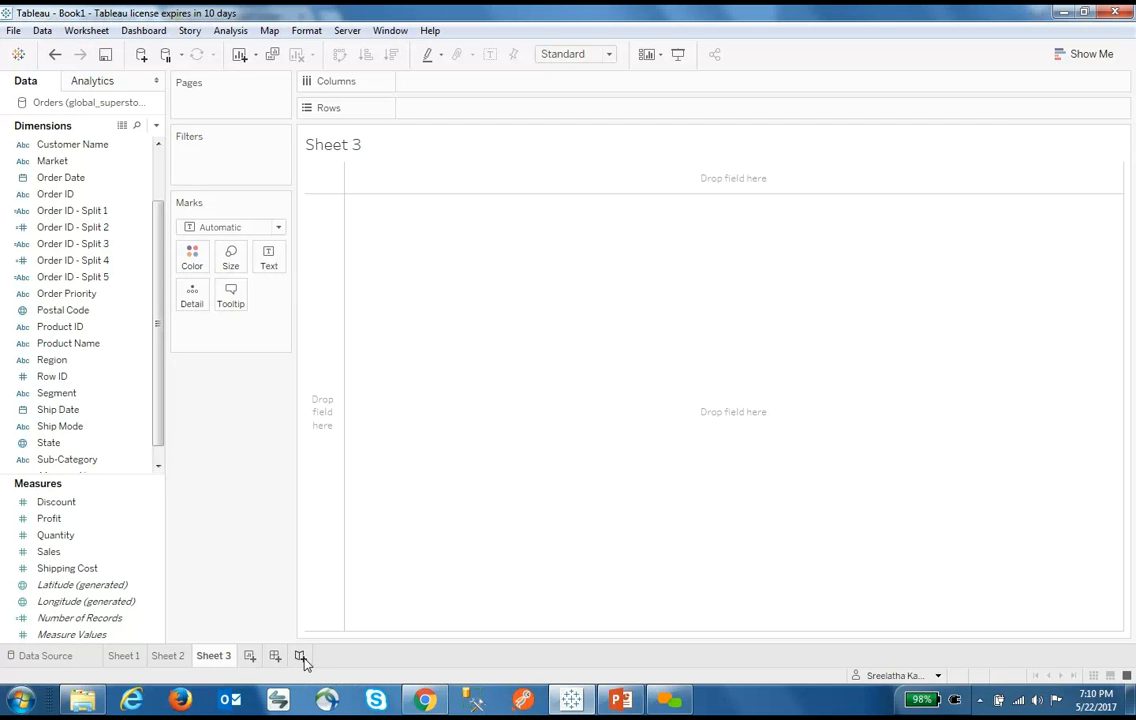
click(128, 657)
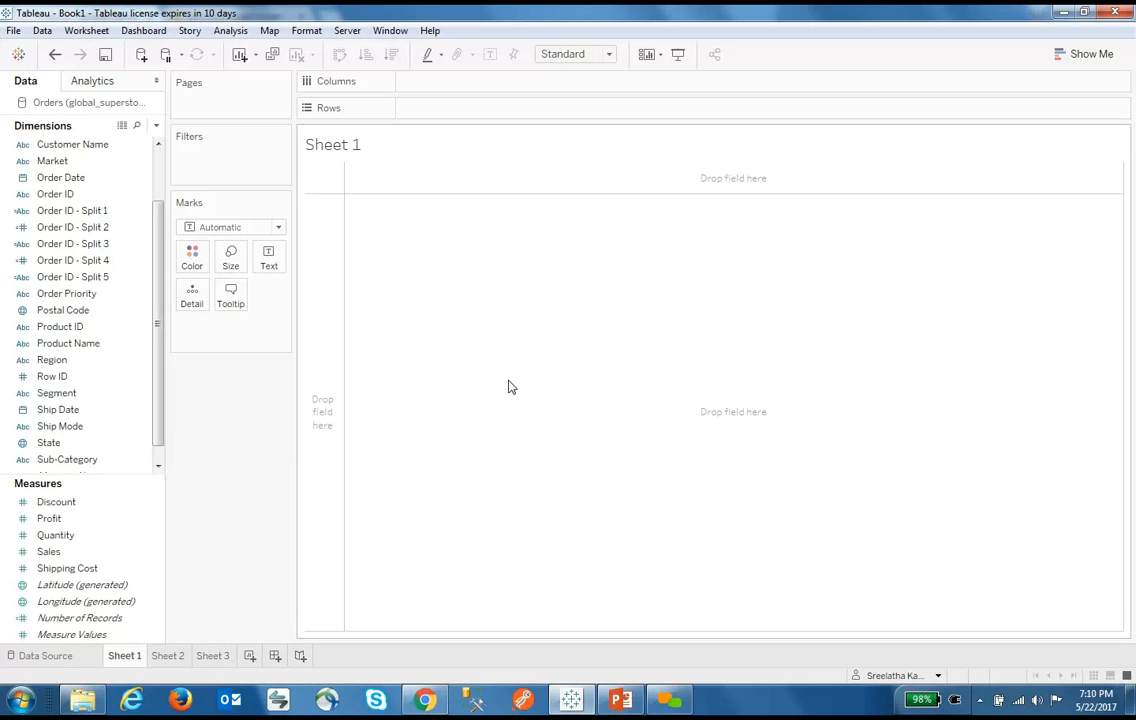
Put SUM(Sales) on Rows in Sheet 1, drawing one bar of about 12.64M
click(97, 504)
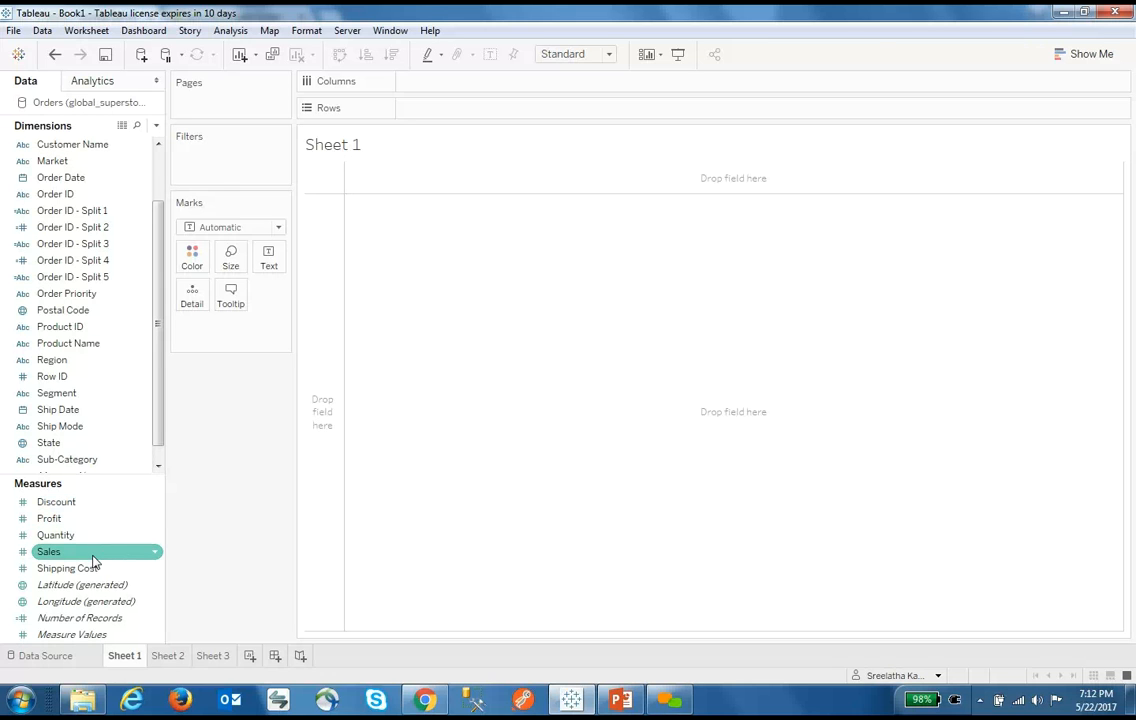
drag(93, 562, 494, 110)
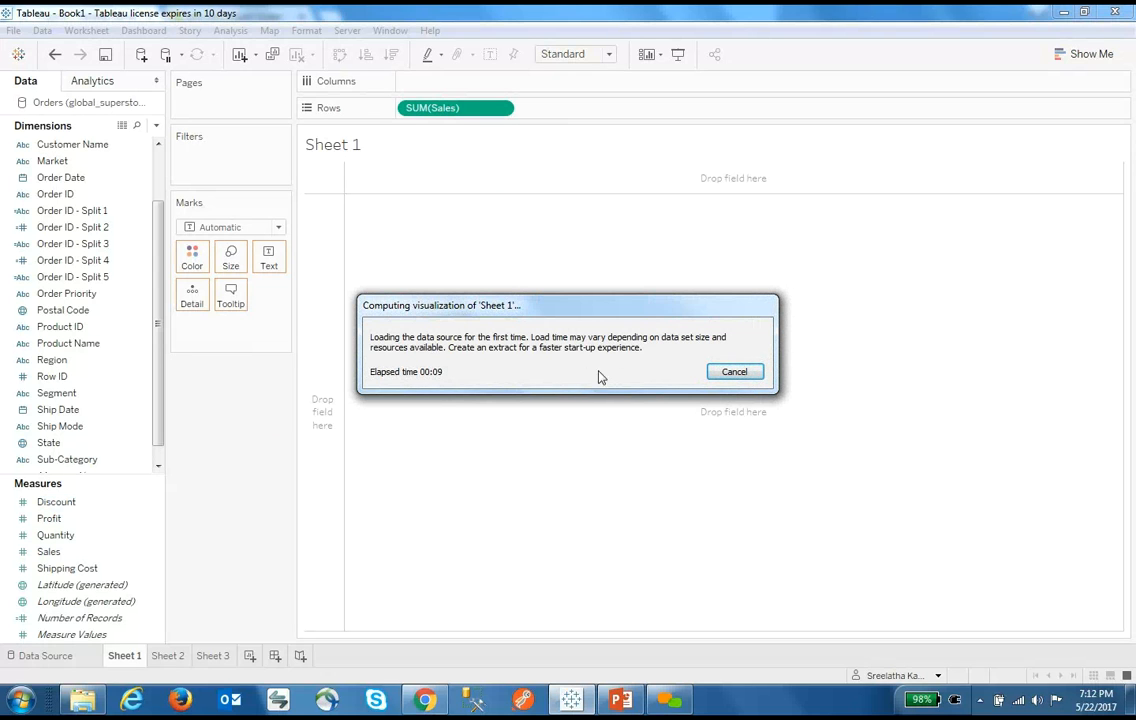
click(734, 372)
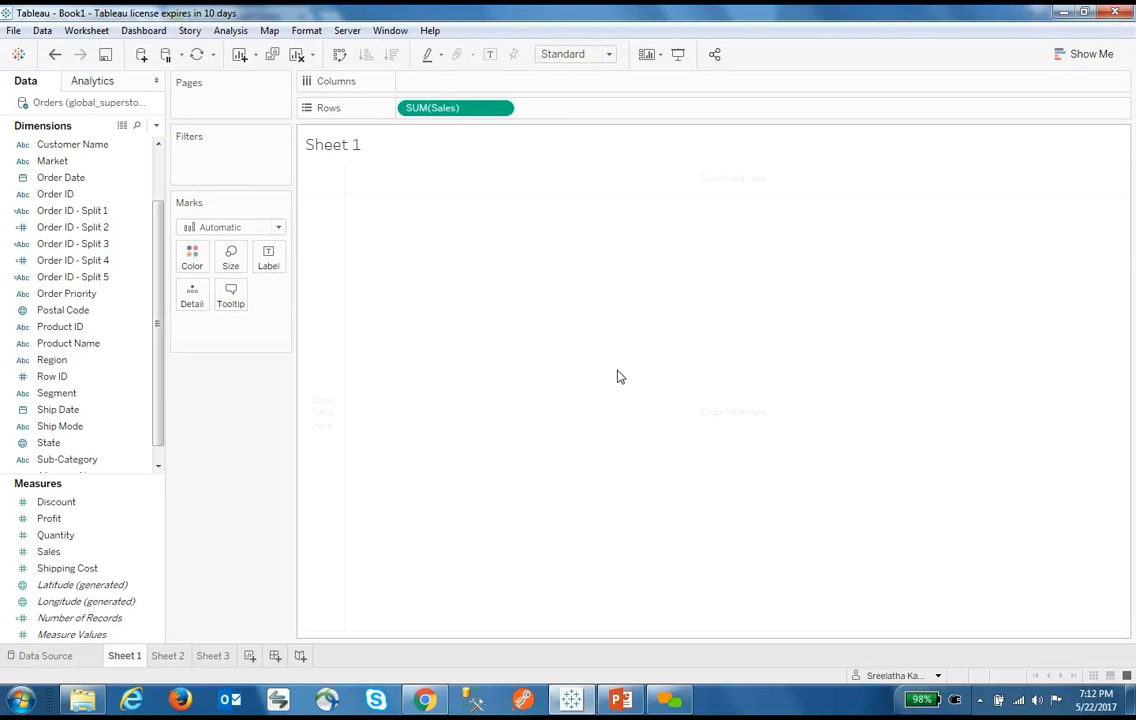
click(80, 662)
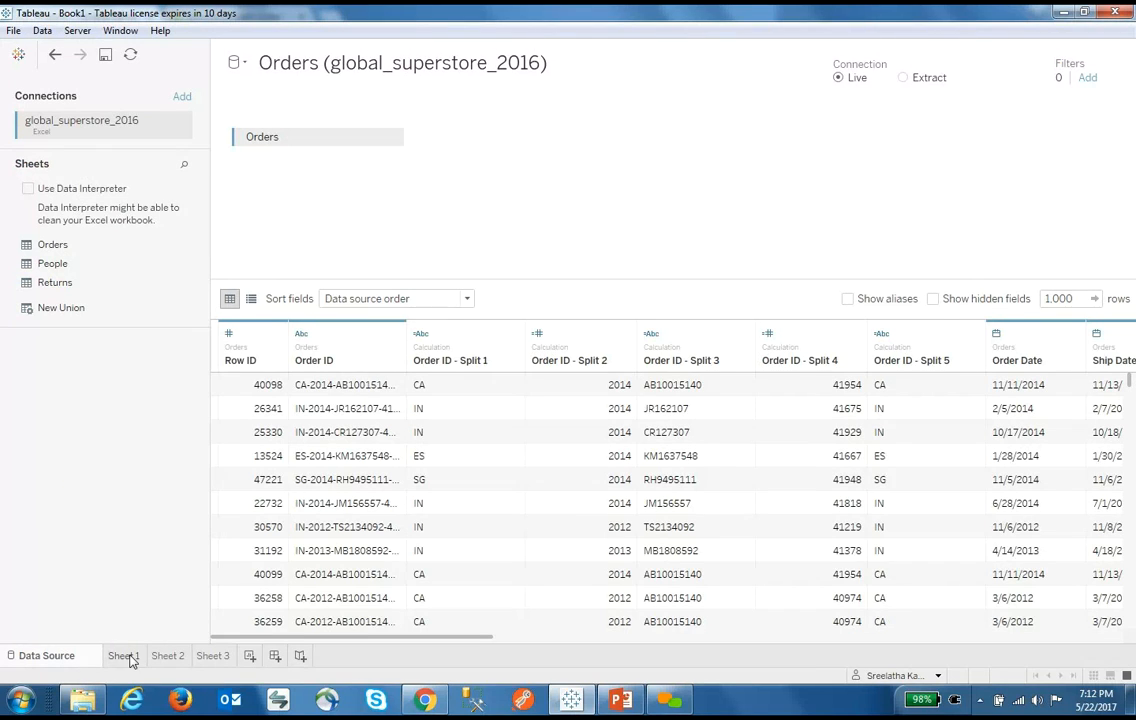
click(128, 657)
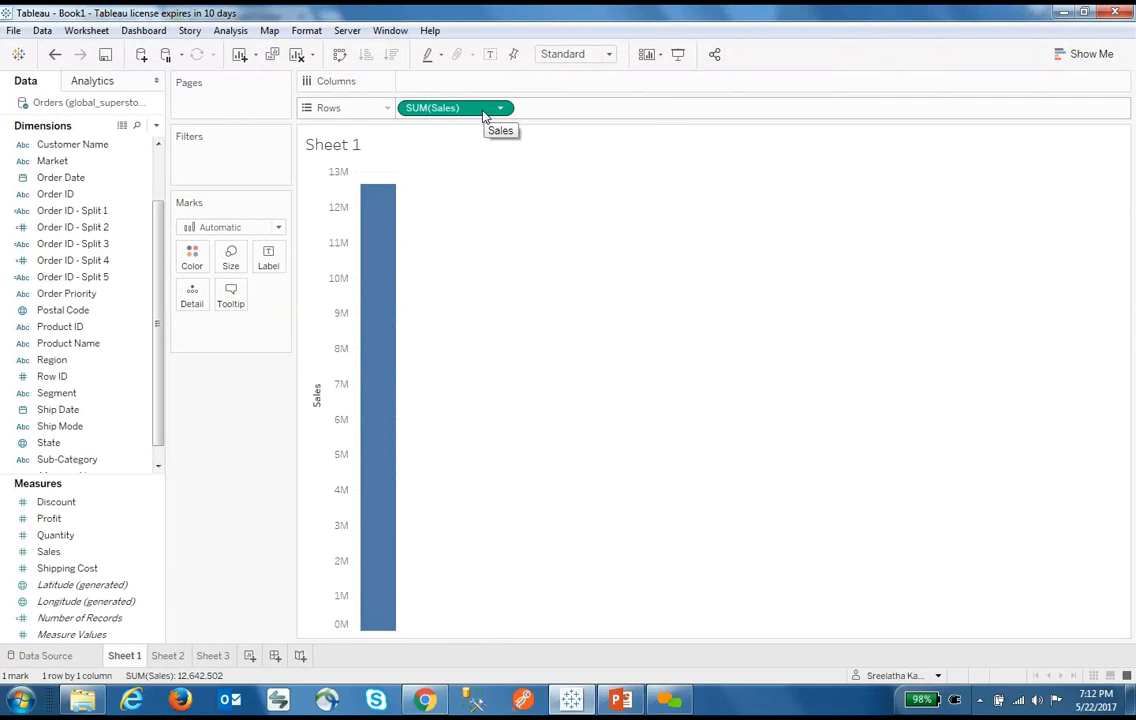
drag(484, 115, 268, 412)
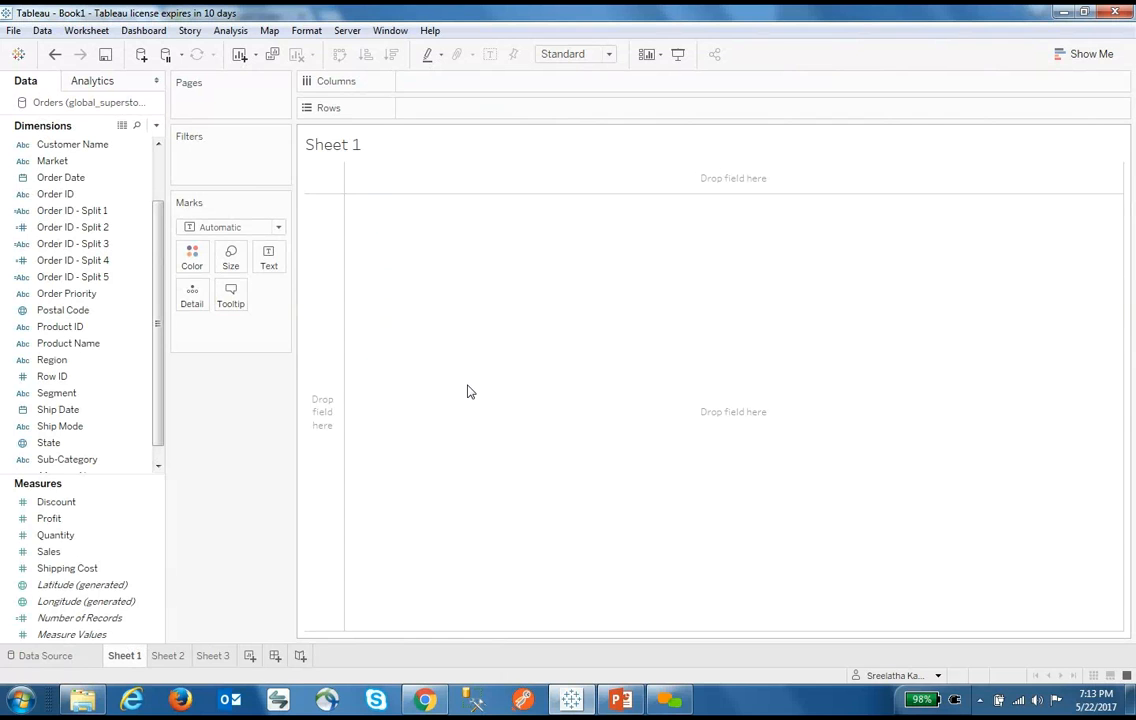
double_click(50, 553)
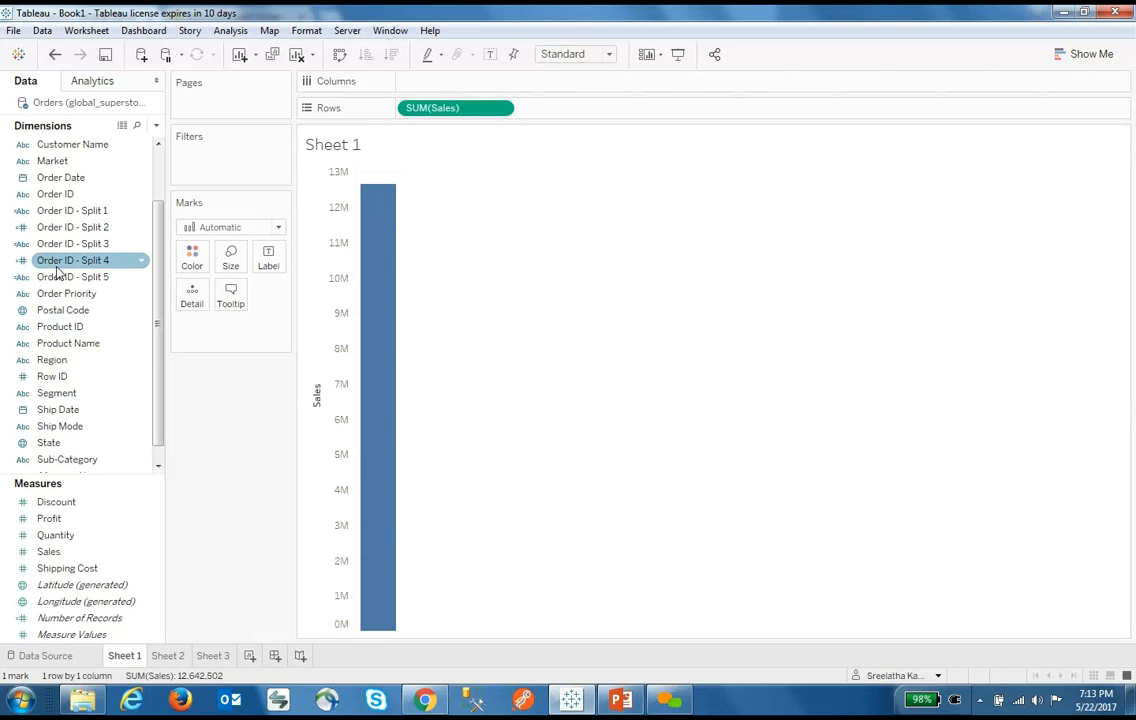
Add Category and Sub-Category to Columns, giving 17 sub-category sales bars
scroll(150, 310, up, 2)
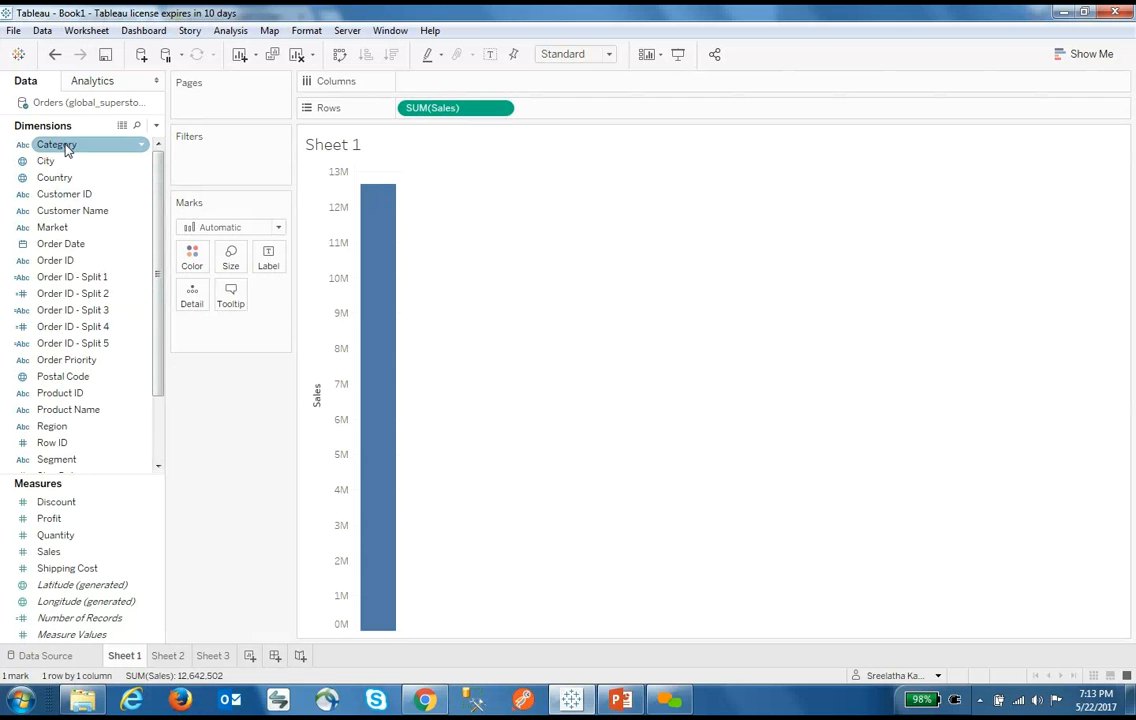
drag(60, 145, 446, 86)
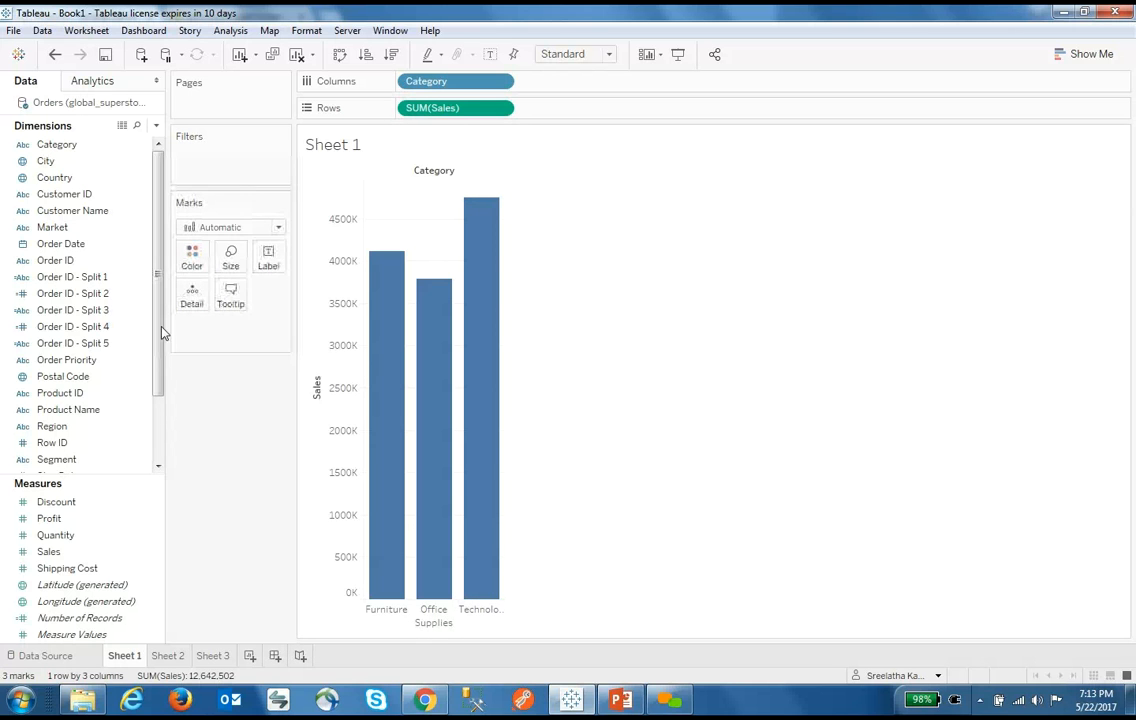
drag(161, 330, 162, 393)
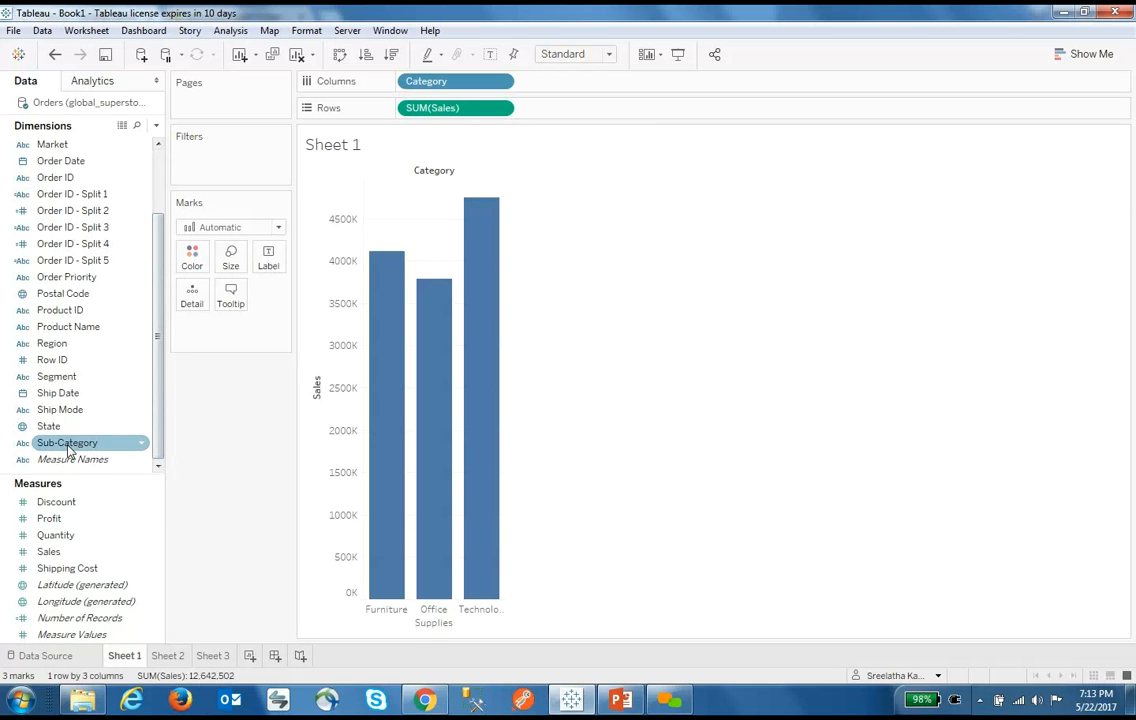
drag(69, 448, 591, 87)
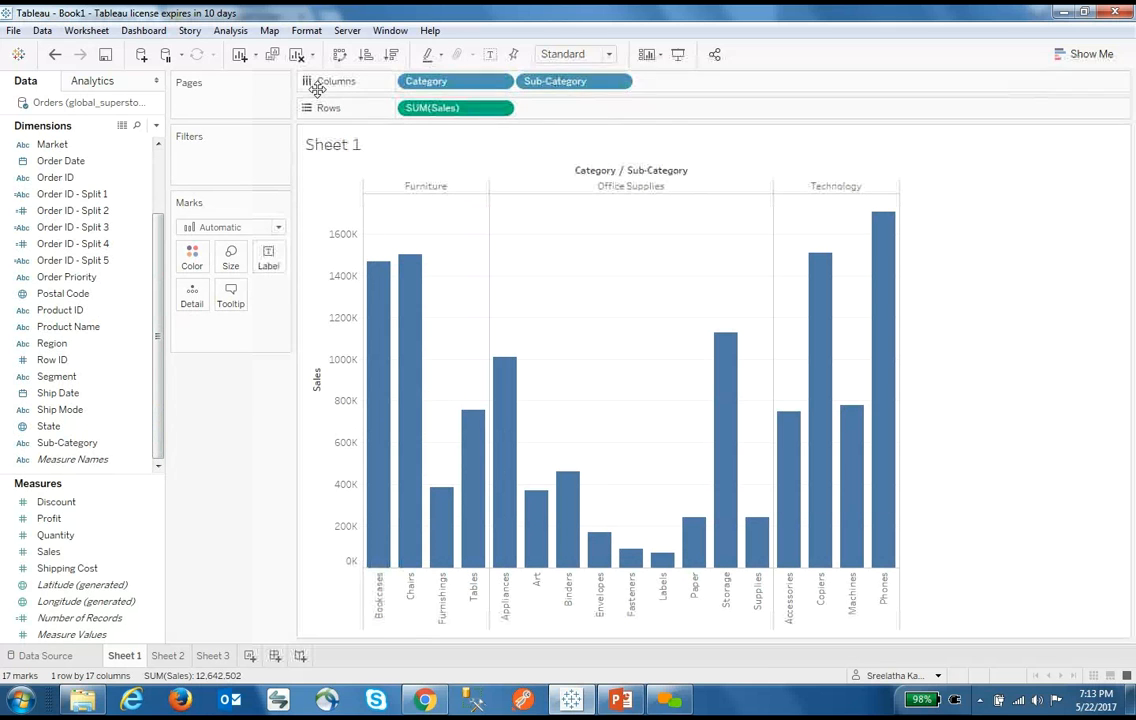
Swap rows and columns and back, then clear Sheet 1 and undo the clear
click(340, 54)
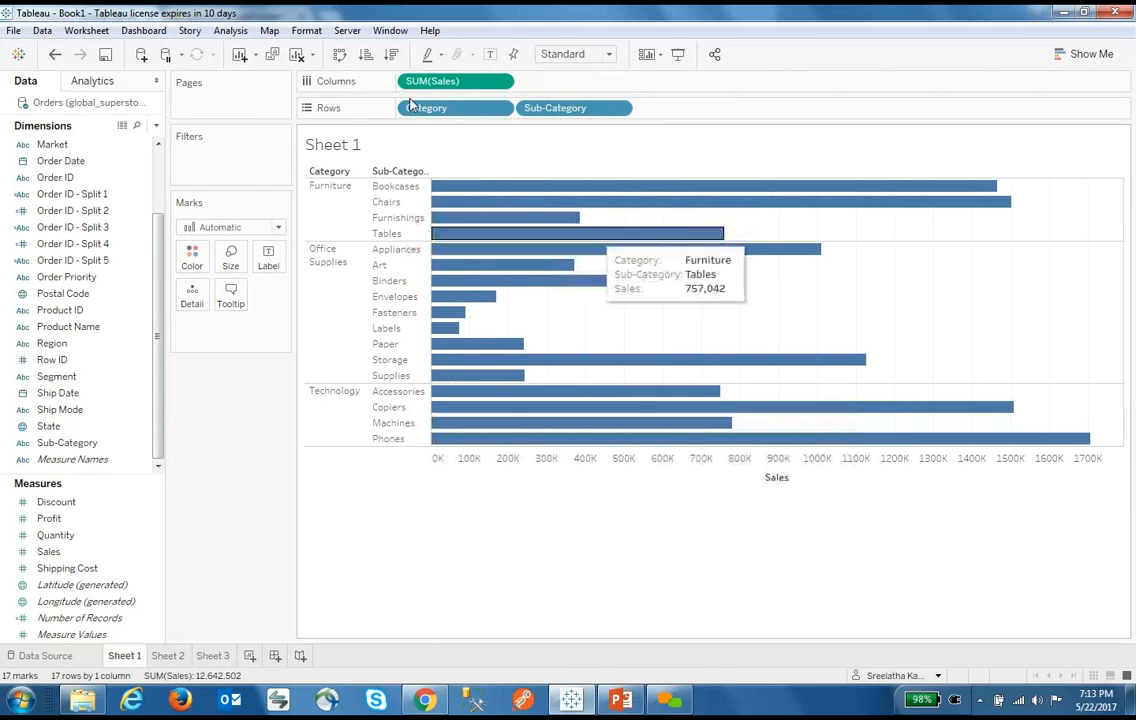
click(340, 56)
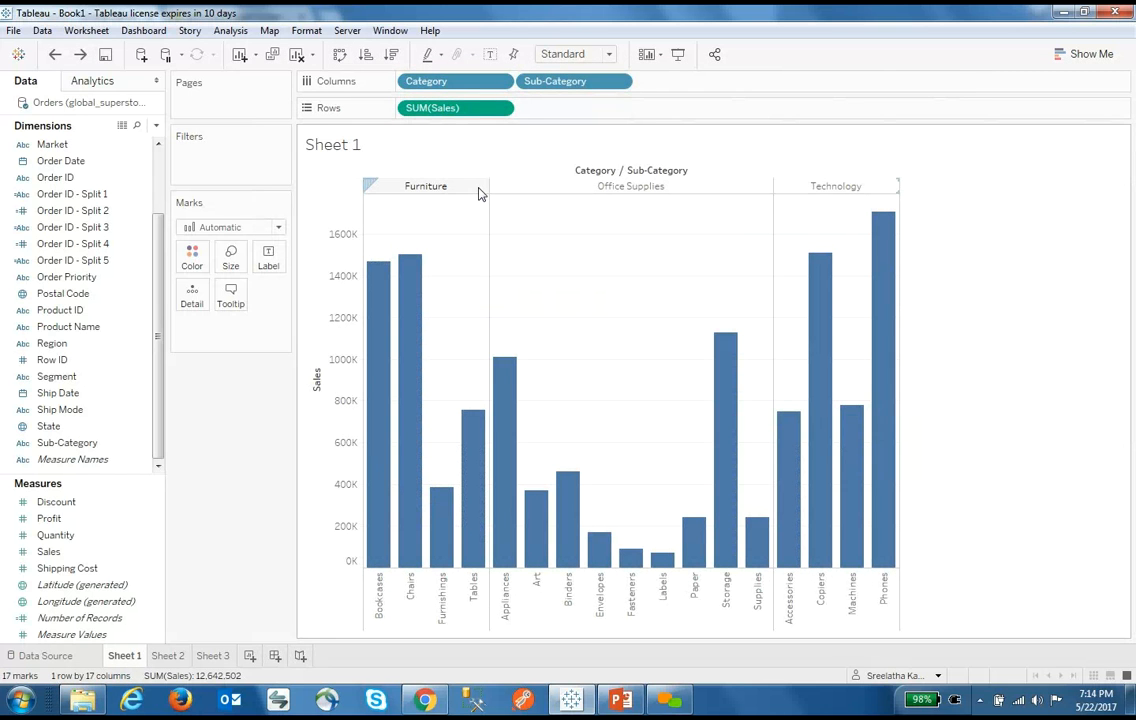
click(297, 54)
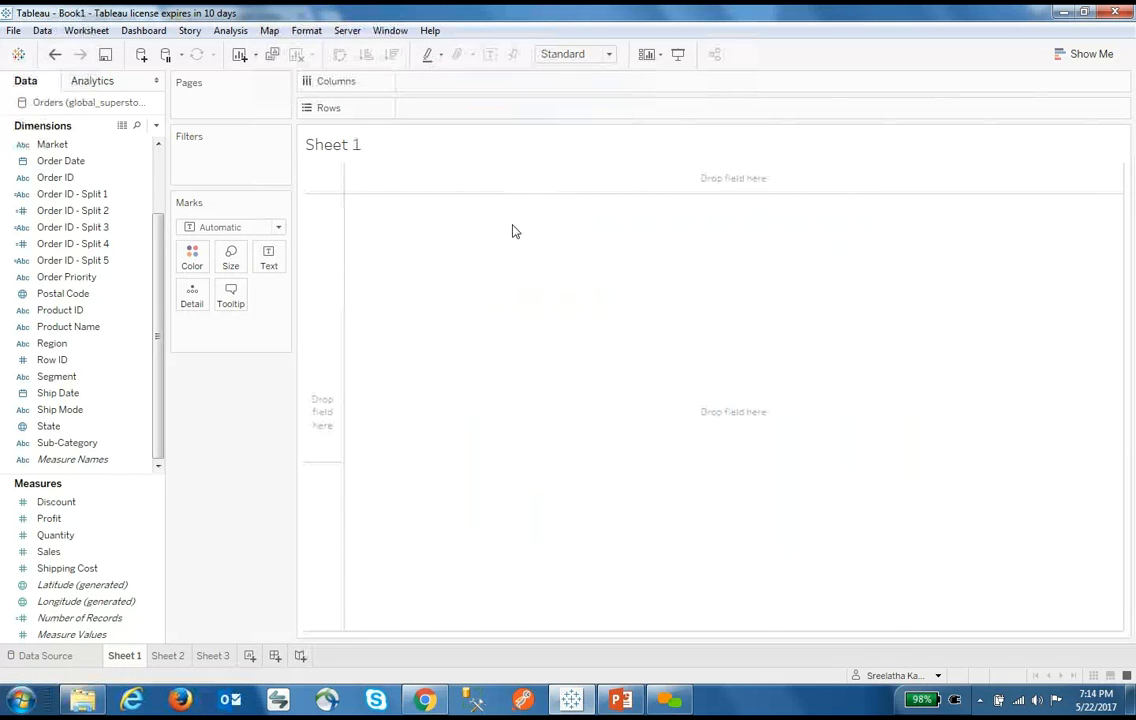
key(ctrl+z)
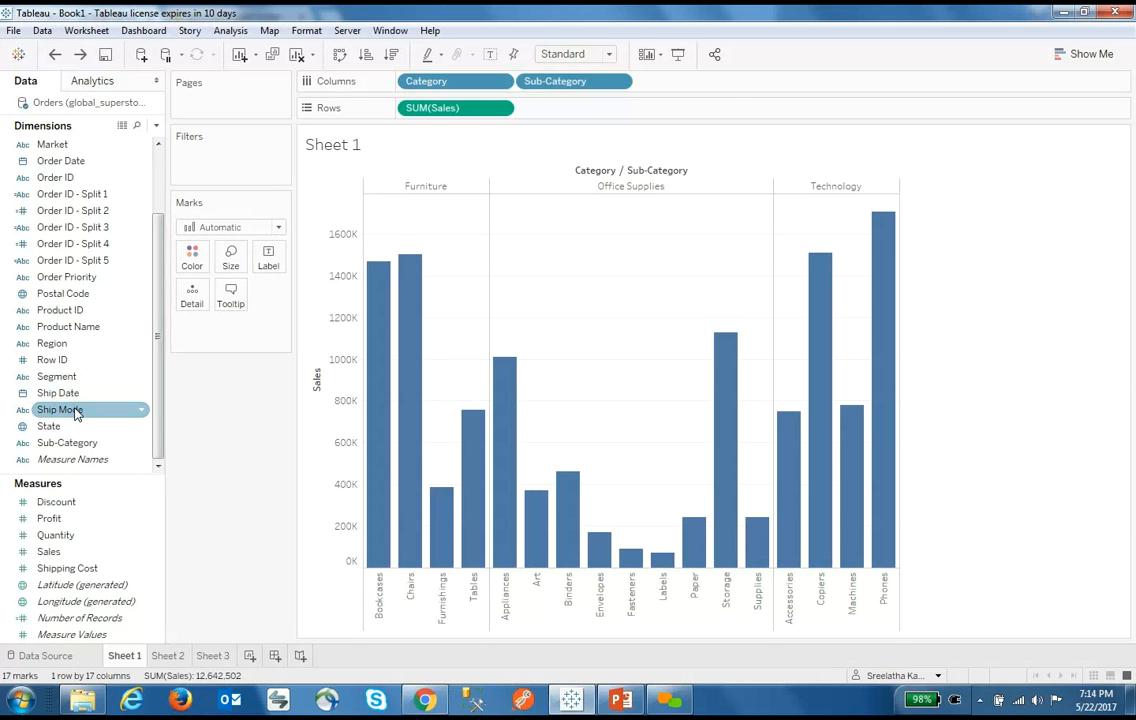
Colour the sales bars by Ship Mode and add Profit to their tooltips
drag(76, 414, 193, 258)
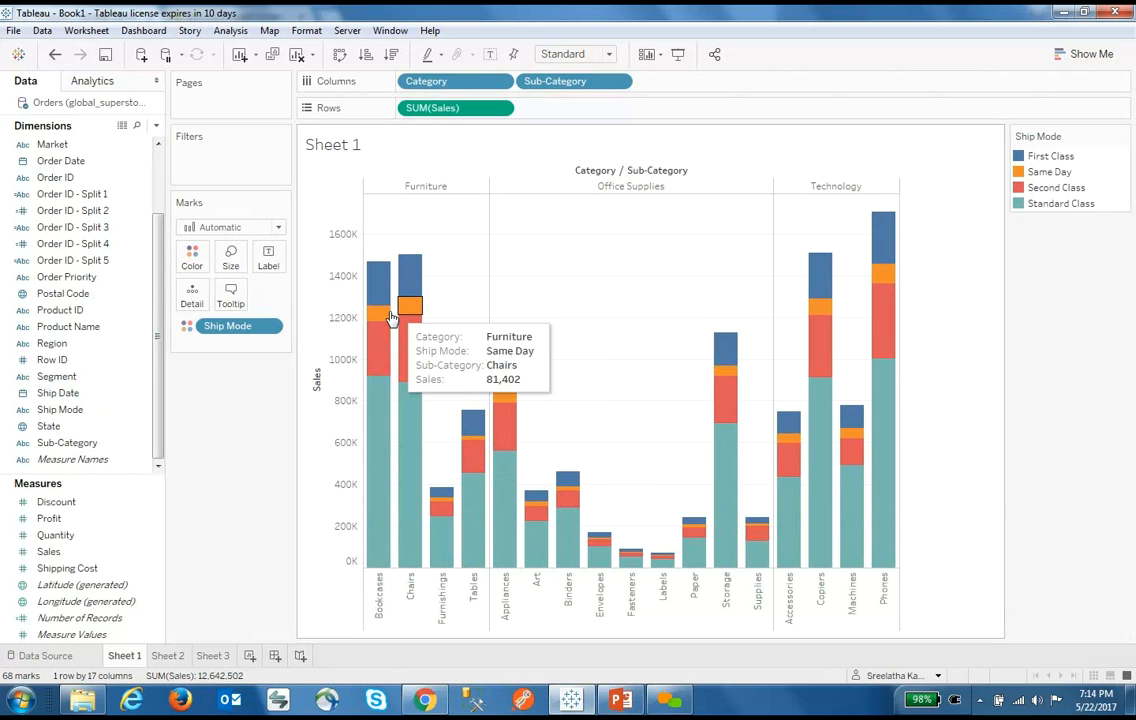
mouse_move(390, 316)
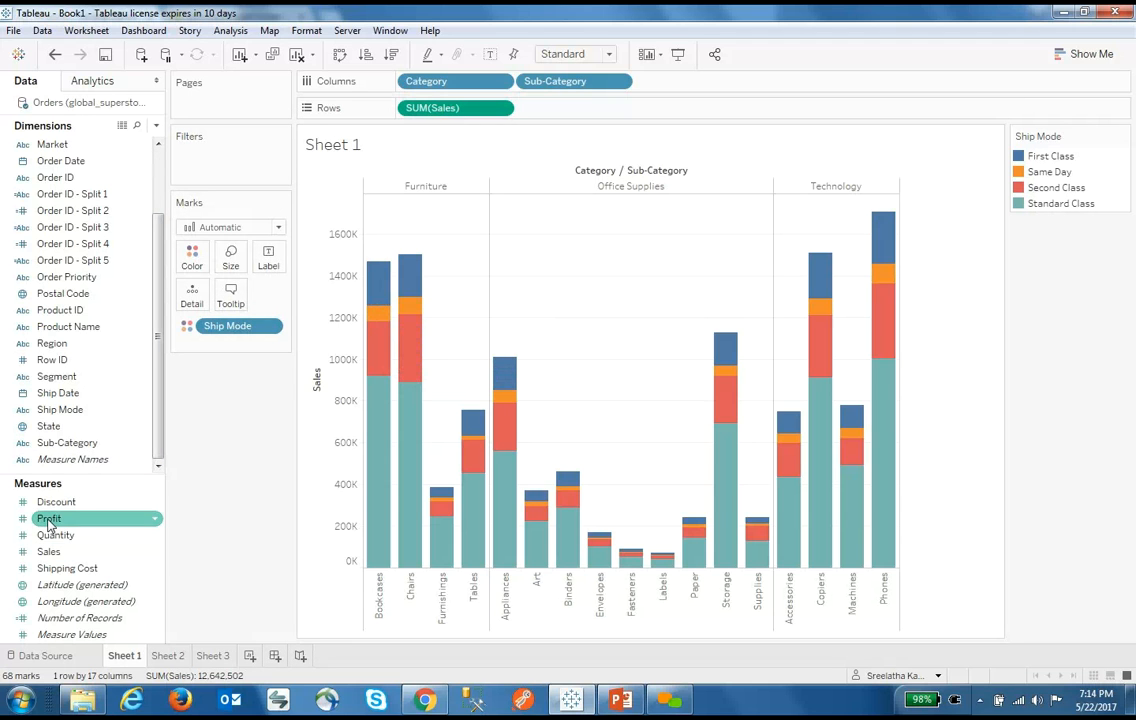
drag(49, 518, 231, 297)
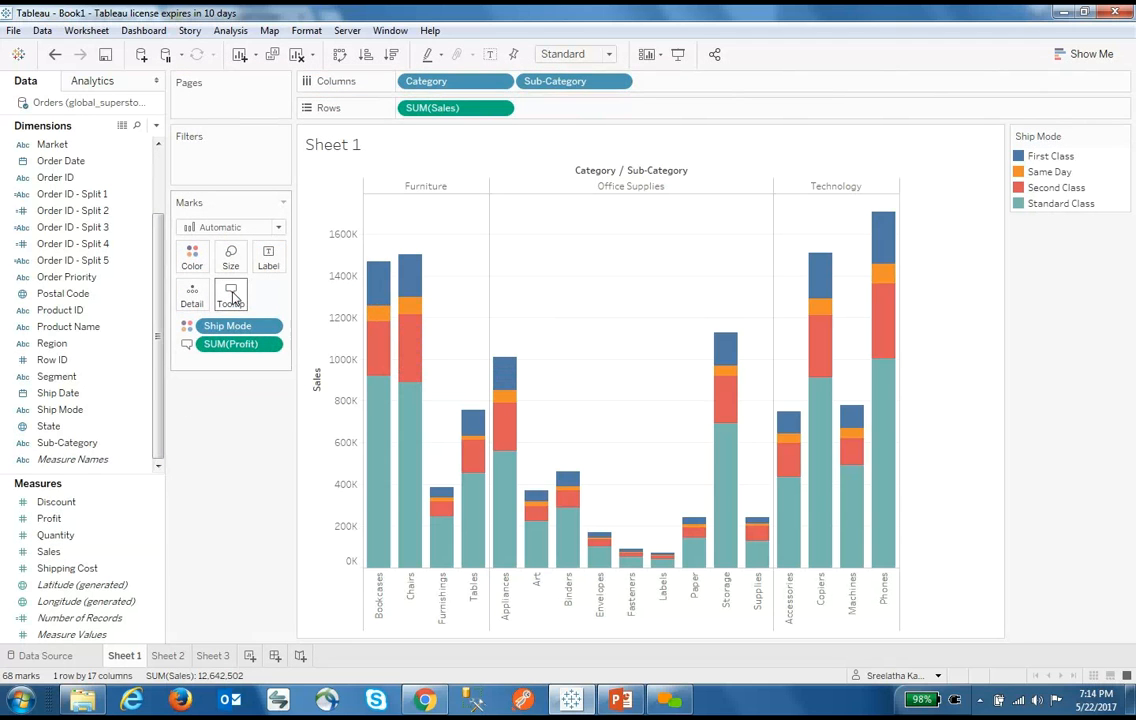
mouse_move(377, 289)
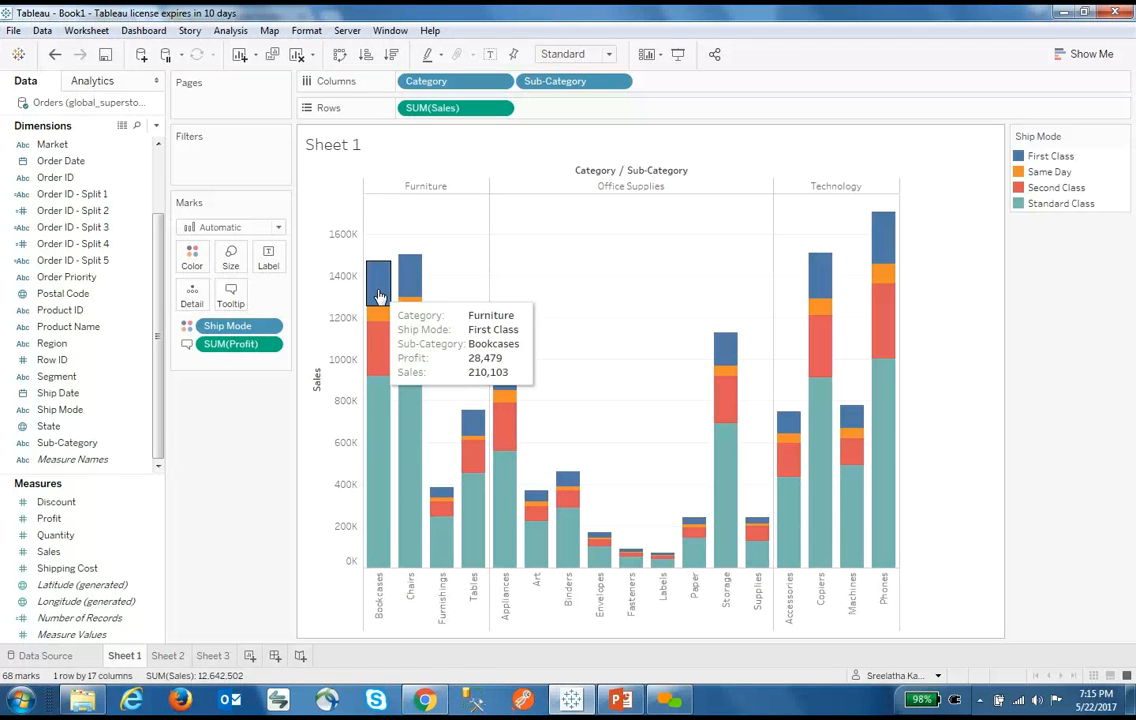
Change the tooltip's Sales line to AVG and delete the Category, Ship Mode and Sub-Category lines
click(229, 297)
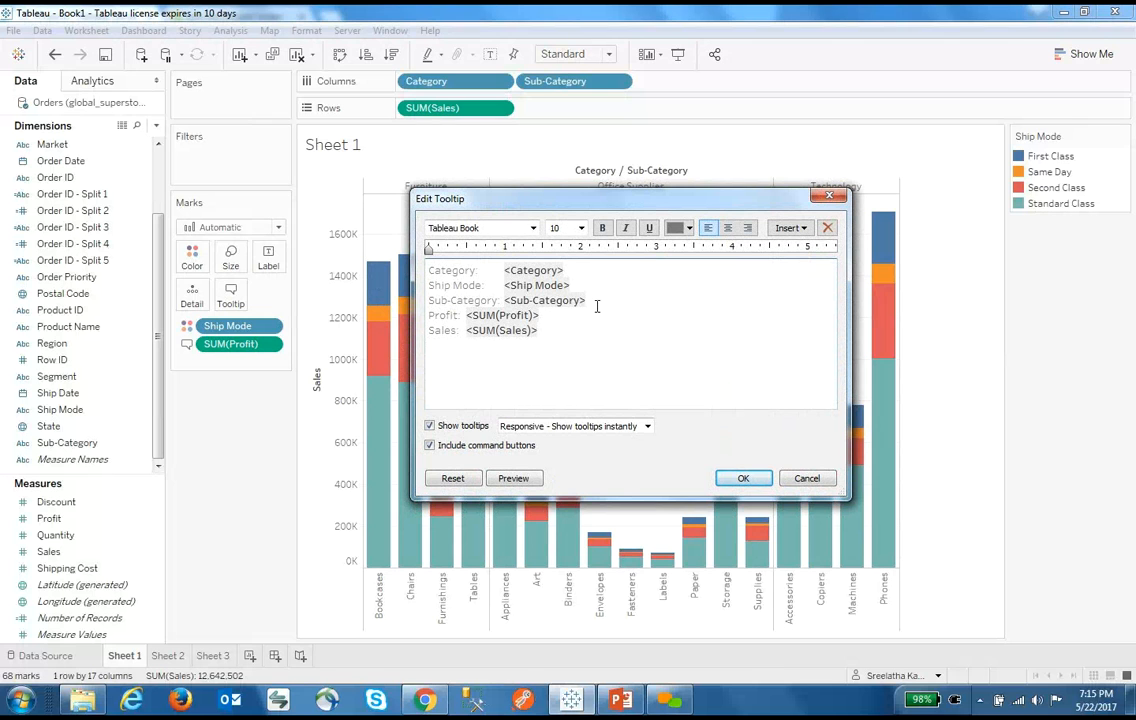
double_click(488, 331)
text(AV)
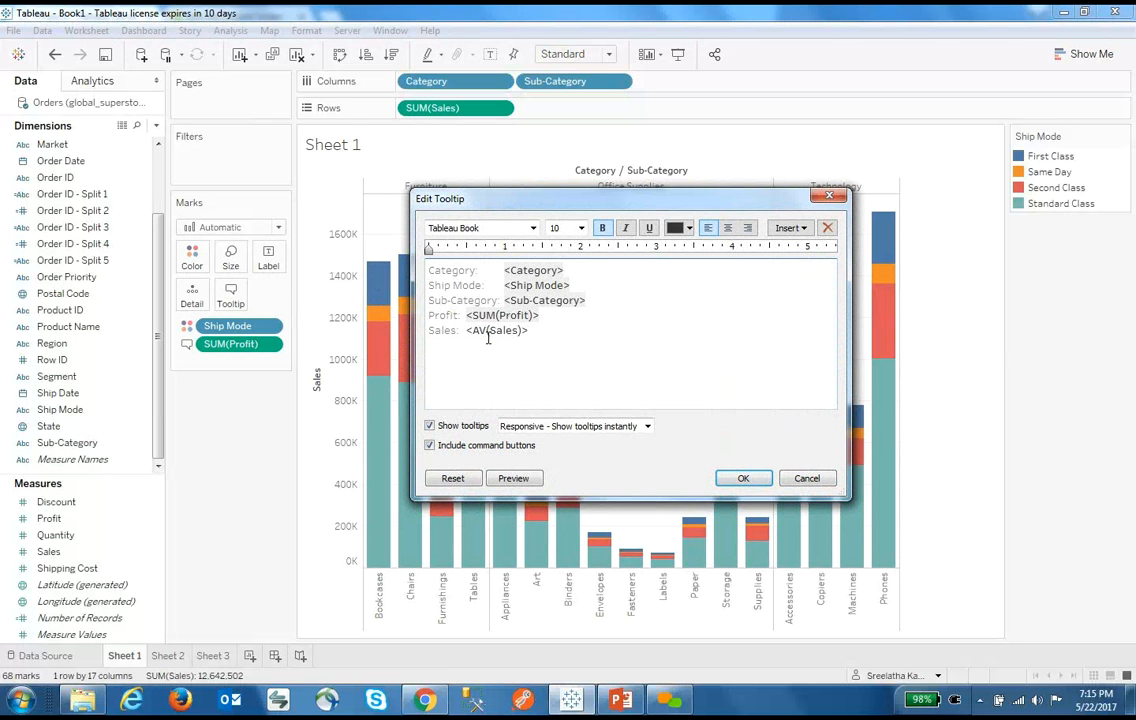
text(G)
drag(588, 300, 425, 272)
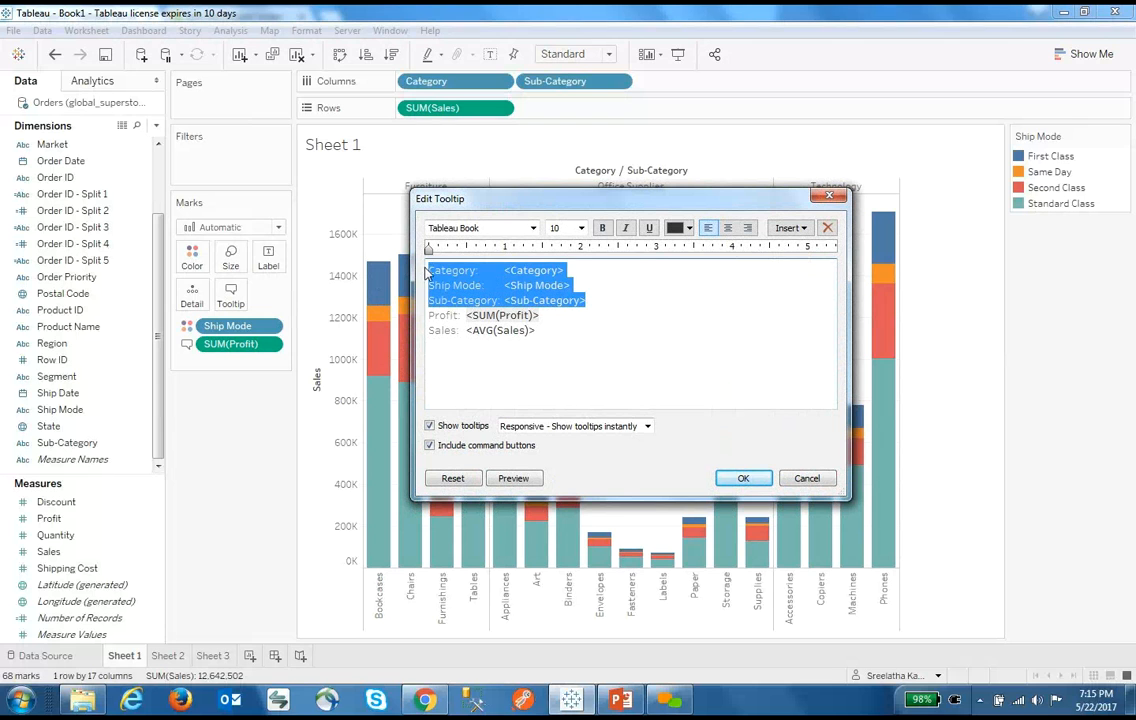
key(Delete)
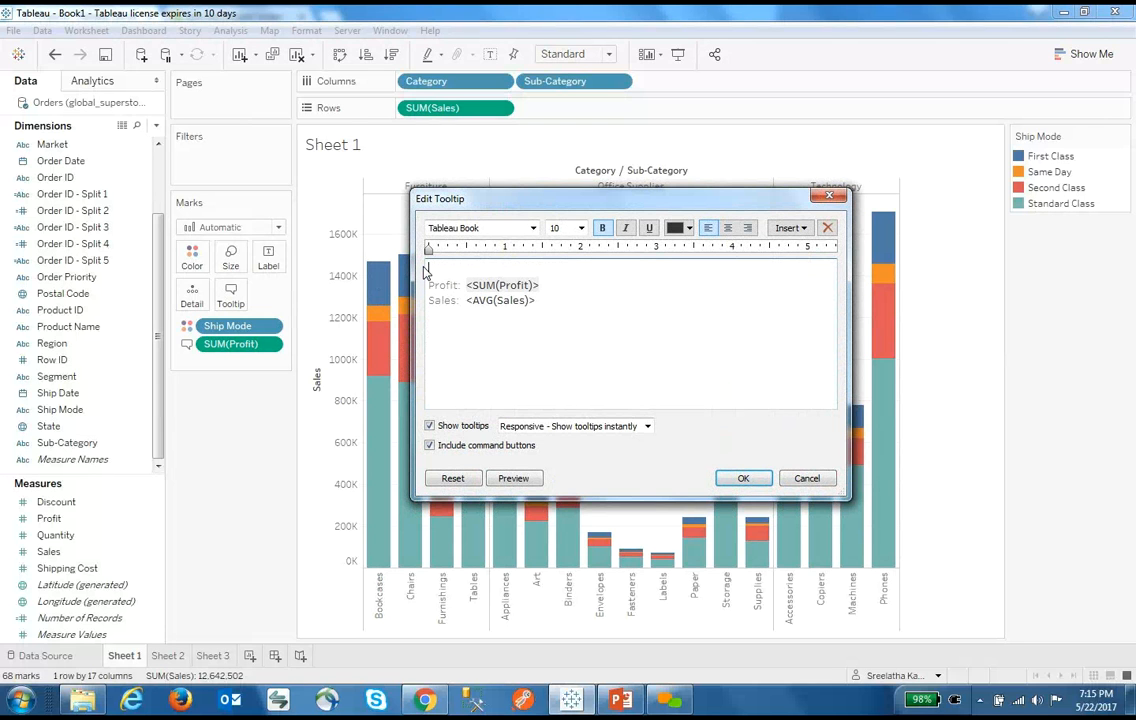
key(Delete)
click(746, 480)
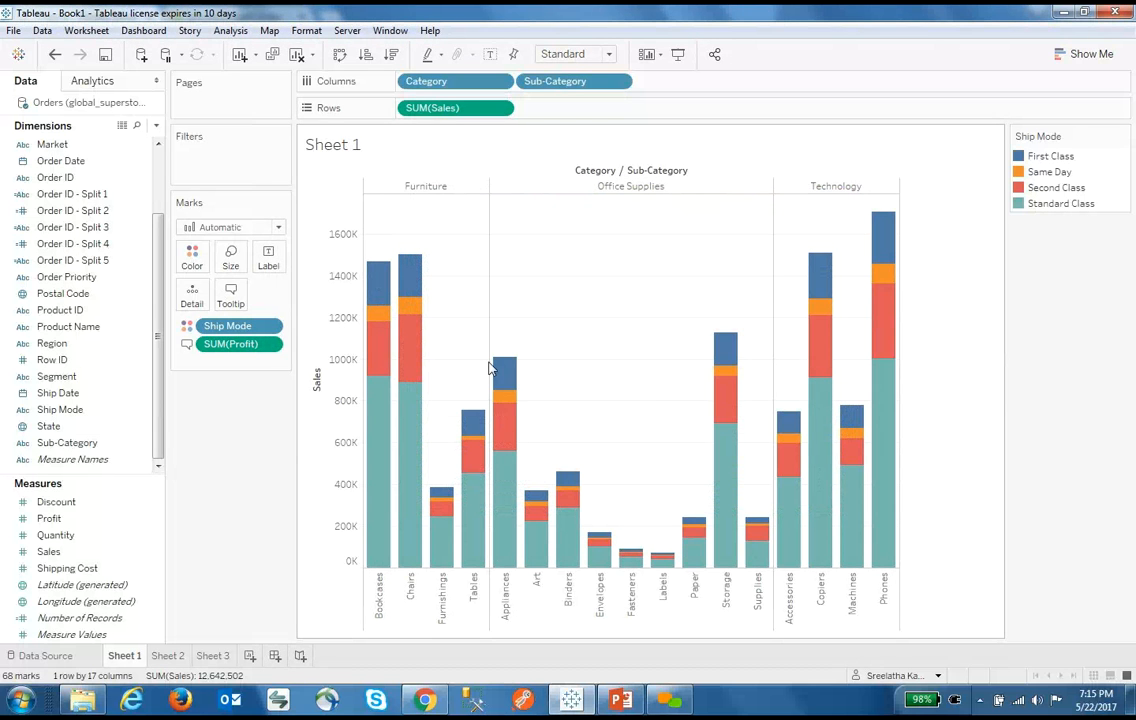
Reopen the tooltip text for another round of editing
mouse_move(506, 375)
mouse_move(534, 506)
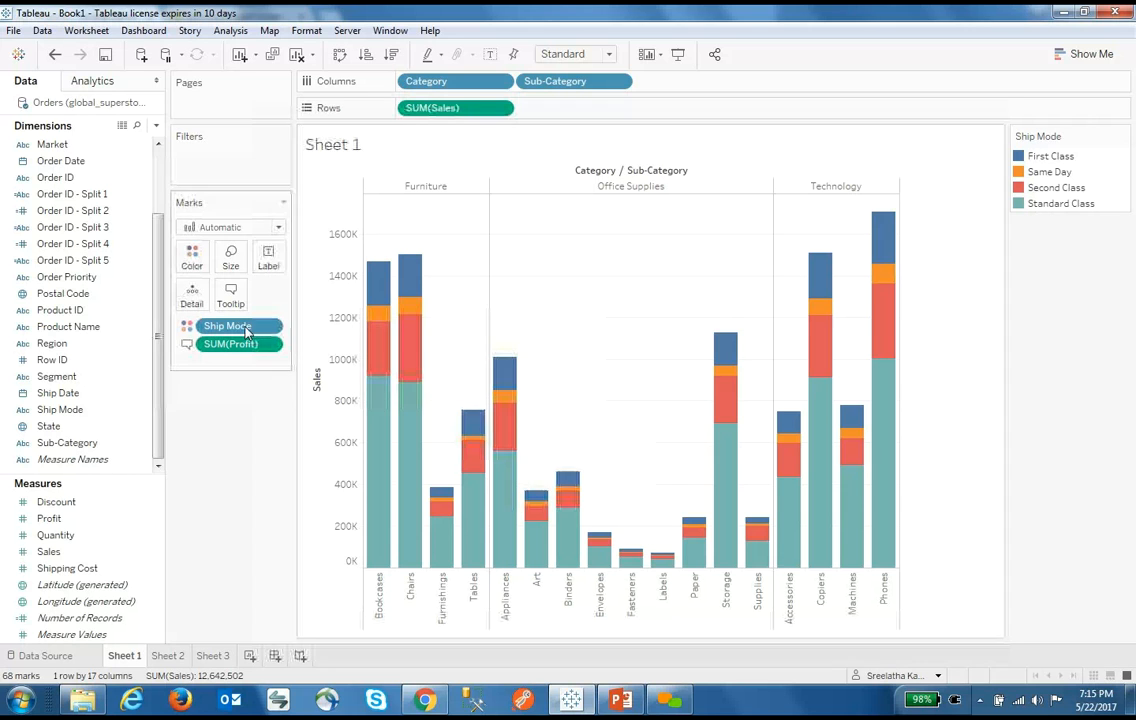
click(228, 295)
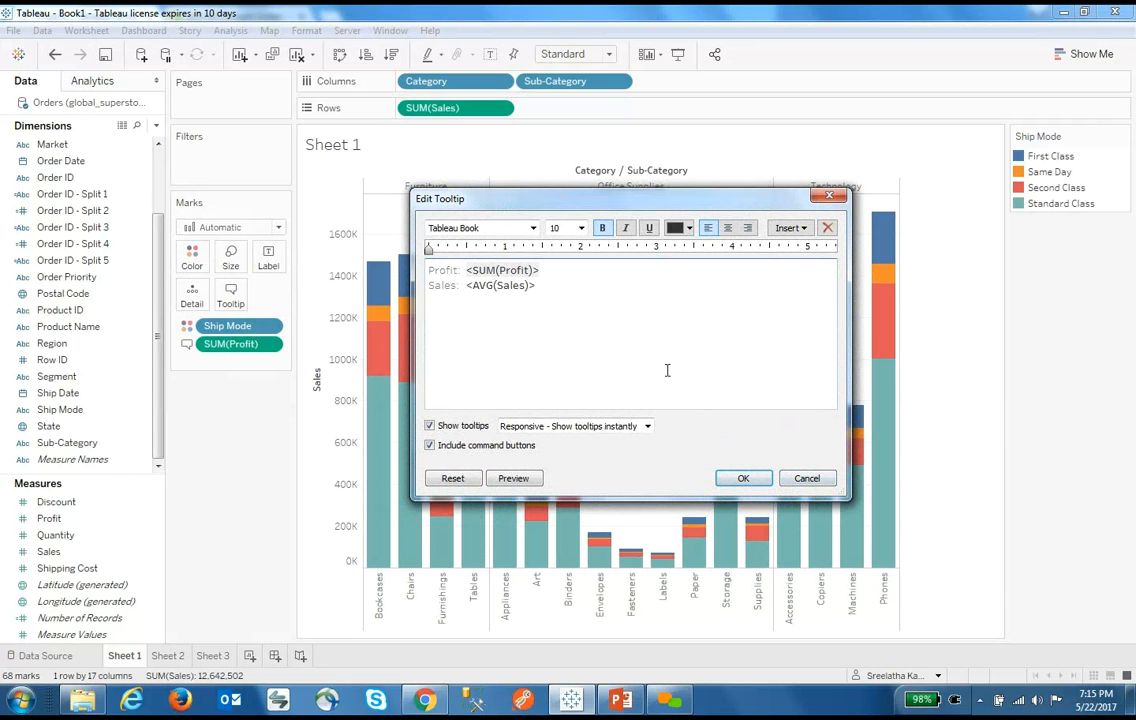
Discard the tooltip edits and change the bars' Sales measure to Average
click(796, 478)
click(500, 108)
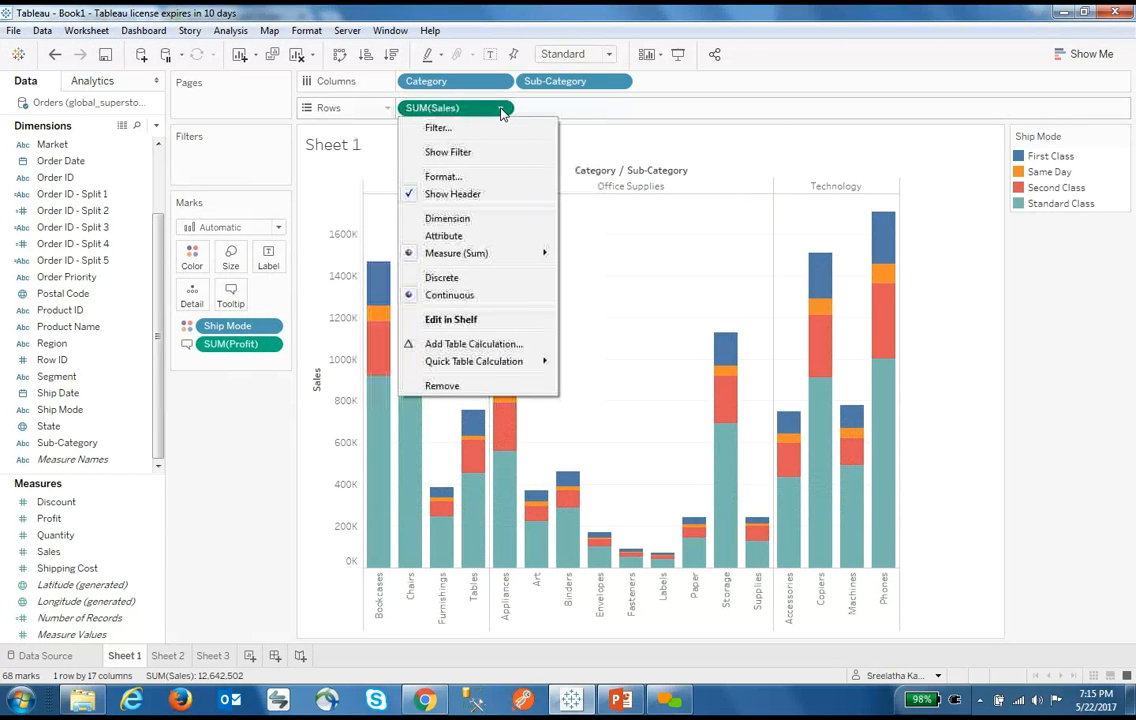
mouse_move(491, 252)
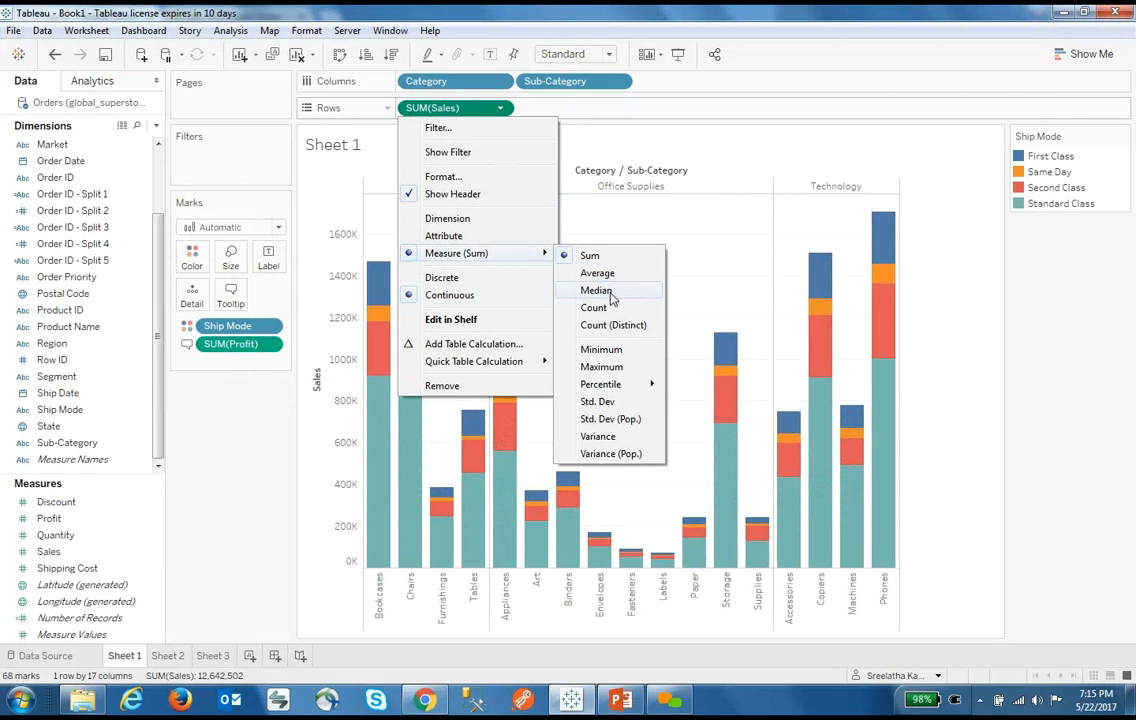
click(609, 274)
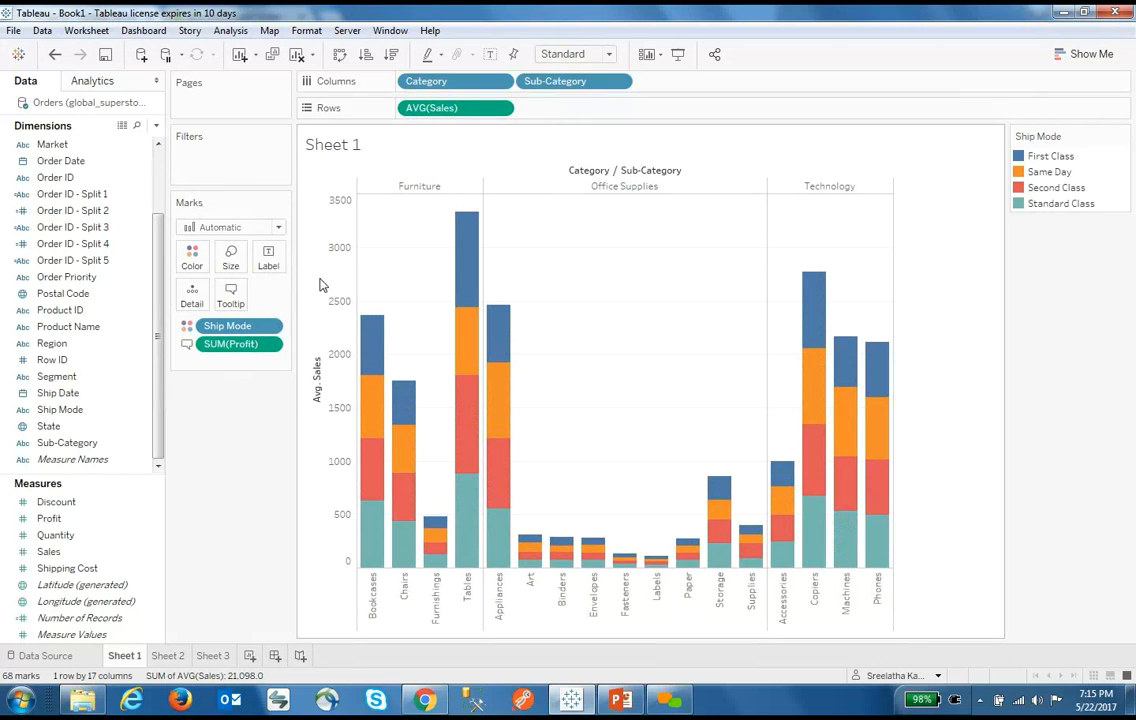
Edit the tooltip so its Sales line reads <SUM(Sales)> instead of AVG
click(241, 302)
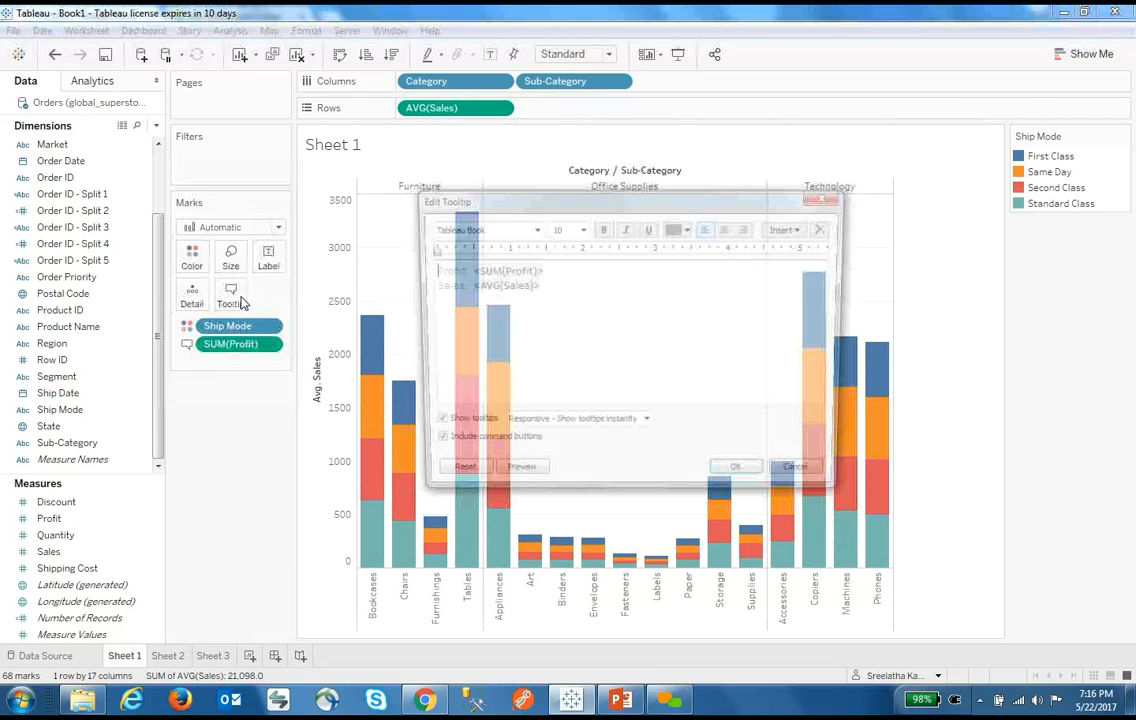
double_click(491, 288)
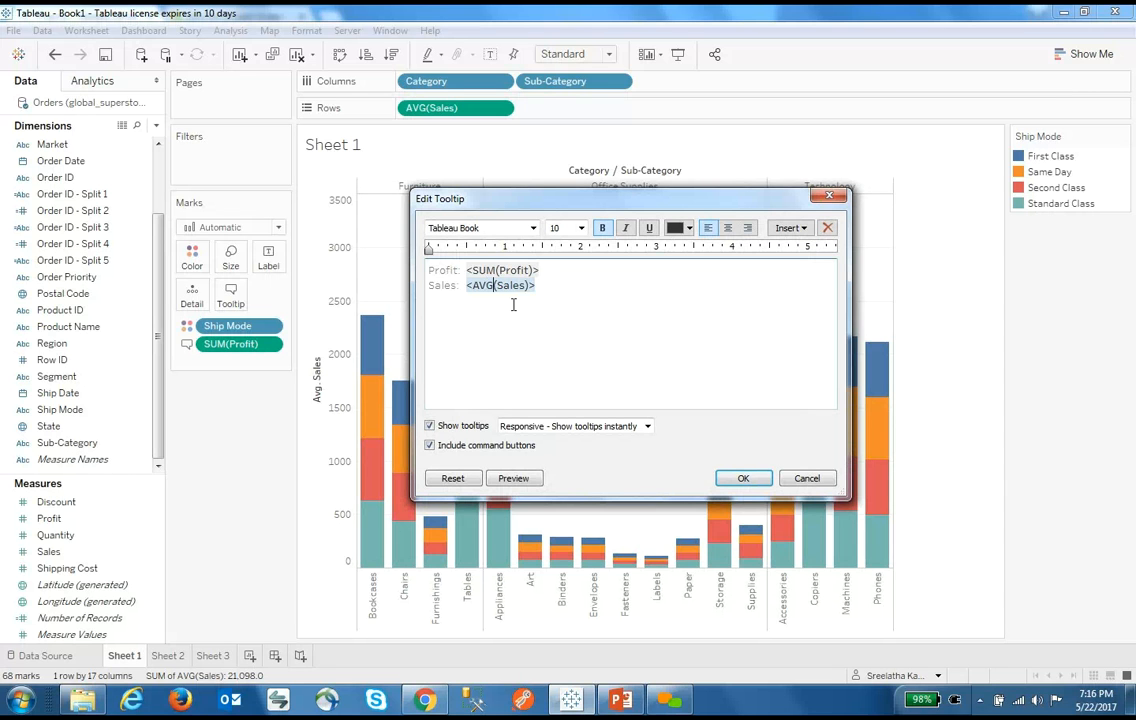
key(shift+Left)
key(shift+Left)
key(shift+Left)
key(shift+Left)
text(<SUM)
click(743, 478)
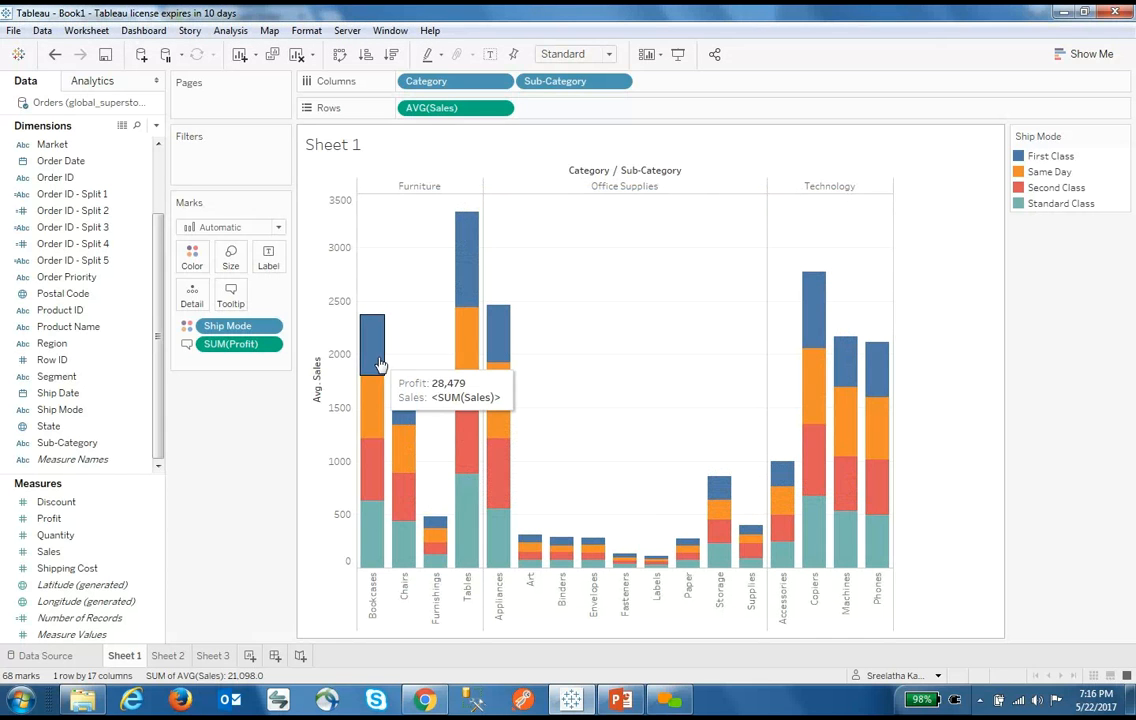
Rename the Sheet 1 tab to 'Sales', then switch to the empty Sheet 2
double_click(124, 656)
text(Sa)
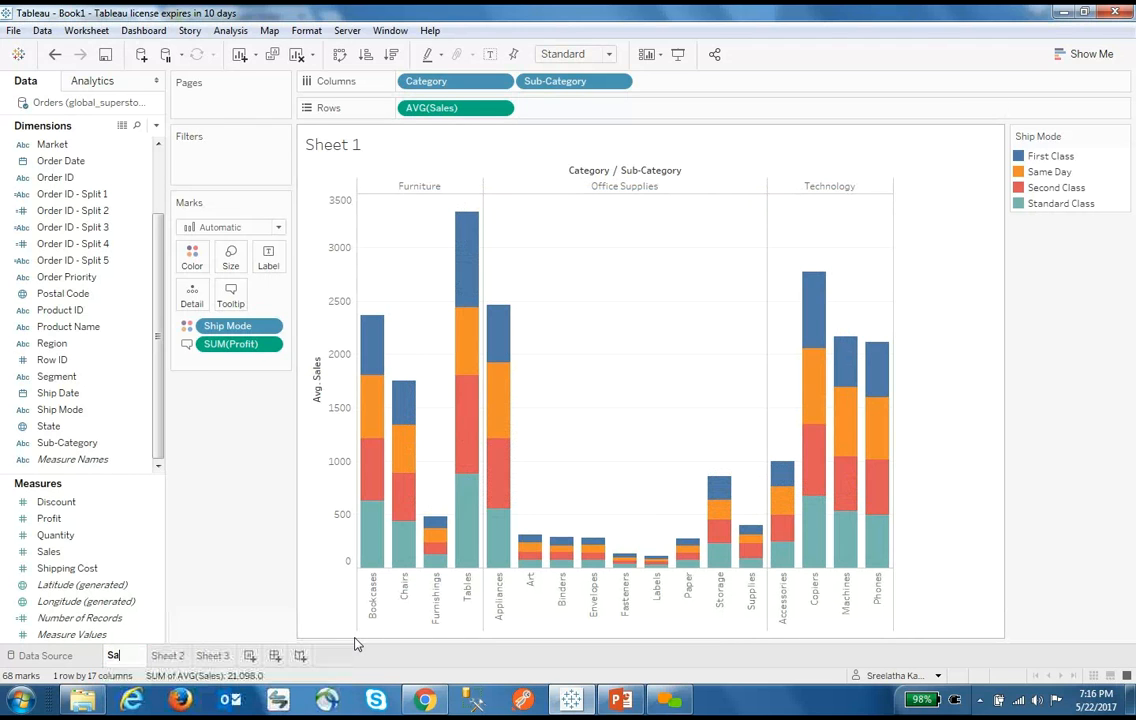
text(les and)
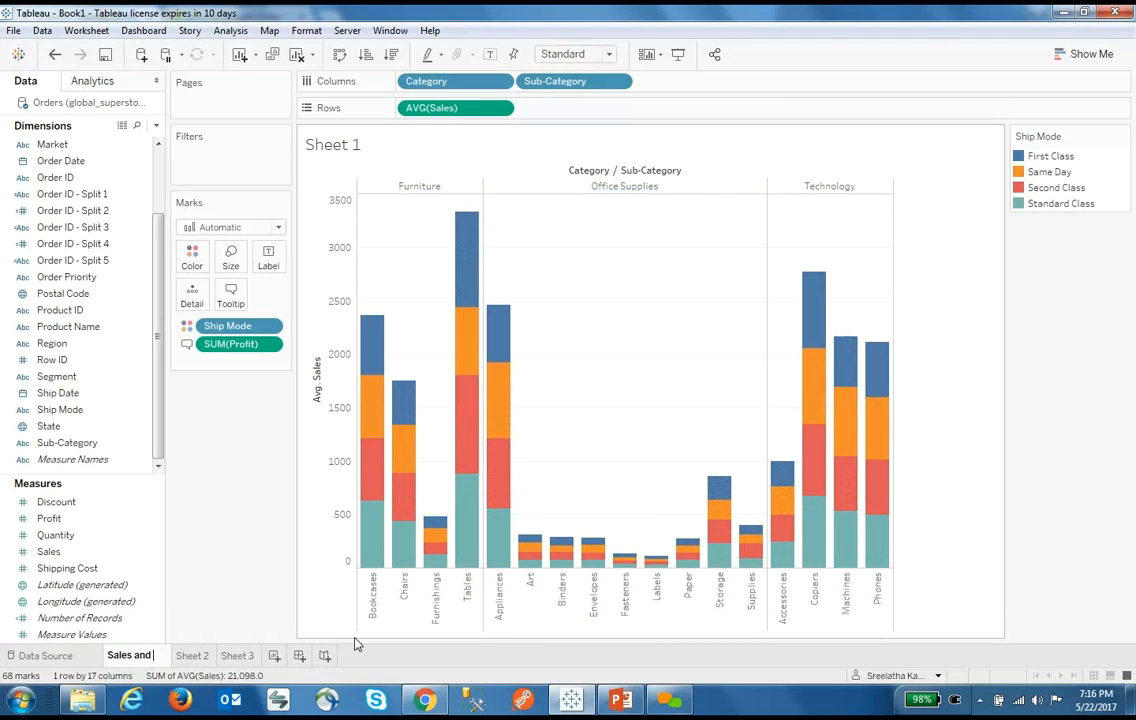
key(BackSpace)
key(BackSpace)
key(BackSpace)
key(BackSpace)
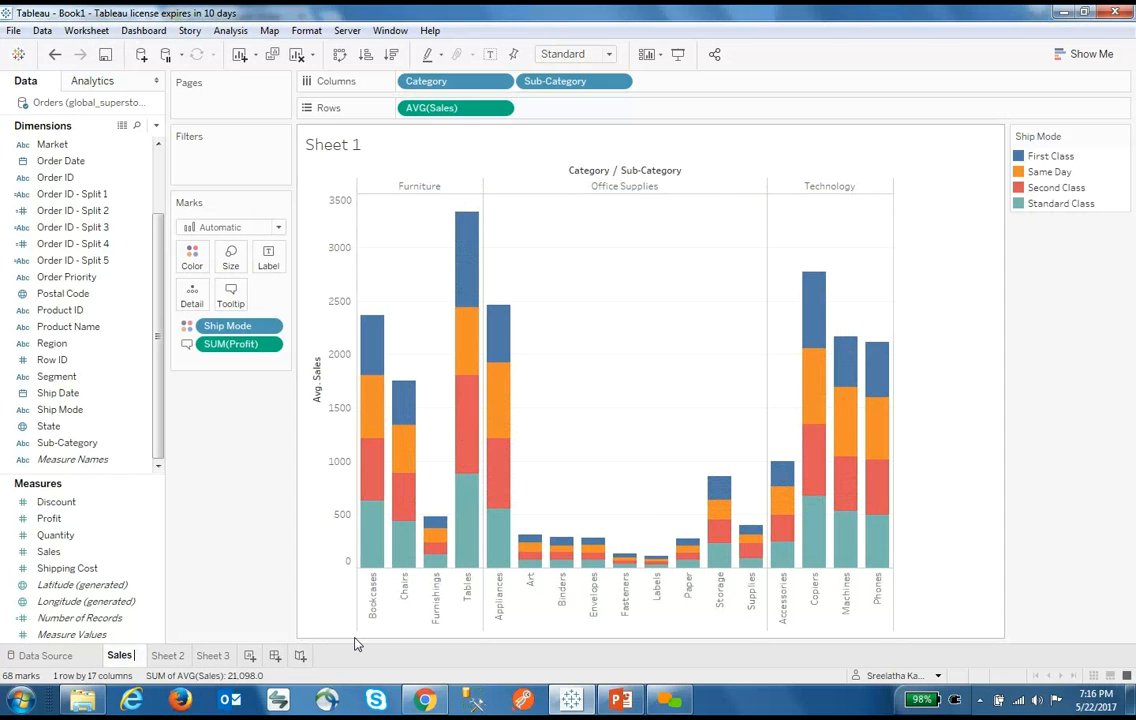
key(Return)
click(159, 656)
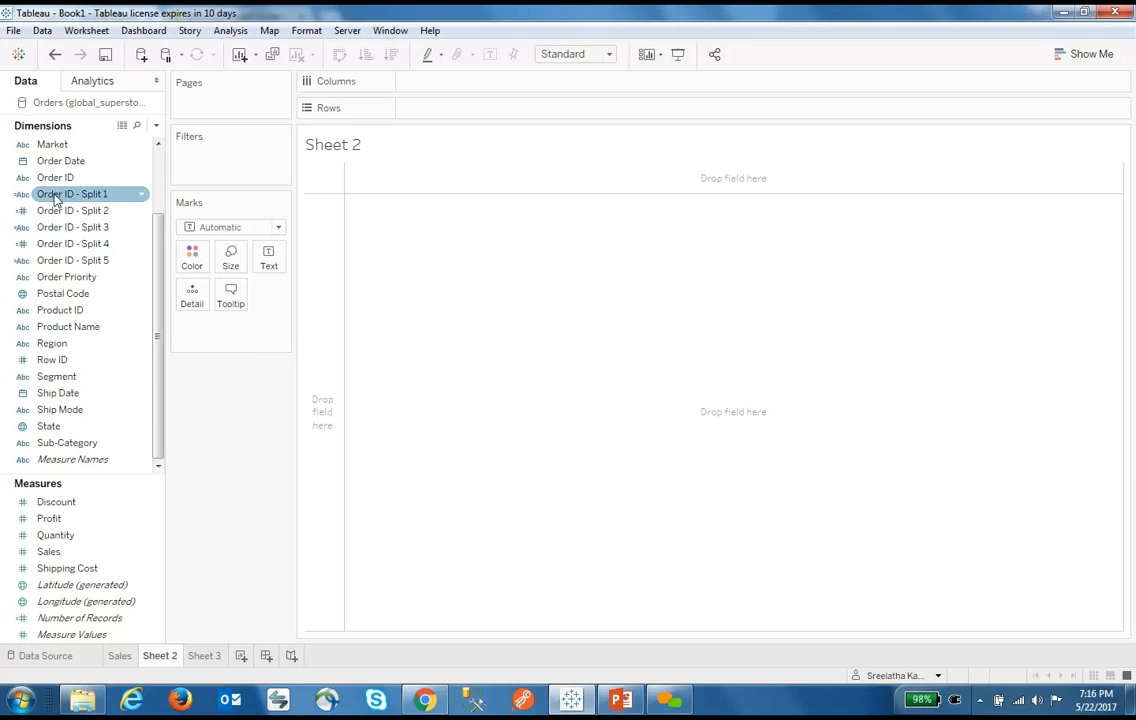
Put YEAR(Order Date) on Columns and SUM(Profit) on Rows to draw the profit line
drag(56, 185, 470, 81)
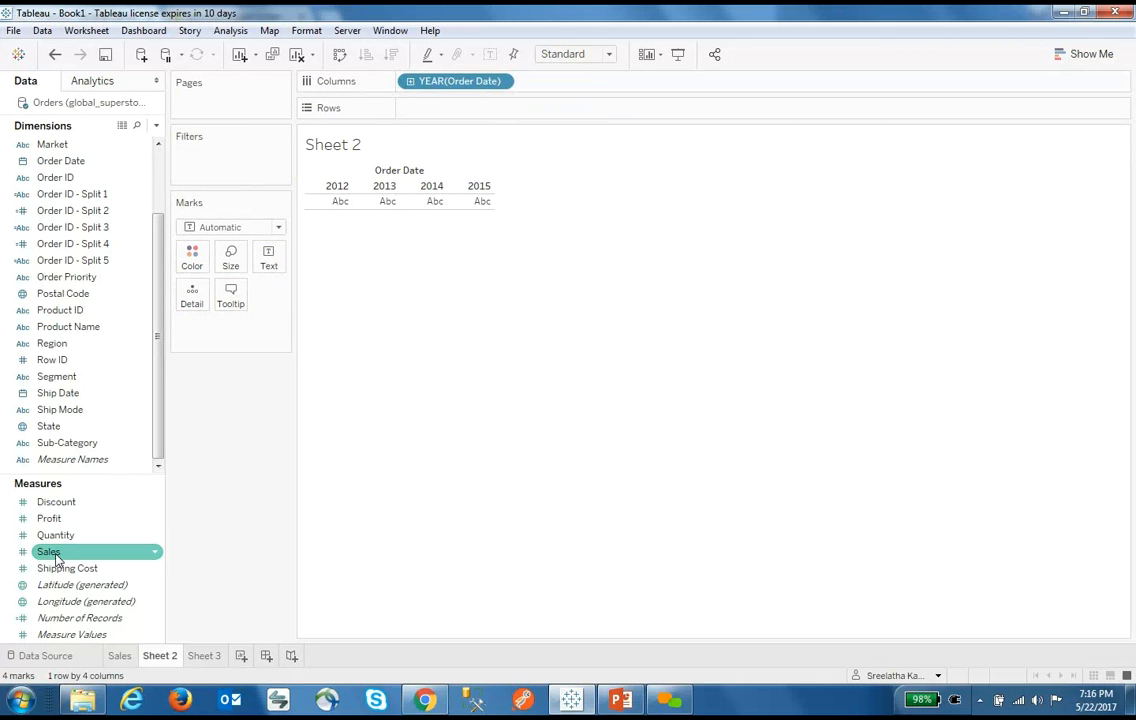
drag(50, 518, 494, 108)
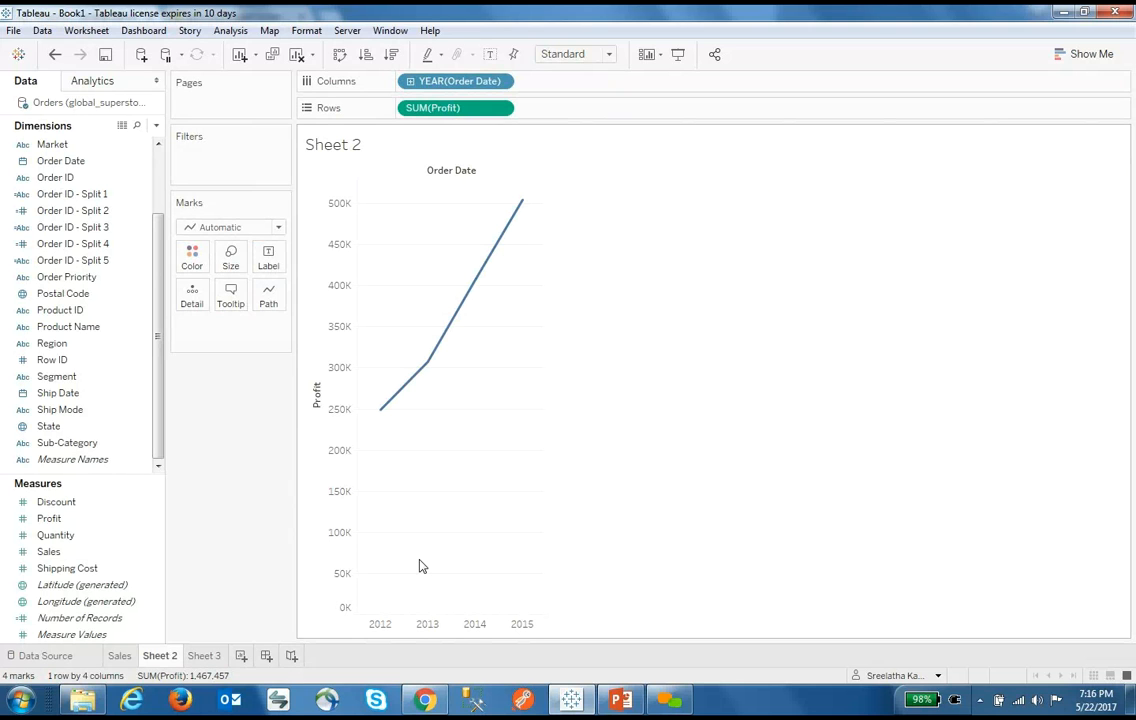
Drill Order Date from year down to quarter, then drop the month level from Columns
click(410, 82)
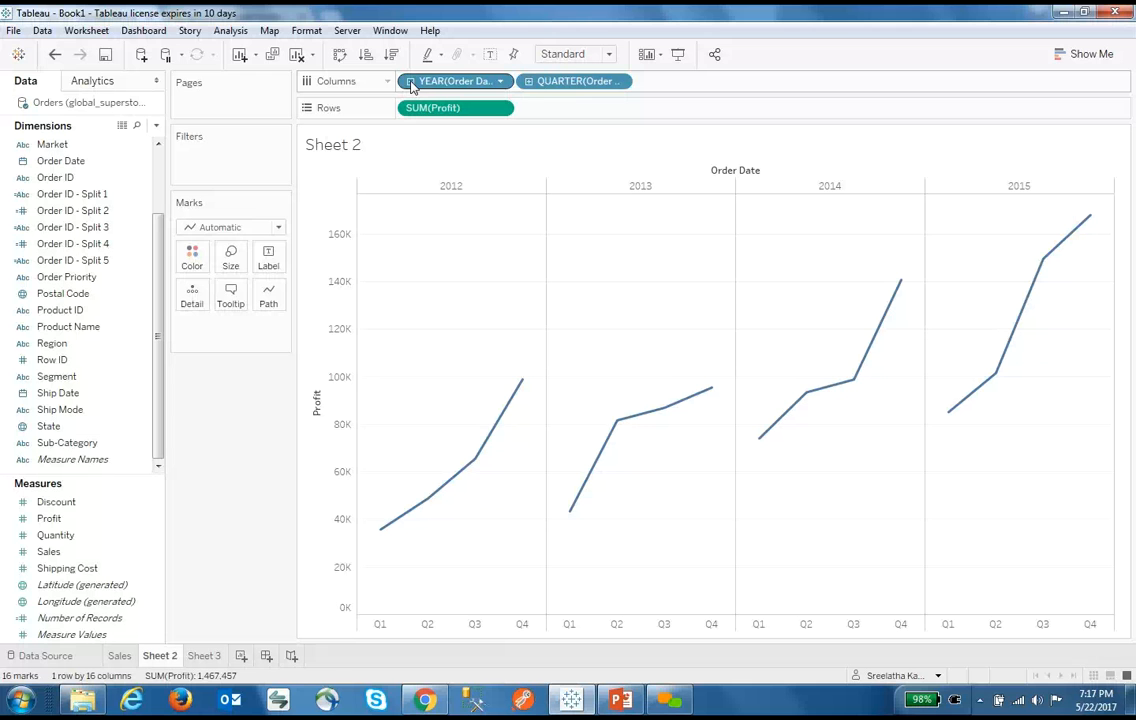
click(528, 81)
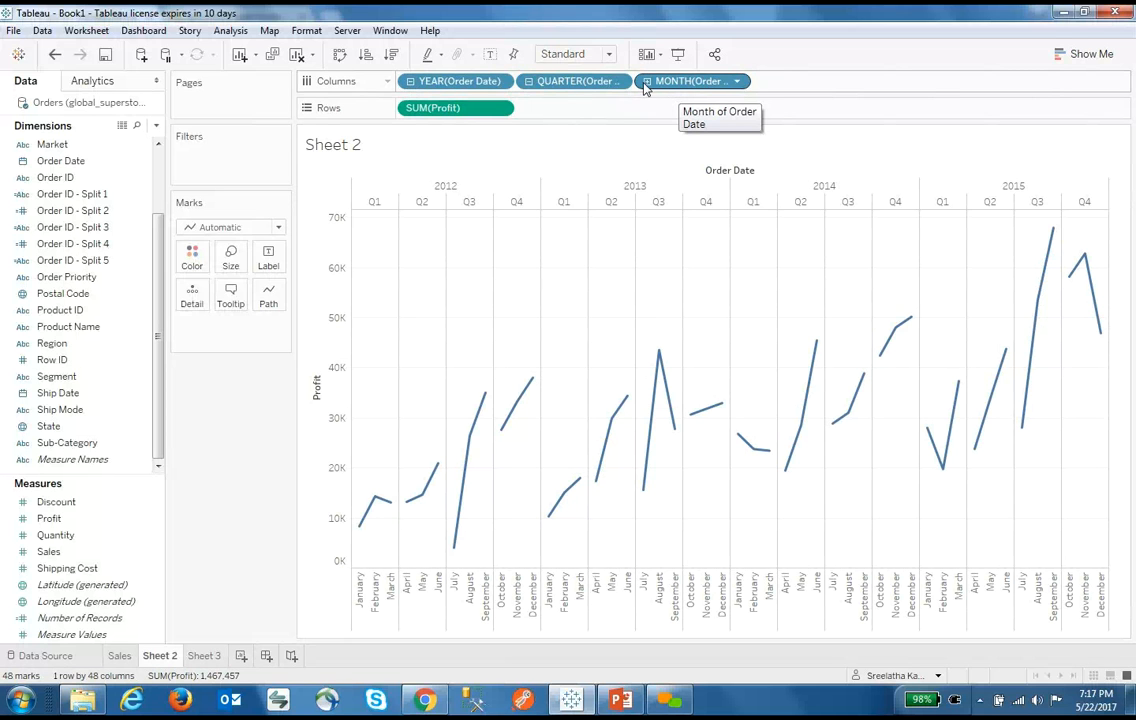
drag(650, 88, 753, 193)
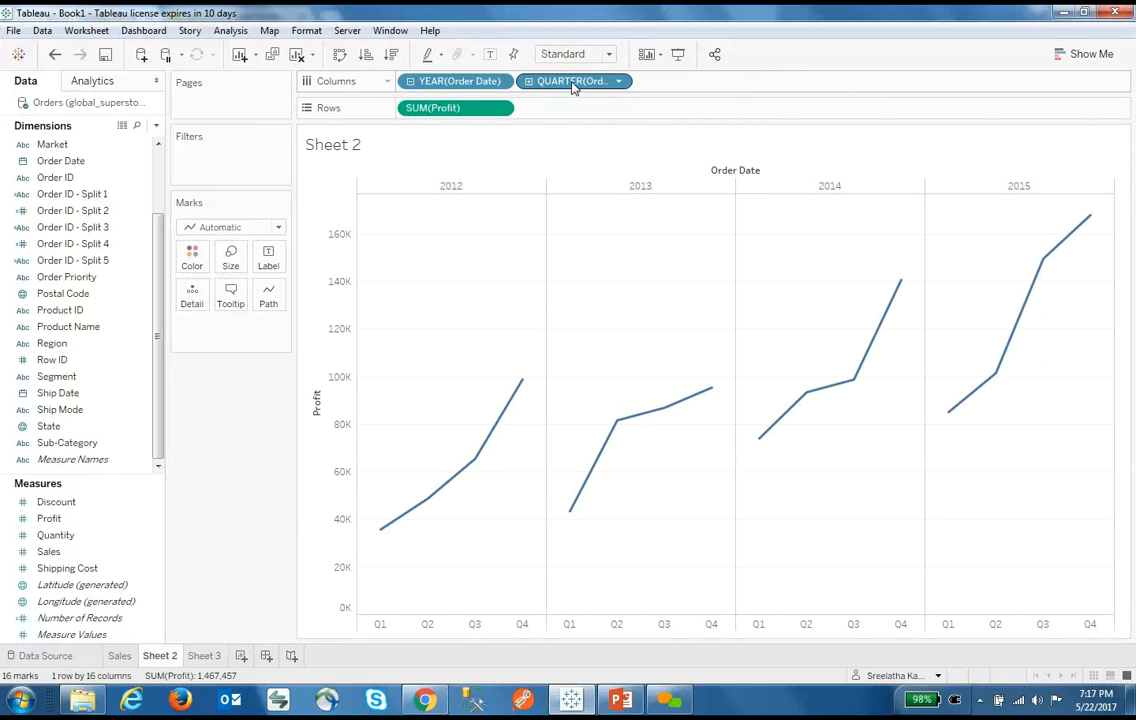
Colour the yearly profit by quarter and make the marks stacked areas
drag(573, 87, 213, 263)
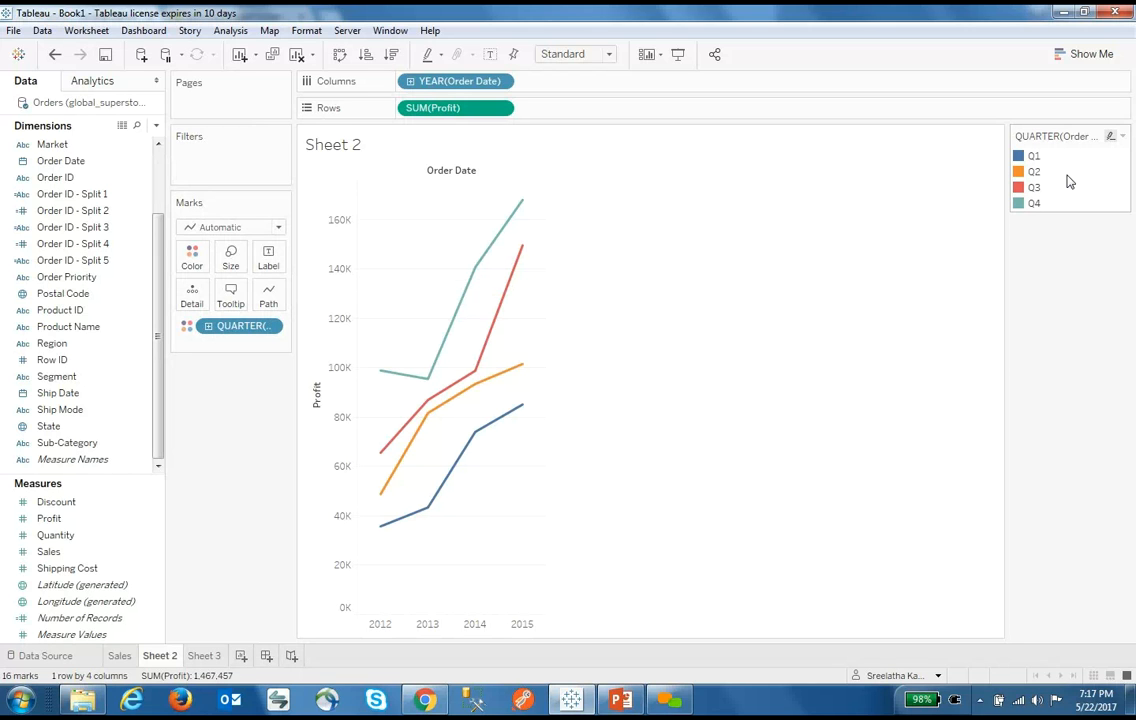
click(279, 229)
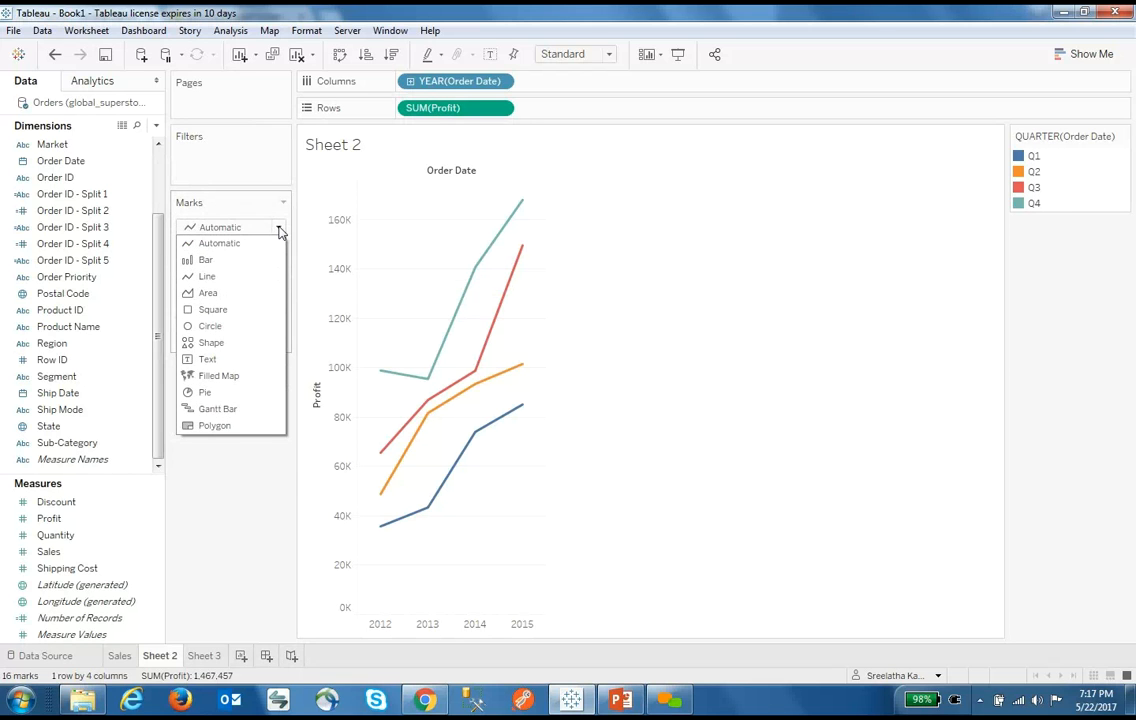
click(241, 294)
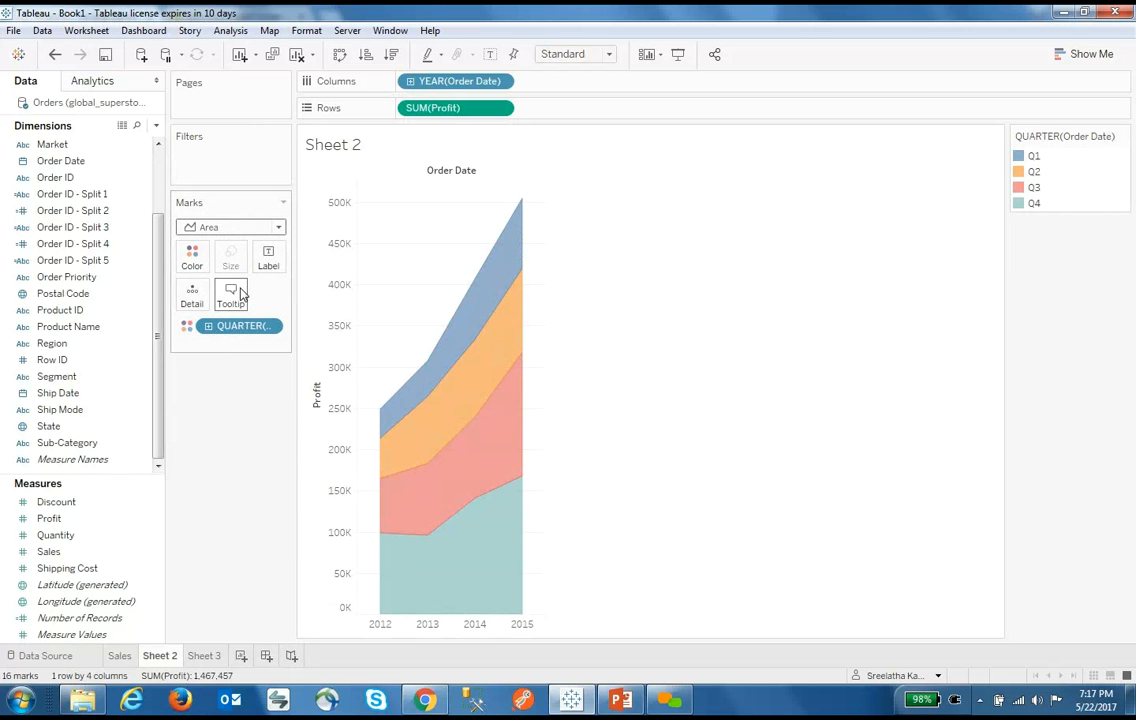
Try the Bar mark type, then switch the chart back to Area
click(279, 227)
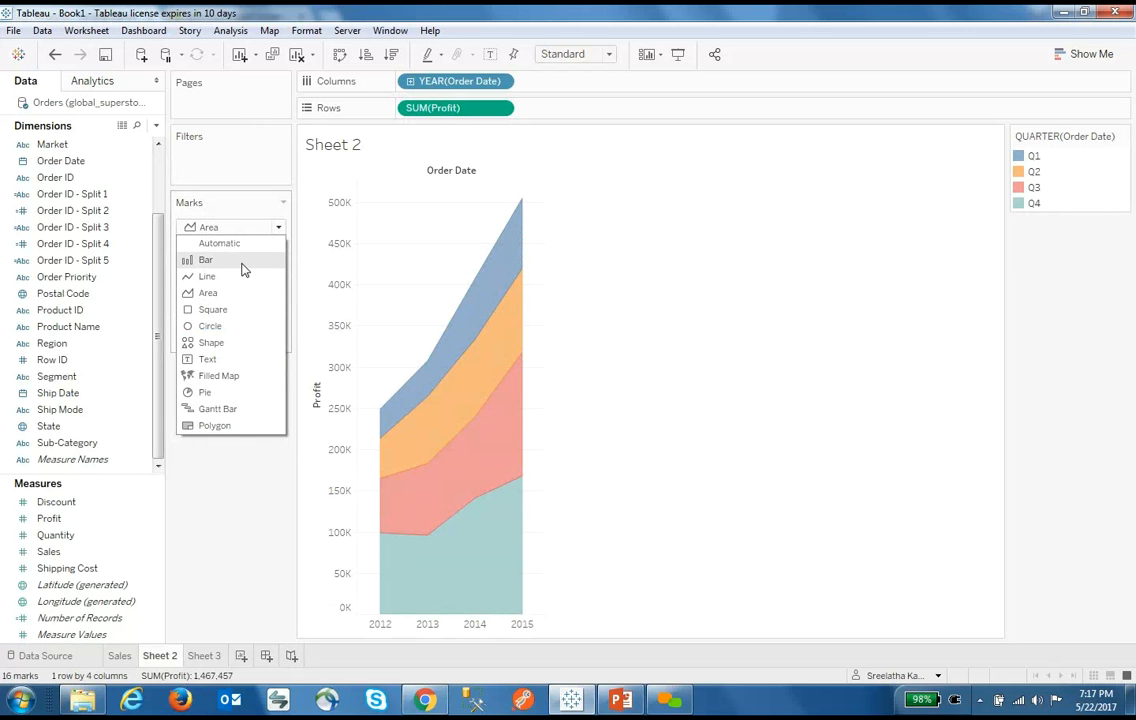
click(241, 262)
click(279, 229)
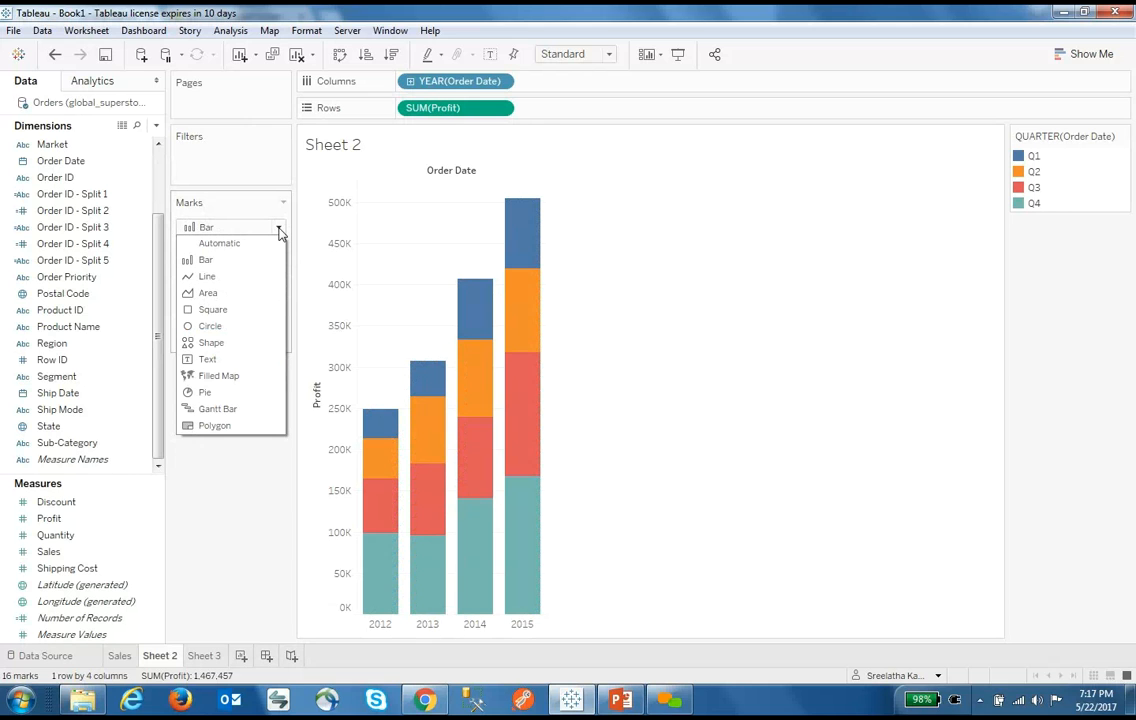
click(278, 229)
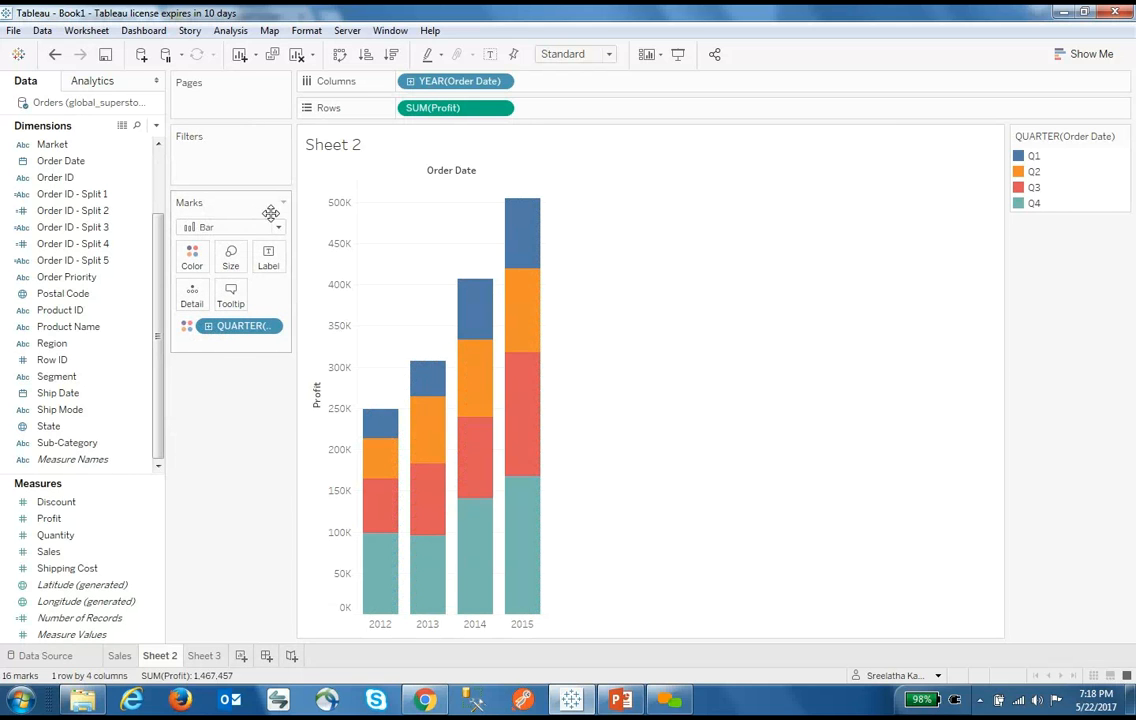
click(278, 229)
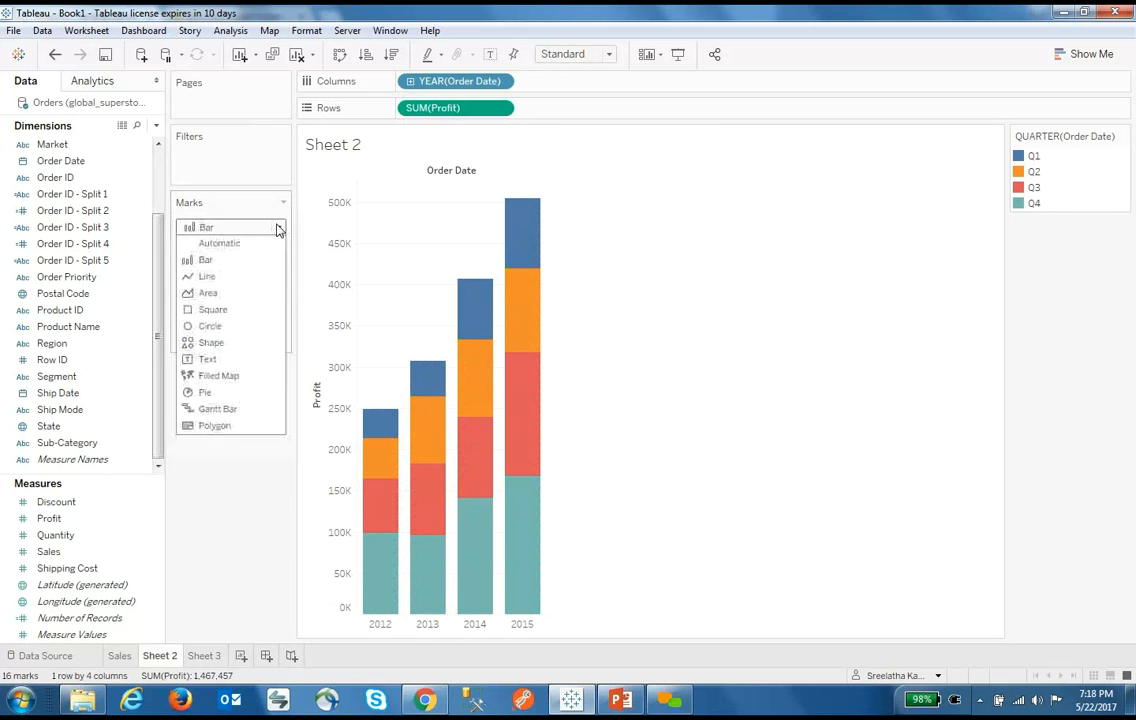
click(234, 296)
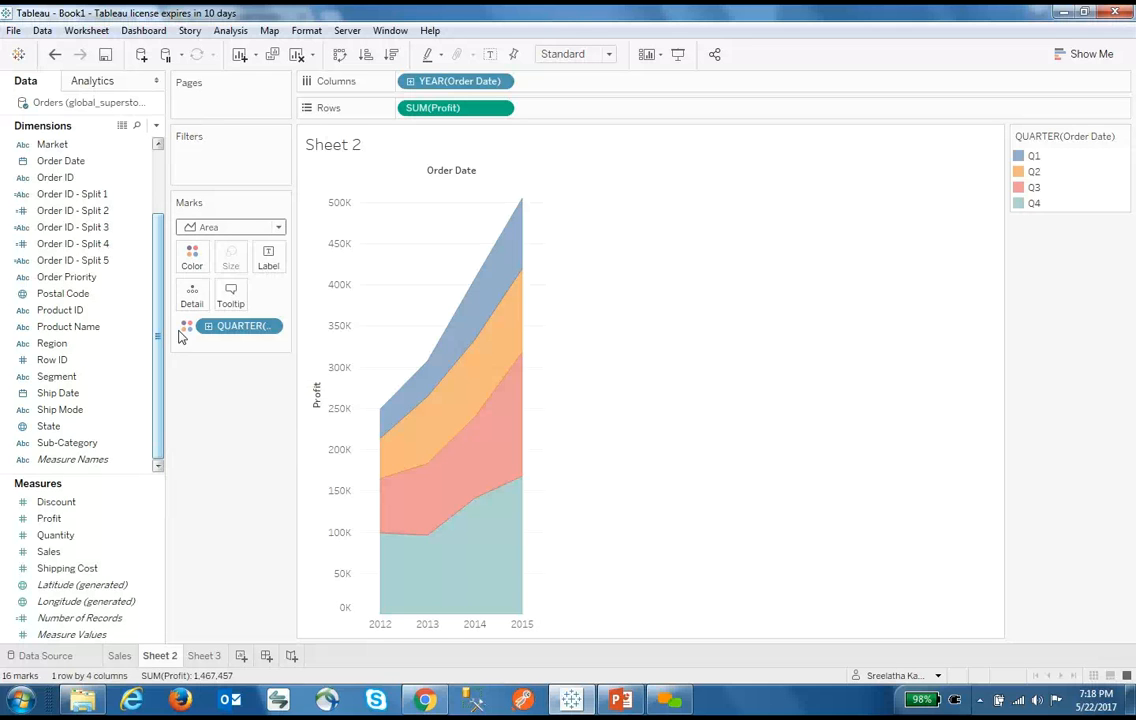
Create a new calculated field and type DATEDIFF into its formula
click(156, 125)
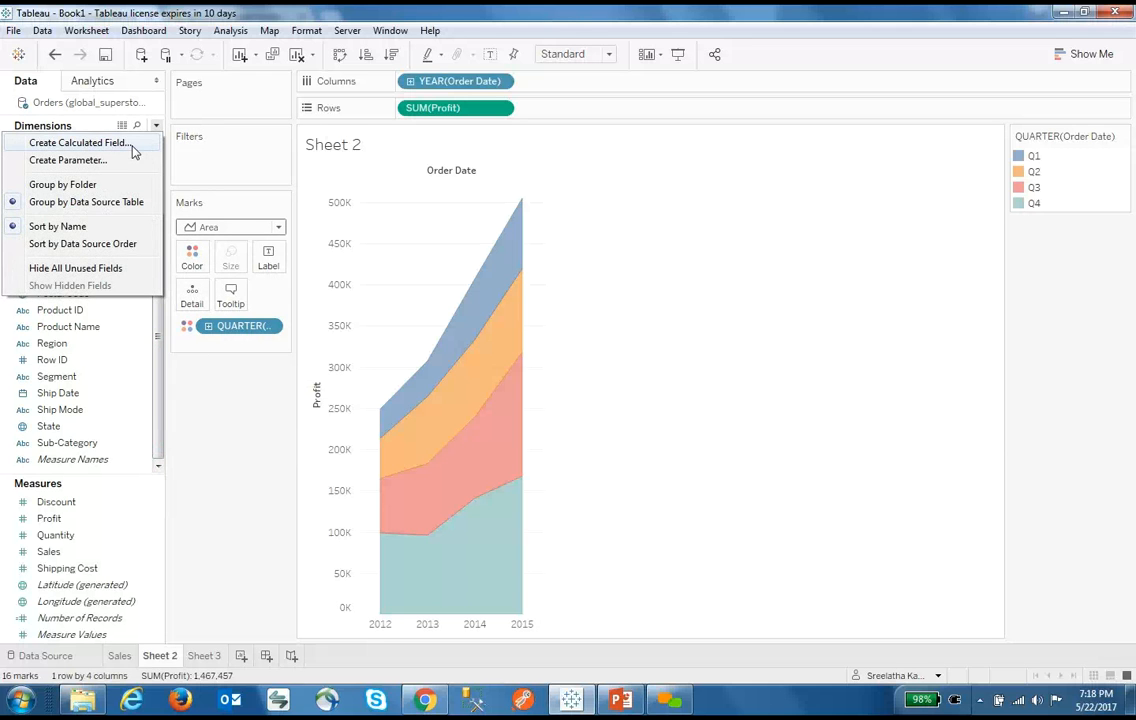
click(137, 144)
click(489, 301)
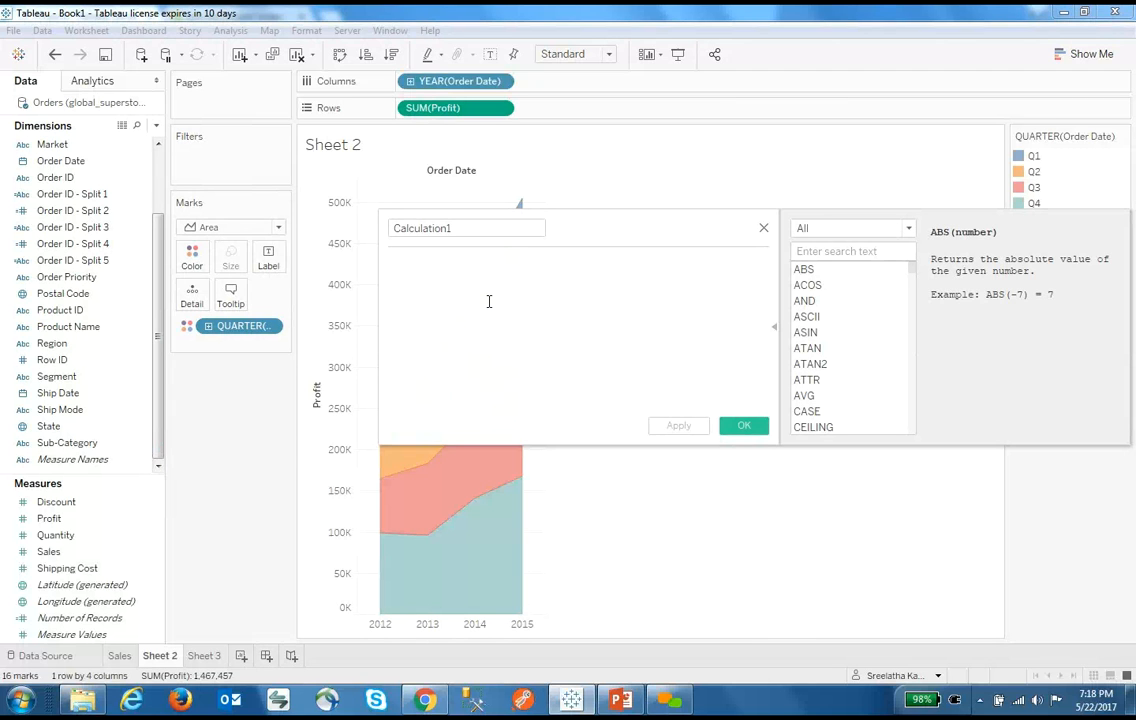
text(DATED)
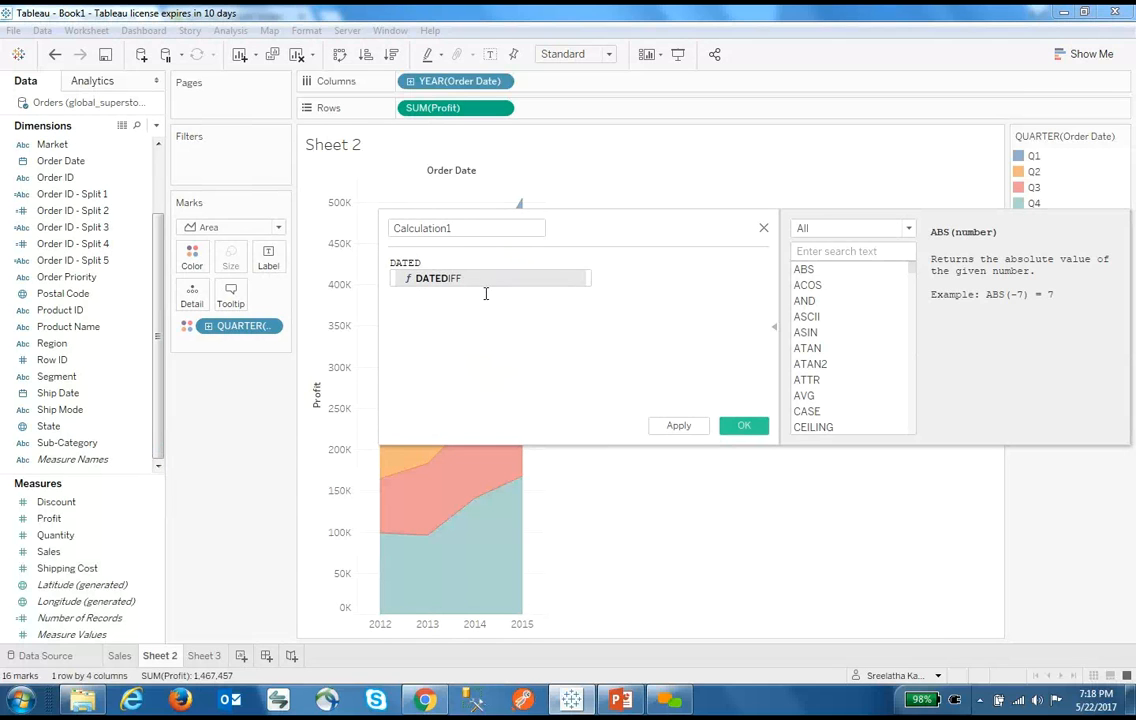
click(487, 291)
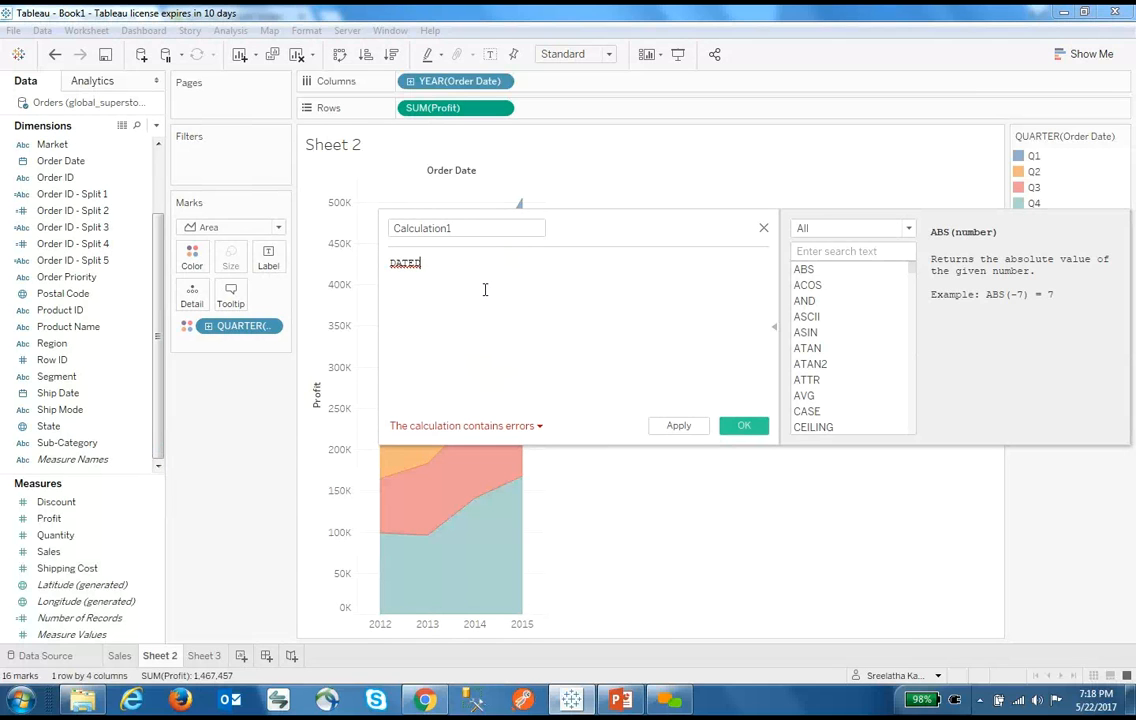
text(IFF)
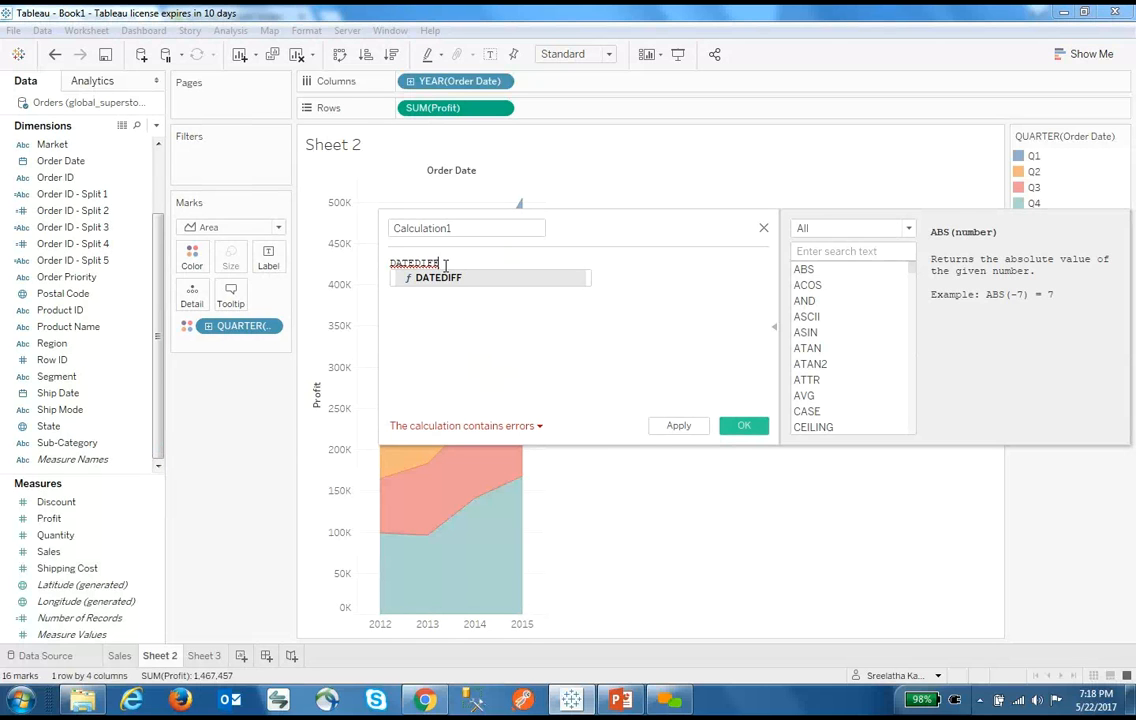
Filter the function list to Date and extend the formula to DATEDIFF(month, )
click(907, 229)
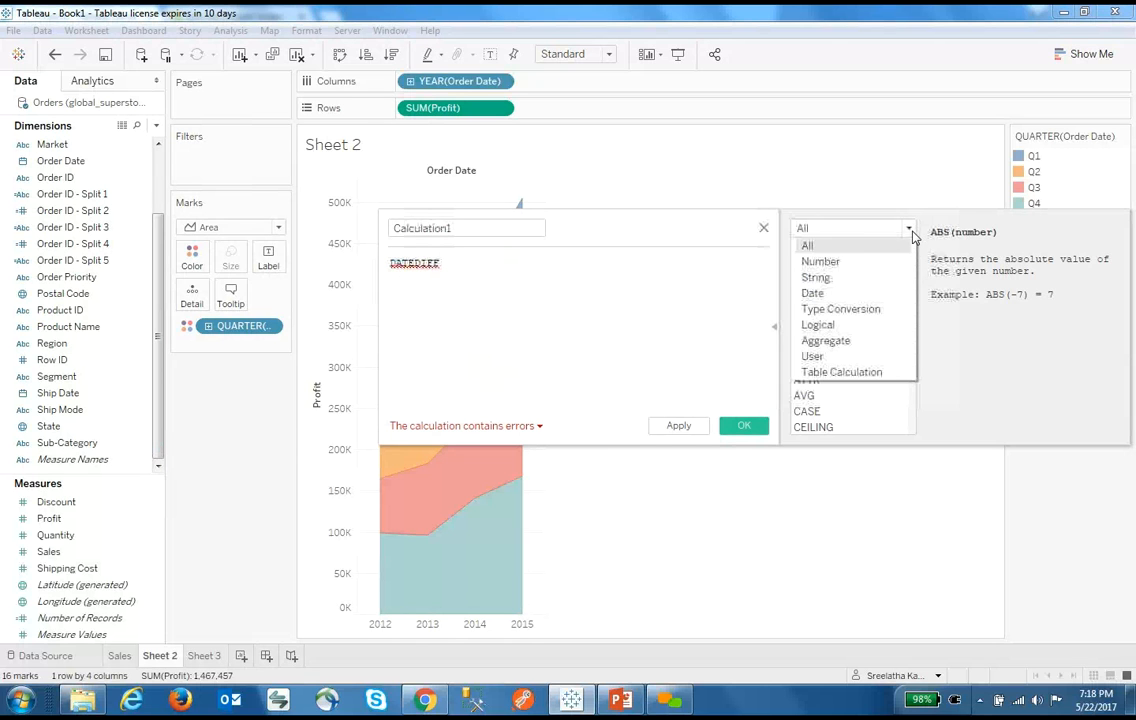
click(849, 292)
click(852, 285)
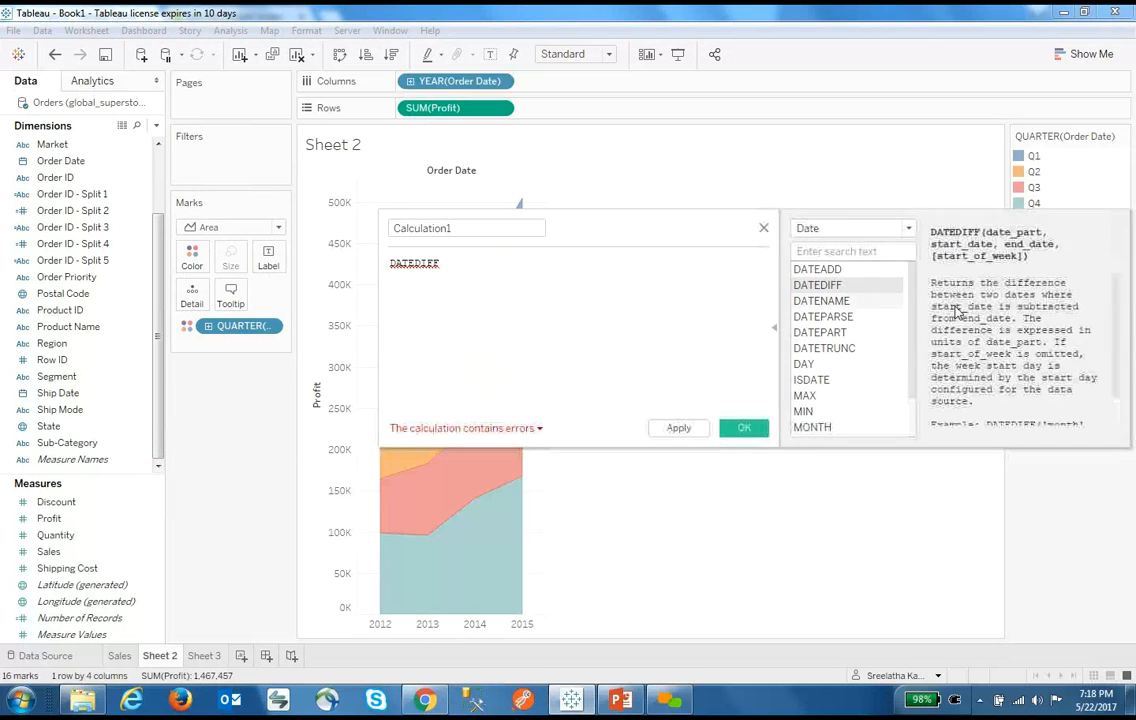
click(477, 265)
text(())
key(Left)
text(month, )
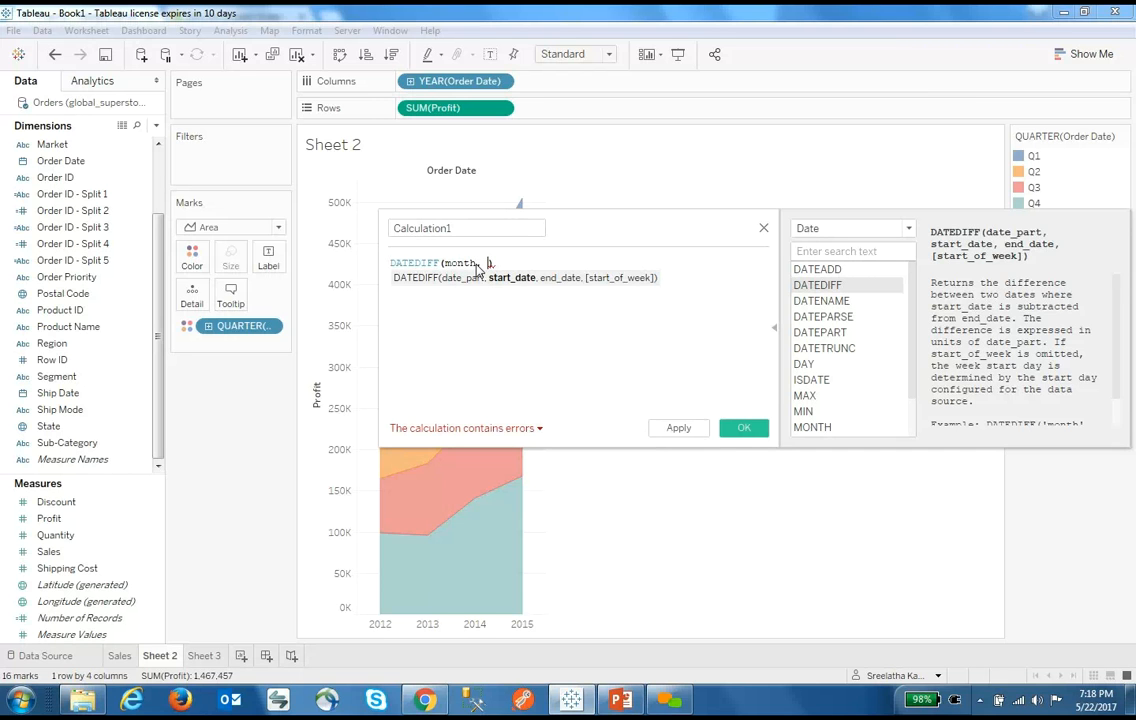
text(ord)
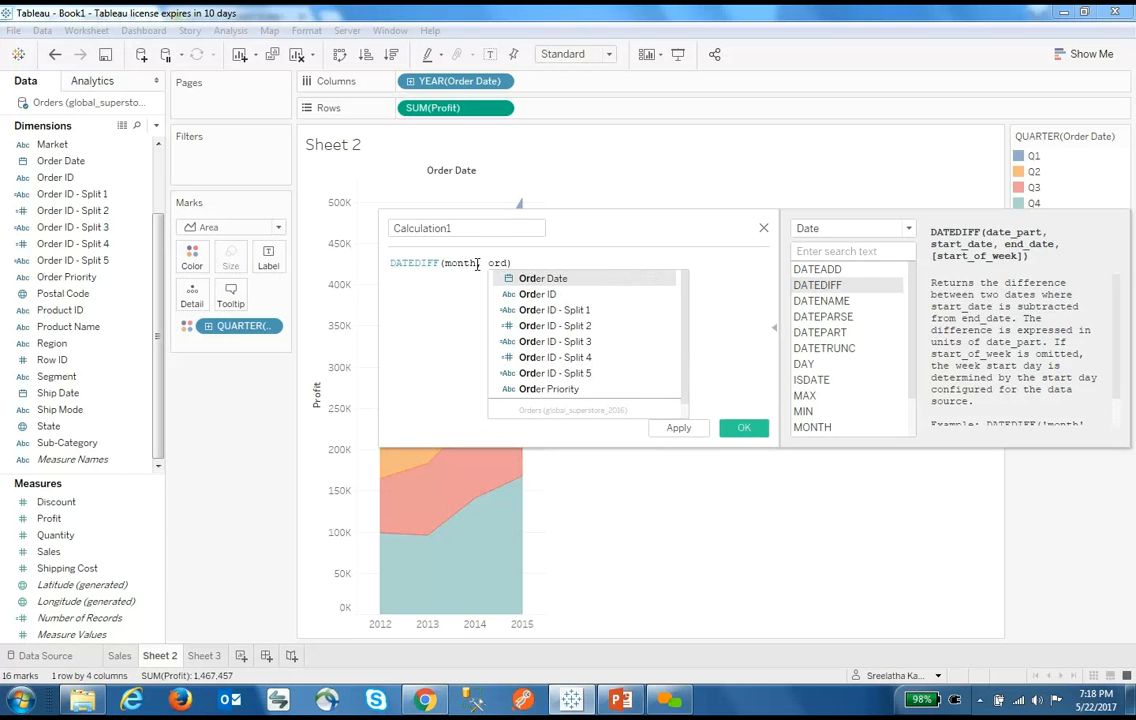
key(BackSpace)
key(BackSpace)
key(BackSpace)
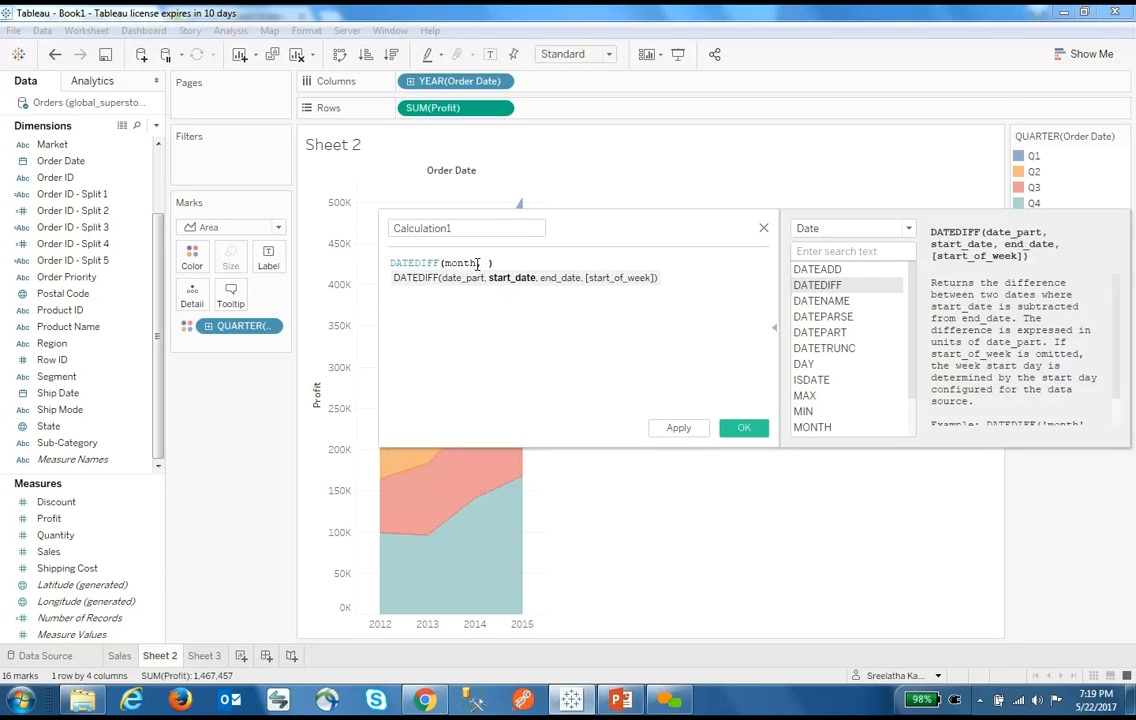
Insert [Order Date] and [Ship Date] as the DATEDIFF start and end dates
click(70, 164)
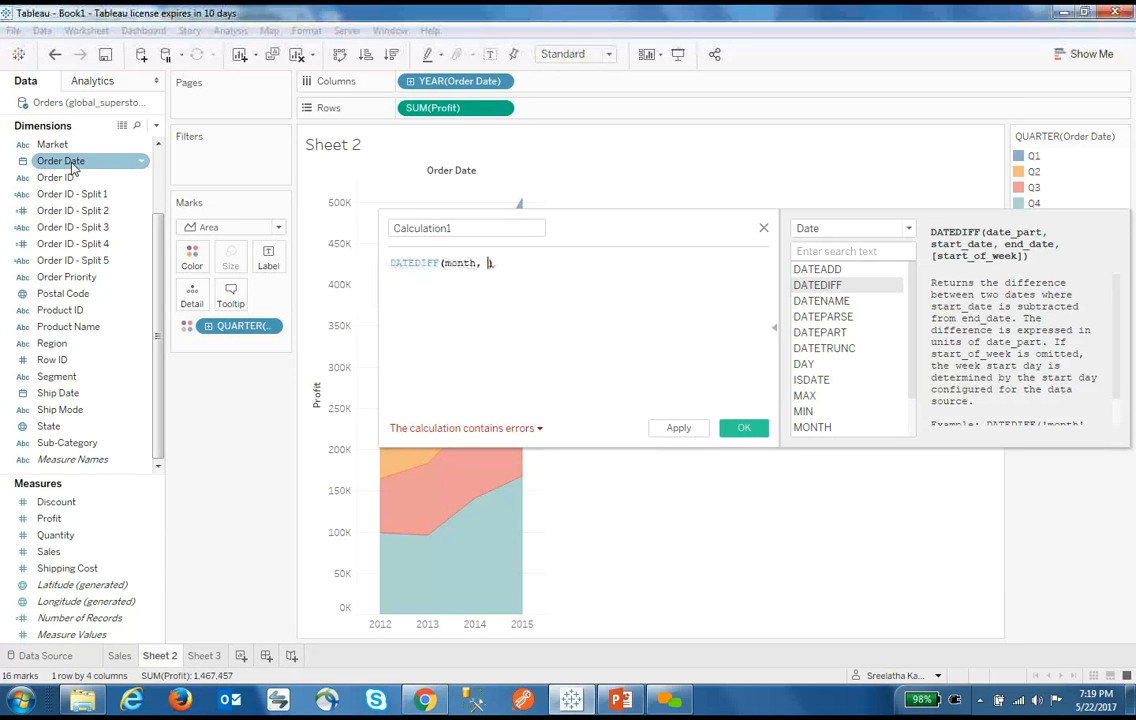
drag(70, 164, 488, 268)
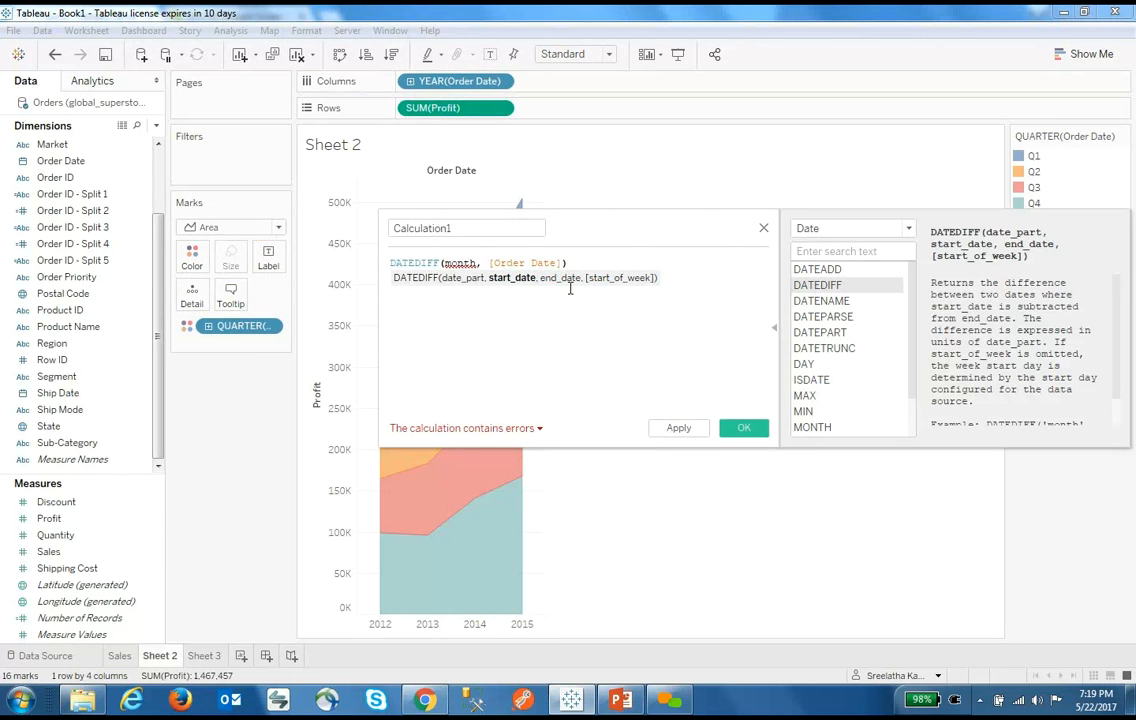
text(,)
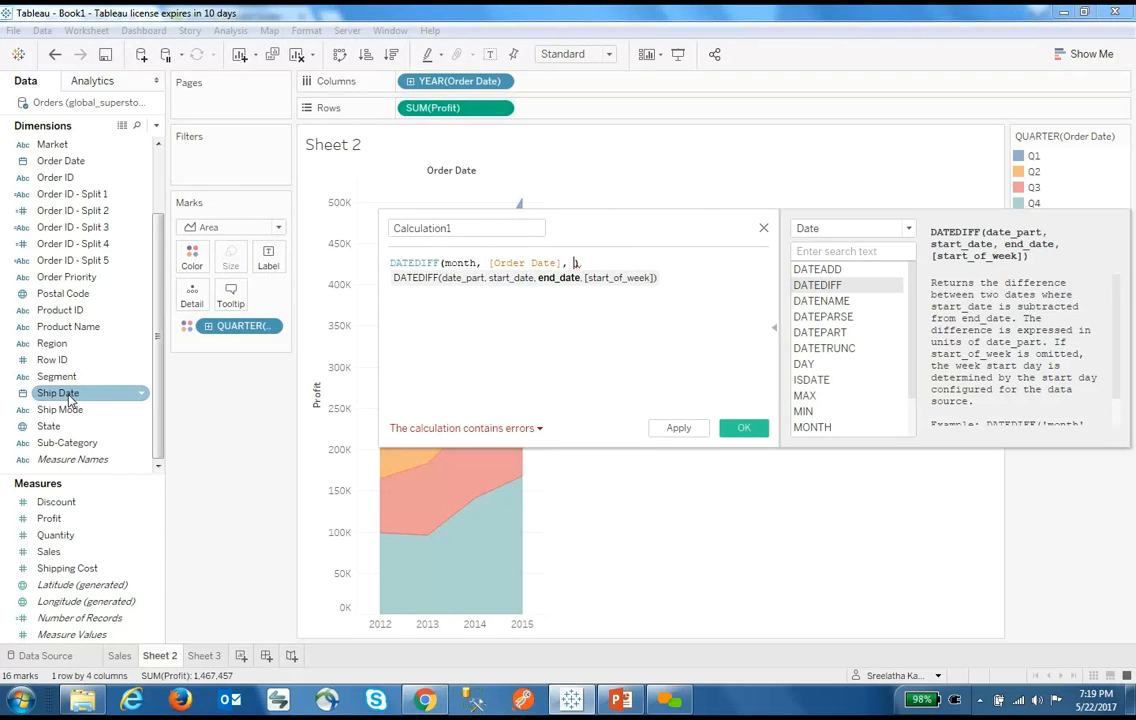
drag(68, 394, 574, 268)
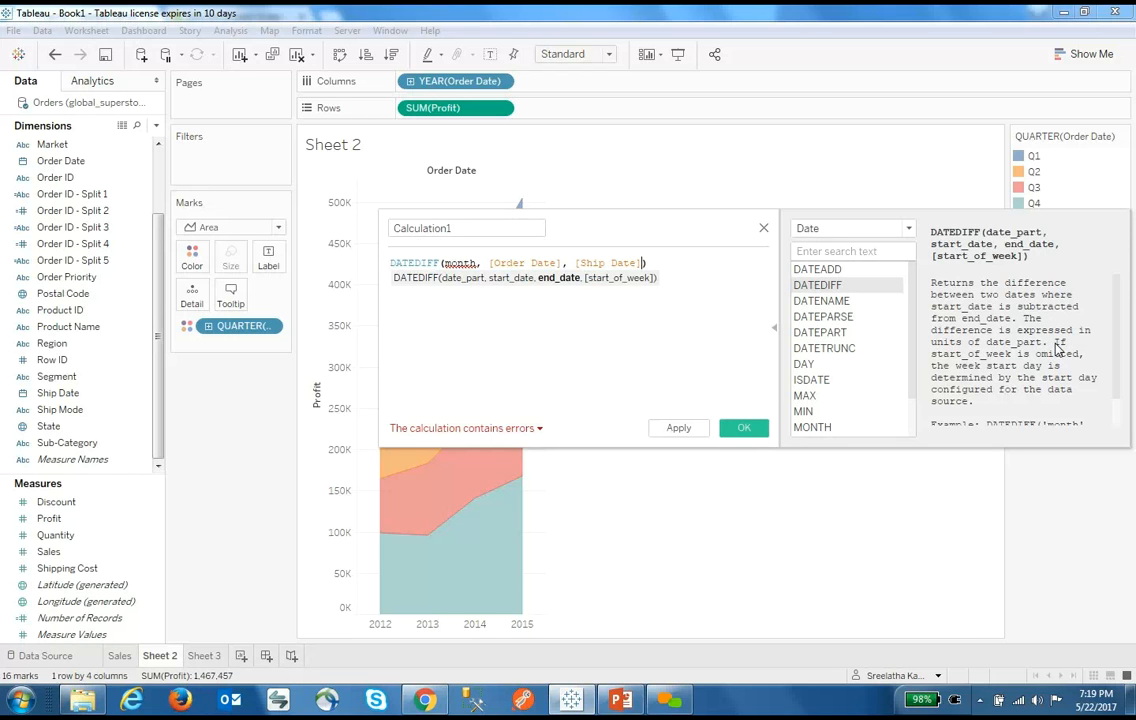
Wrap month in quotes as 'month' and apply the finished calculation
scroll(1057, 347, down, 1)
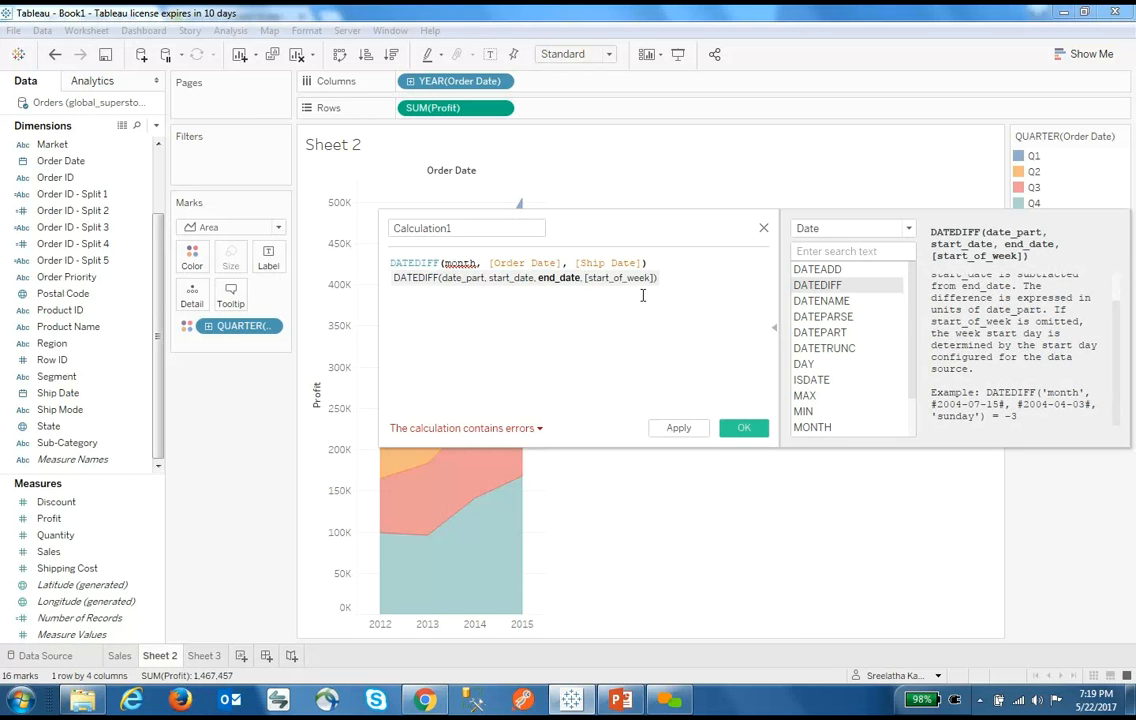
click(474, 263)
text(')
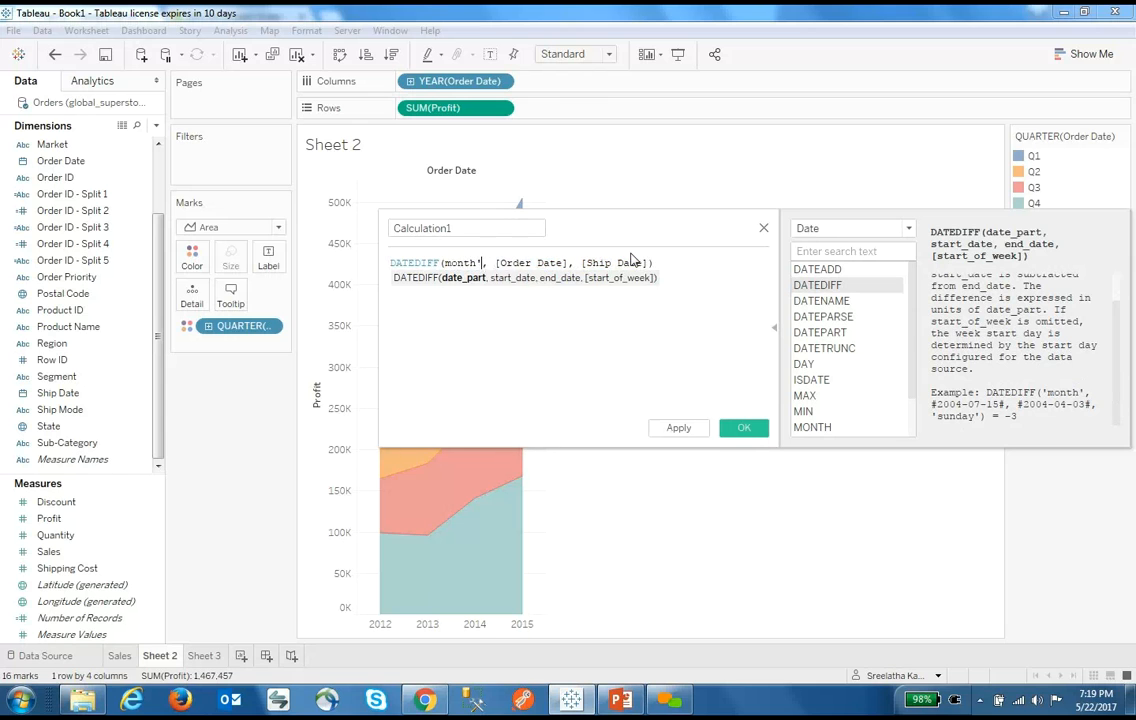
key(Left)
key(Left)
key(Left)
key(Left)
key(Left)
text(')
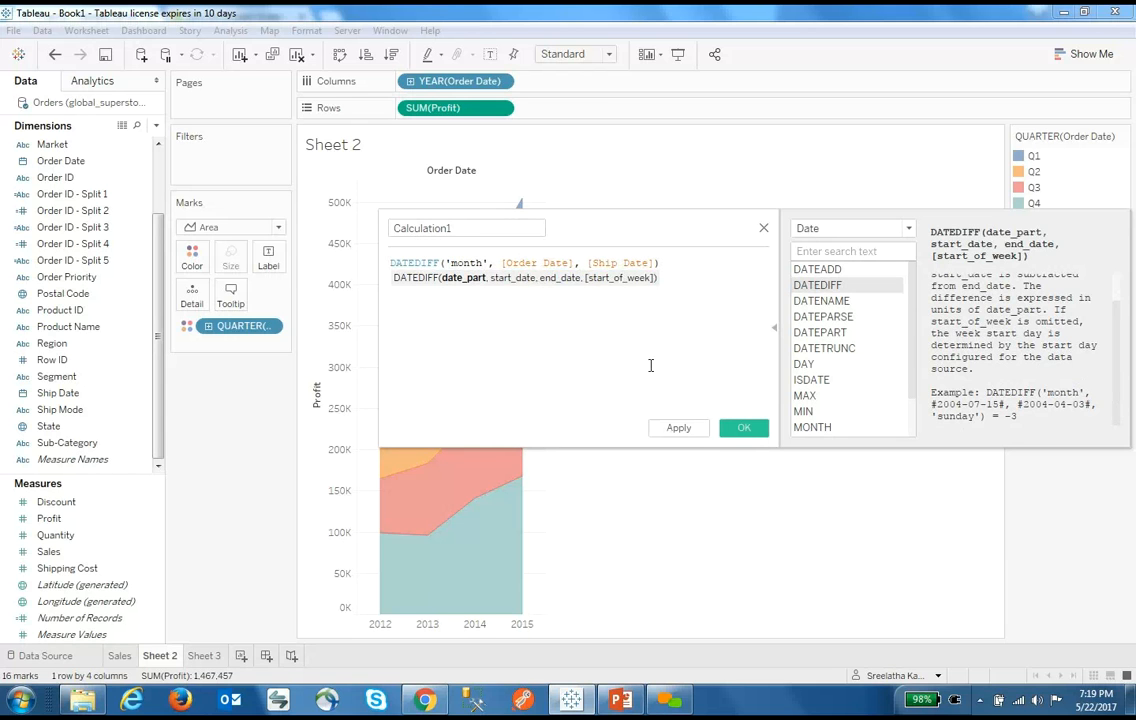
click(692, 431)
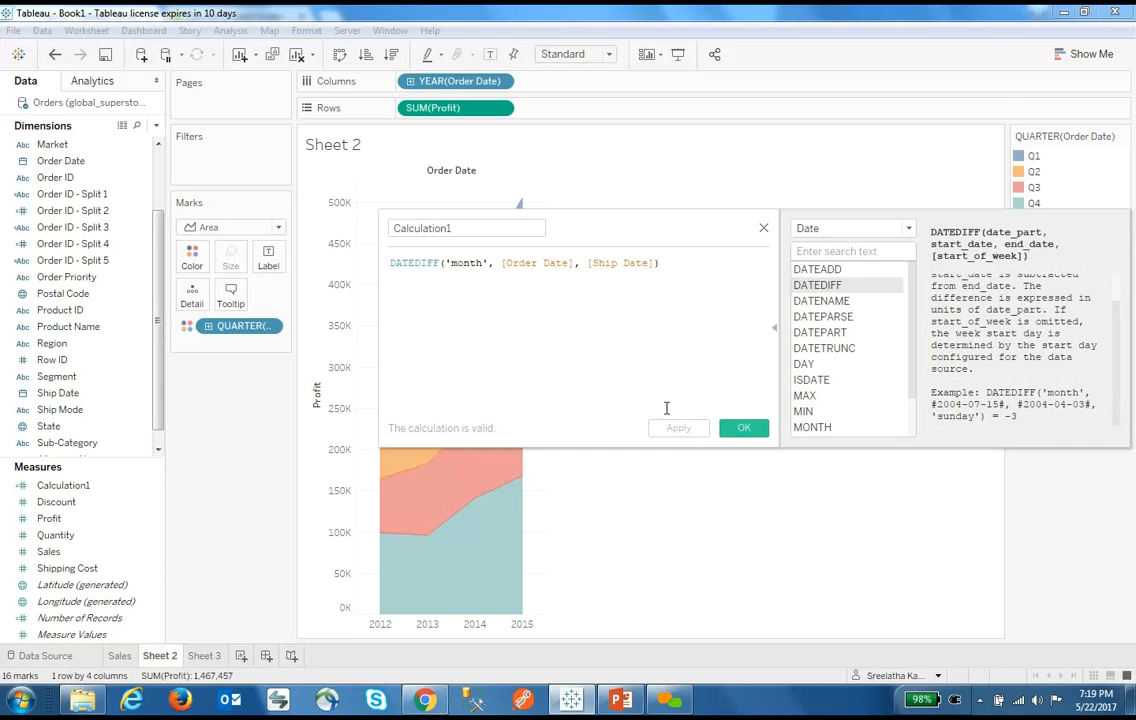
click(743, 427)
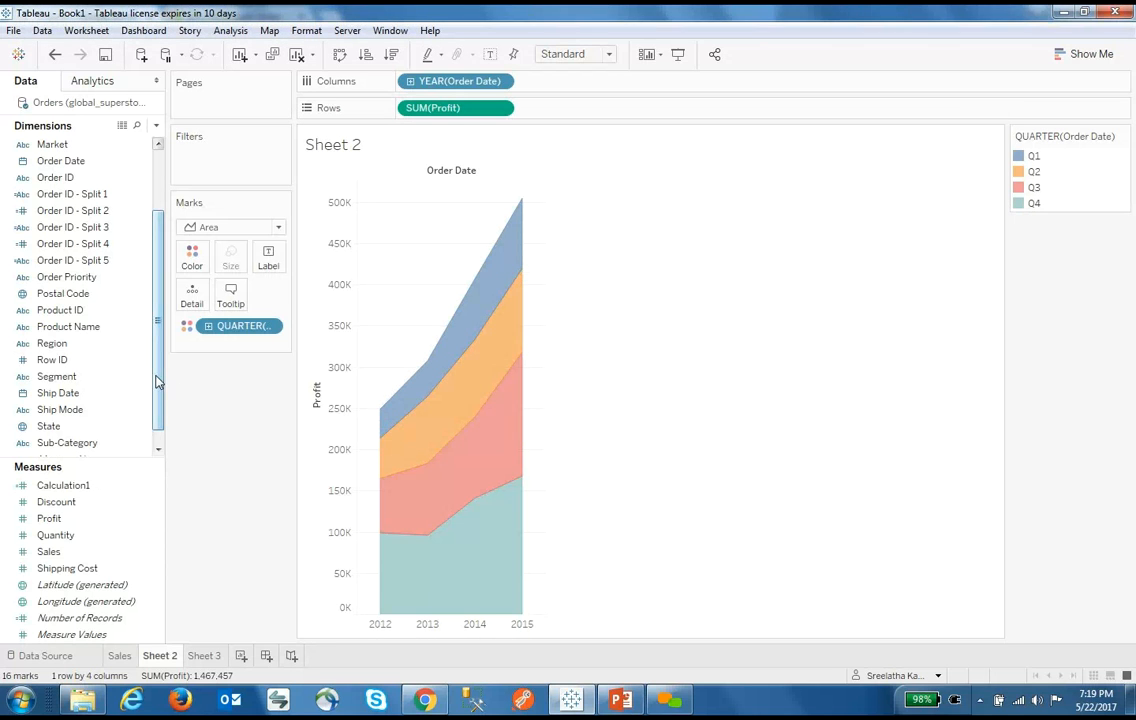
drag(157, 380, 165, 421)
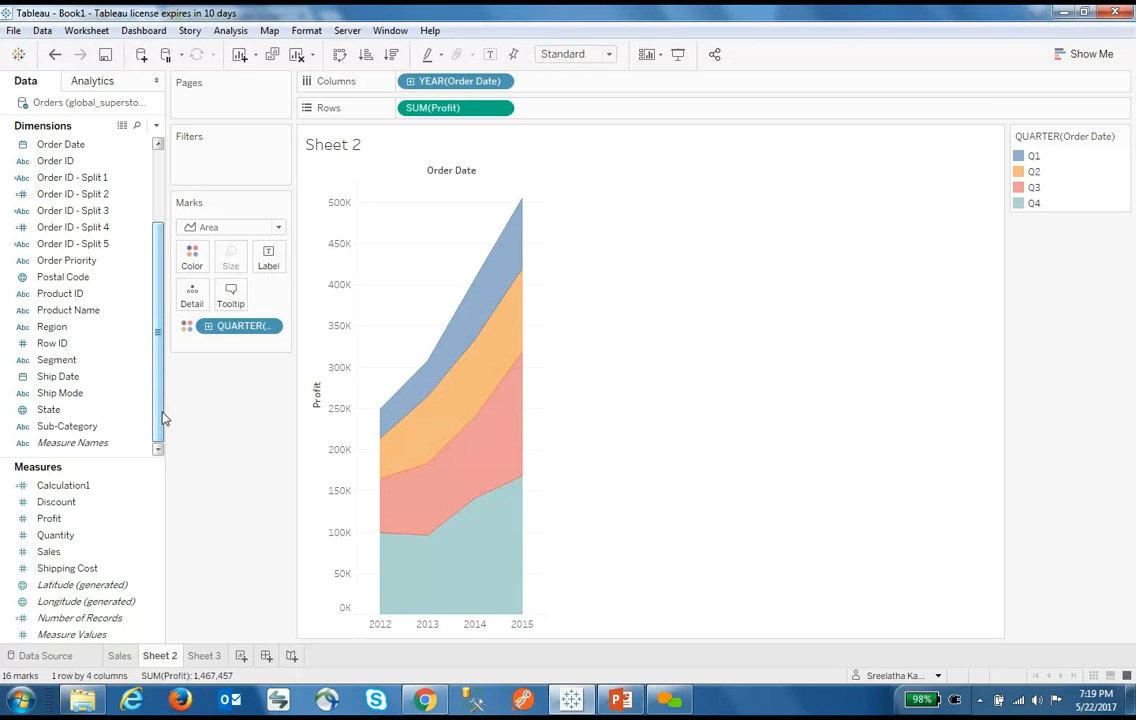
click(83, 486)
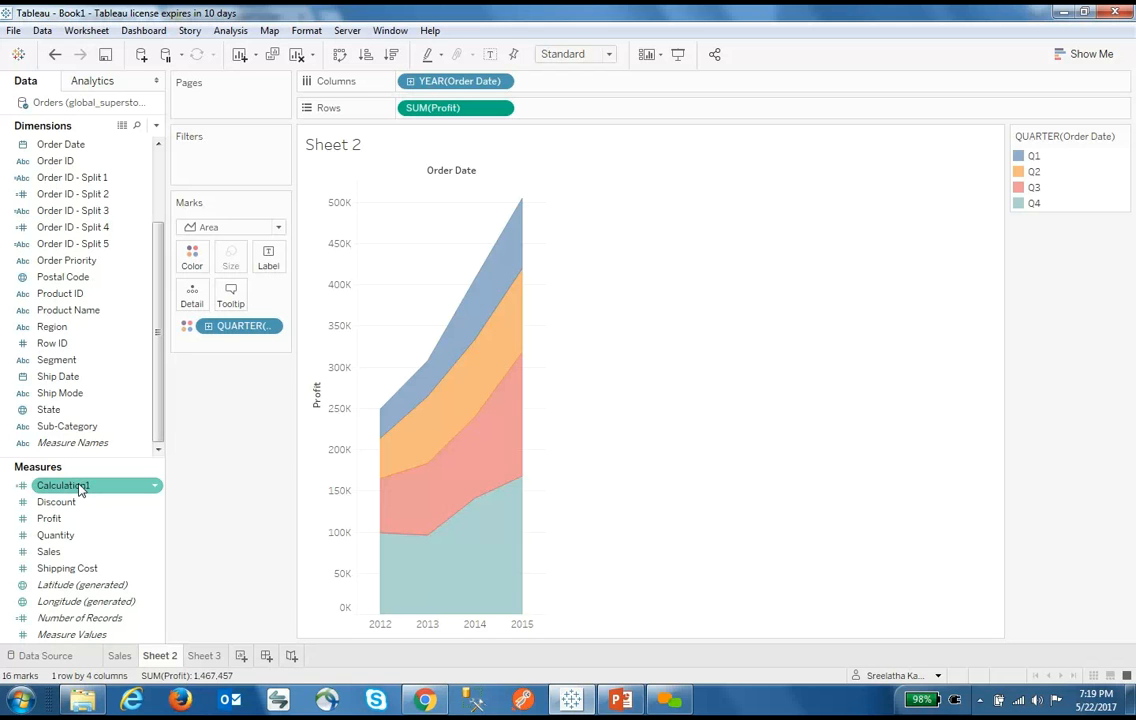
click(68, 447)
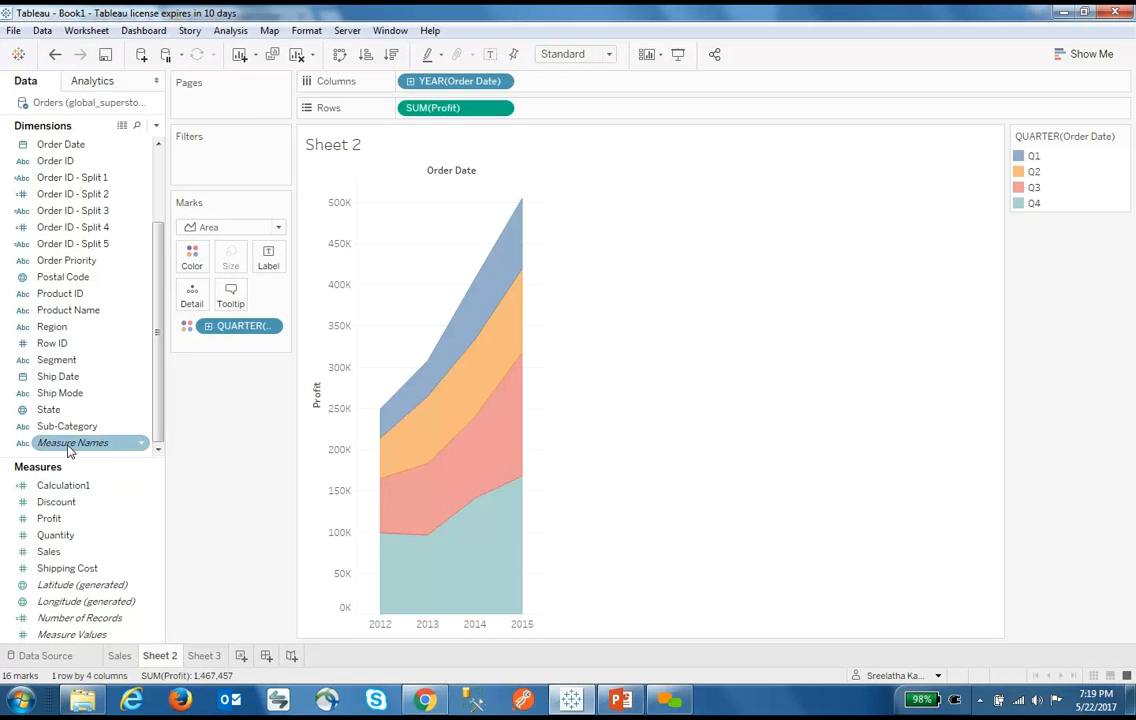
click(50, 486)
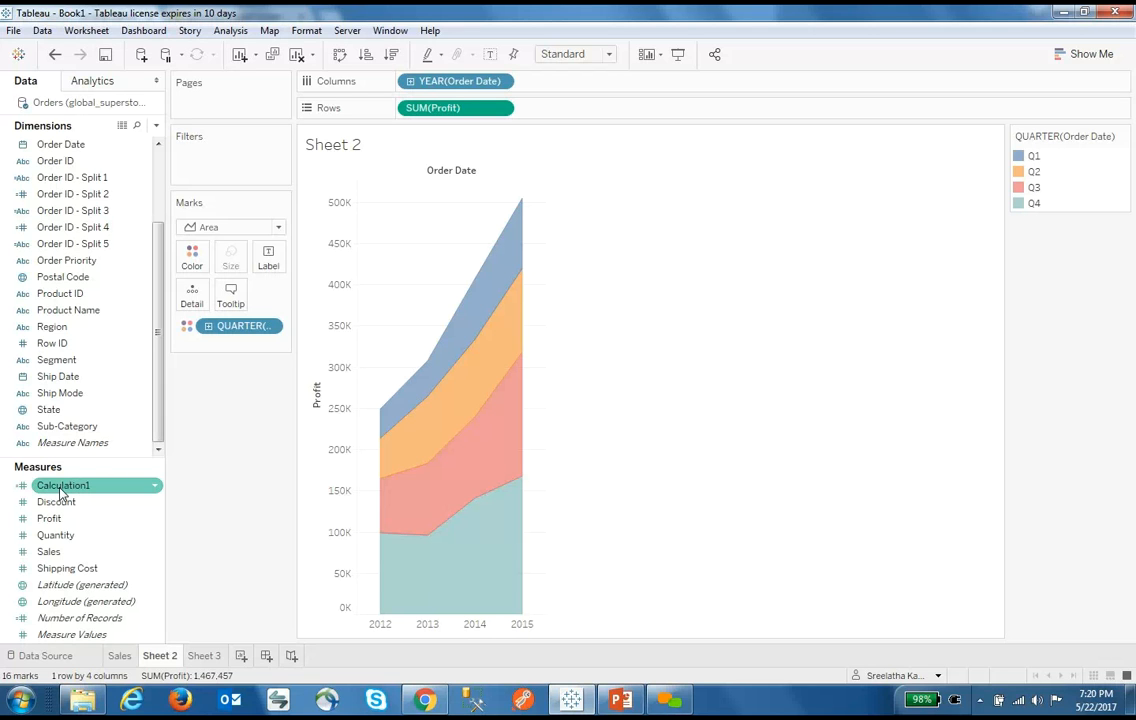
Add Calculation1 to Sheet 2's Columns shelf, then switch to the empty Sheet 3
drag(60, 490, 600, 82)
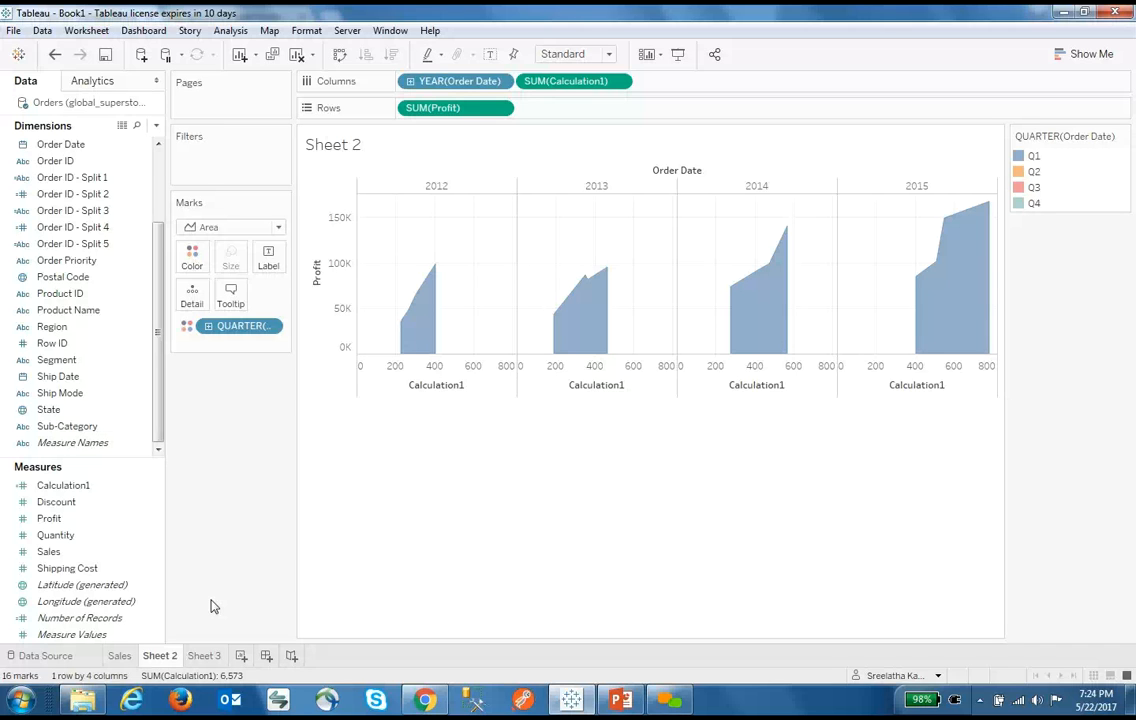
click(205, 657)
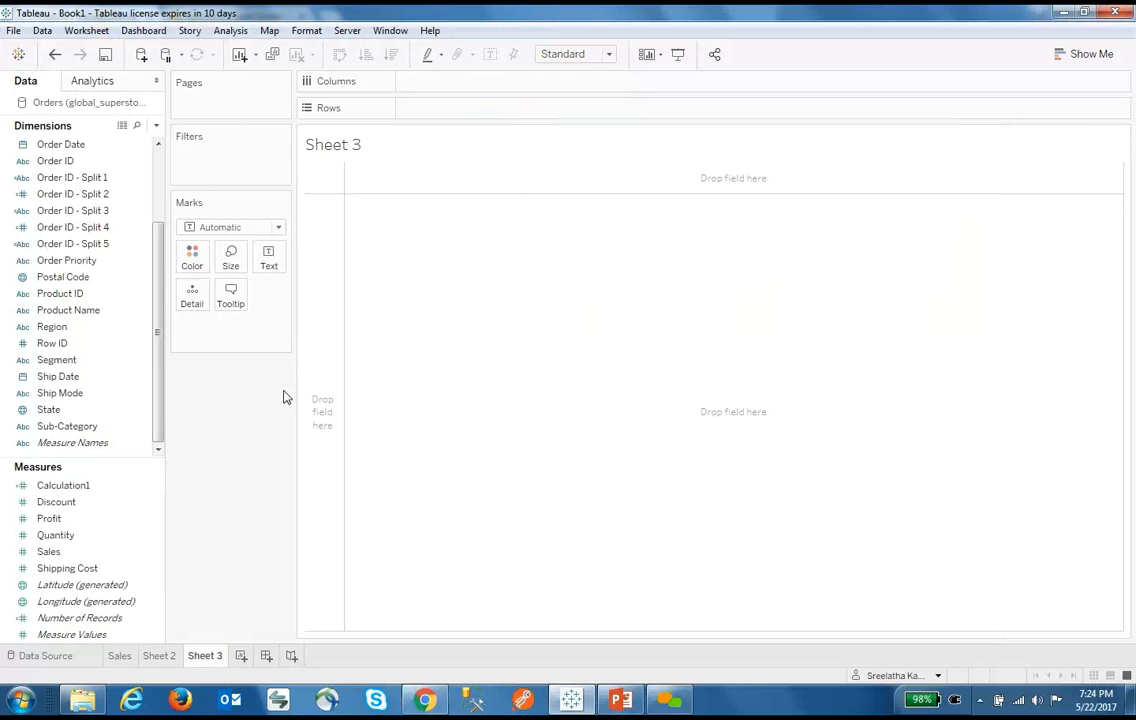
Chart SUM(Sales) by Sub-Category as bars on Sheet 3 and bring up Show Me
click(117, 296)
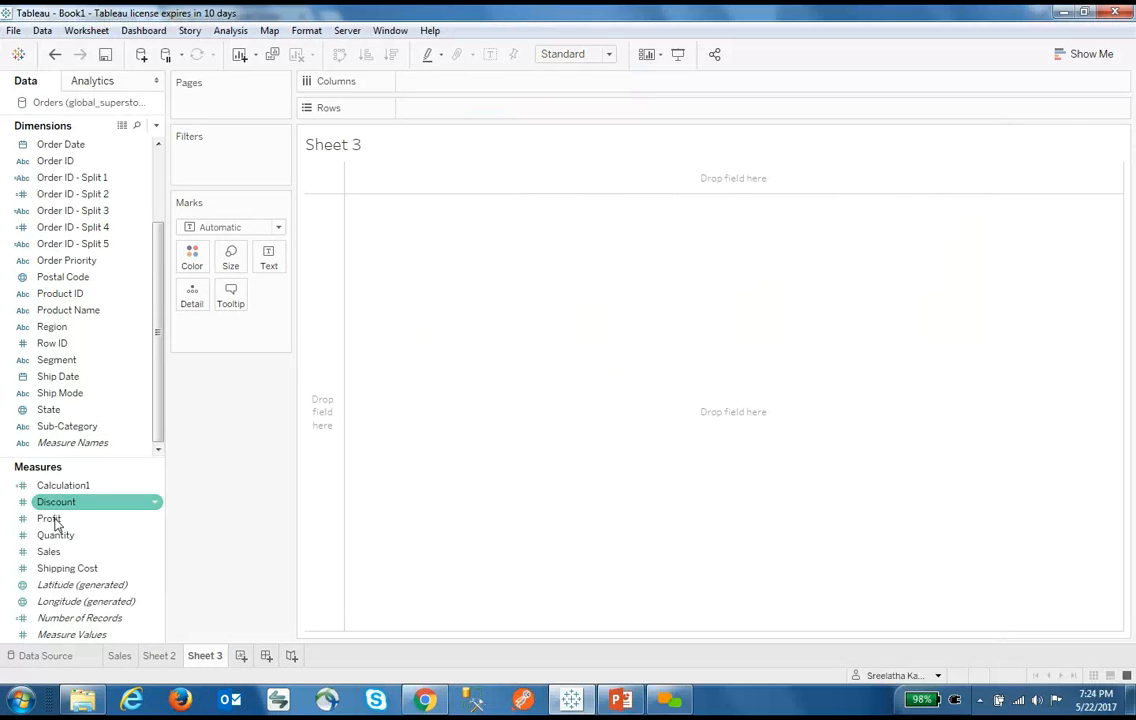
mouse_move(50, 551)
mouse_down()
mouse_move(393, 322)
mouse_move(464, 110)
mouse_up()
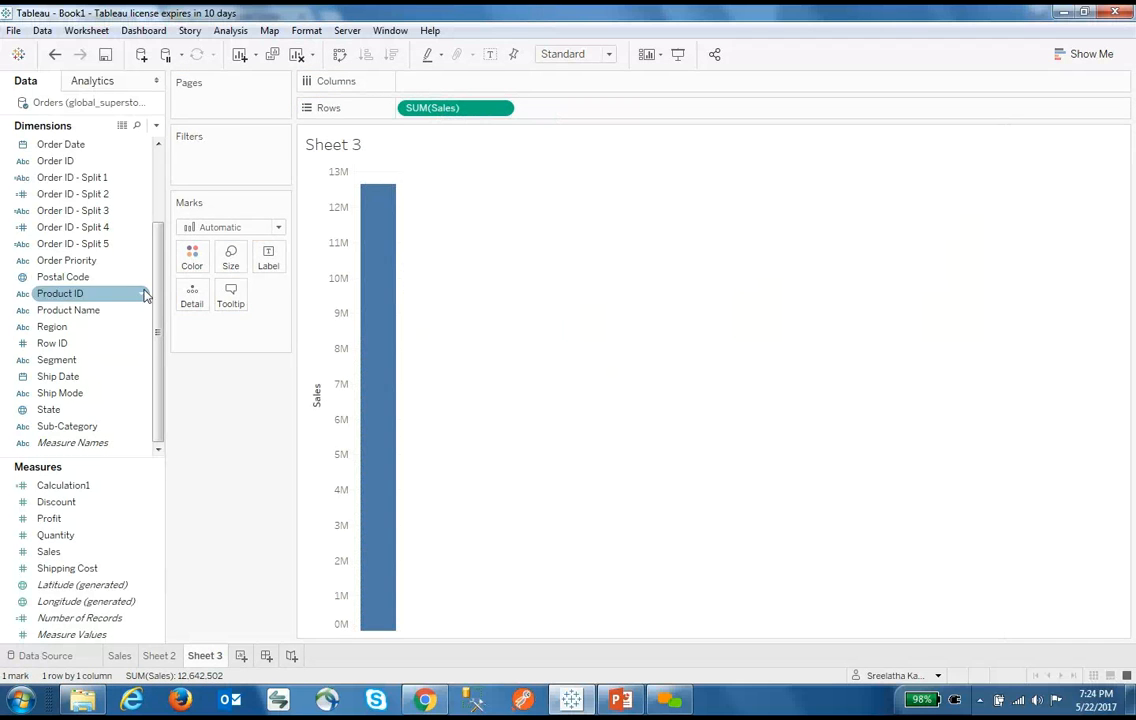
drag(110, 430, 464, 84)
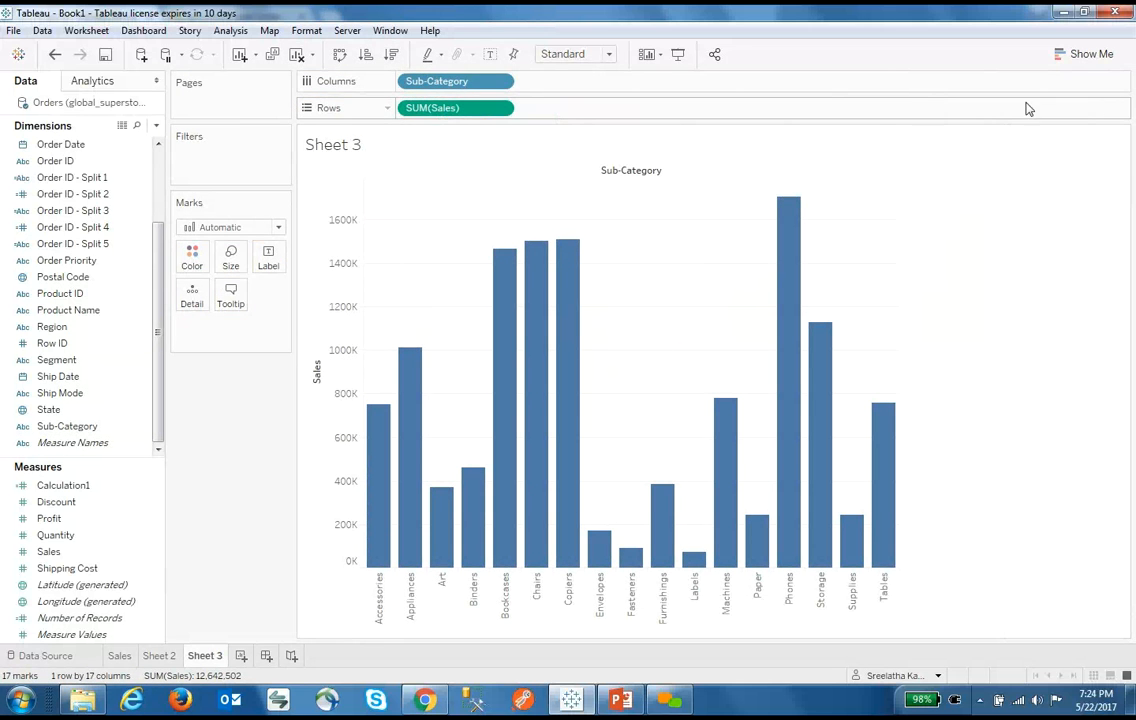
click(1097, 63)
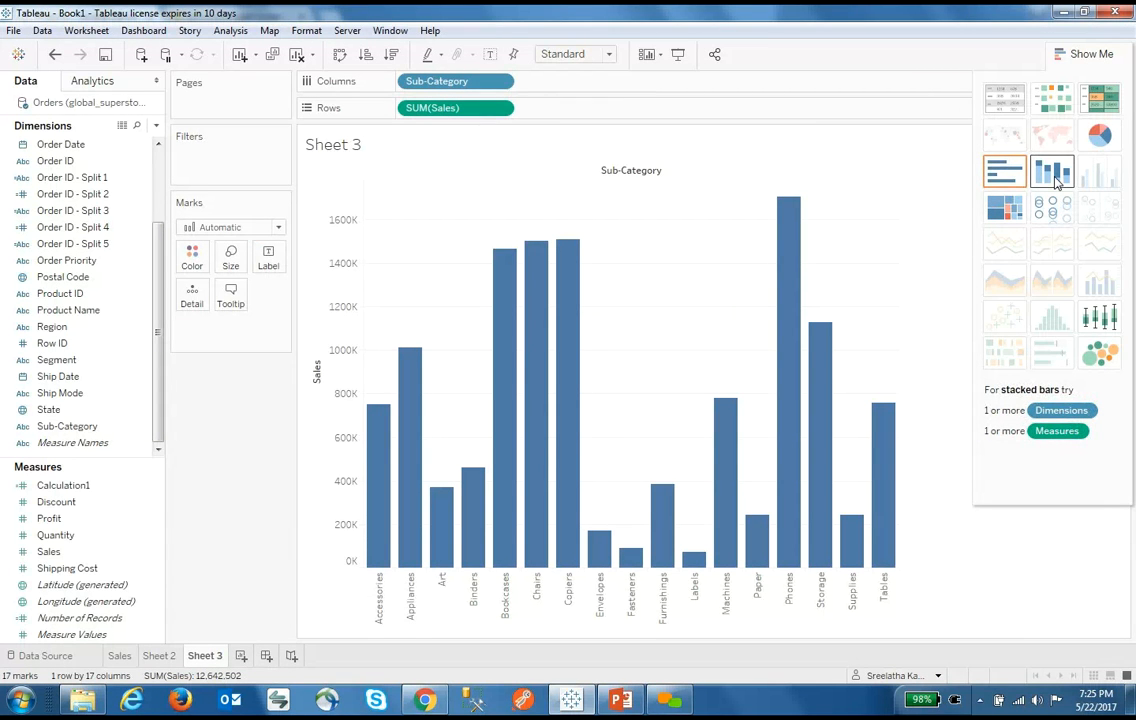
Turn the bar chart into a pie chart and enlarge it twice
click(1099, 134)
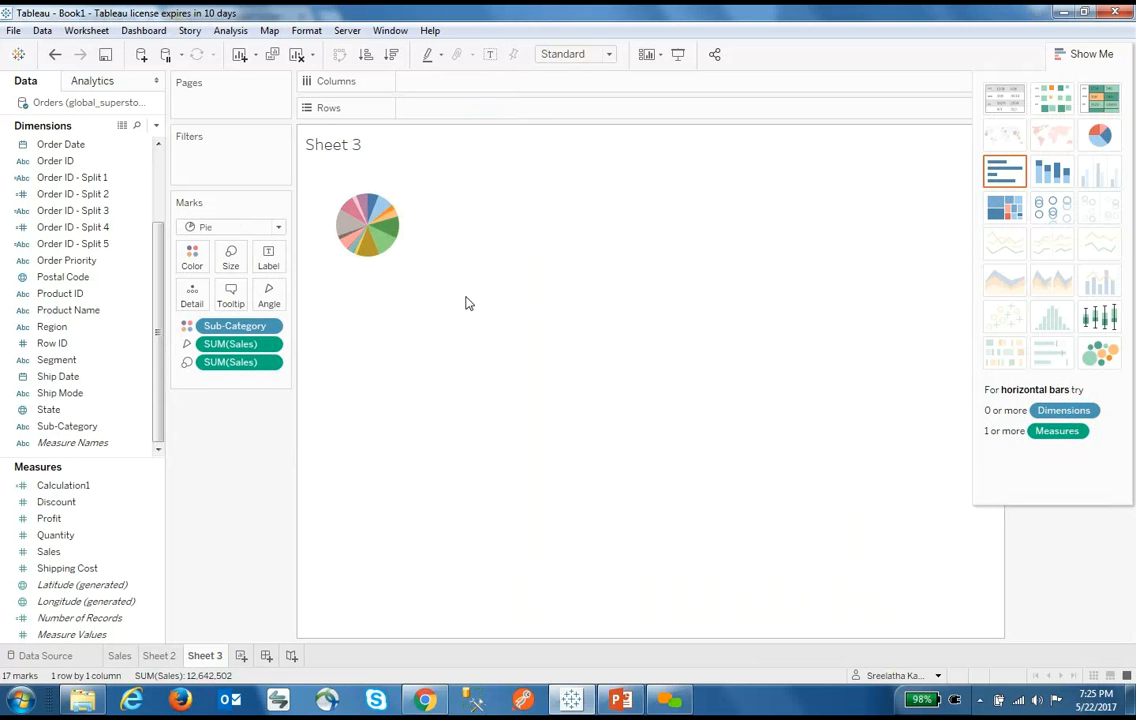
key(ctrl+shift+b)
key(ctrl+shift+b)
key(ctrl+shift+b)
key(ctrl+shift+b)
key(ctrl+shift+b)
key(ctrl+shift+b)
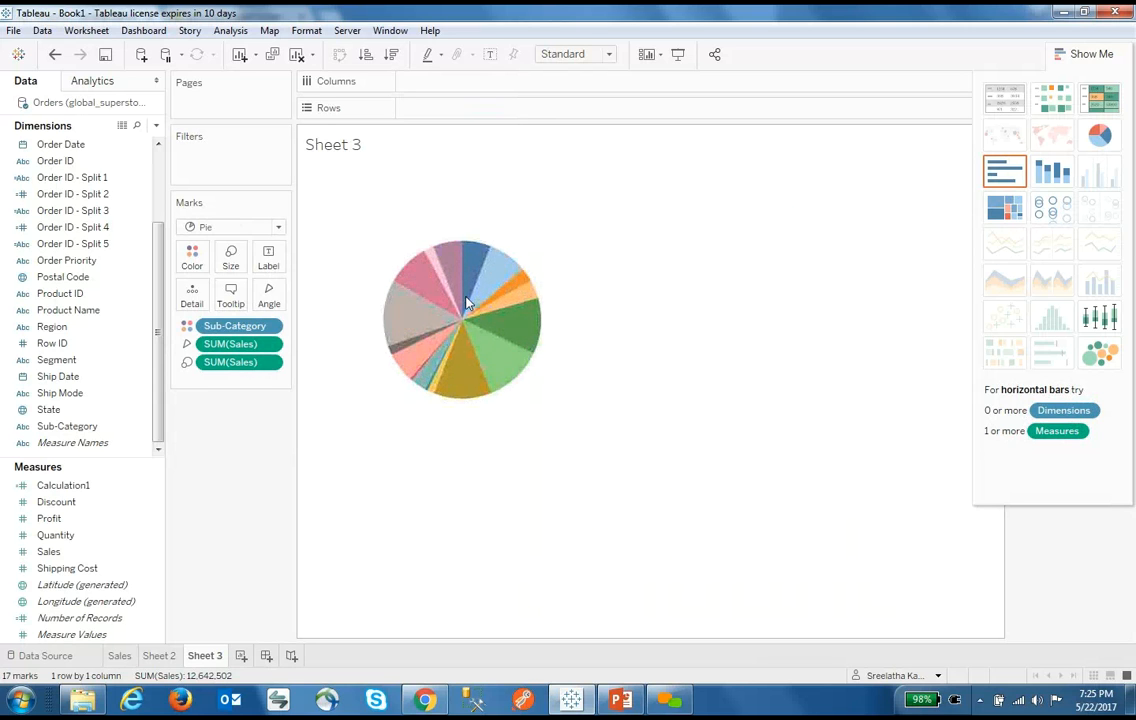
key(ctrl+shift+b)
key(ctrl+shift+b)
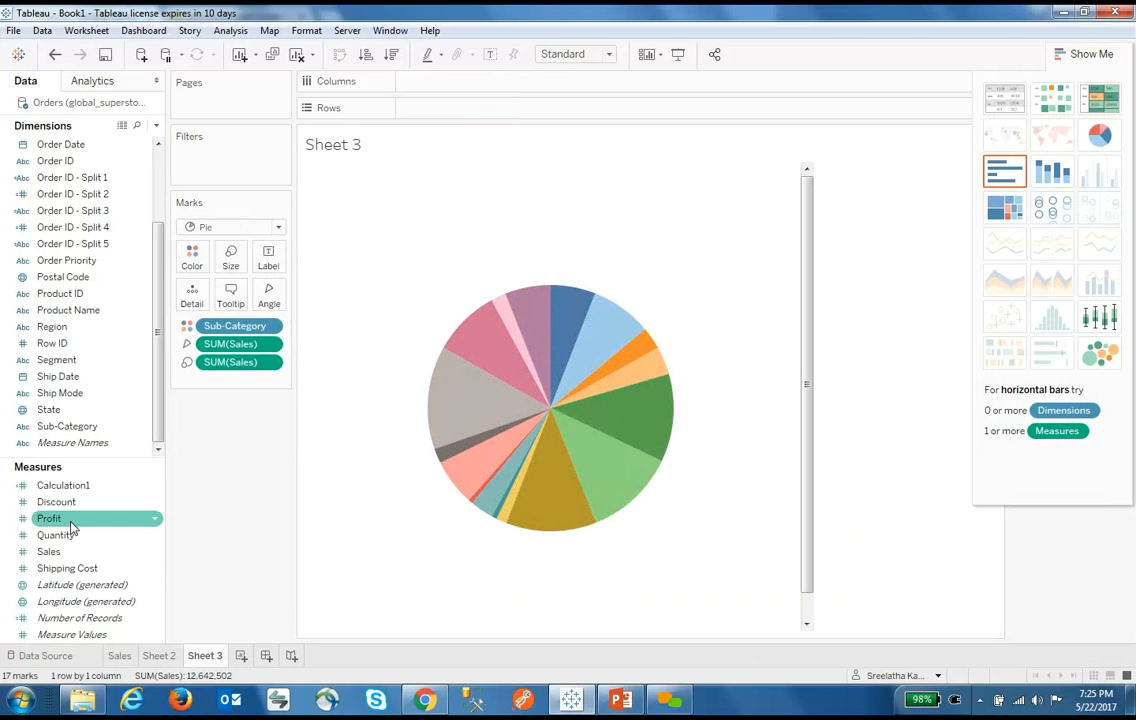
Add Sales to the slices' tooltip, removing an extra Sales field added by mistake
drag(57, 555, 229, 296)
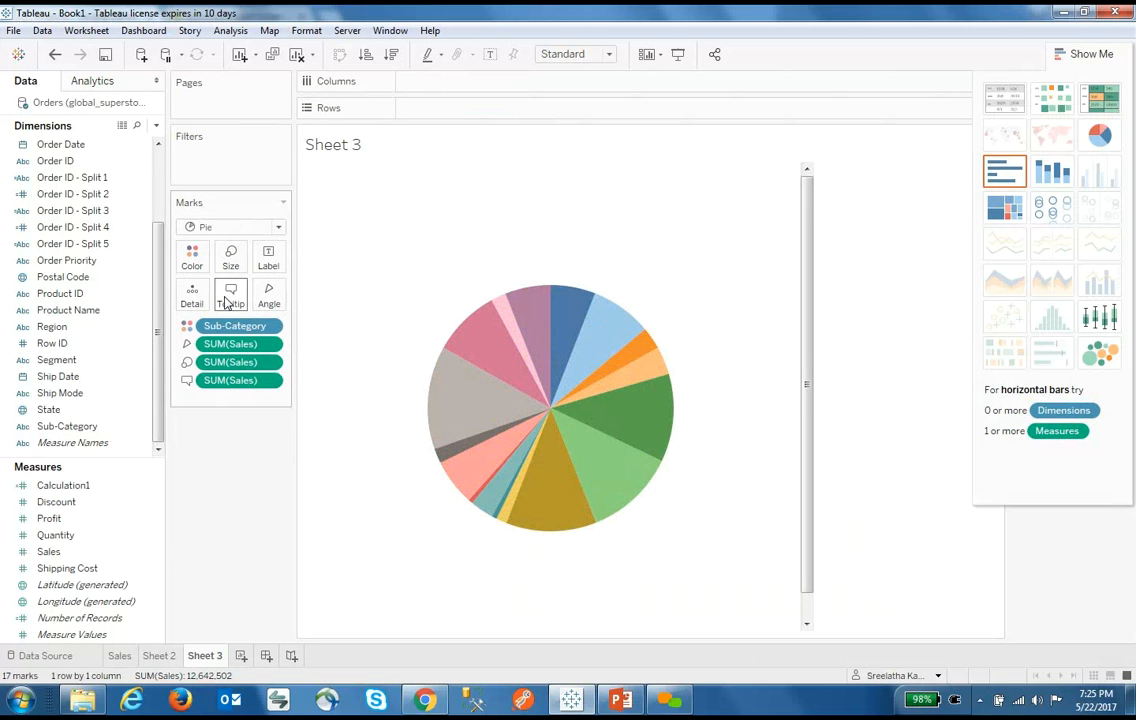
mouse_move(530, 316)
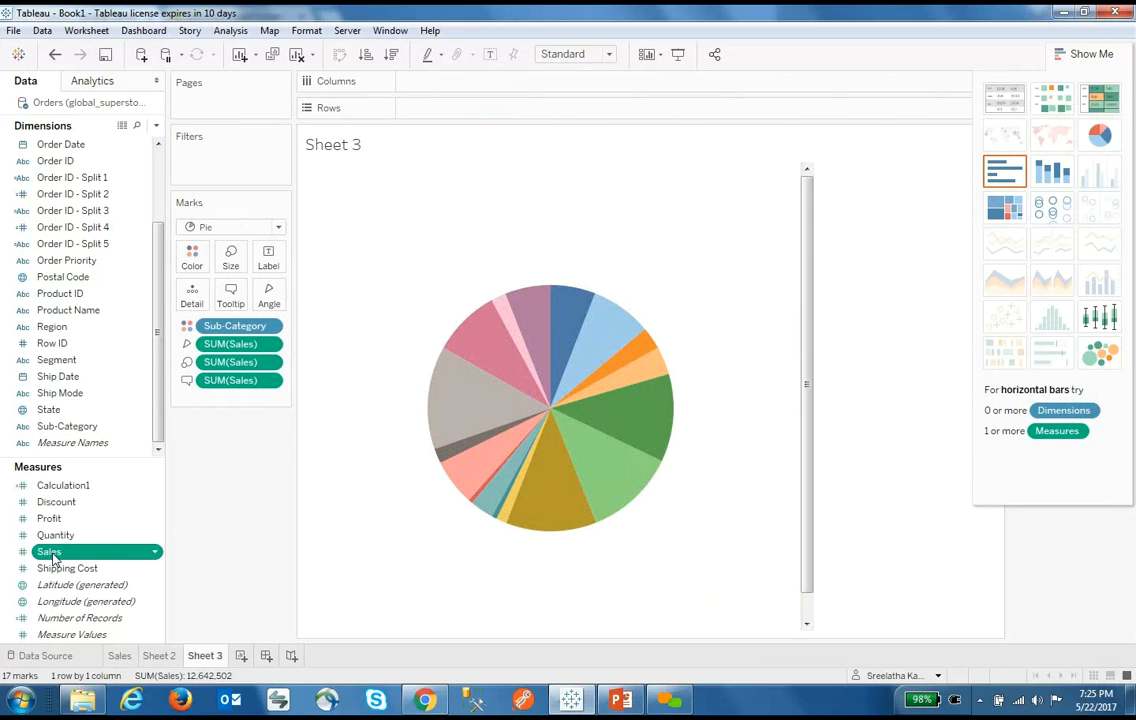
drag(150, 551, 186, 303)
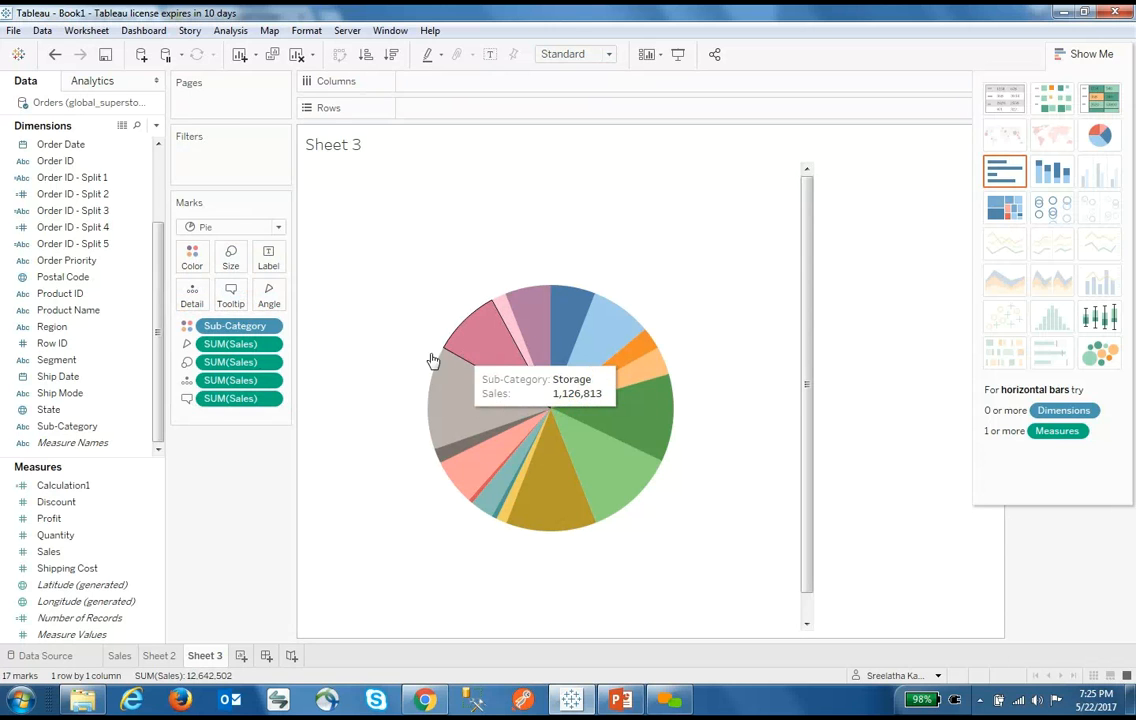
drag(228, 381, 290, 470)
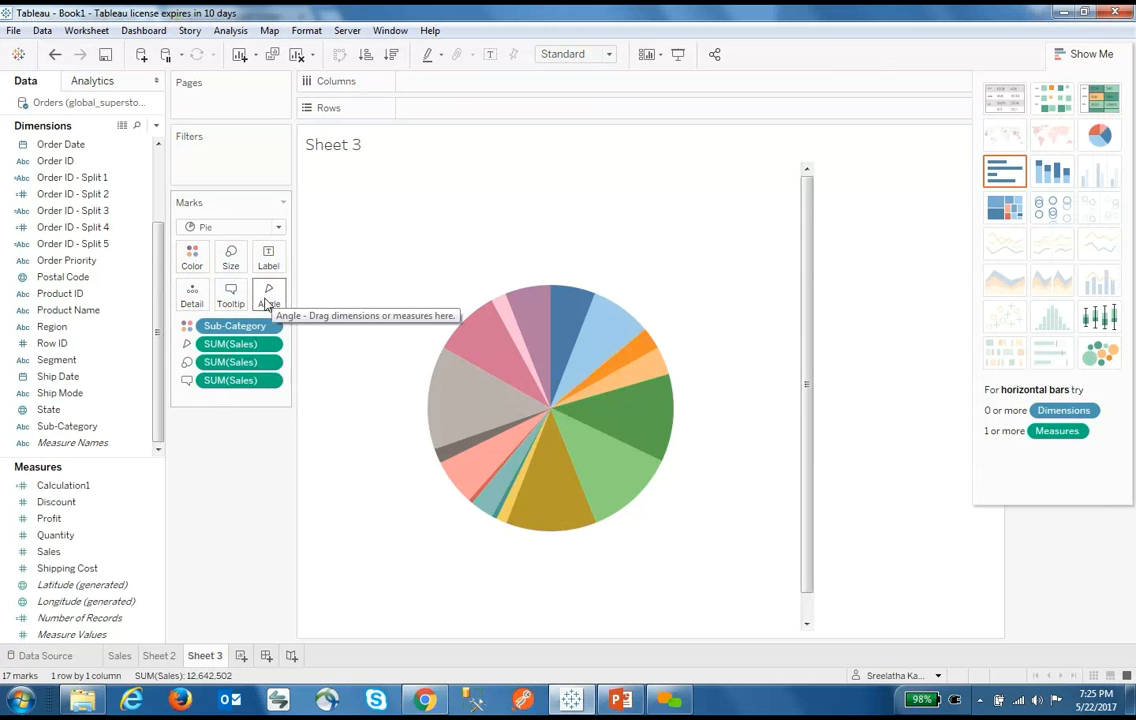
click(68, 537)
Label each slice with its Sales value and hide Show Me to reveal the legend
drag(52, 551, 268, 258)
mouse_move(645, 432)
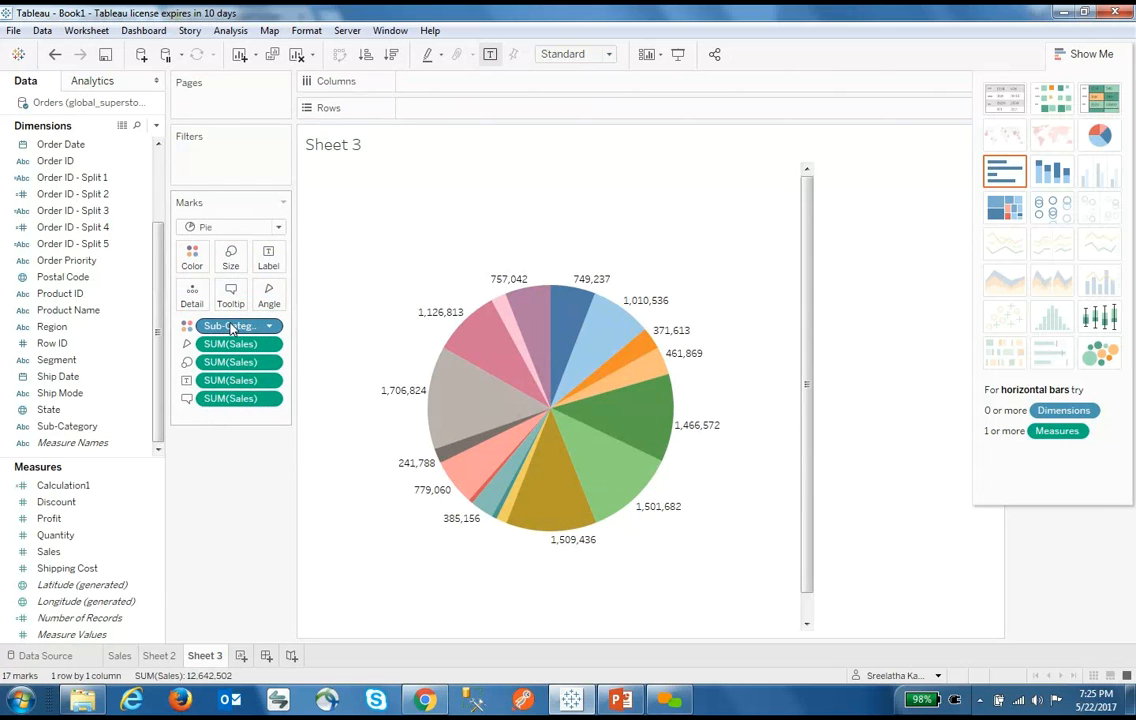
click(55, 589)
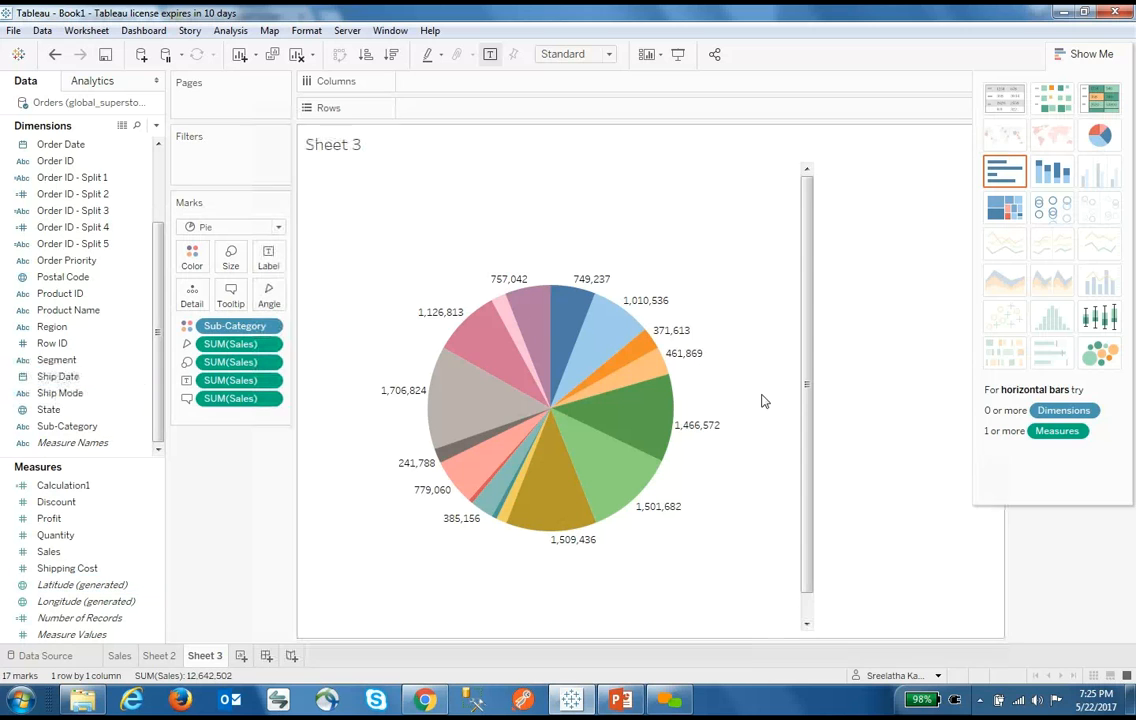
click(1092, 55)
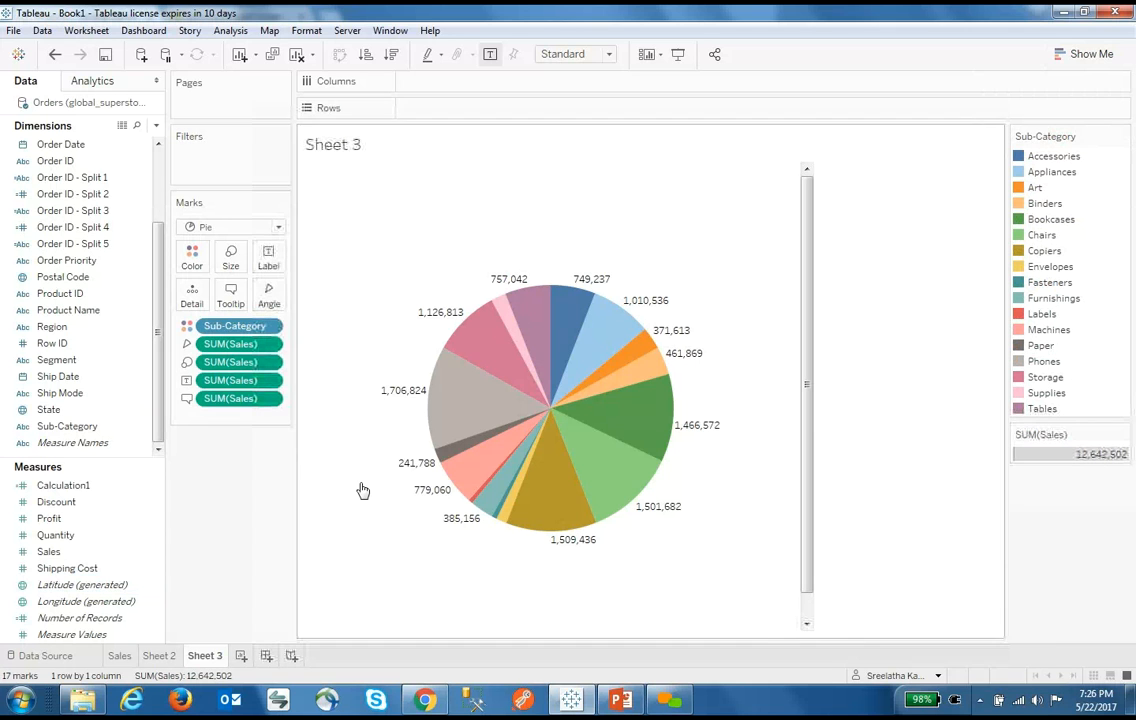
click(108, 485)
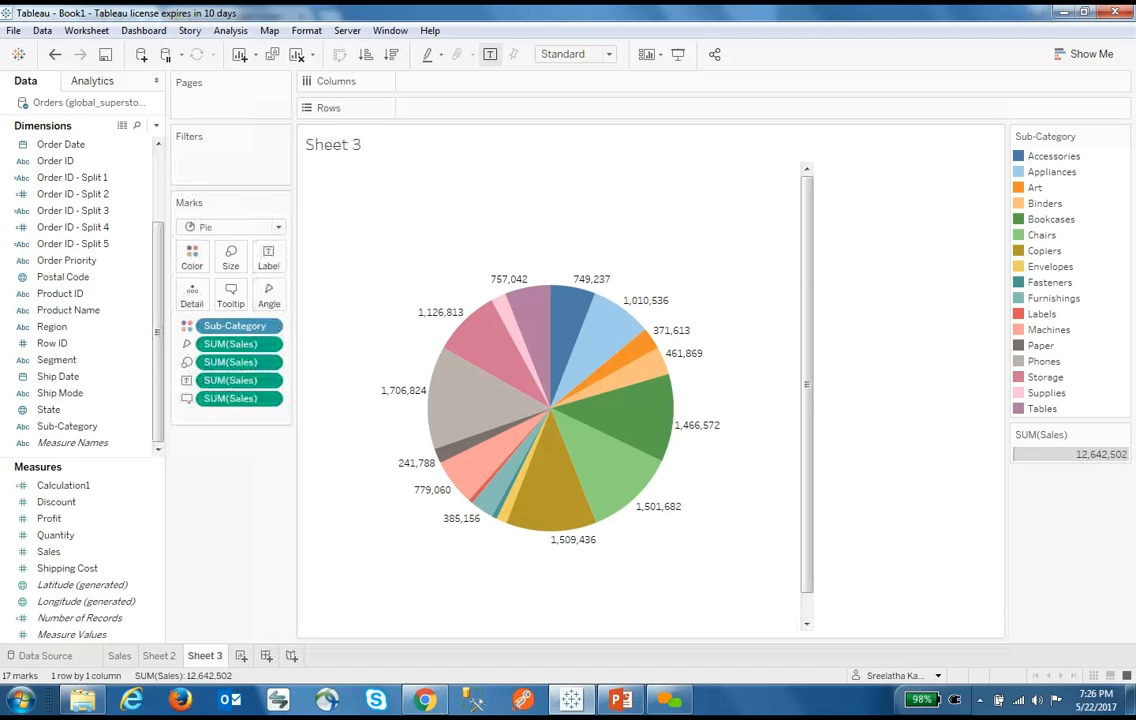
On Sheet 2's profit area chart, add an Order Date range filter
click(119, 656)
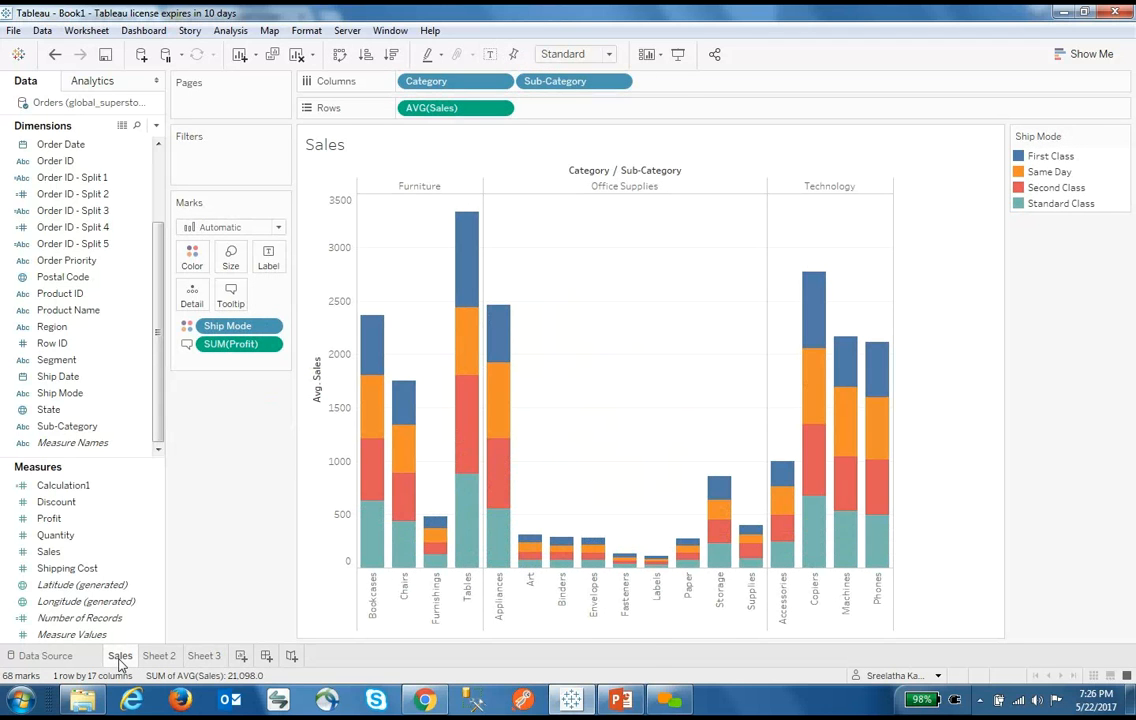
click(160, 655)
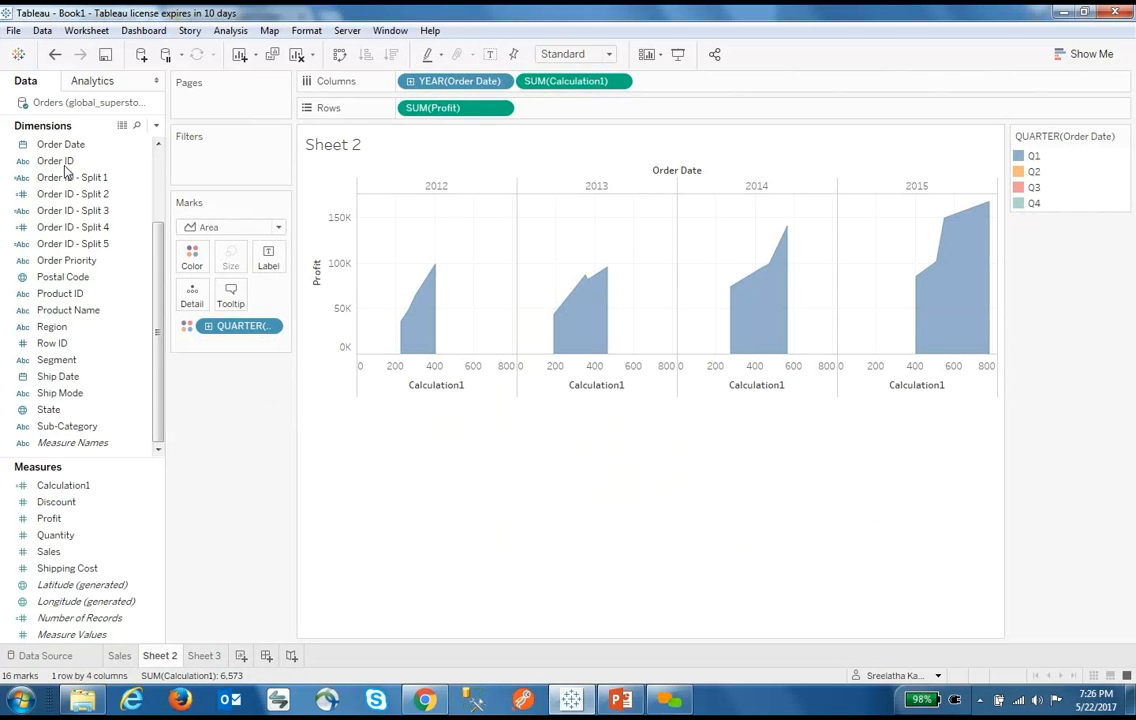
drag(60, 145, 226, 155)
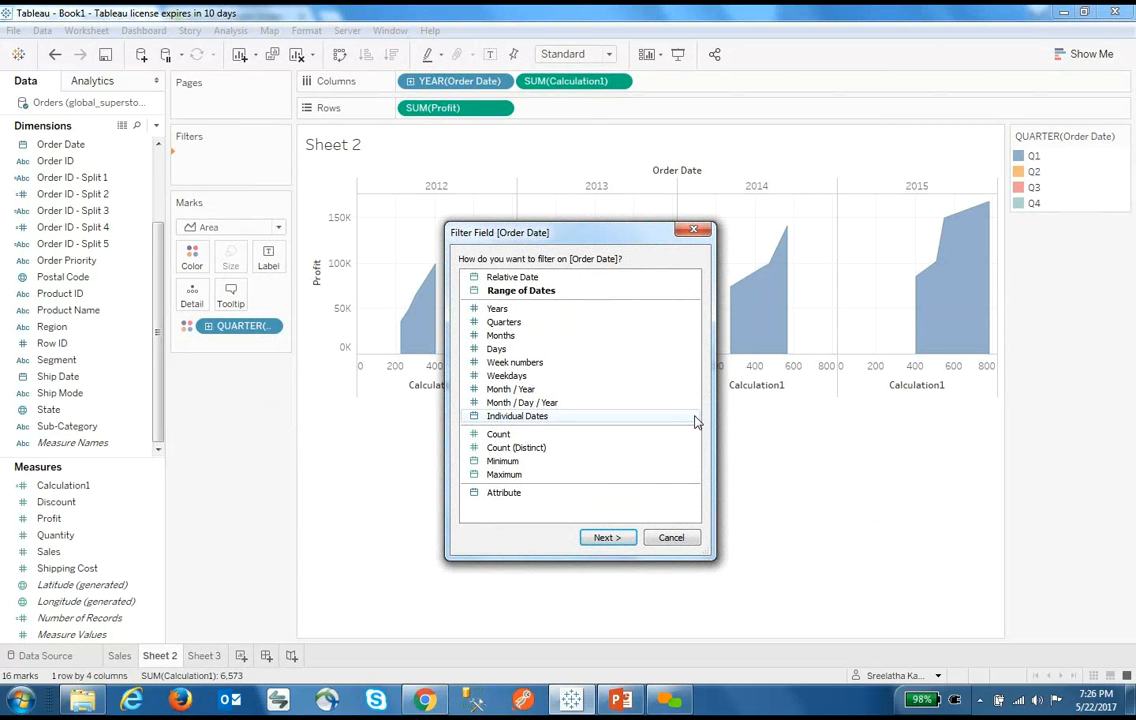
click(607, 537)
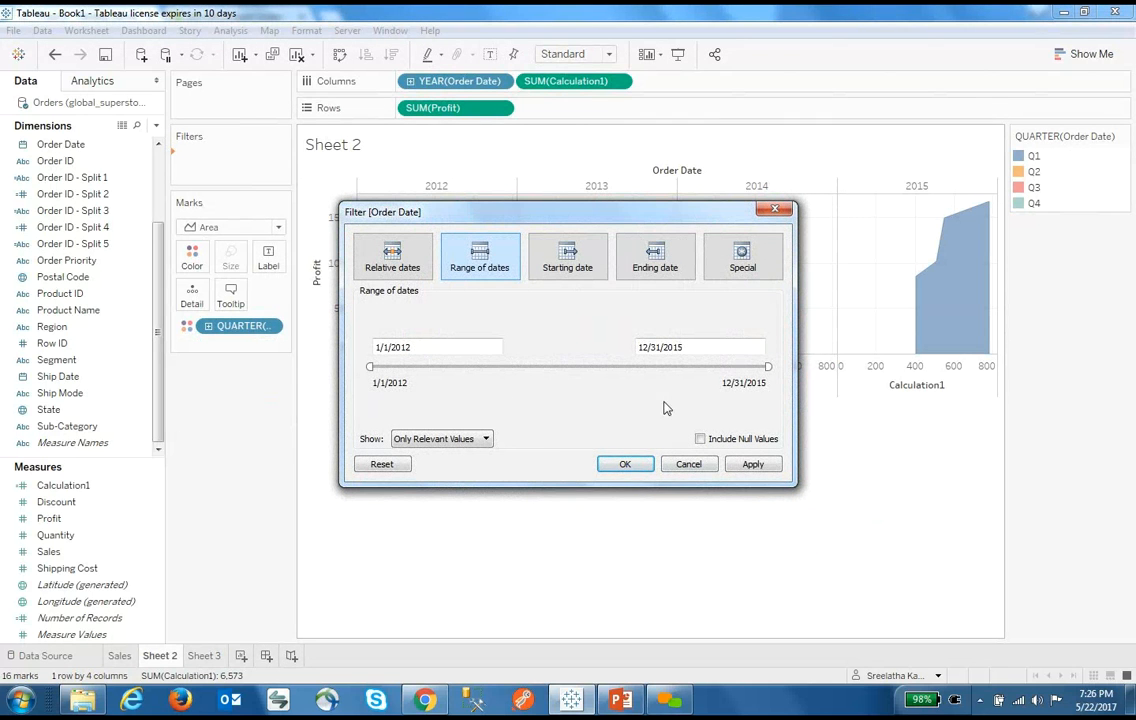
click(624, 464)
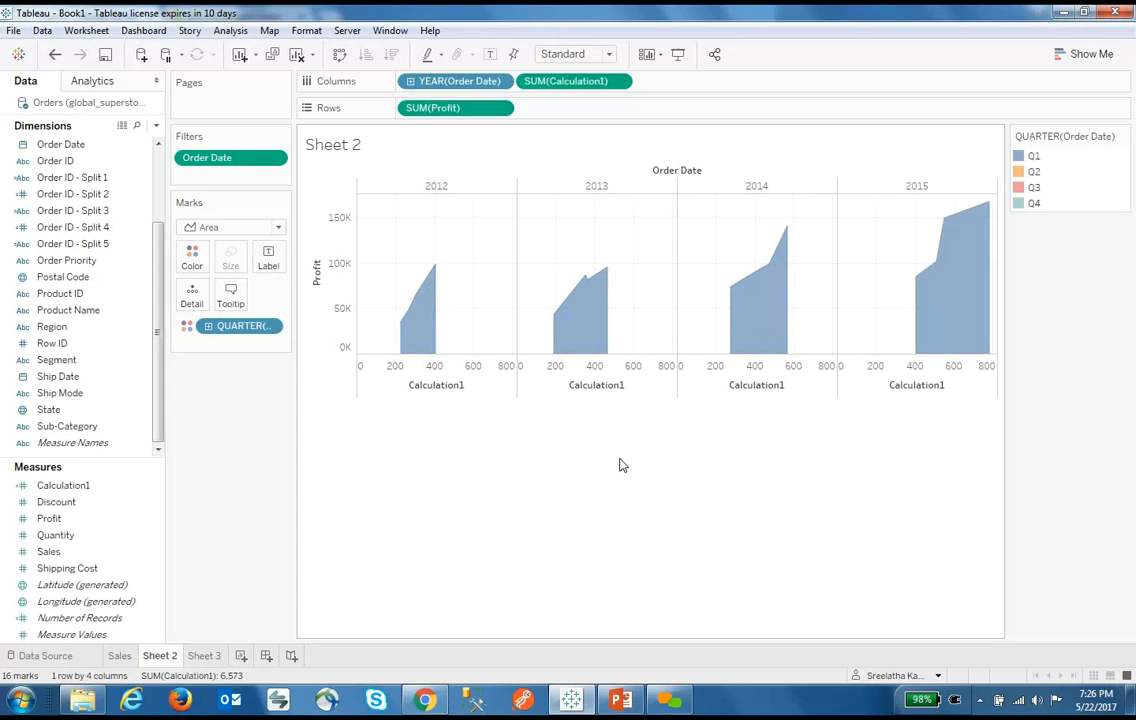
Show the Order Date filter, end it at 8/8/2014, and drag Segment to Filters
click(273, 160)
click(283, 199)
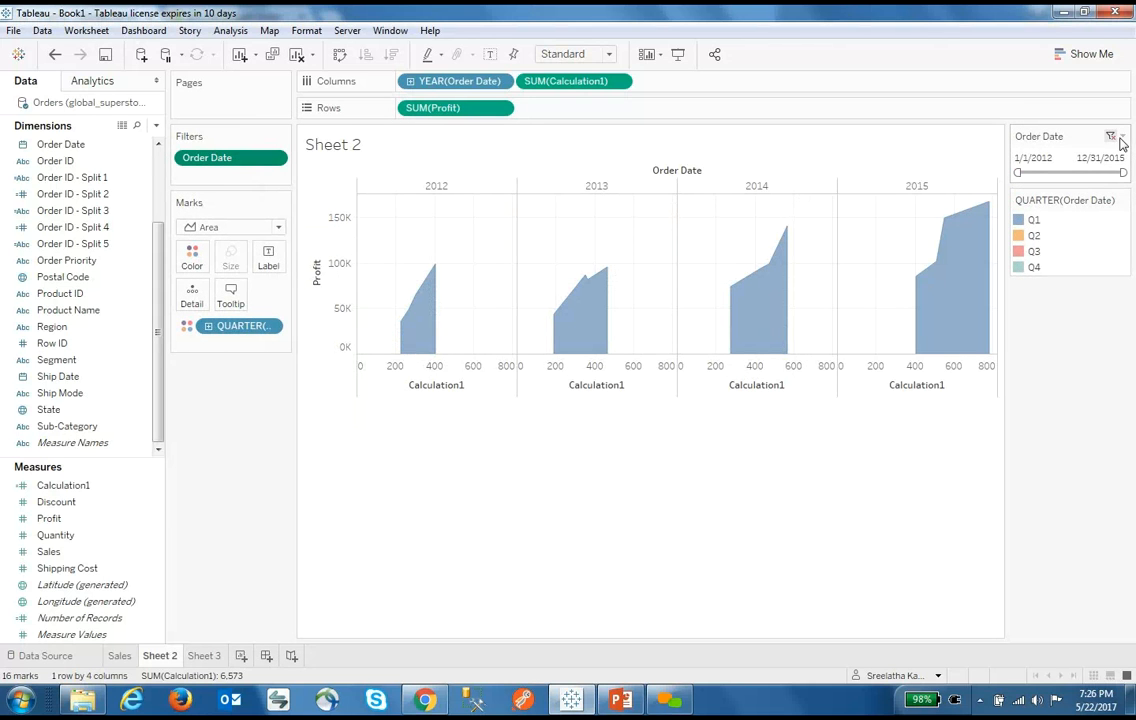
click(1122, 138)
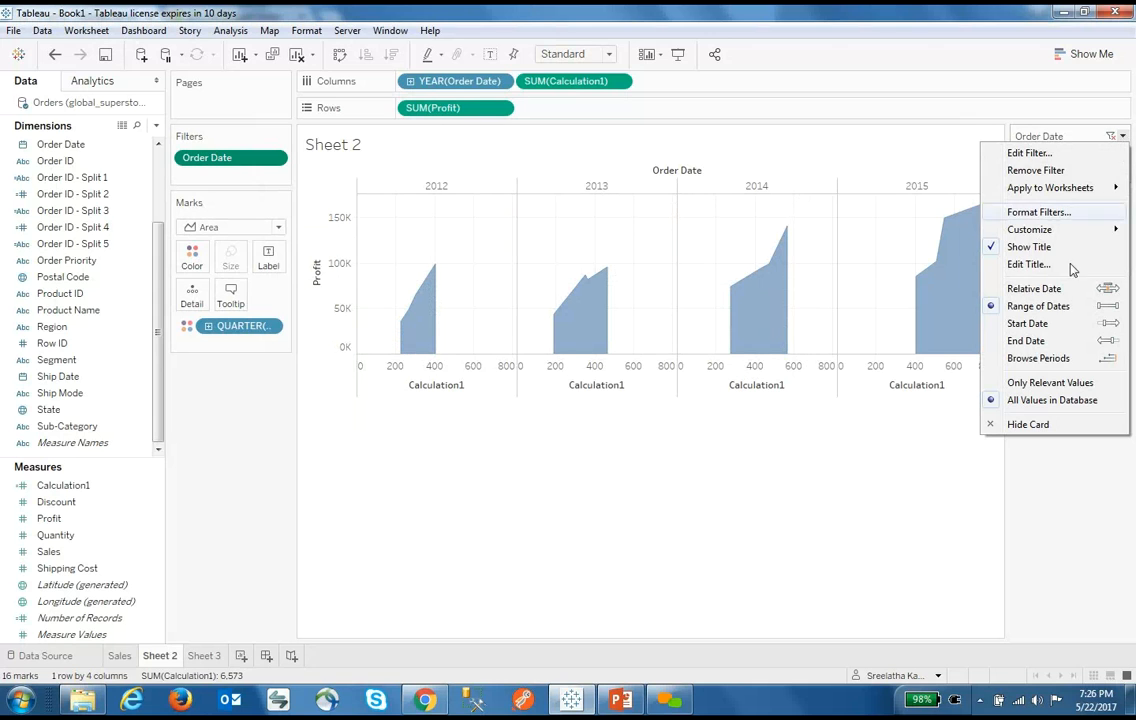
click(1062, 465)
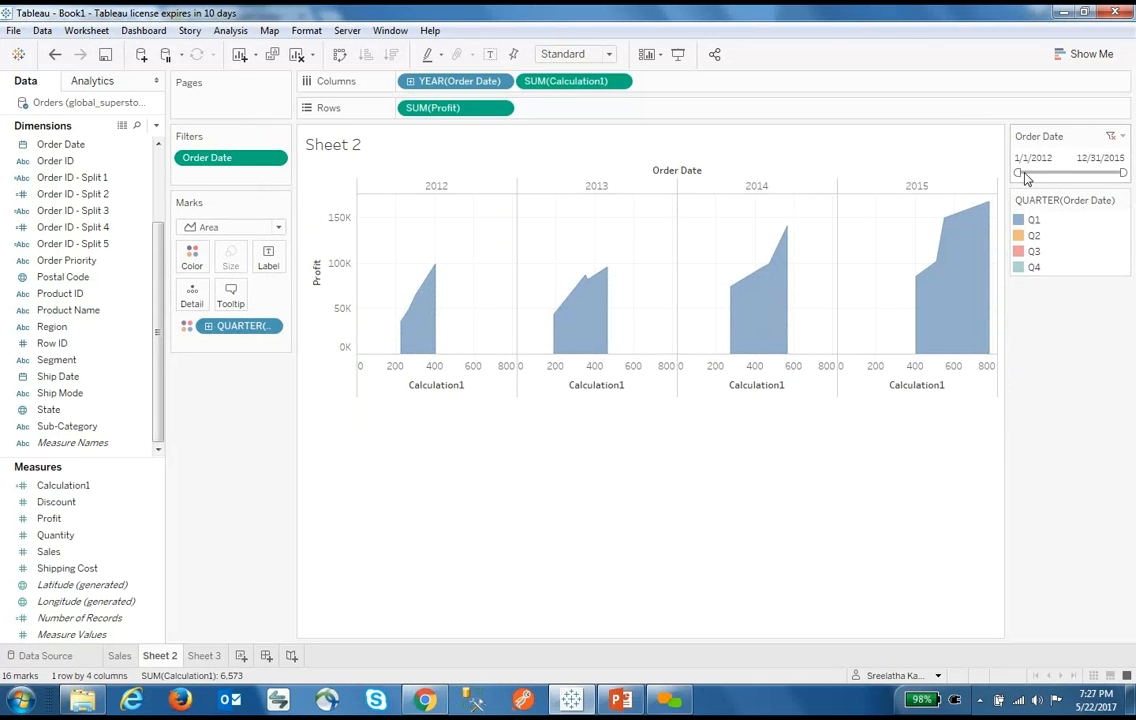
drag(1122, 173, 1090, 174)
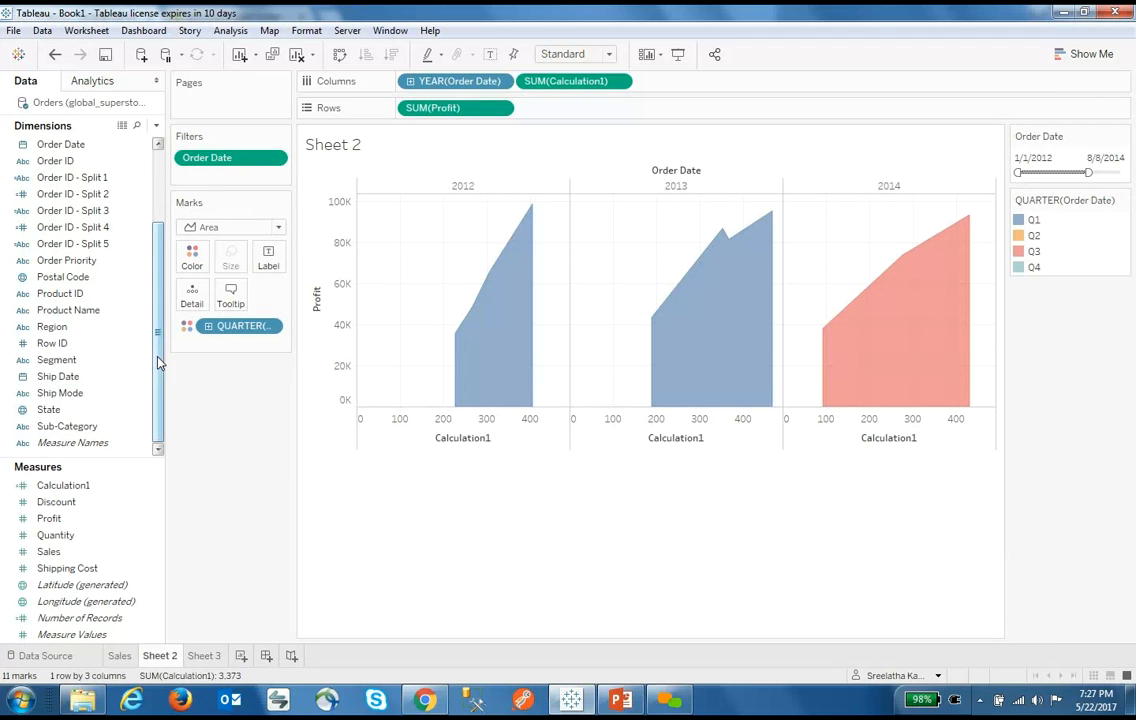
drag(56, 360, 238, 185)
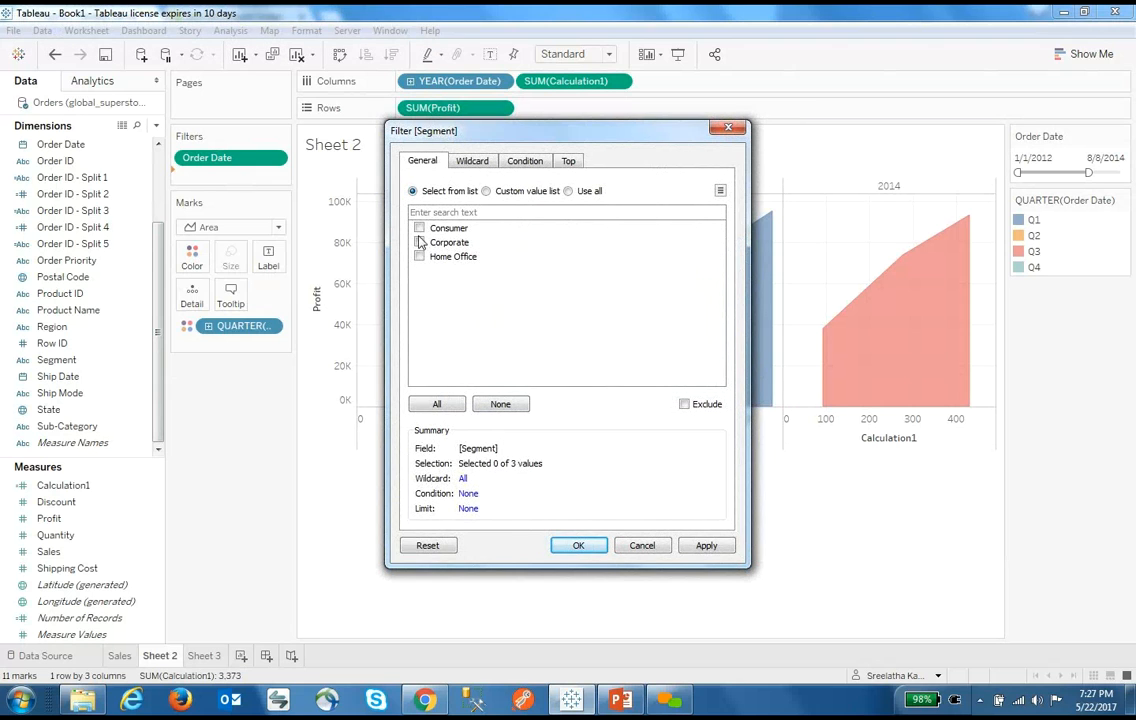
Show a Segment filter limited to Consumer and pull the end date back to 8/13/2013
click(445, 404)
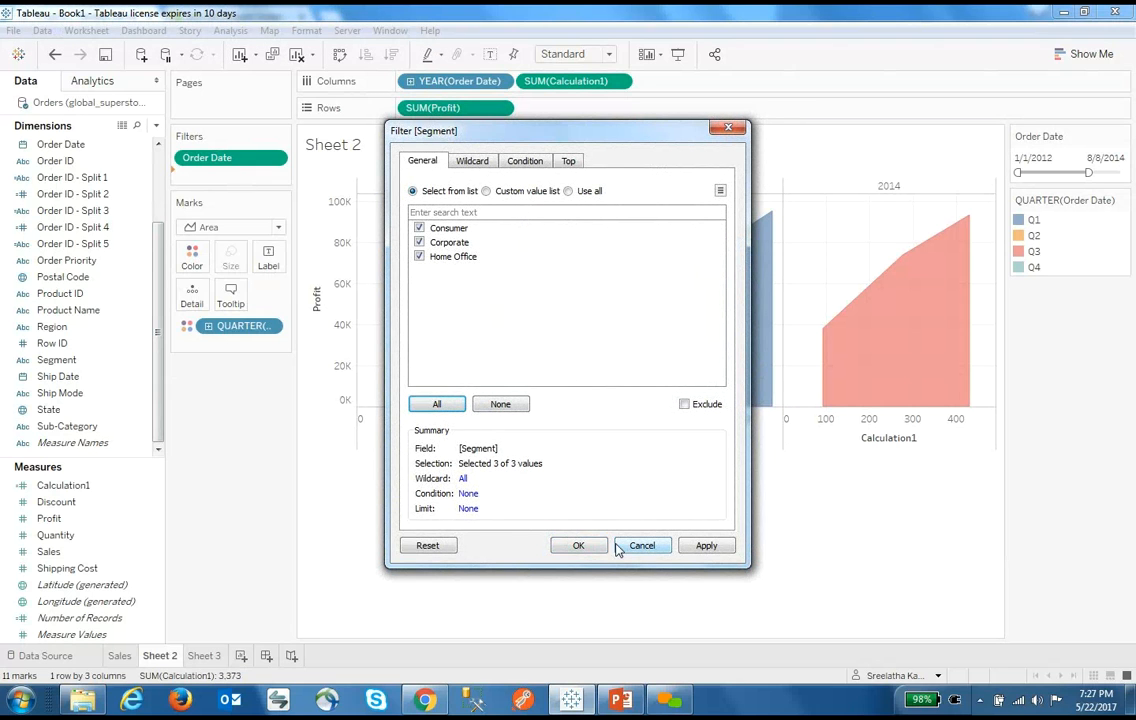
click(578, 545)
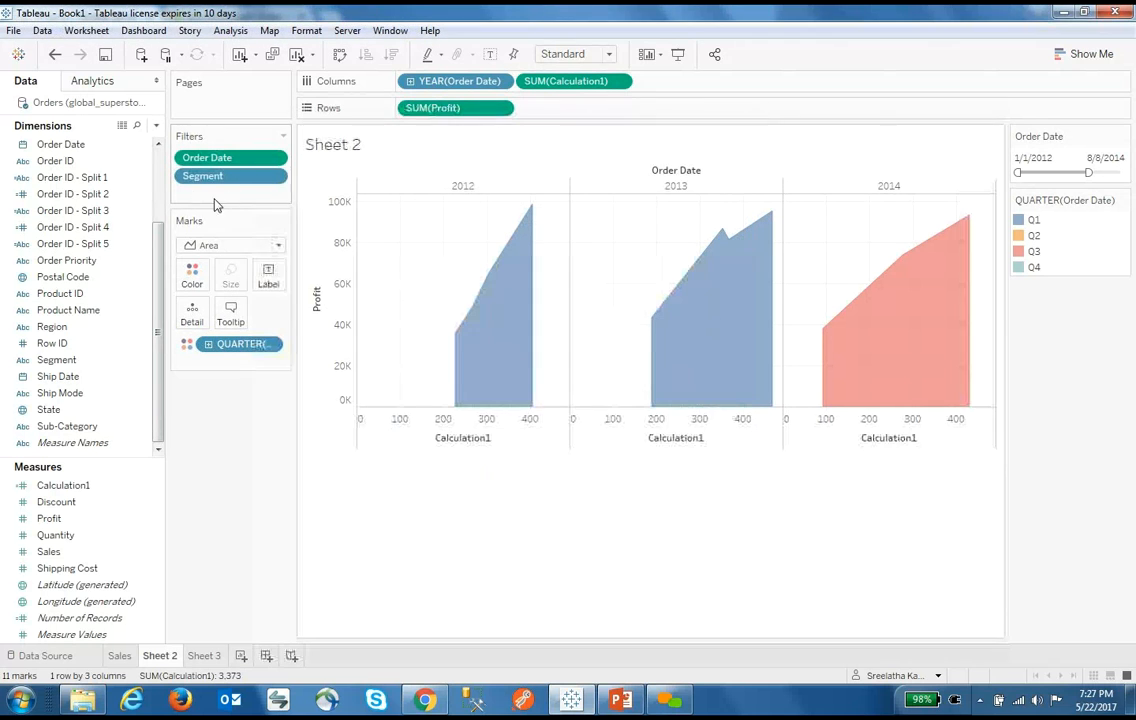
click(276, 177)
click(270, 221)
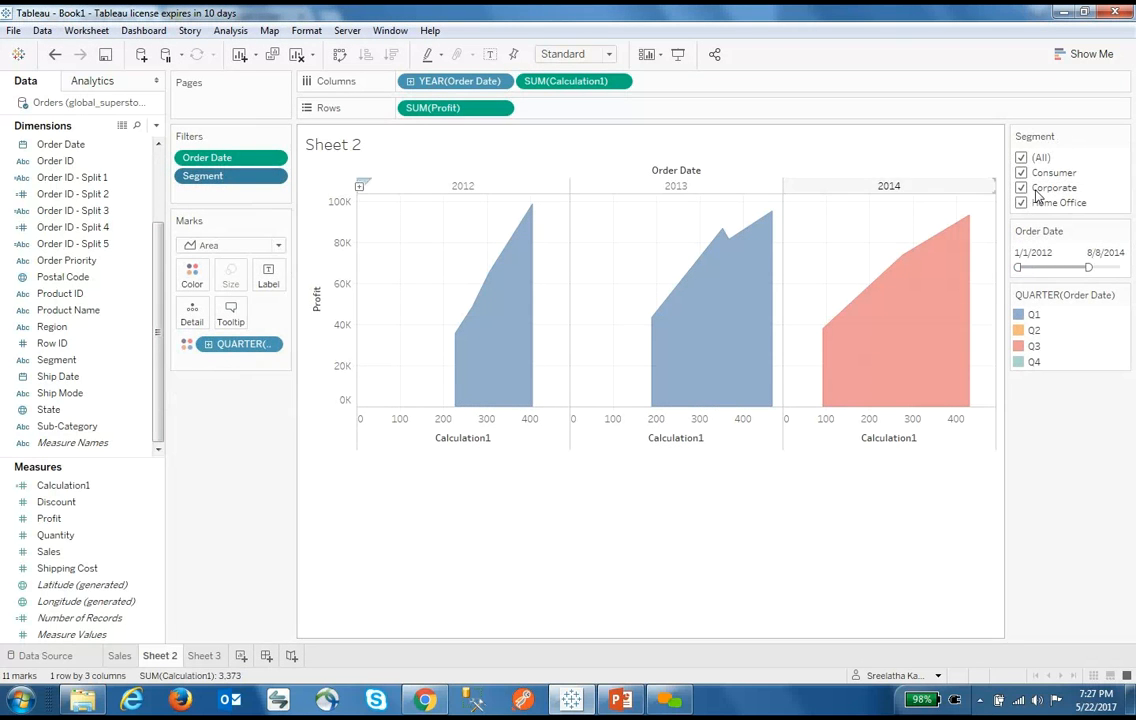
click(1021, 158)
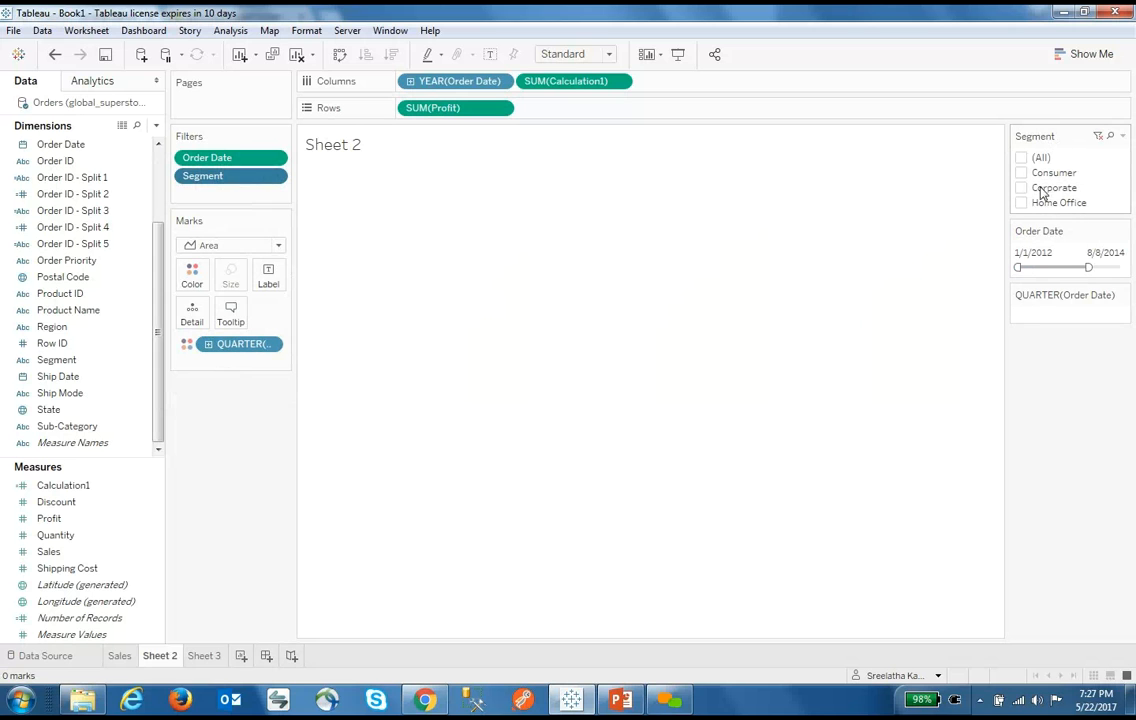
click(1021, 172)
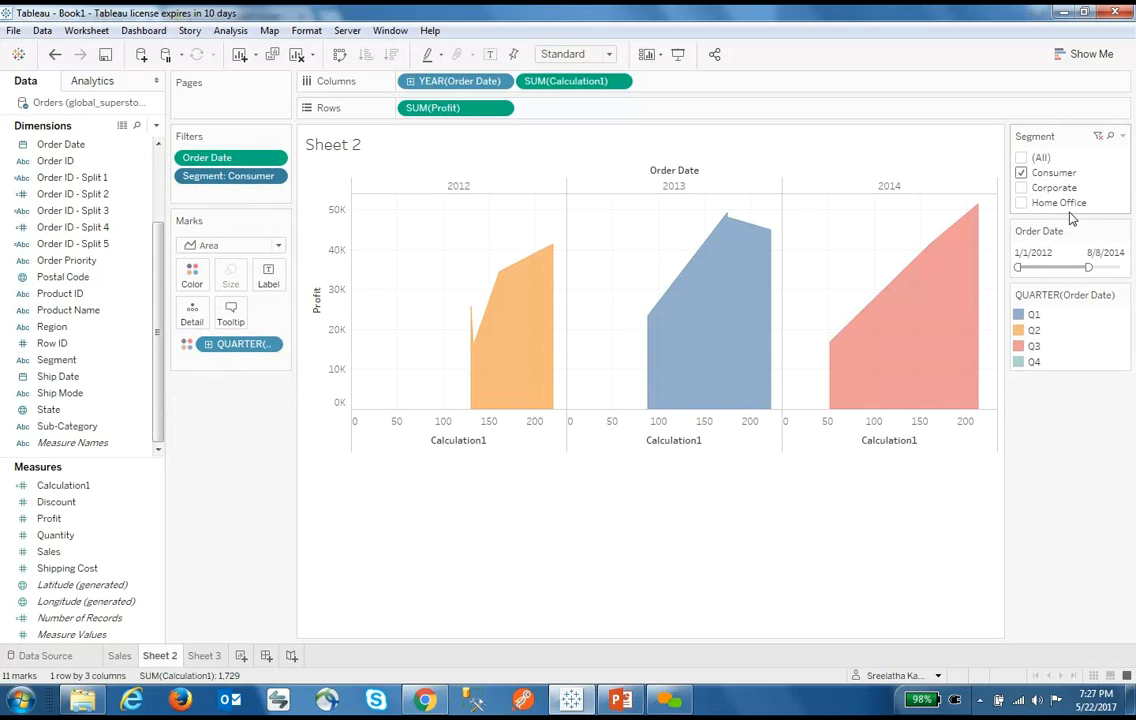
drag(1088, 267, 1066, 267)
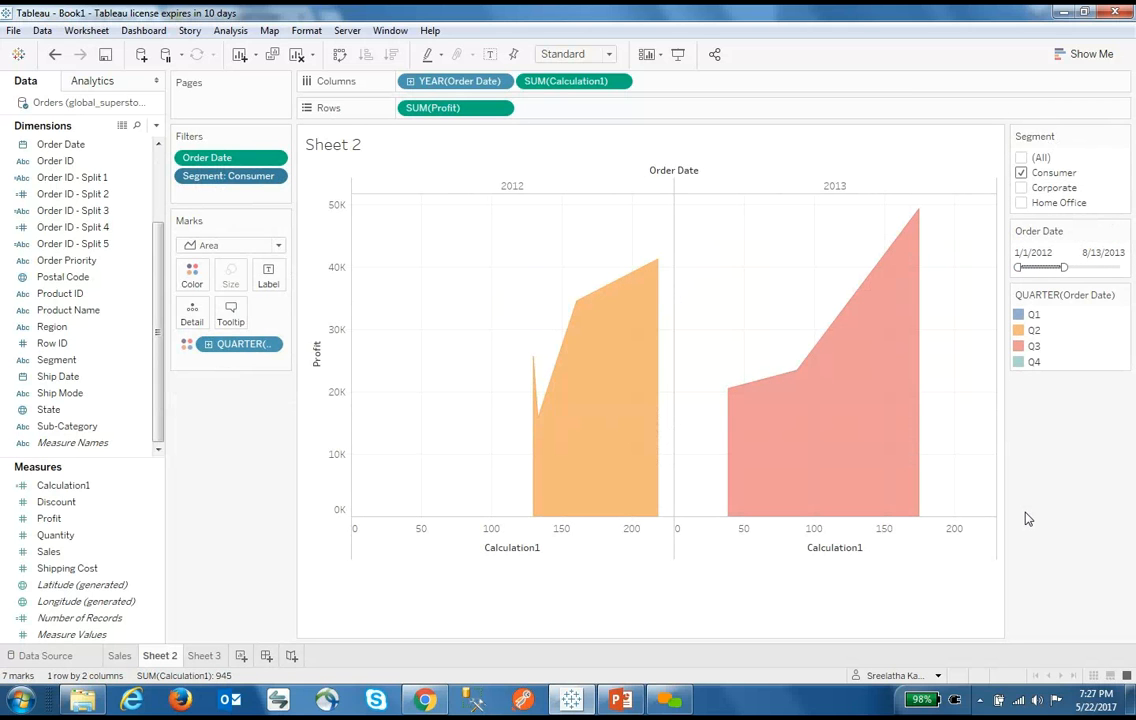
Apply the Segment filter to all worksheets using this data source, then view Sheet 3
mouse_move(1117, 169)
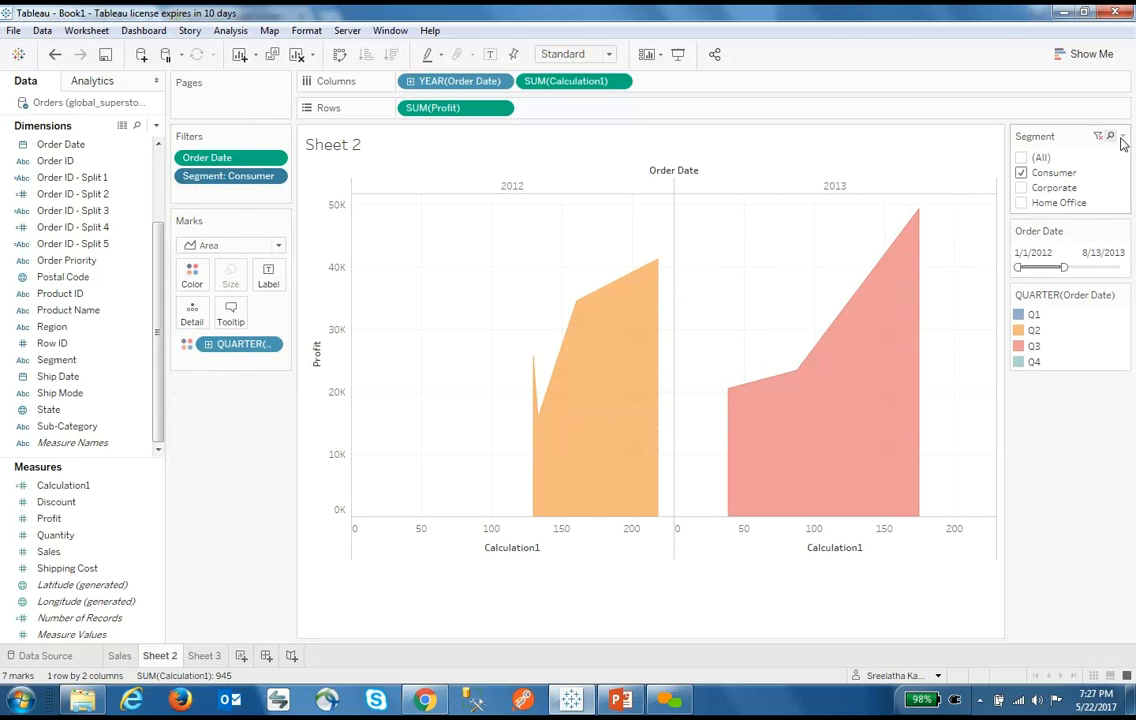
click(1123, 137)
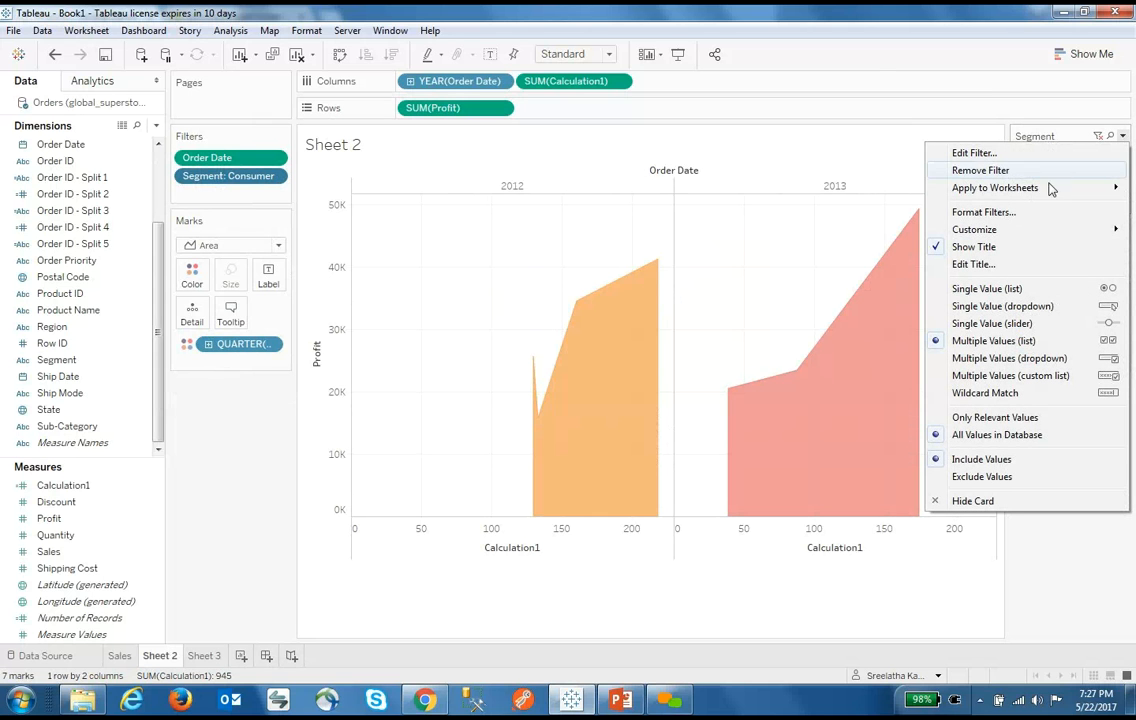
mouse_move(960, 187)
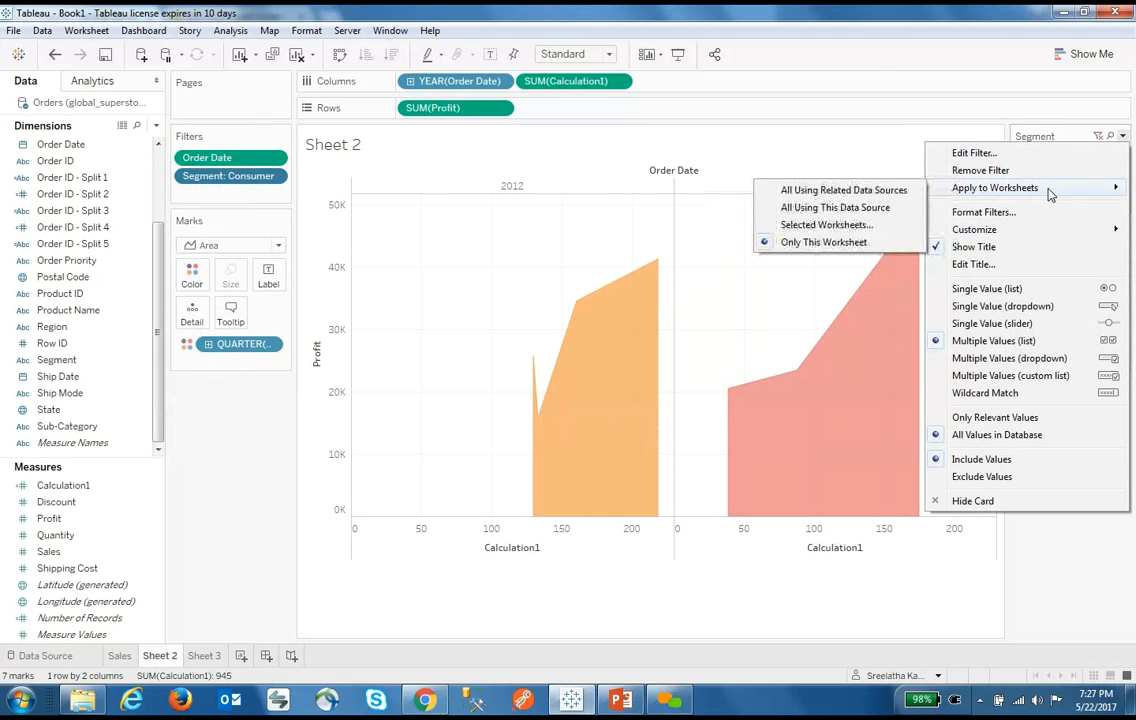
click(838, 208)
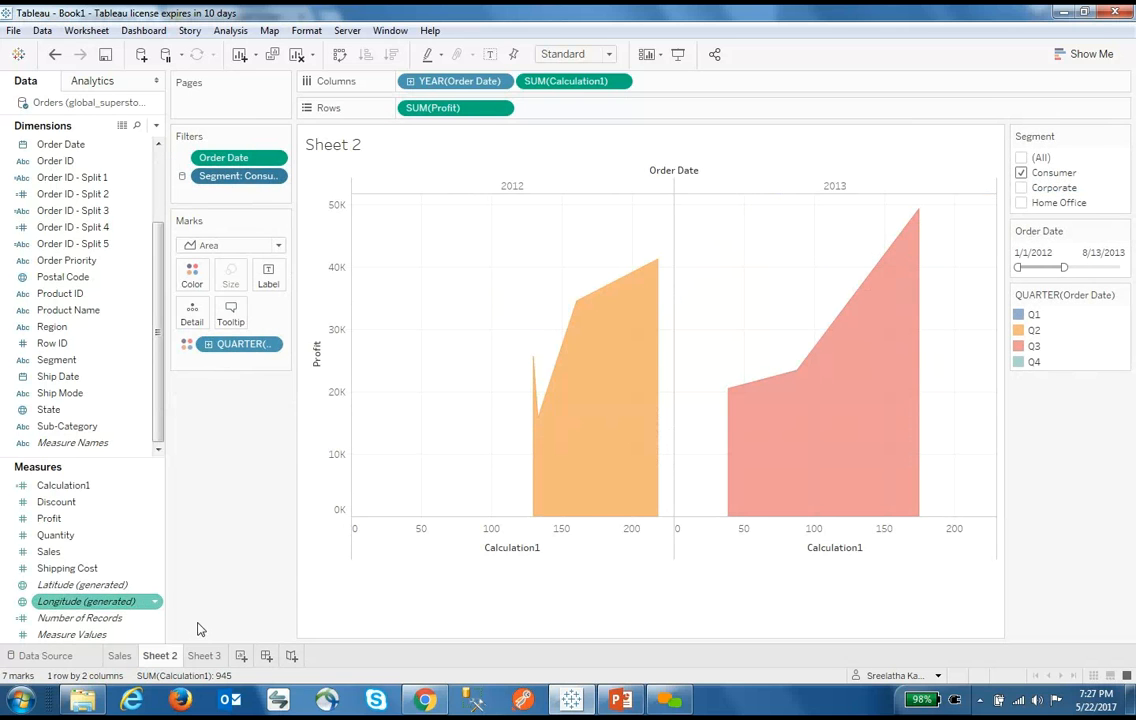
click(205, 655)
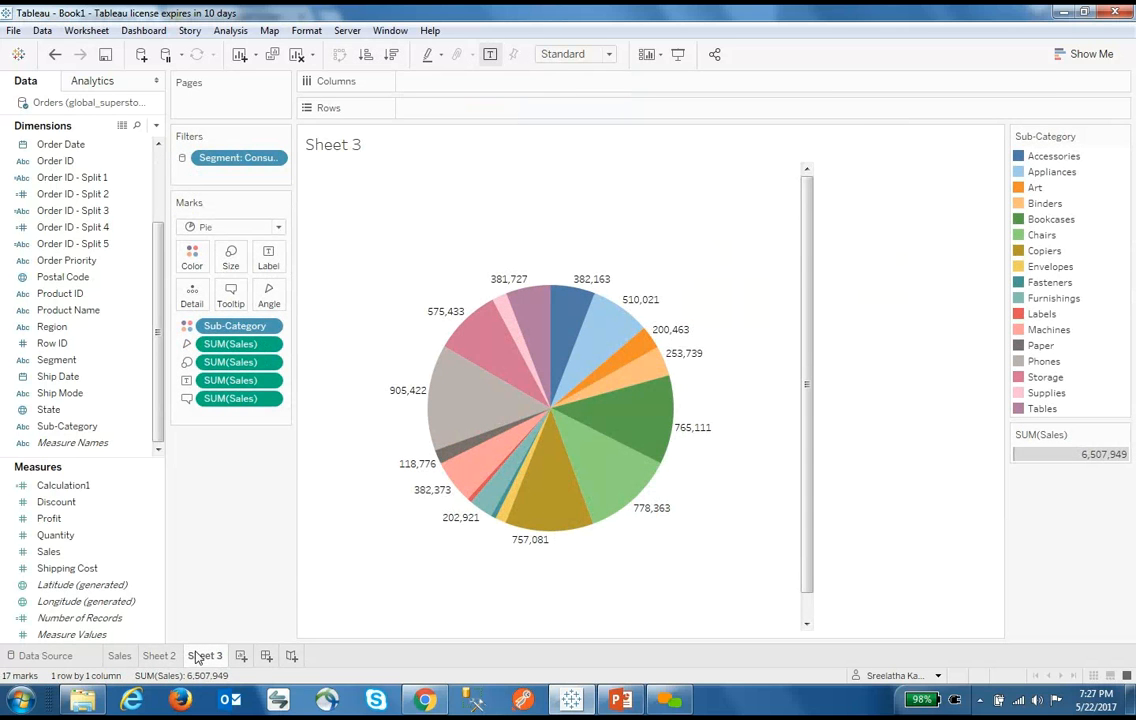
click(116, 656)
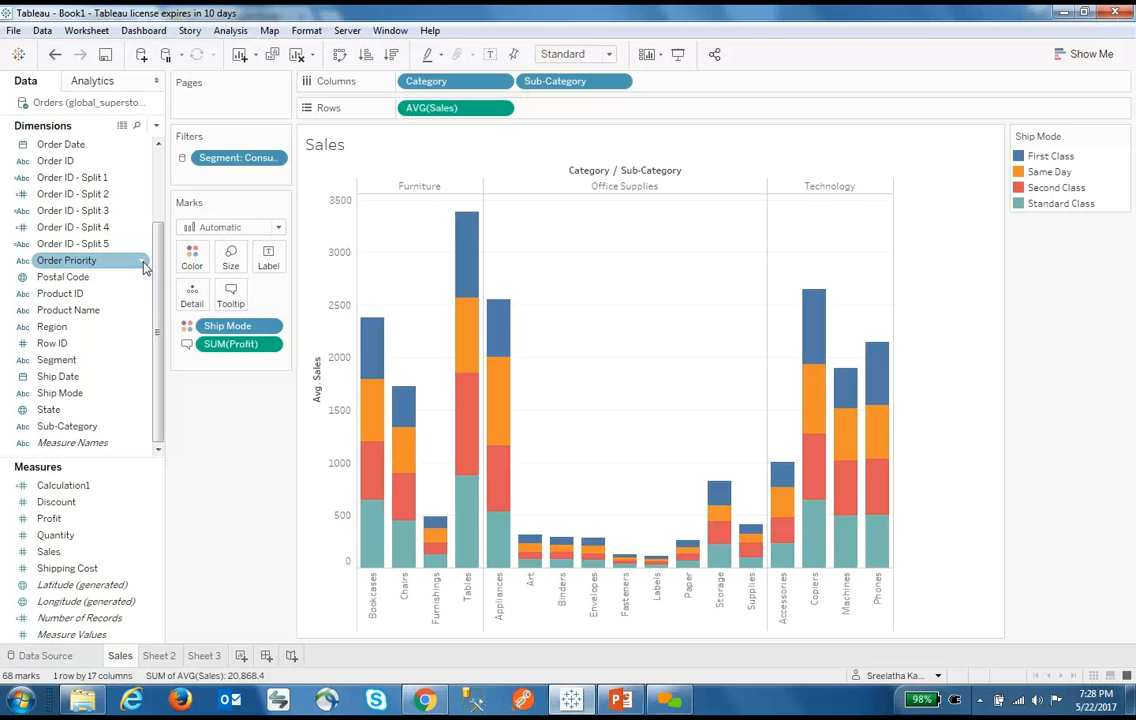
click(55, 658)
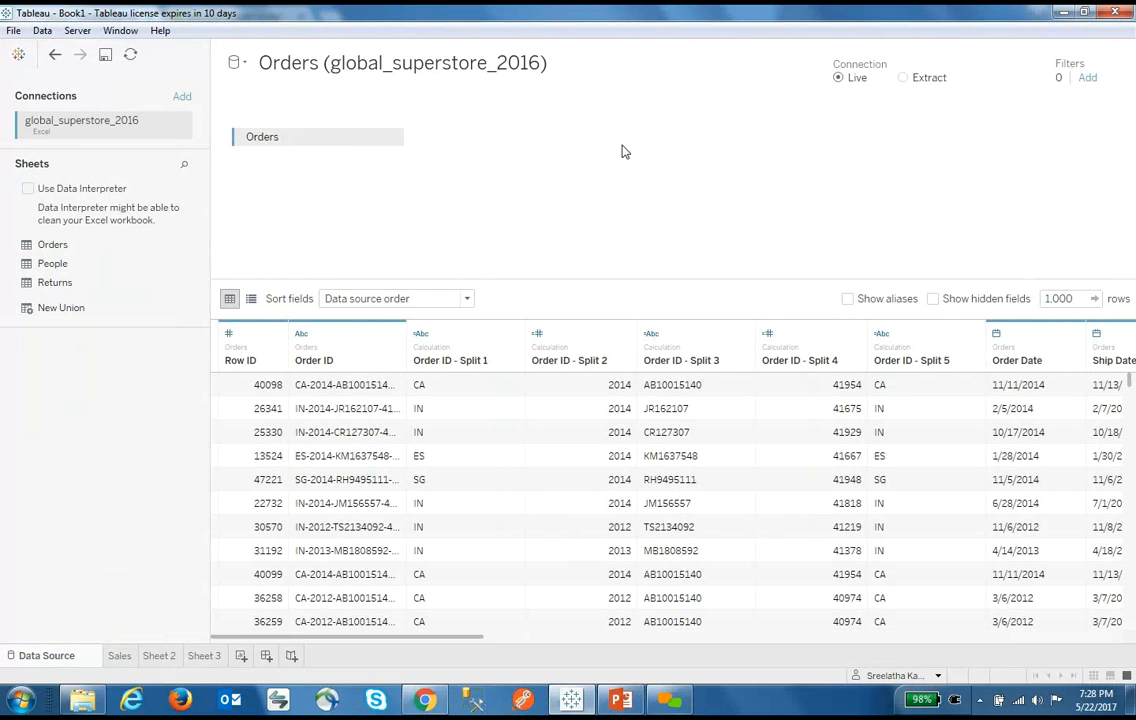
click(119, 656)
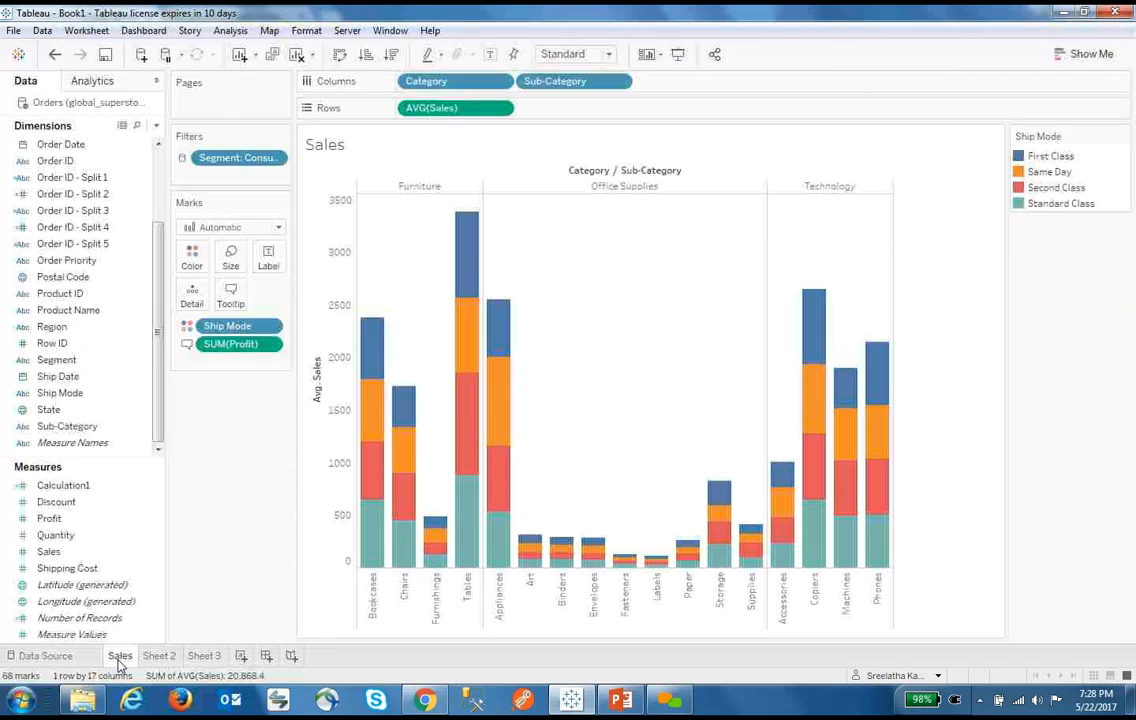
click(1121, 137)
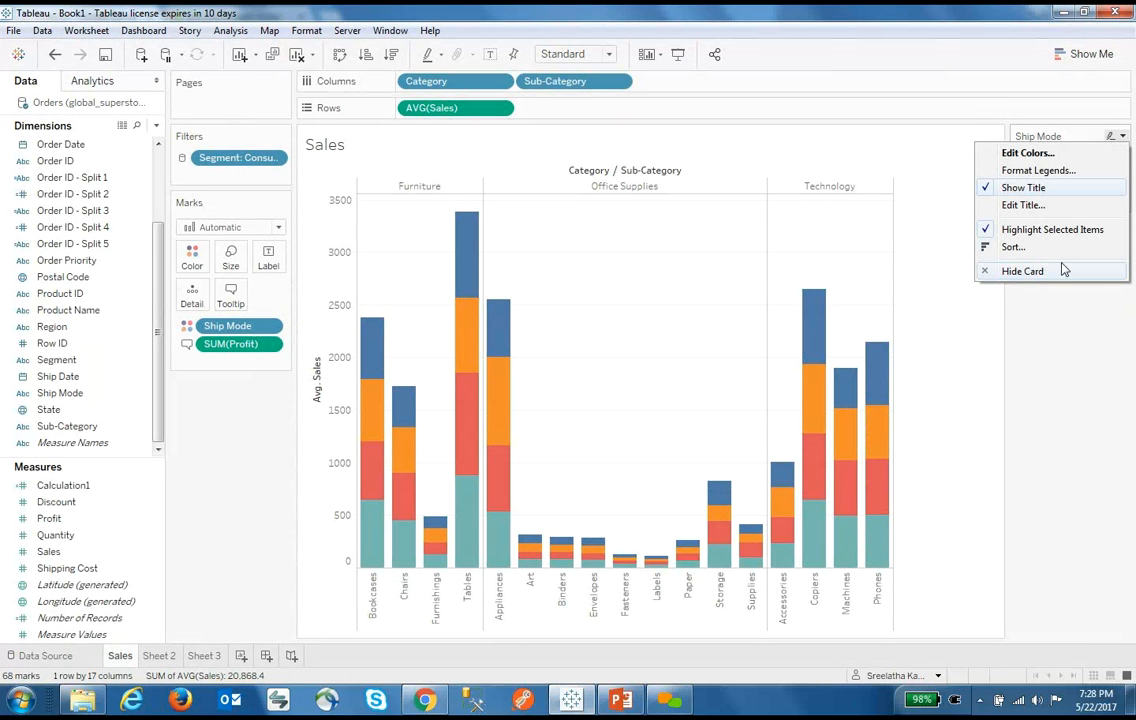
click(159, 656)
click(1122, 136)
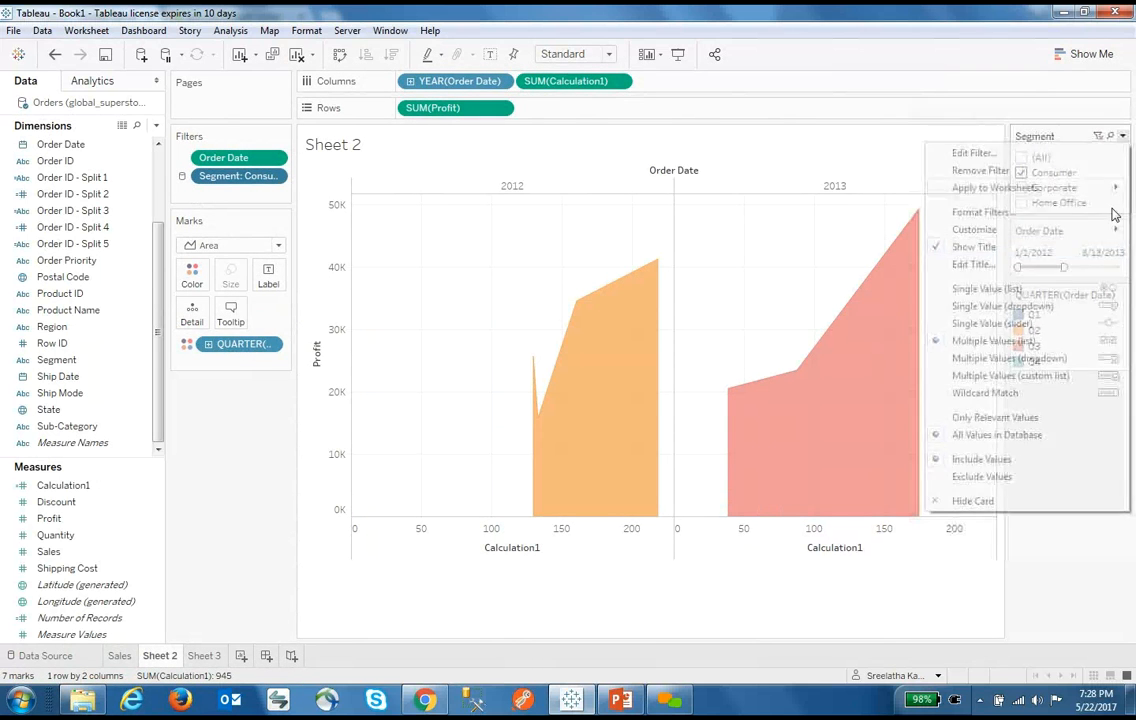
click(1073, 590)
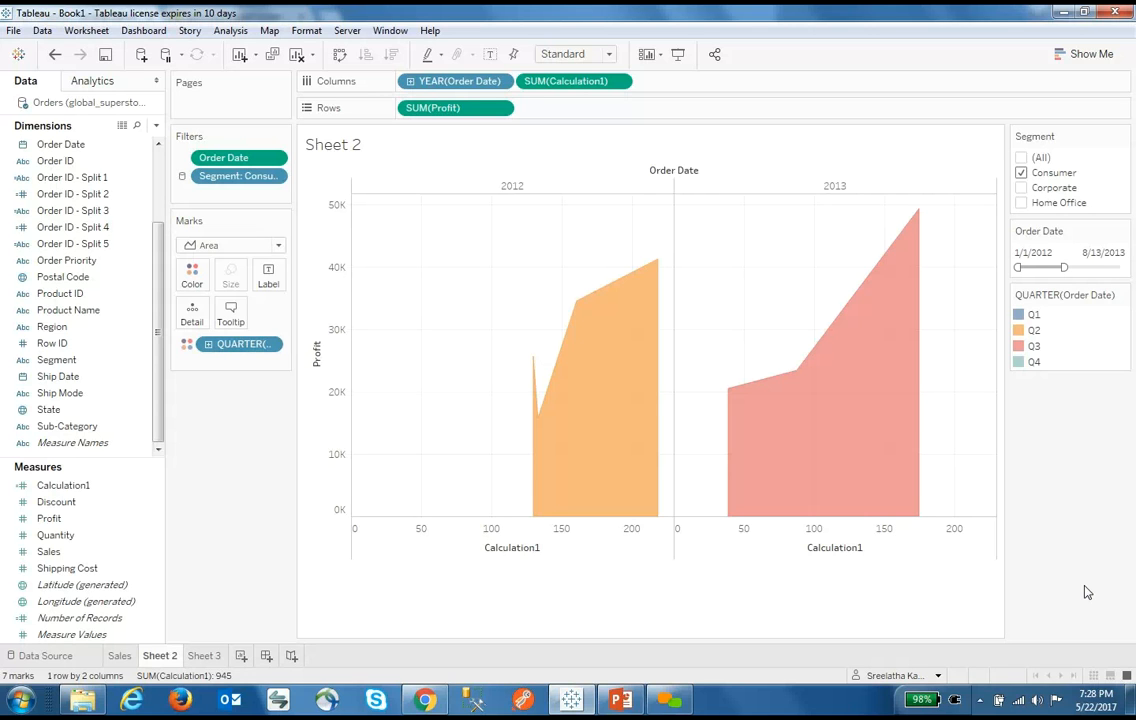
click(213, 656)
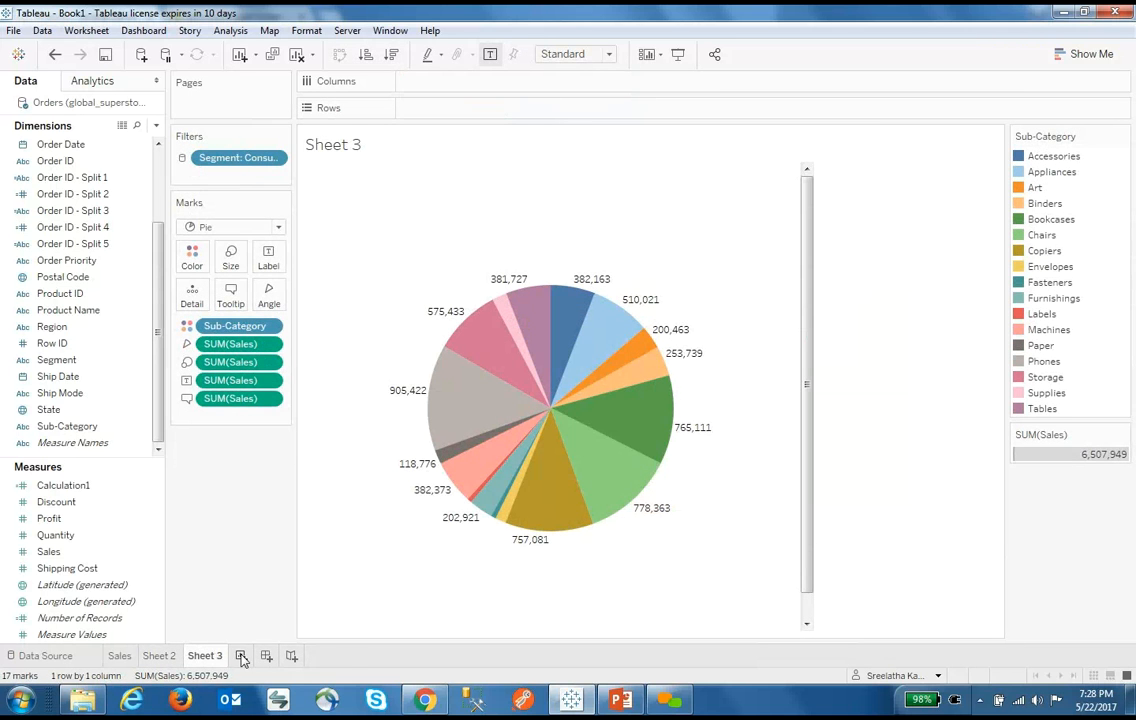
On a new Sheet 4, build packed bubbles from Sales, Customer Name and Product Name
click(241, 656)
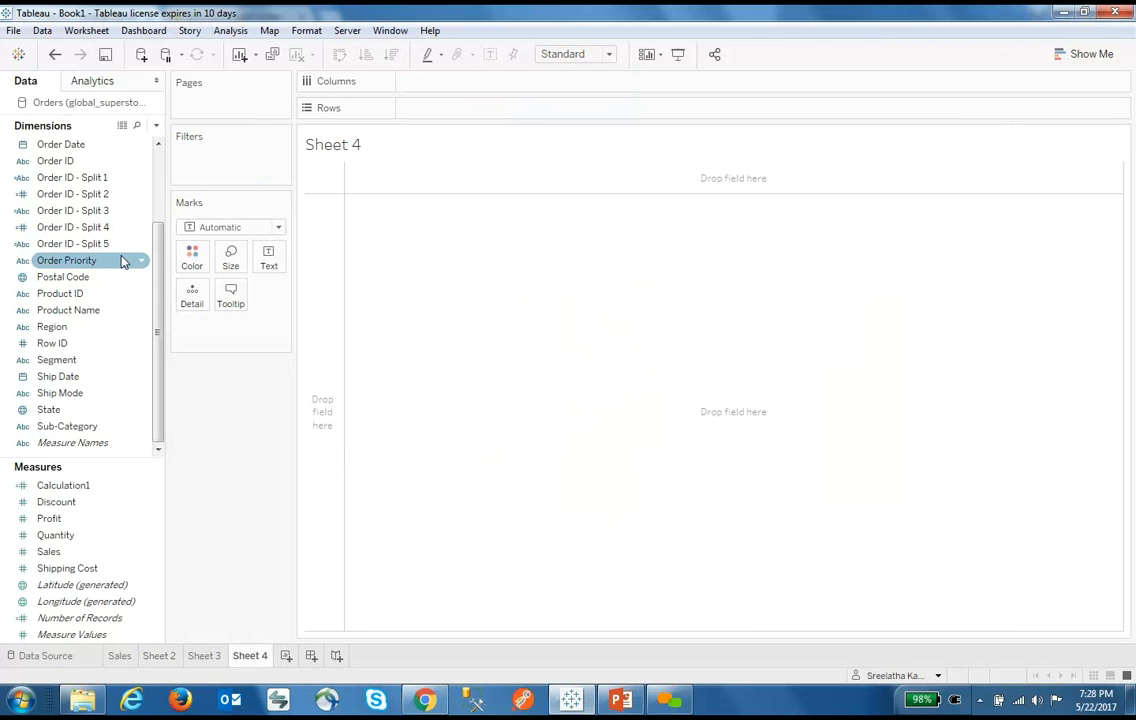
drag(157, 241, 160, 214)
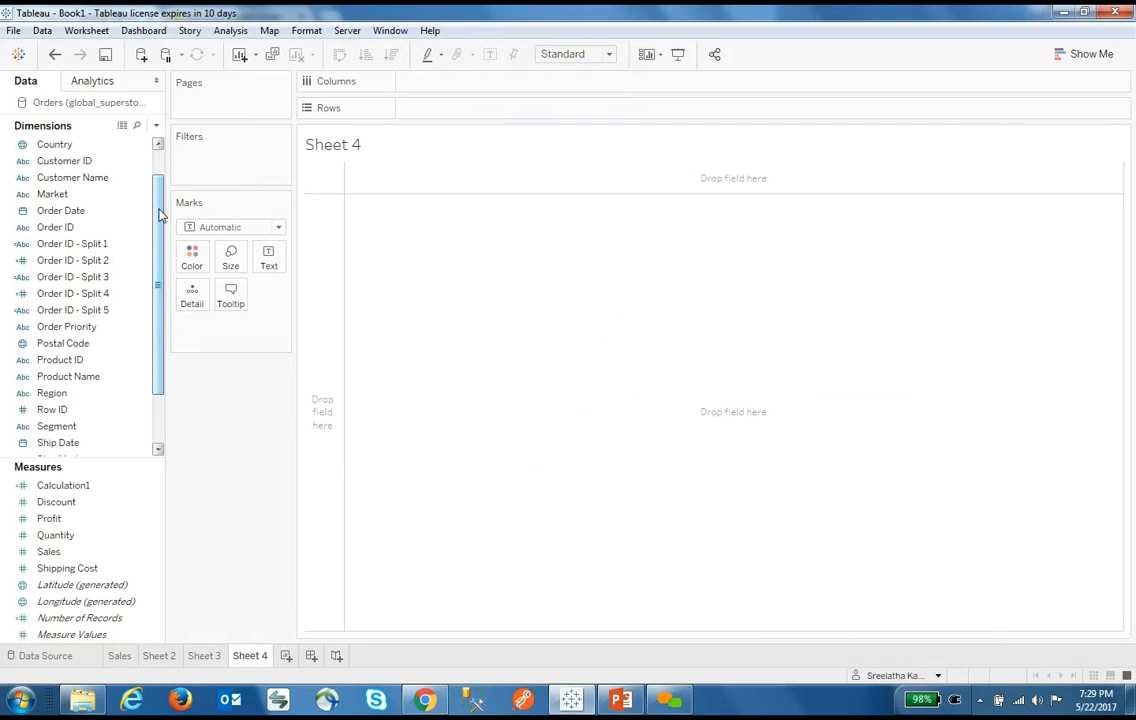
click(76, 551)
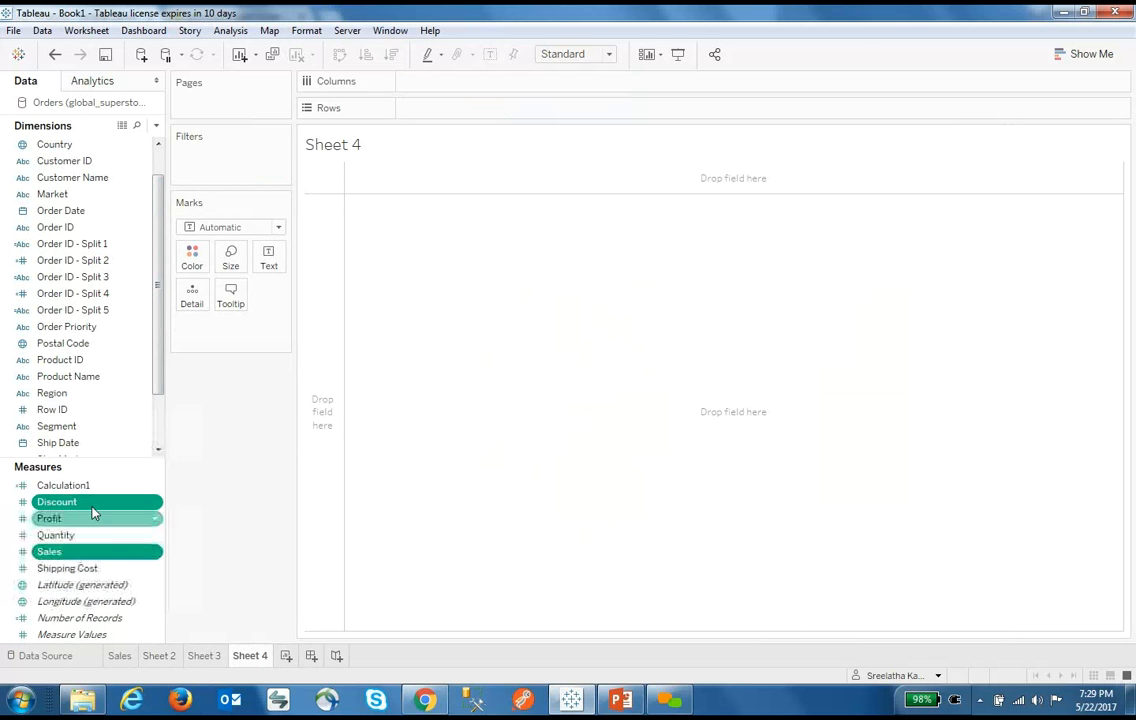
ctrl+click(97, 180)
ctrl+click(130, 376)
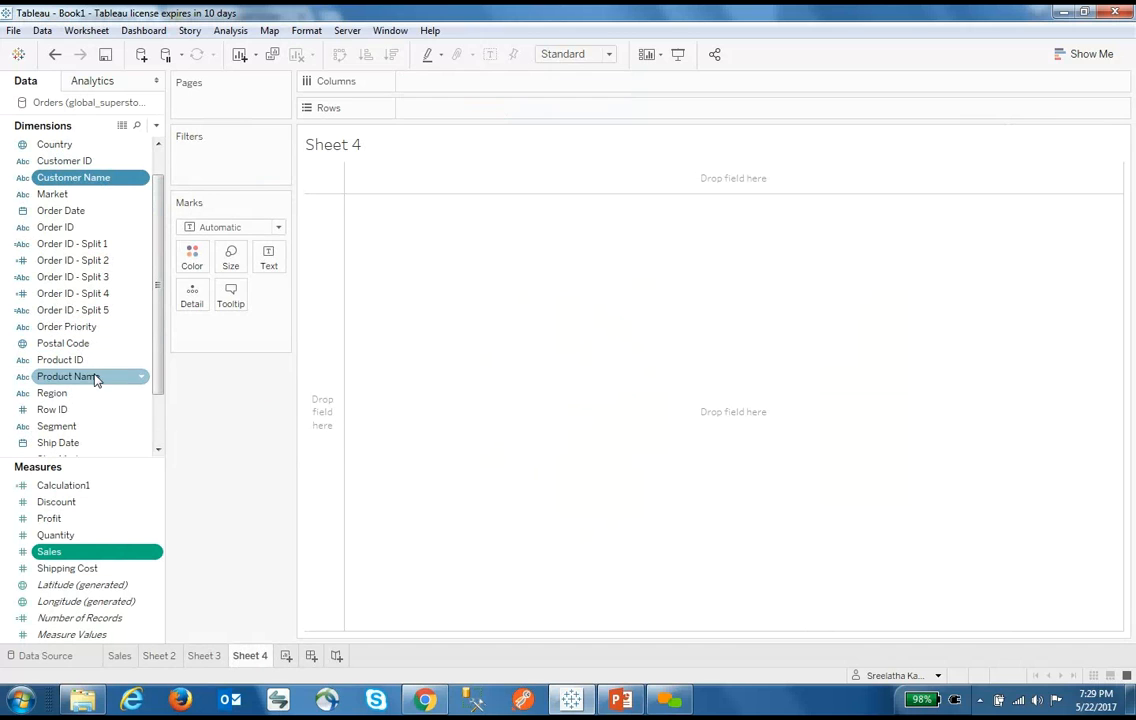
click(1085, 54)
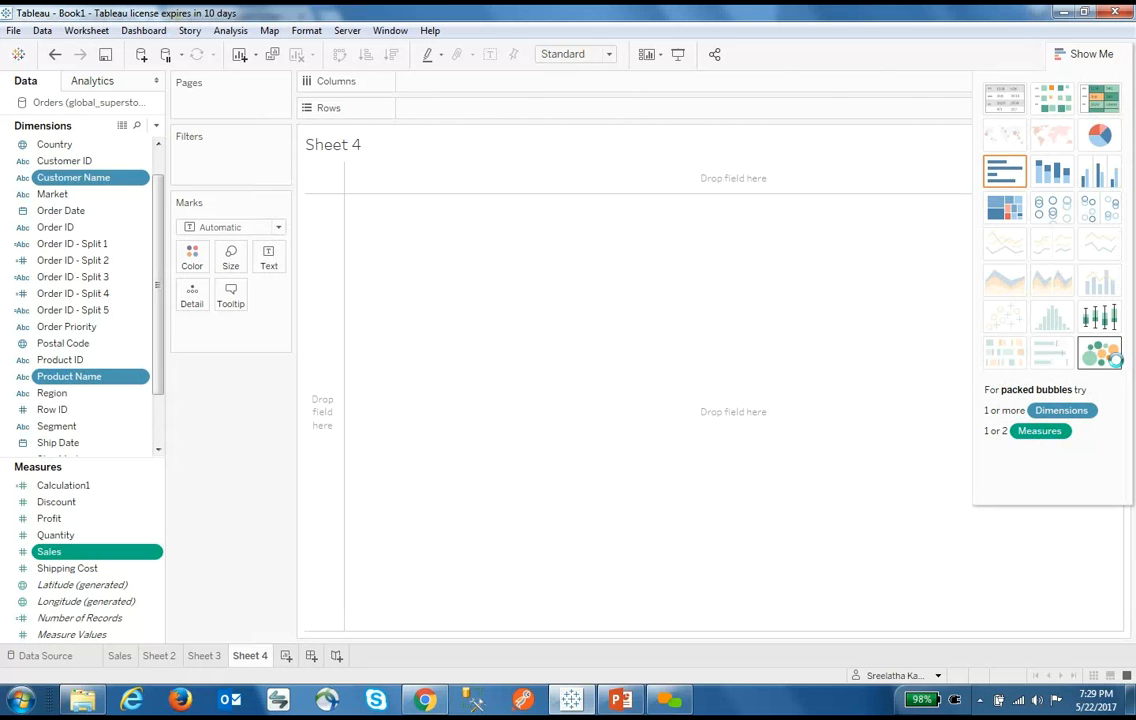
click(1102, 355)
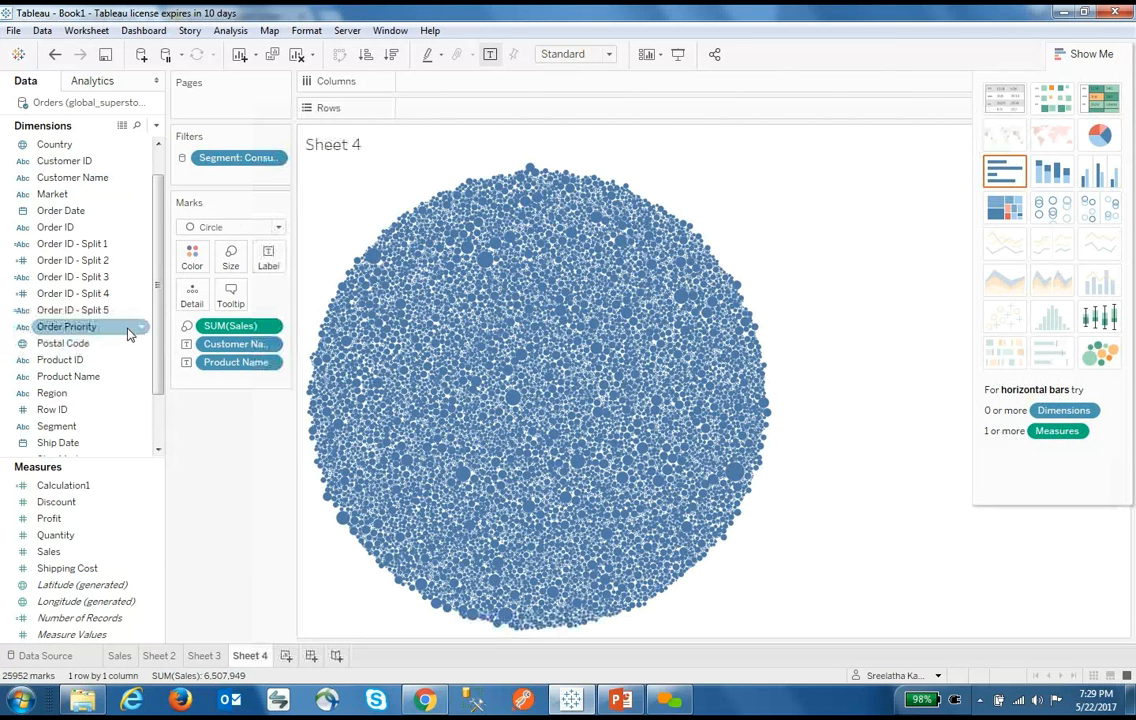
Replace Customer Name and Product Name with a Category label and colour the bubbles by Sales
drag(229, 347, 198, 444)
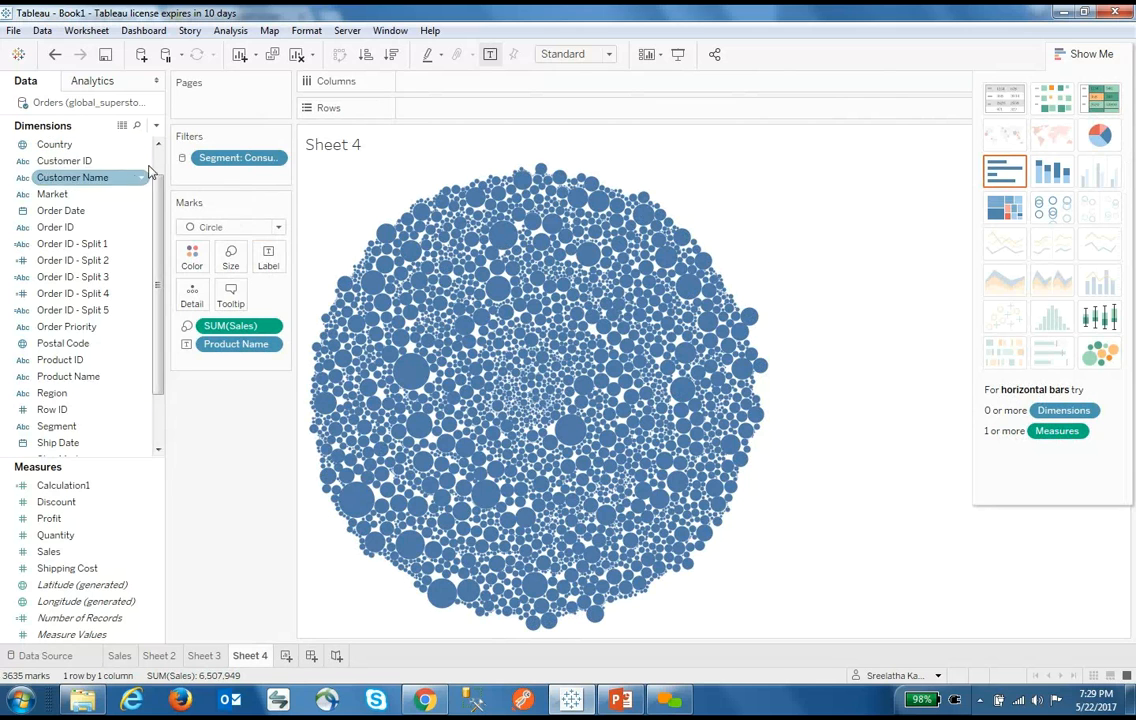
scroll(148, 172, up, 1)
drag(70, 144, 258, 240)
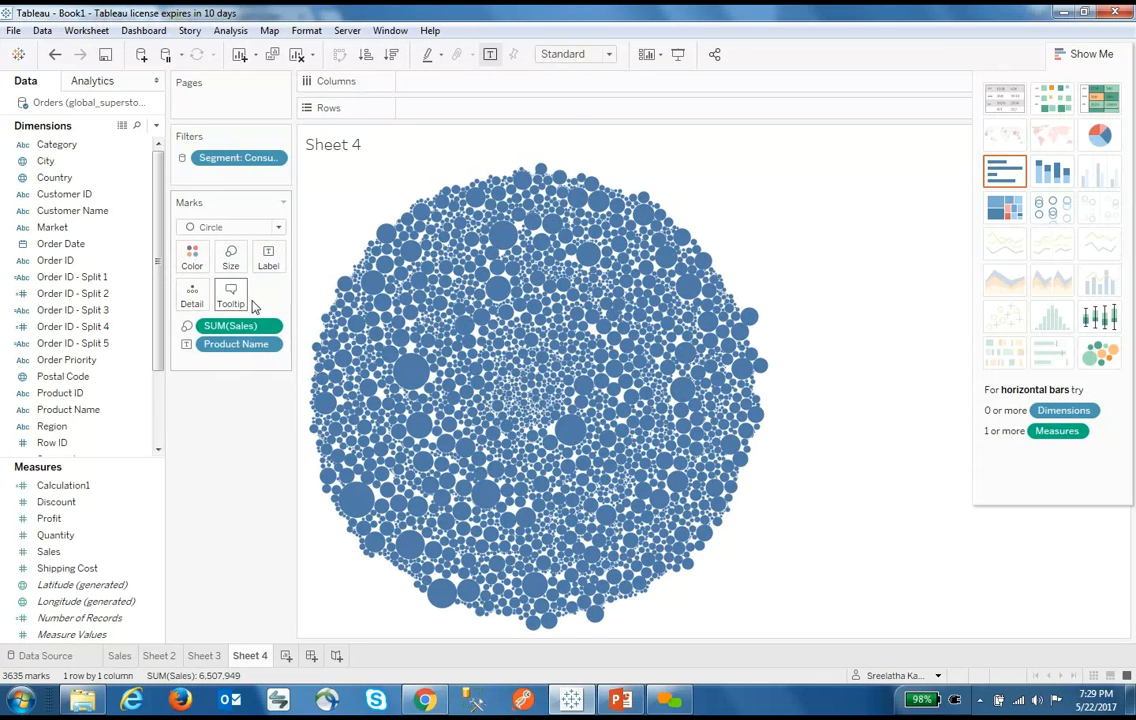
drag(70, 144, 268, 262)
drag(255, 344, 220, 474)
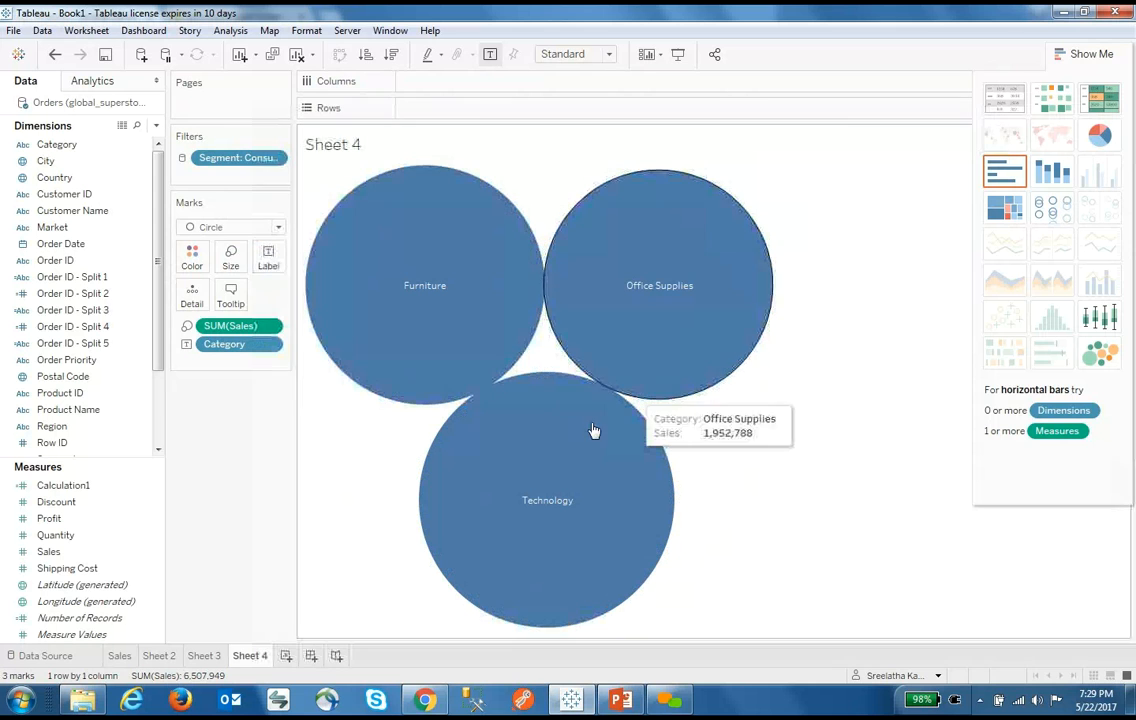
drag(73, 556, 195, 260)
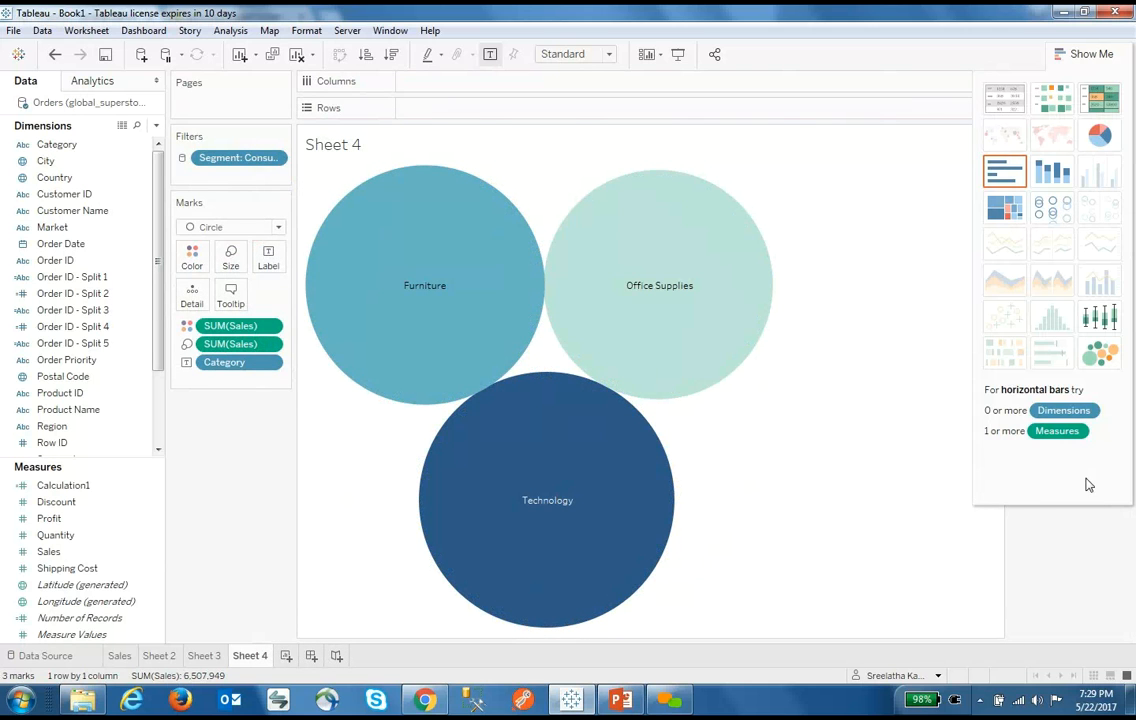
click(1078, 54)
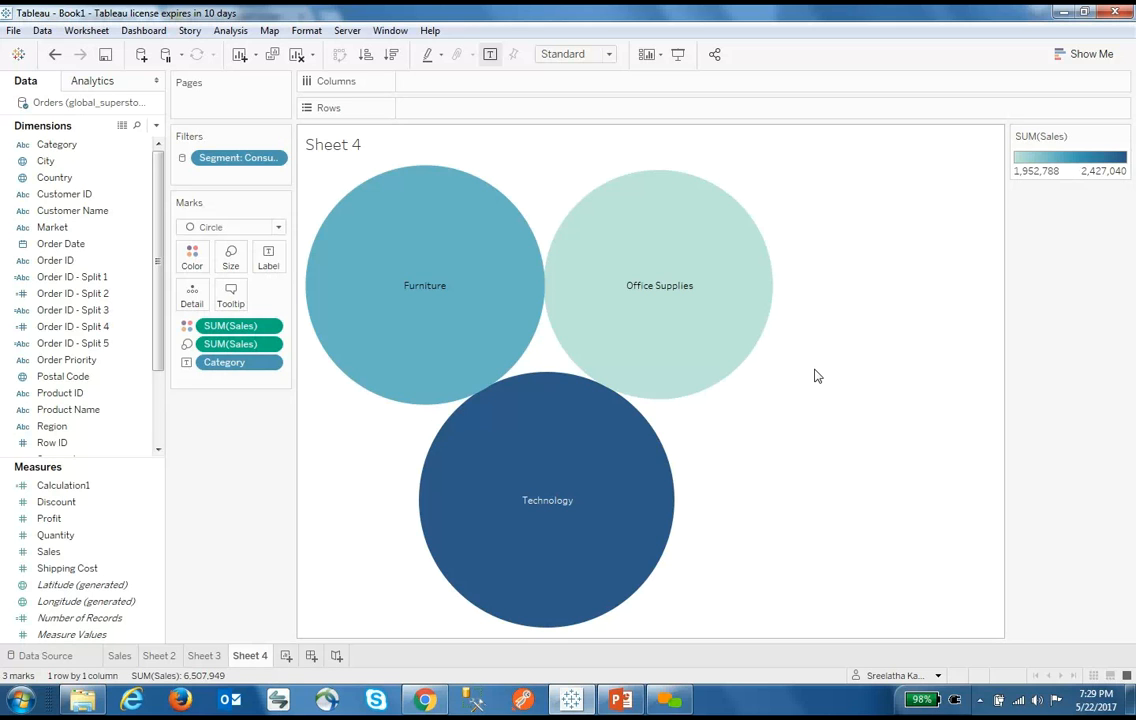
Change the SUM(Sales) colours to a 5-step stepped Red-Black Diverging palette
click(198, 266)
click(262, 310)
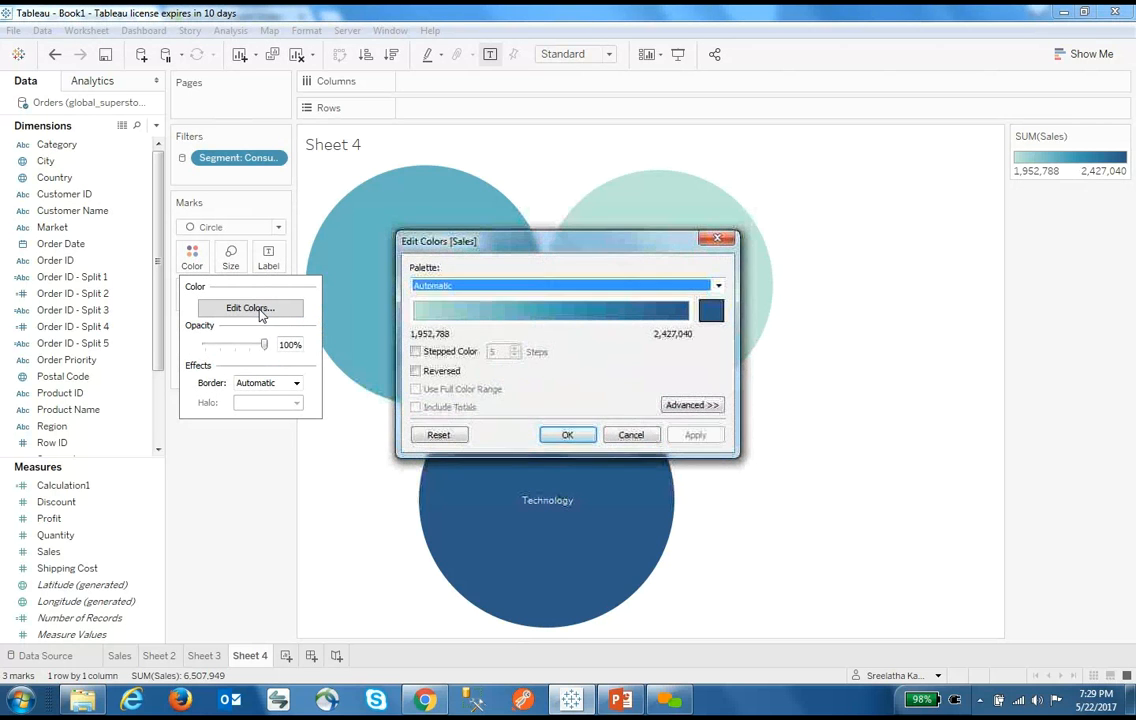
click(718, 286)
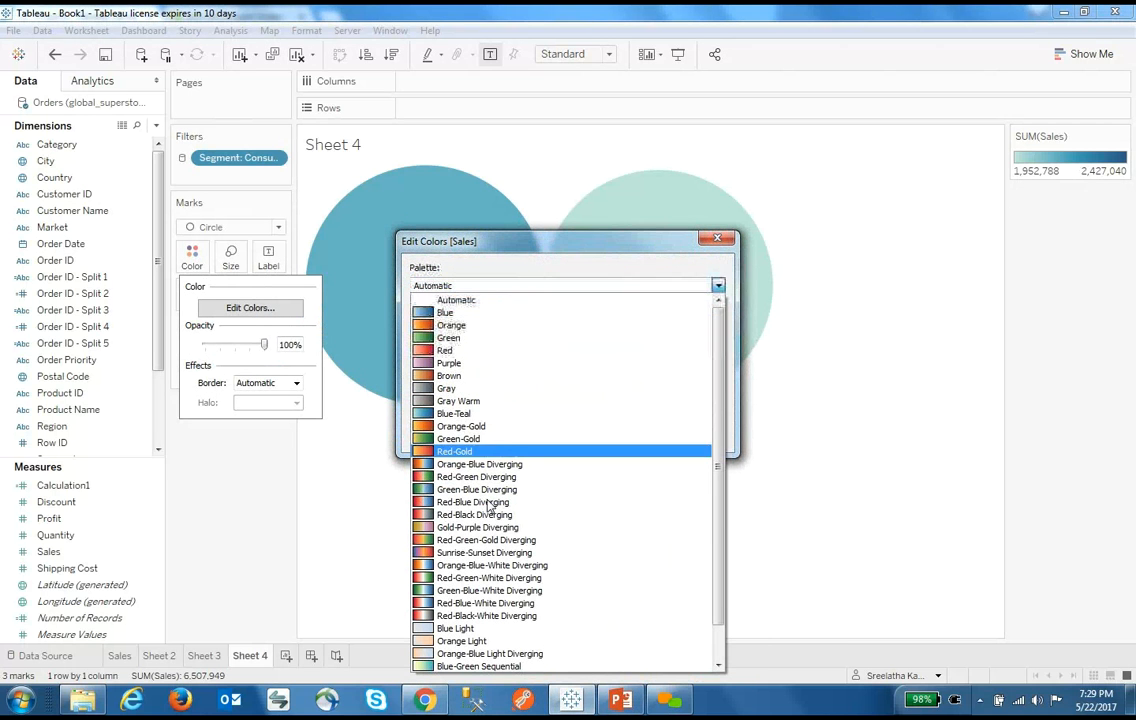
click(483, 515)
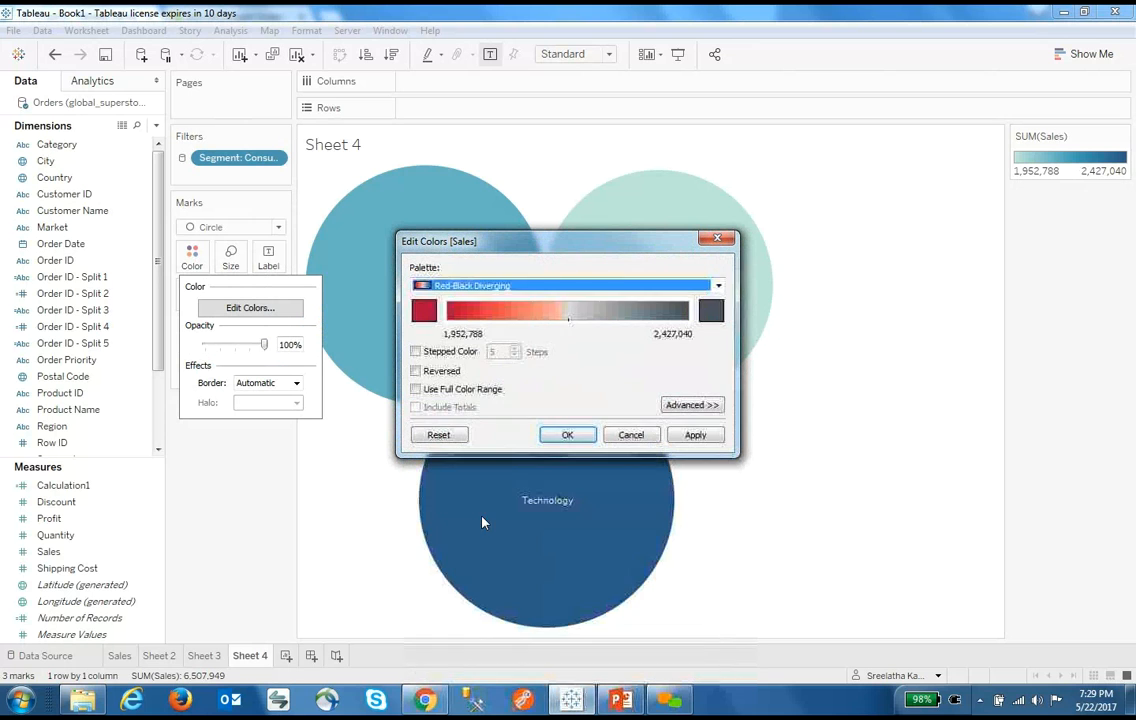
click(415, 352)
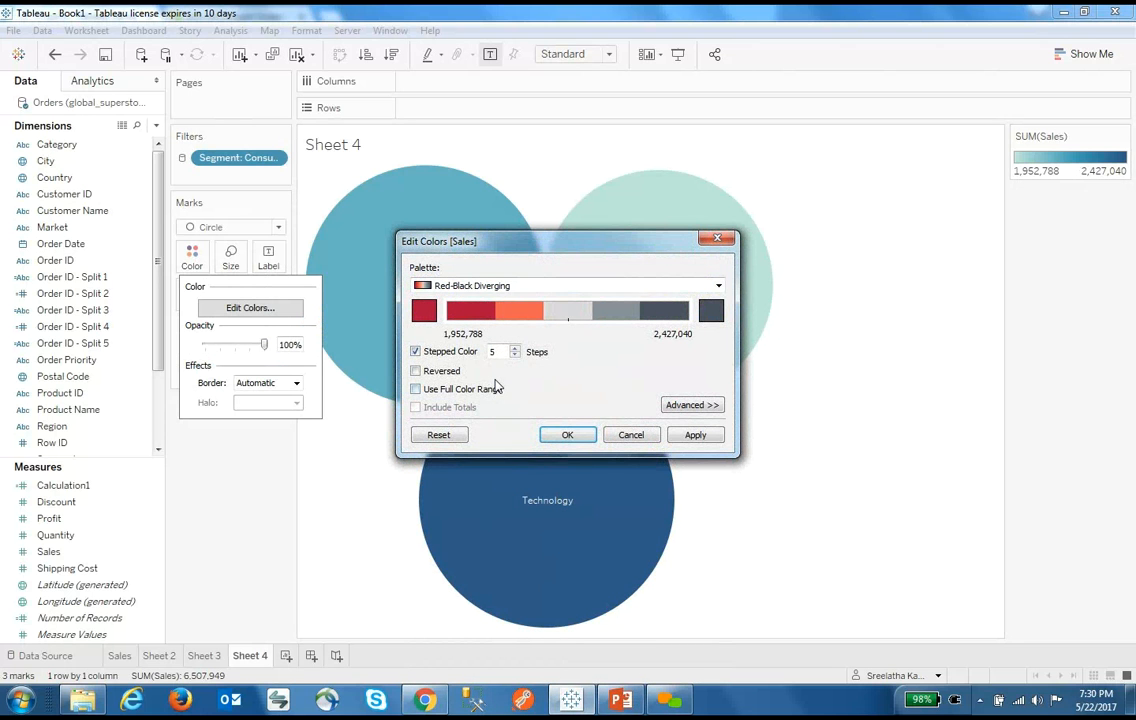
click(567, 435)
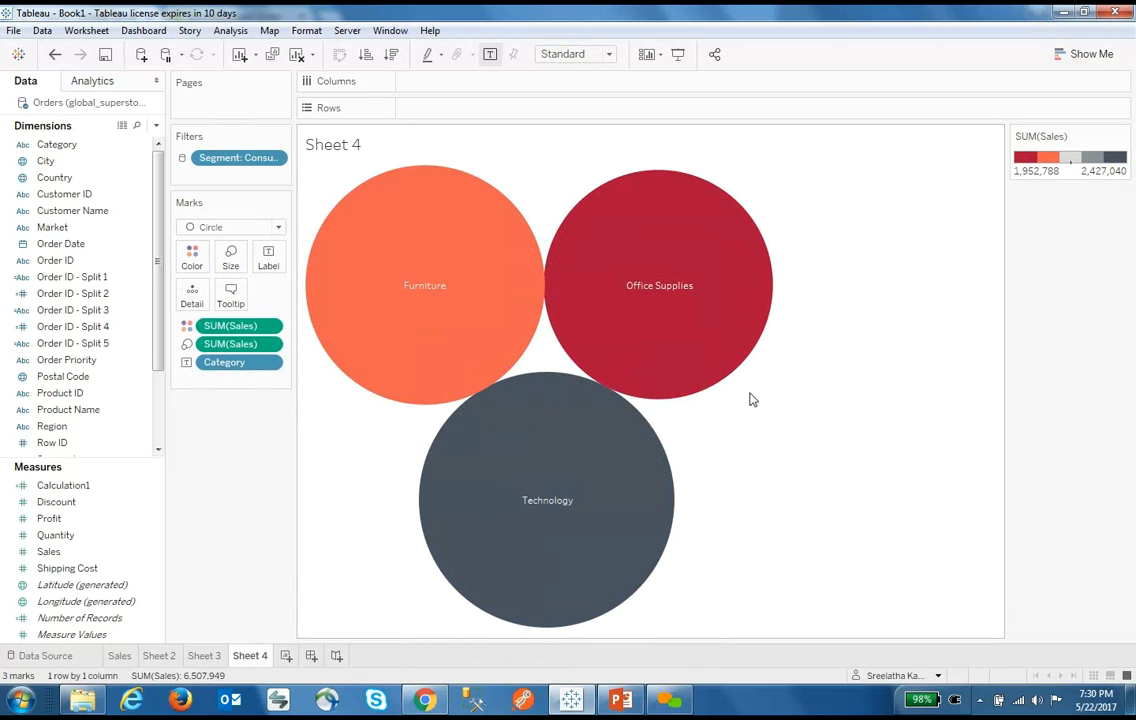
Create blank Sheet 5, then return to Sheet 4's bubble chart
click(286, 655)
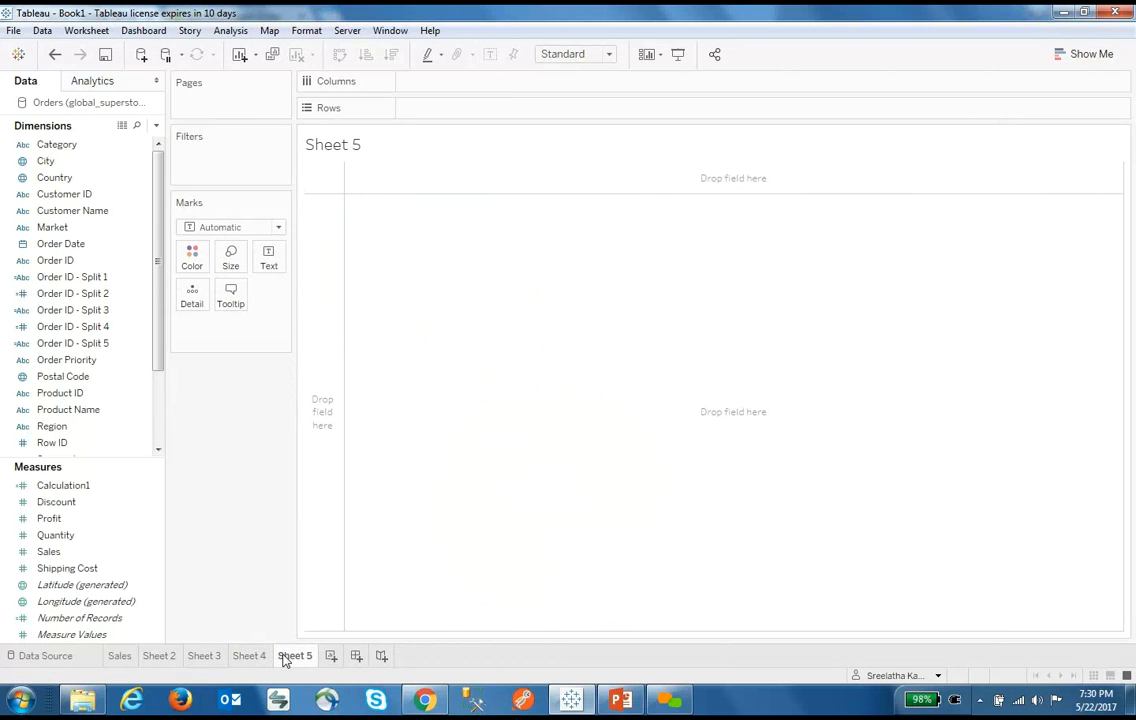
click(250, 656)
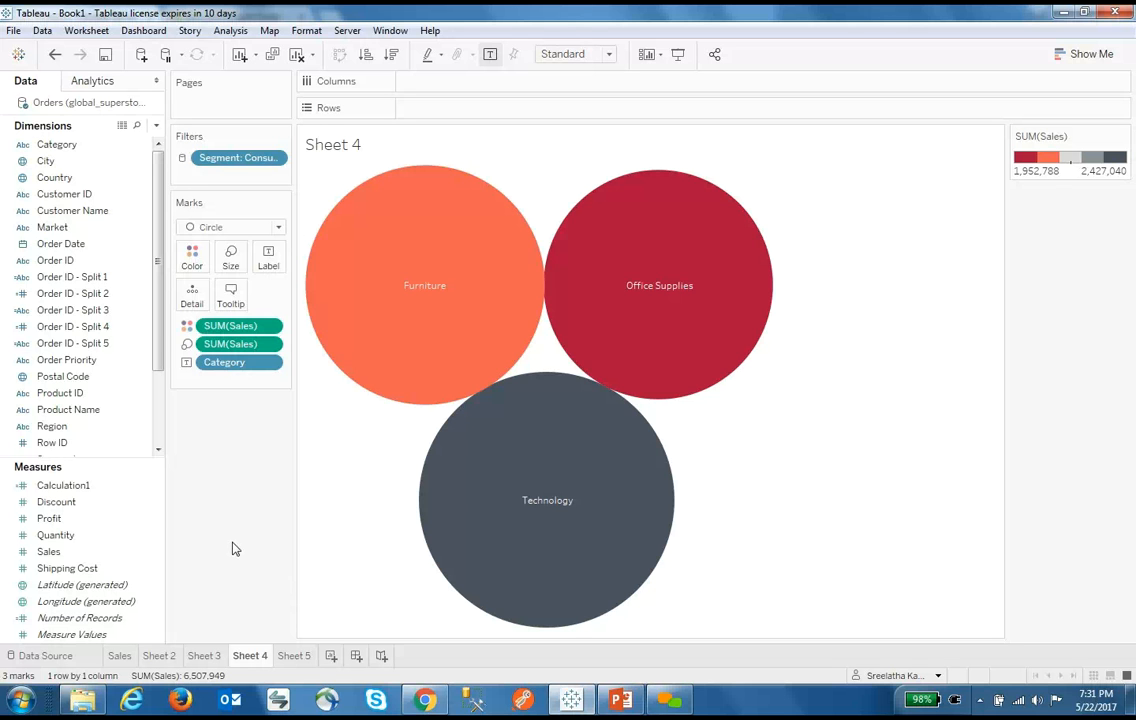
Save the workbook as Test.twb, replacing the default name Book1
key(ctrl+s)
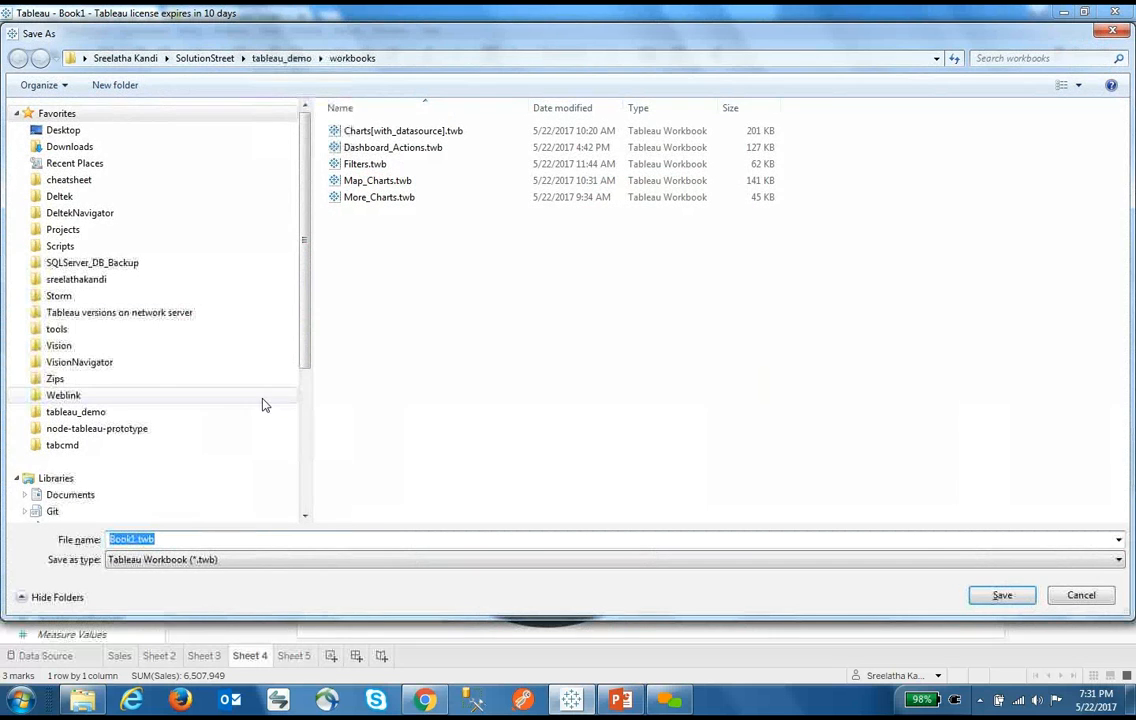
click(138, 541)
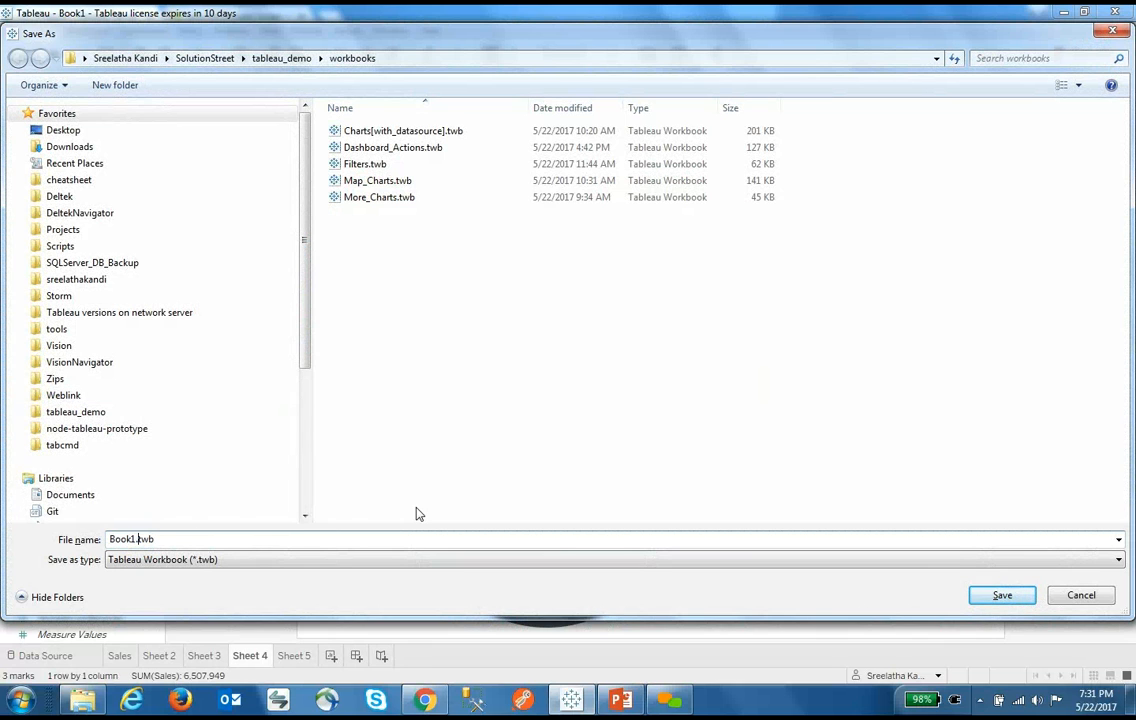
key(BackSpace)
key(BackSpace)
key(BackSpace)
key(BackSpace)
key(BackSpace)
text(Test)
key(Return)
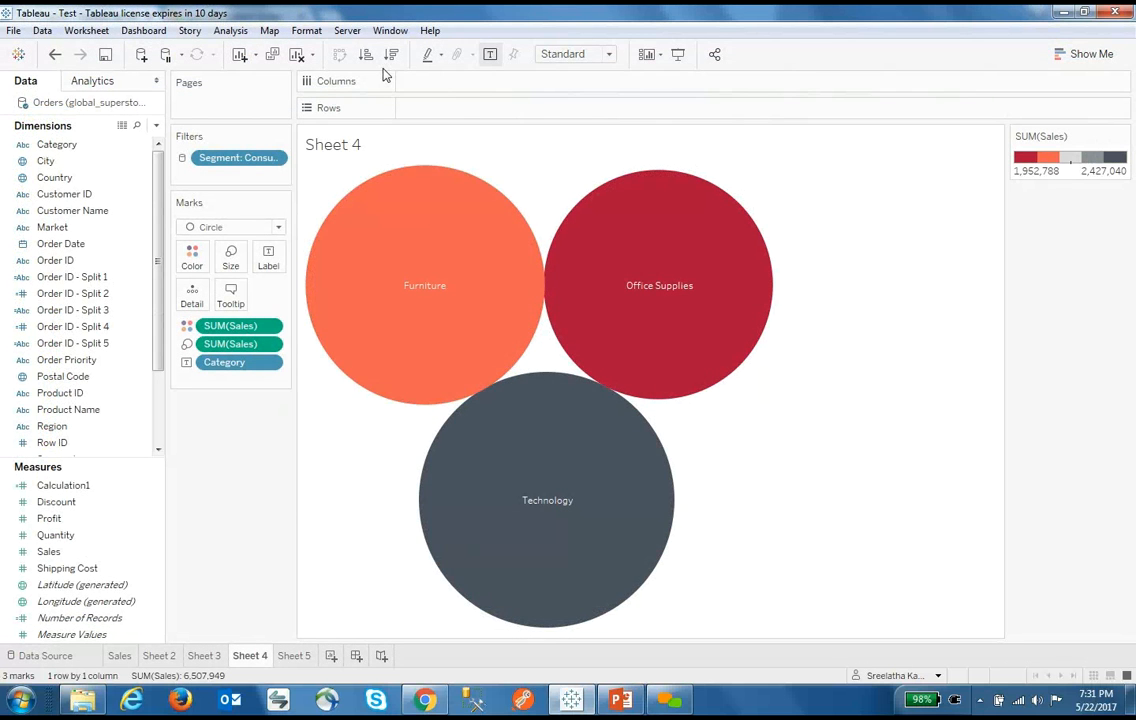
click(345, 31)
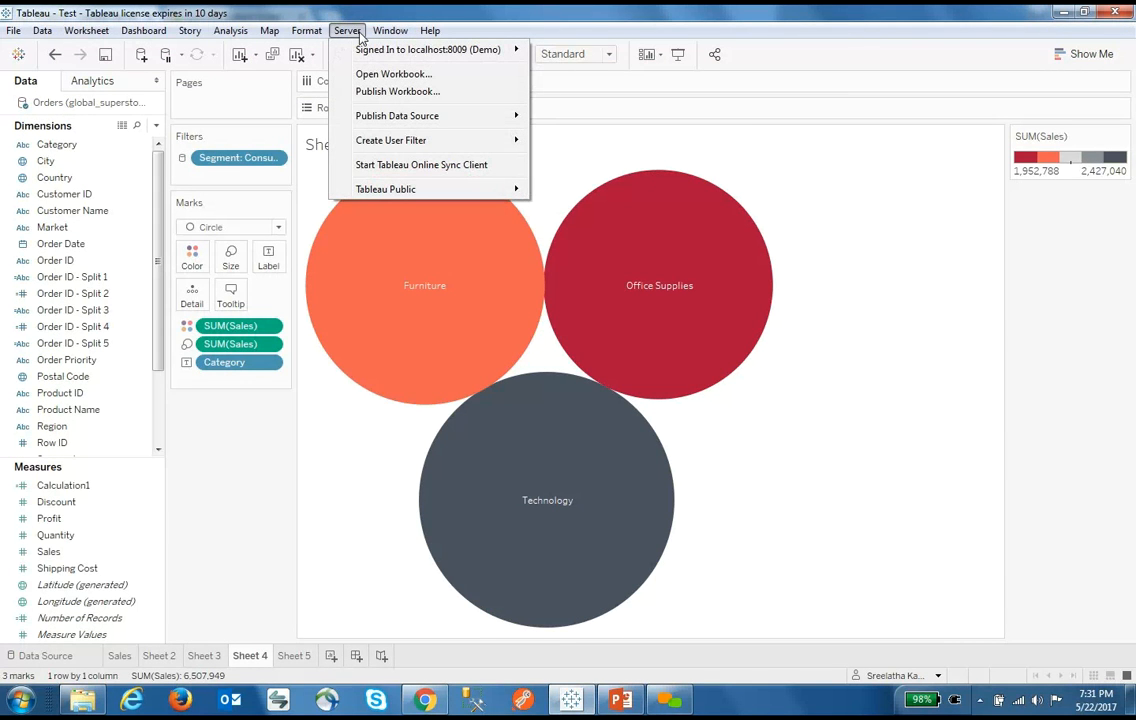
Publish the workbook without an extract and add the tag 'test' in the Publish dialog
click(397, 91)
click(659, 441)
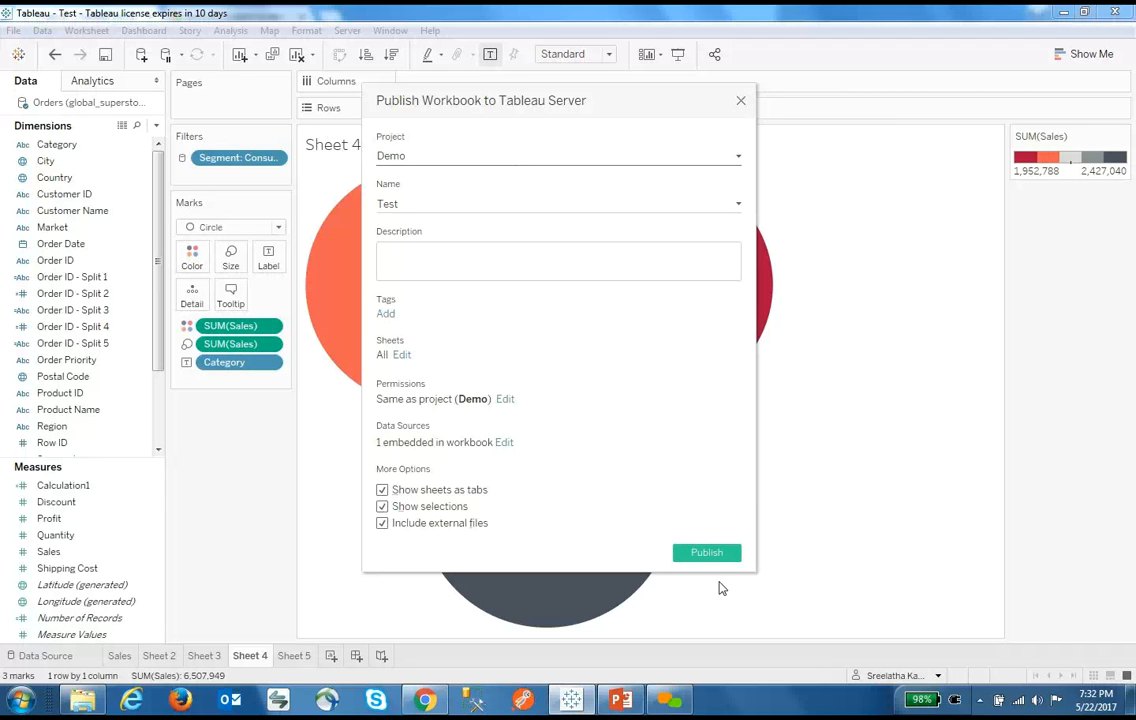
click(386, 314)
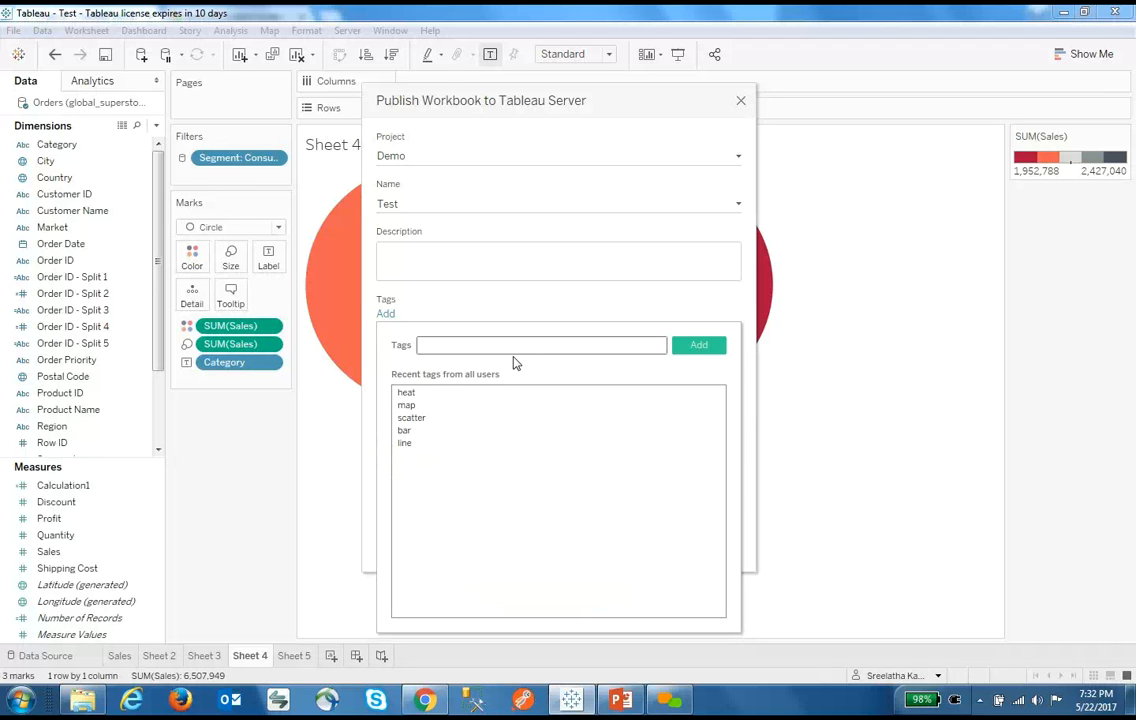
text(test)
click(585, 320)
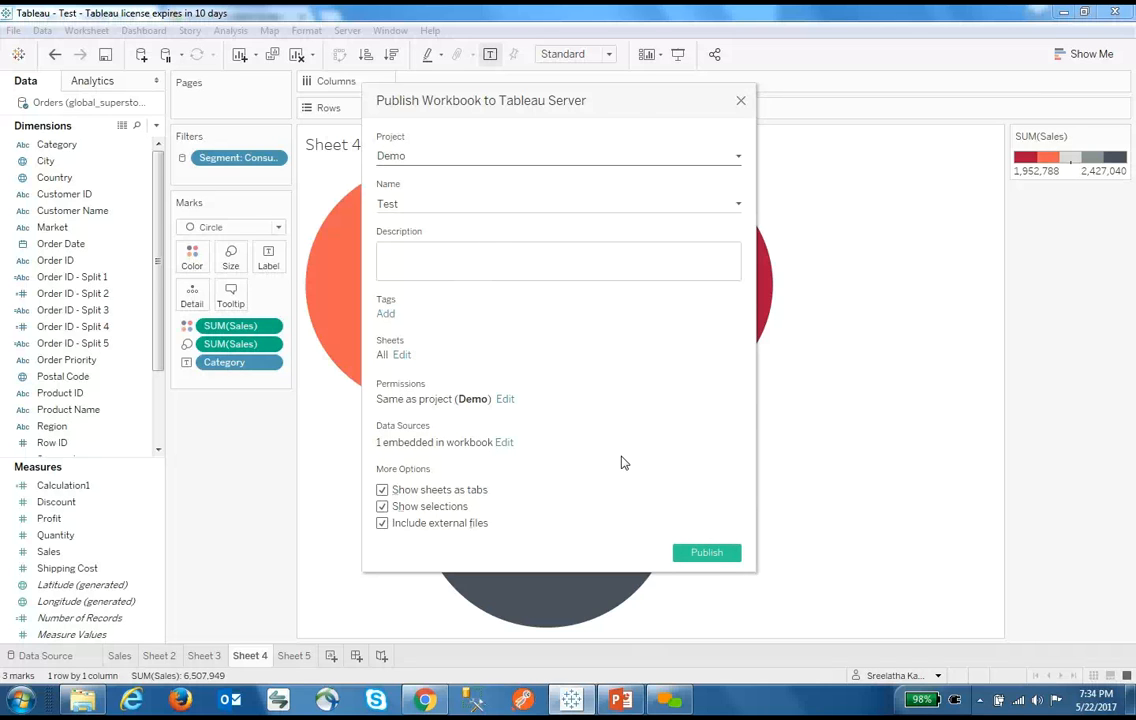
Review the Test workbook's permission roles, then publish it to the Demo project
click(506, 402)
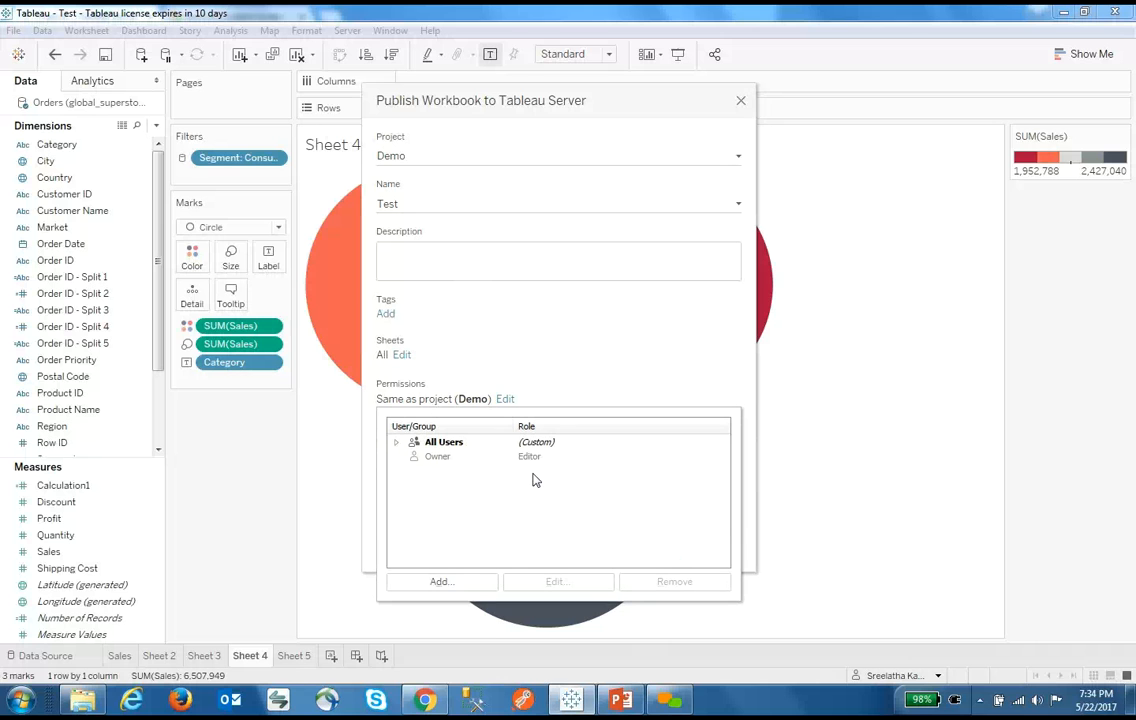
click(558, 368)
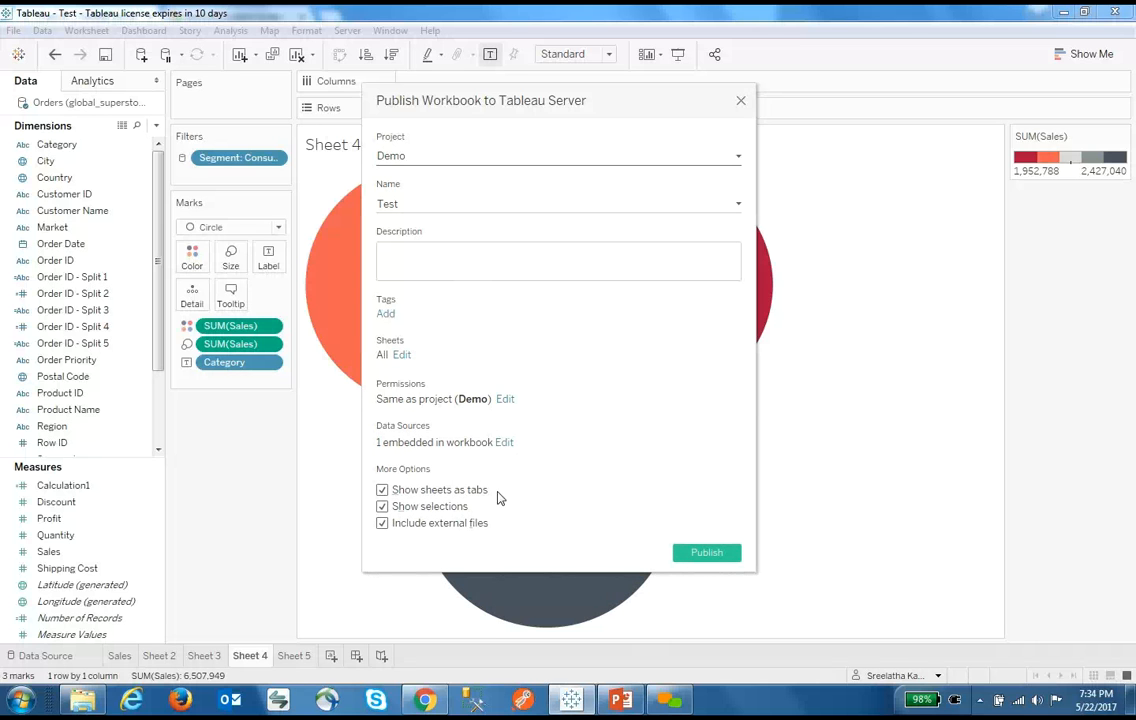
click(707, 556)
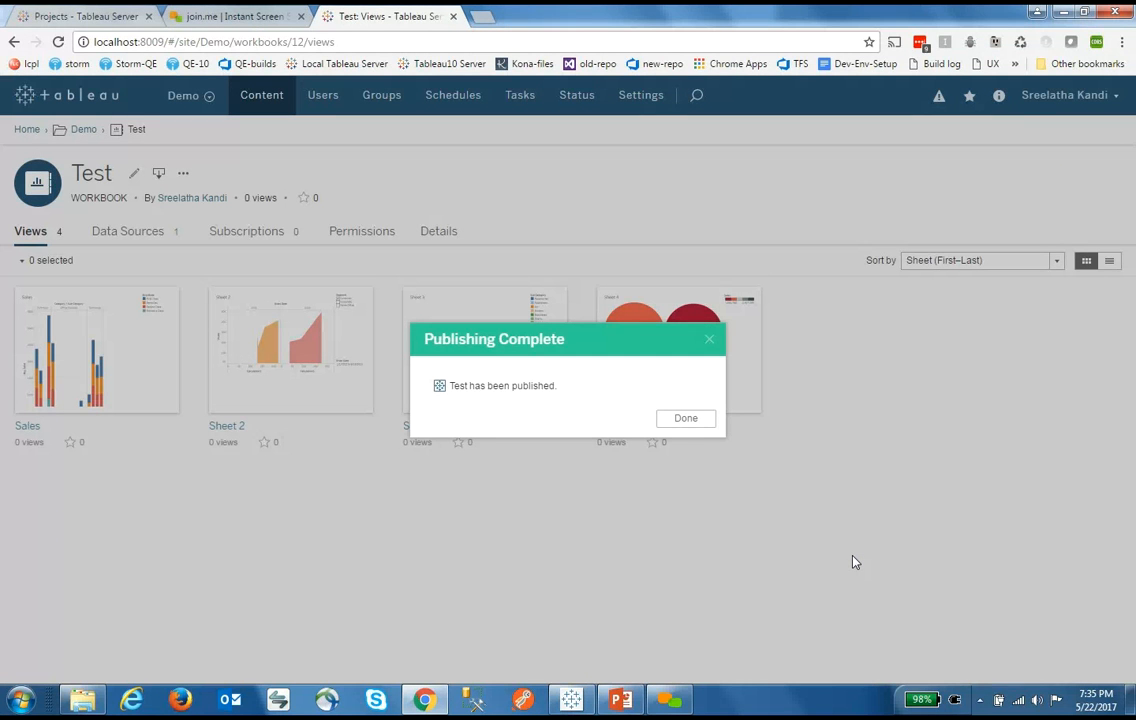
Dismiss the publishing-complete message and open the Test workbook from the Demo project
click(688, 424)
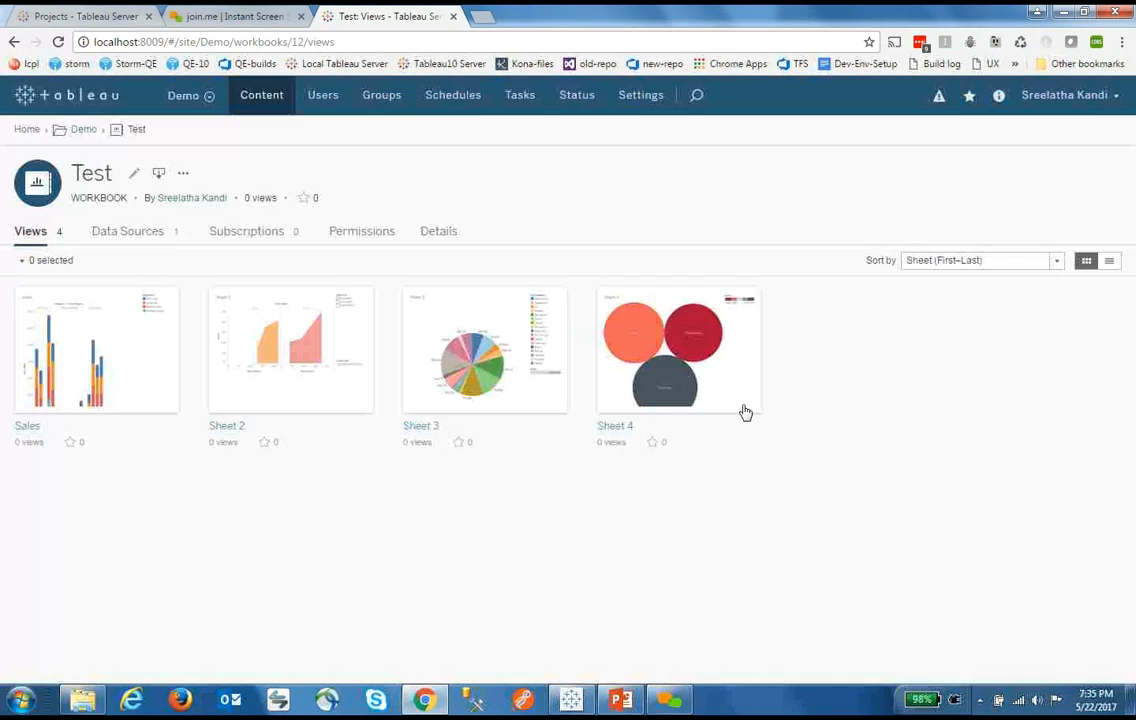
click(84, 131)
mouse_move(427, 344)
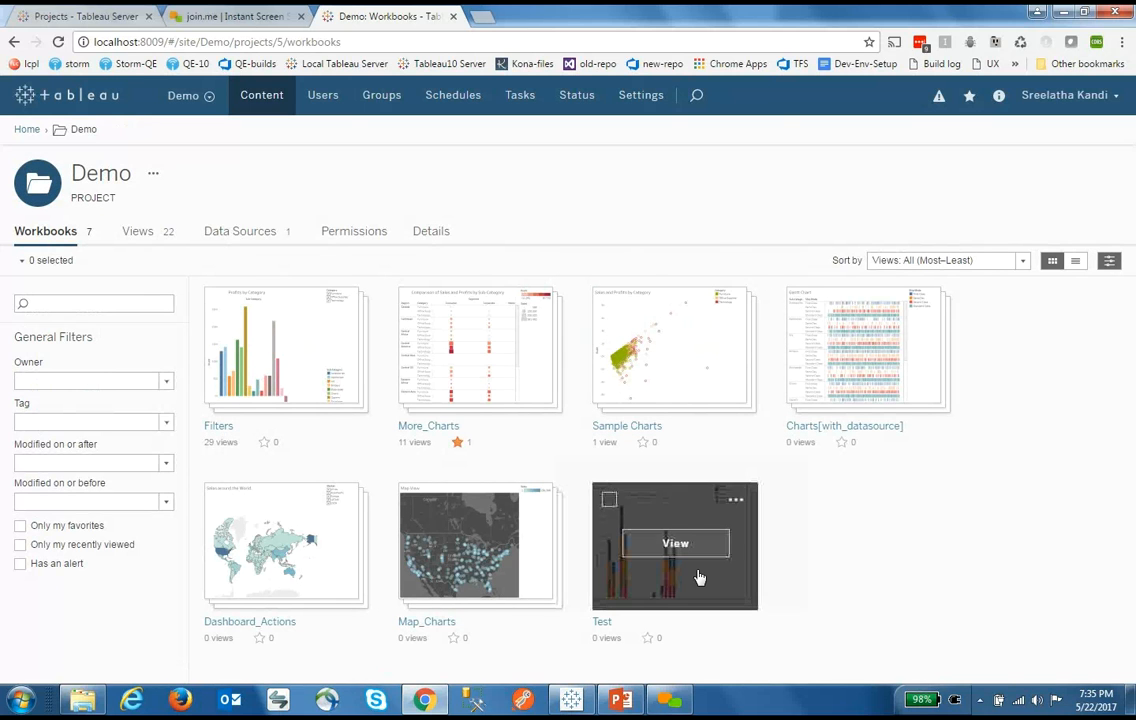
click(686, 553)
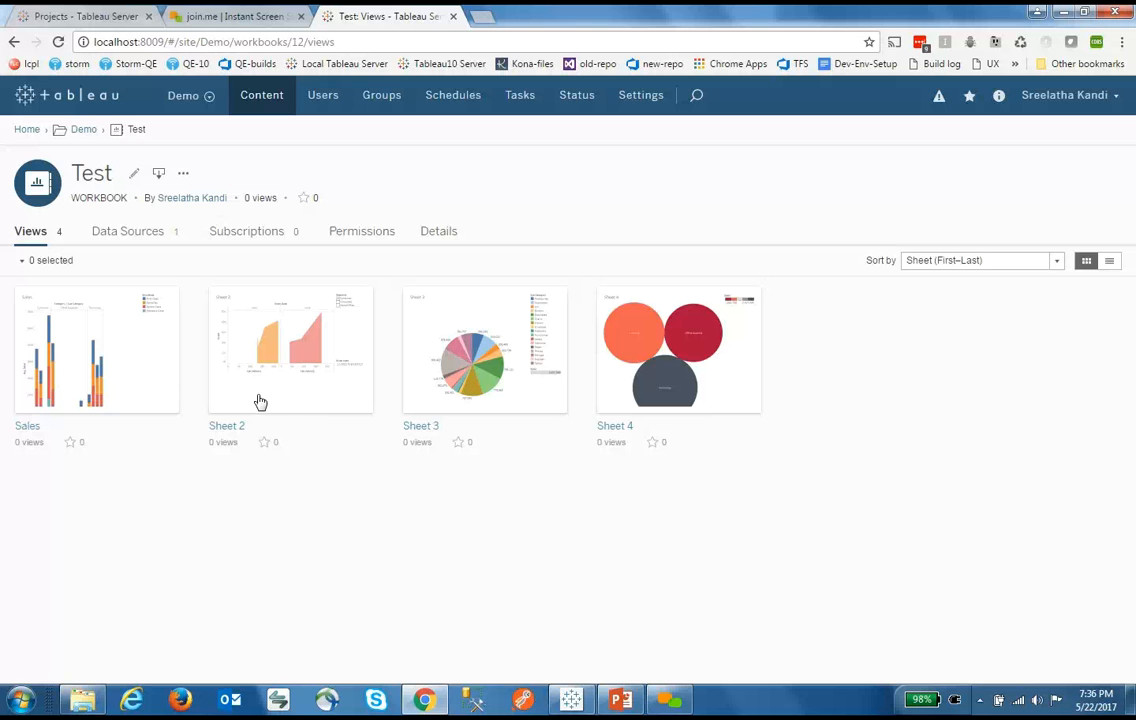
Check the Test workbook's data sources, then open the Sales stacked bar chart view
click(150, 232)
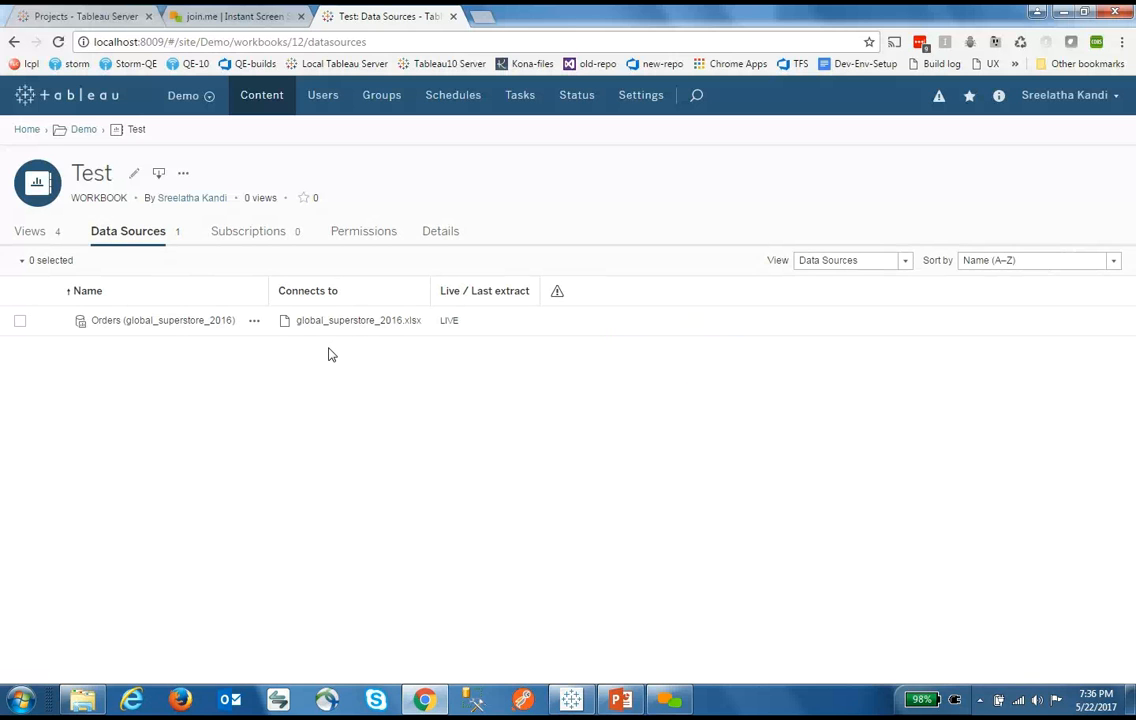
click(30, 232)
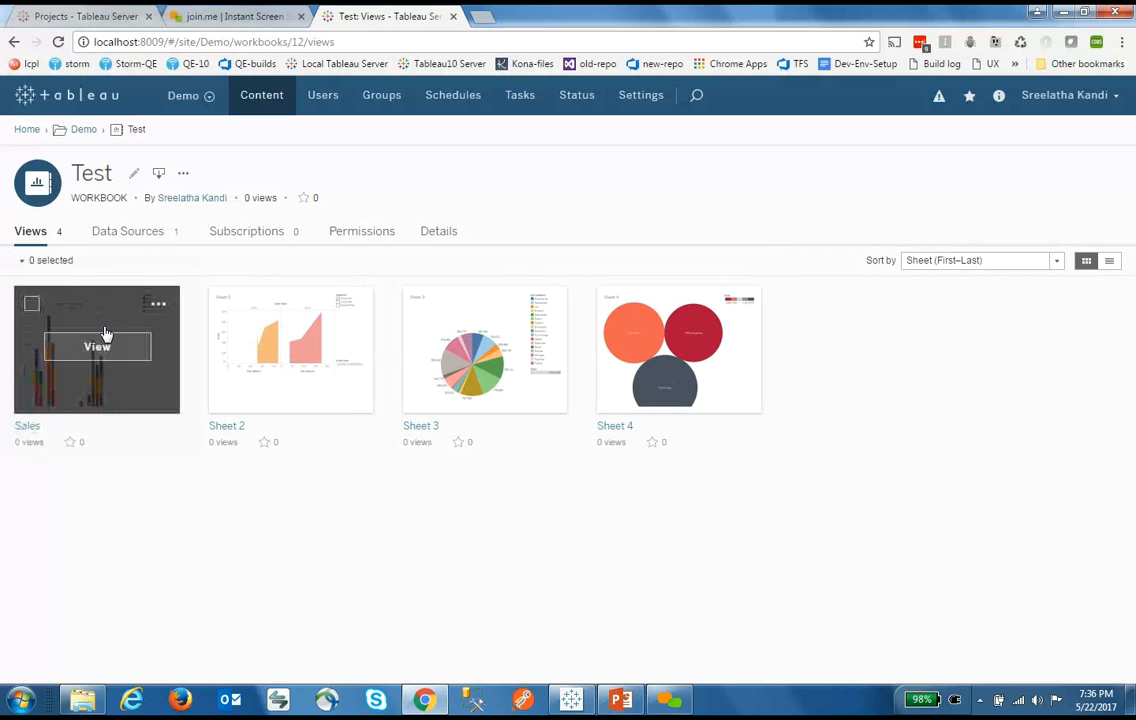
click(92, 298)
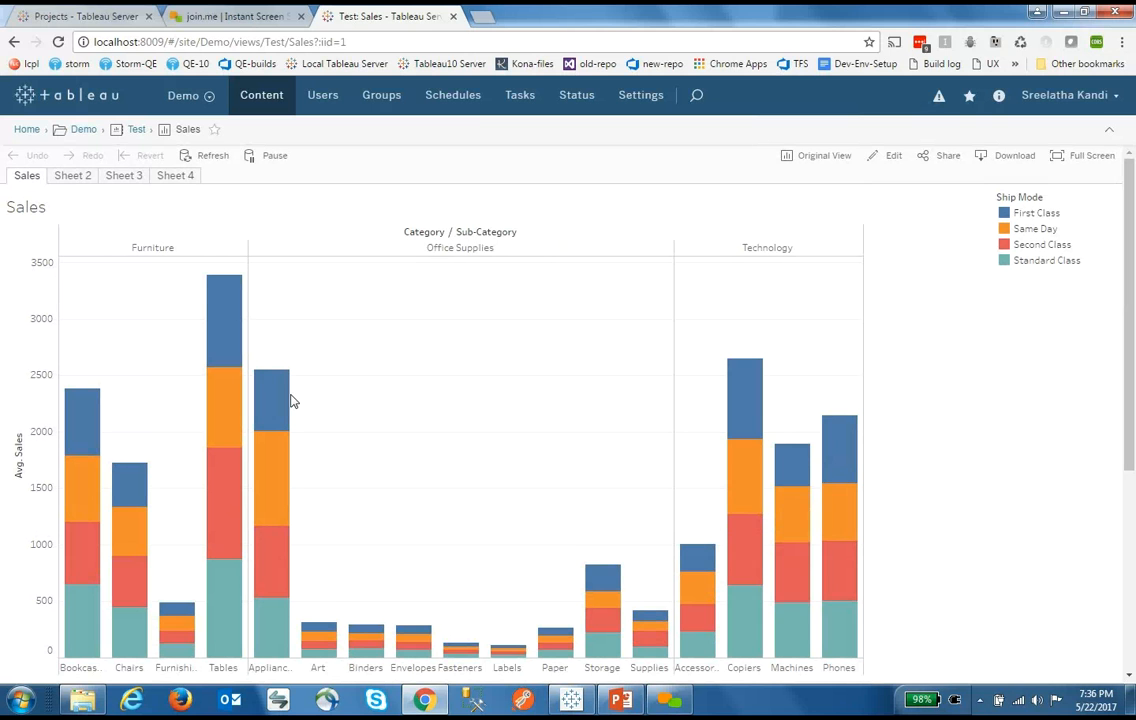
scroll(1022, 383, down, 3)
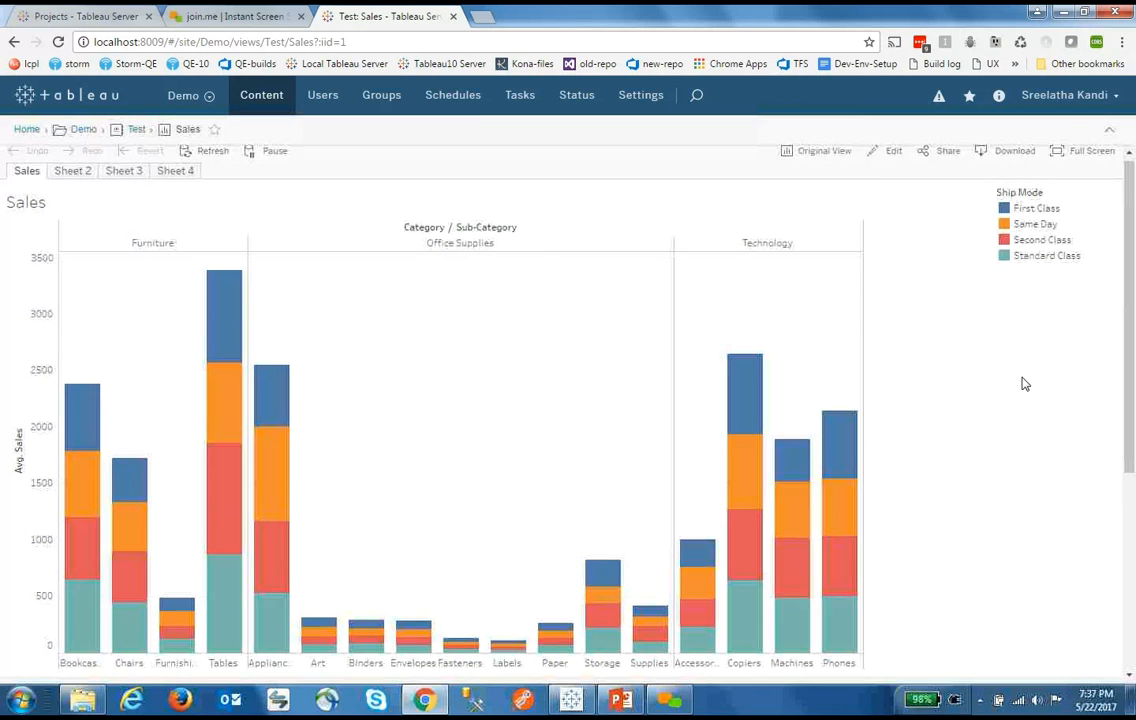
scroll(1026, 385, up, 3)
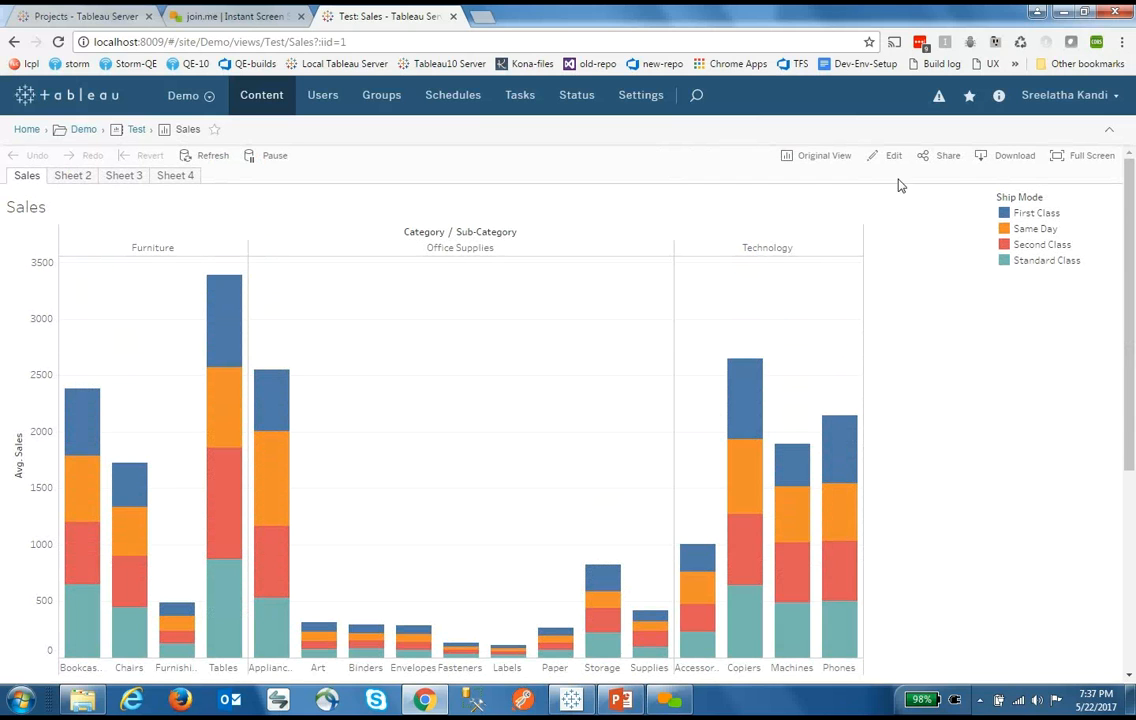
Show the Sales view's Share options, selecting the embed code and then copying the link
click(946, 160)
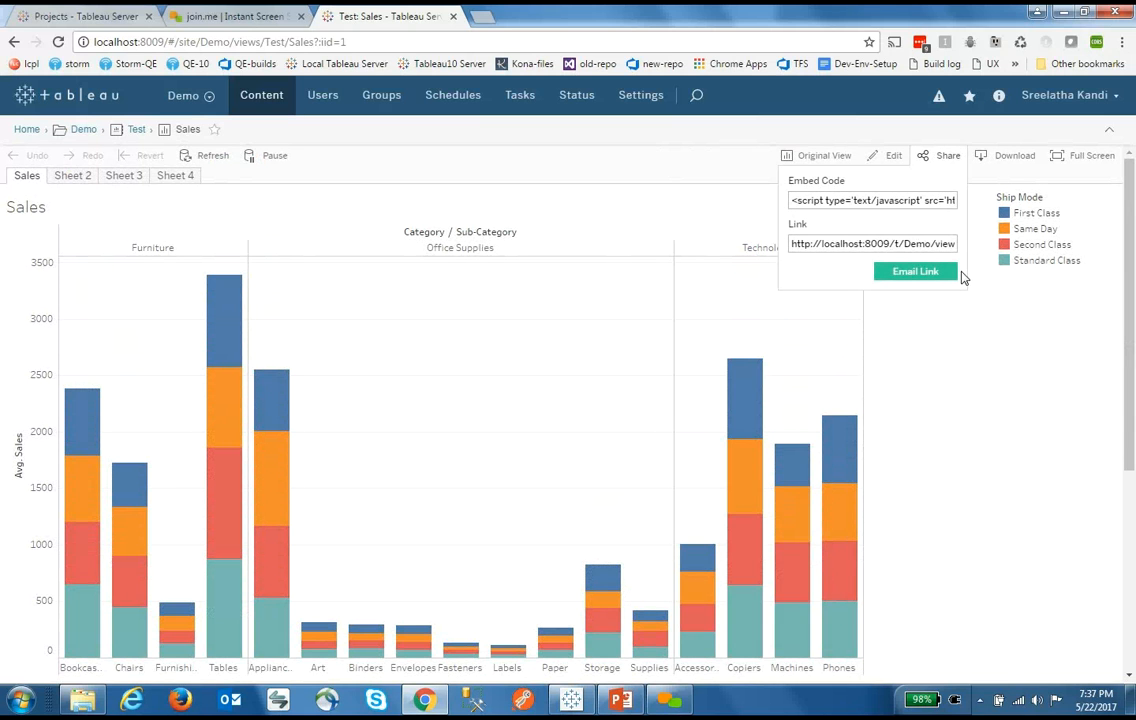
click(855, 200)
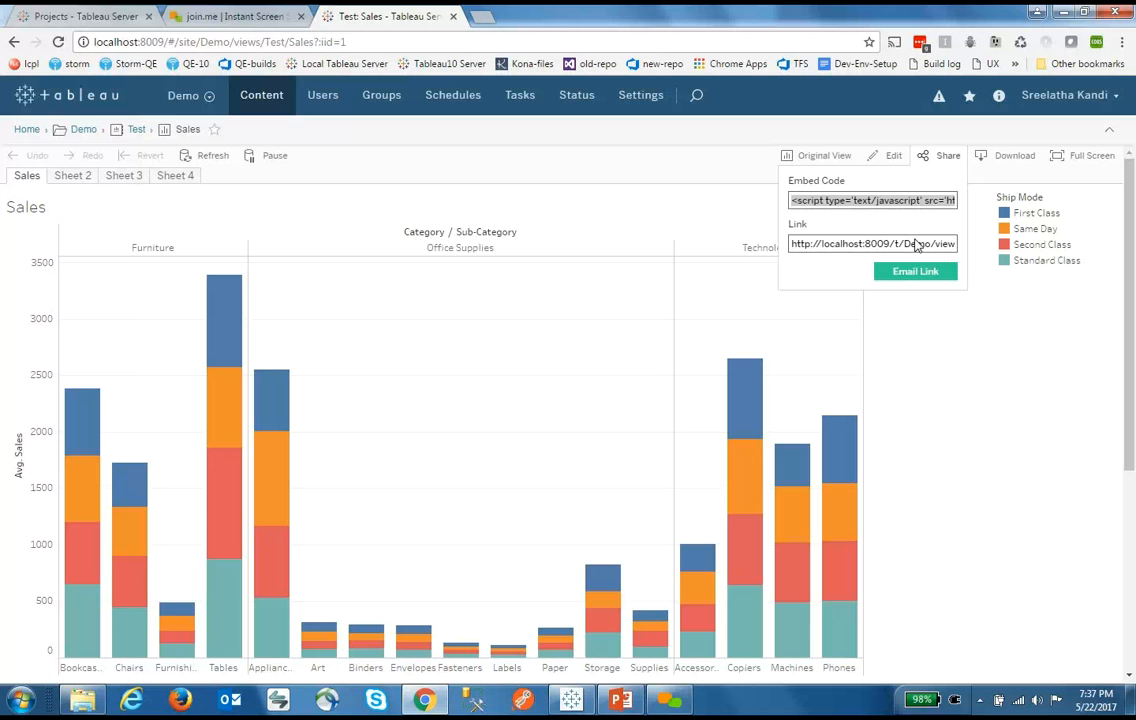
click(903, 248)
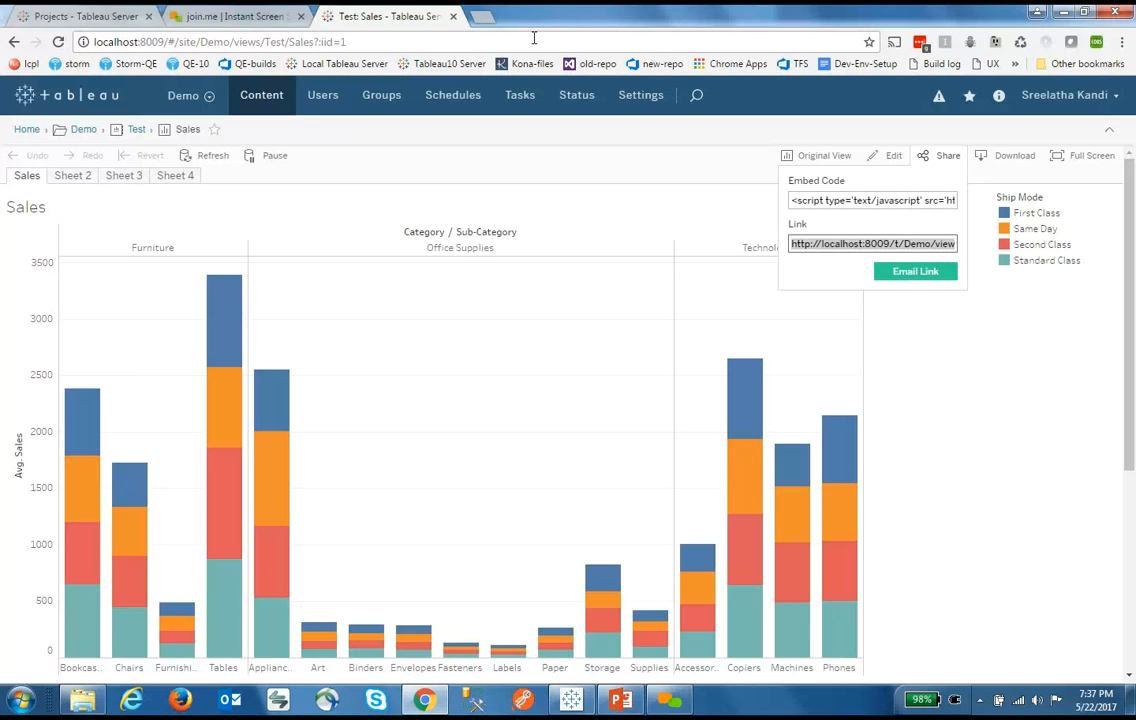
Load the copied Sales link in a new tab, select First Class on Tables, then go back
click(482, 16)
text(localhost:8009/t/Demo/views/Test/Sales?:embed=y&:showShareOptions=true&:display_count=no&:showVizHome=no#3)
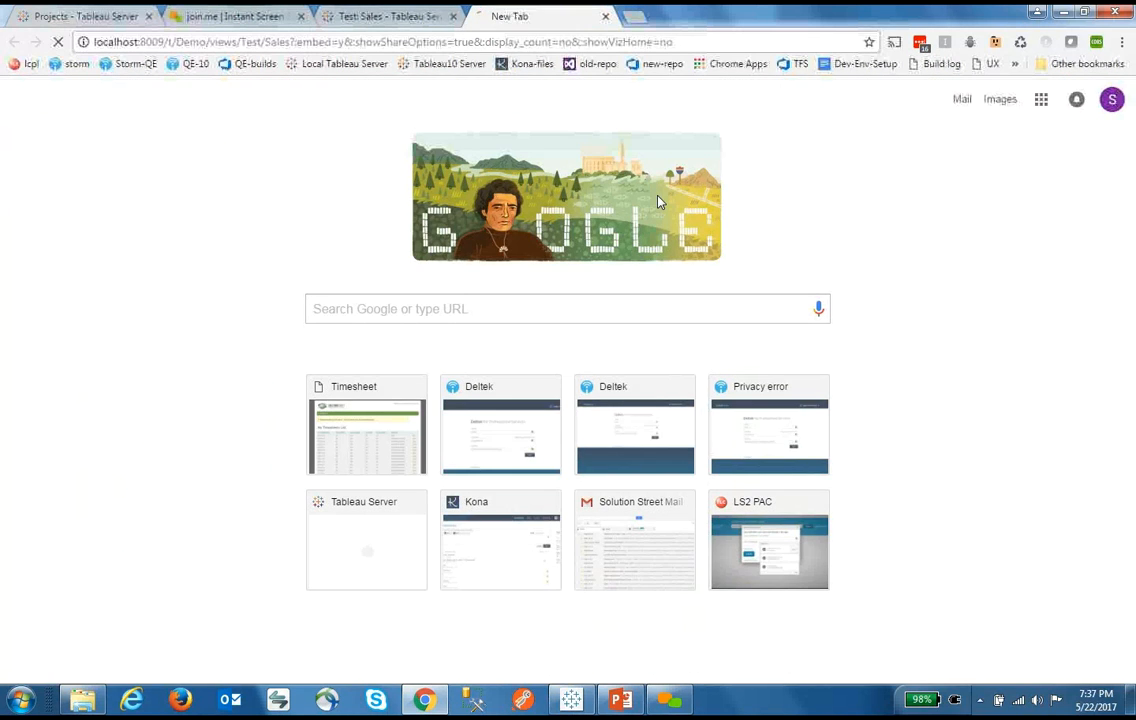
key(Return)
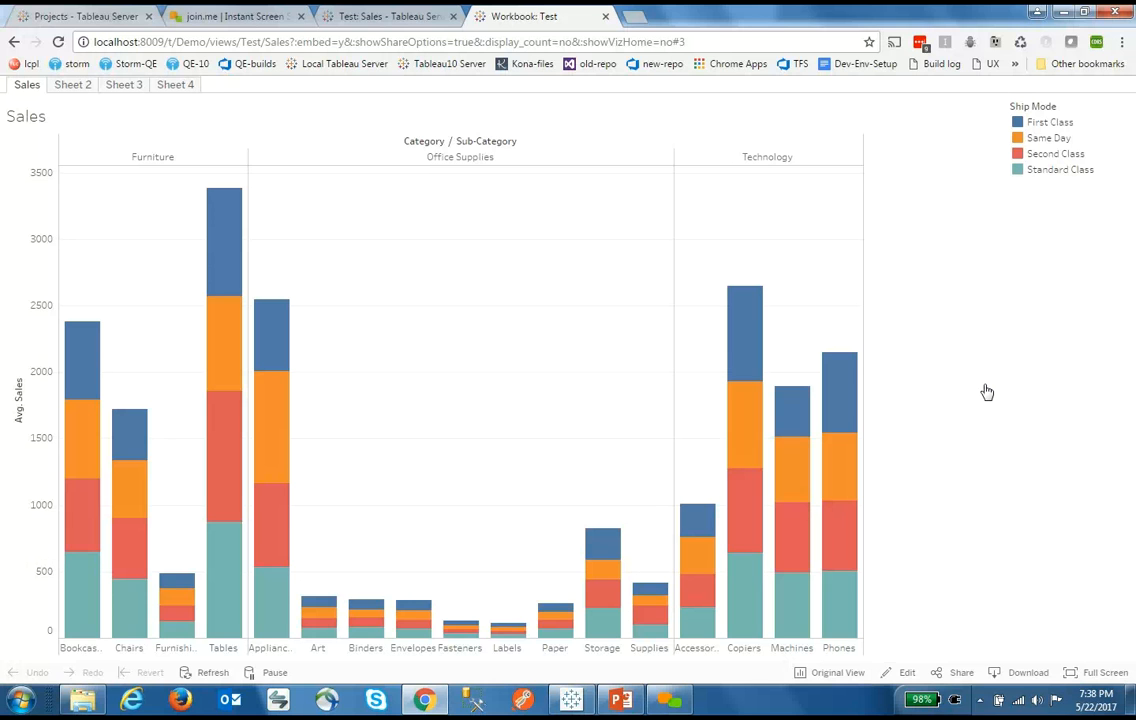
click(220, 231)
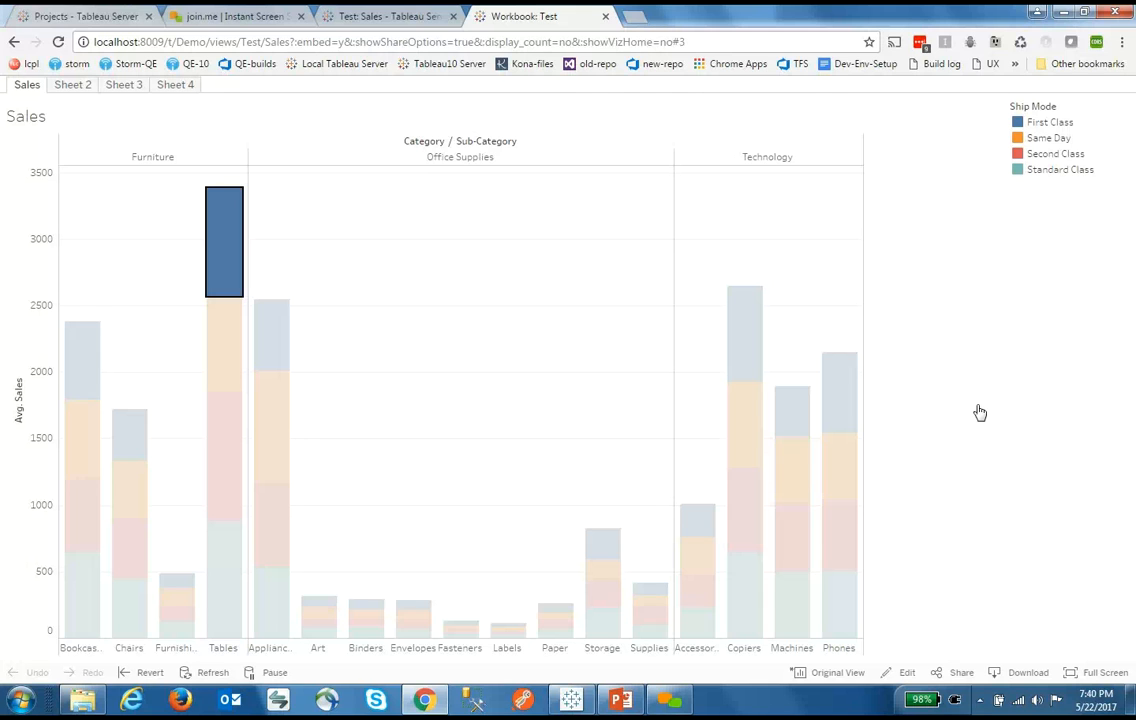
click(388, 17)
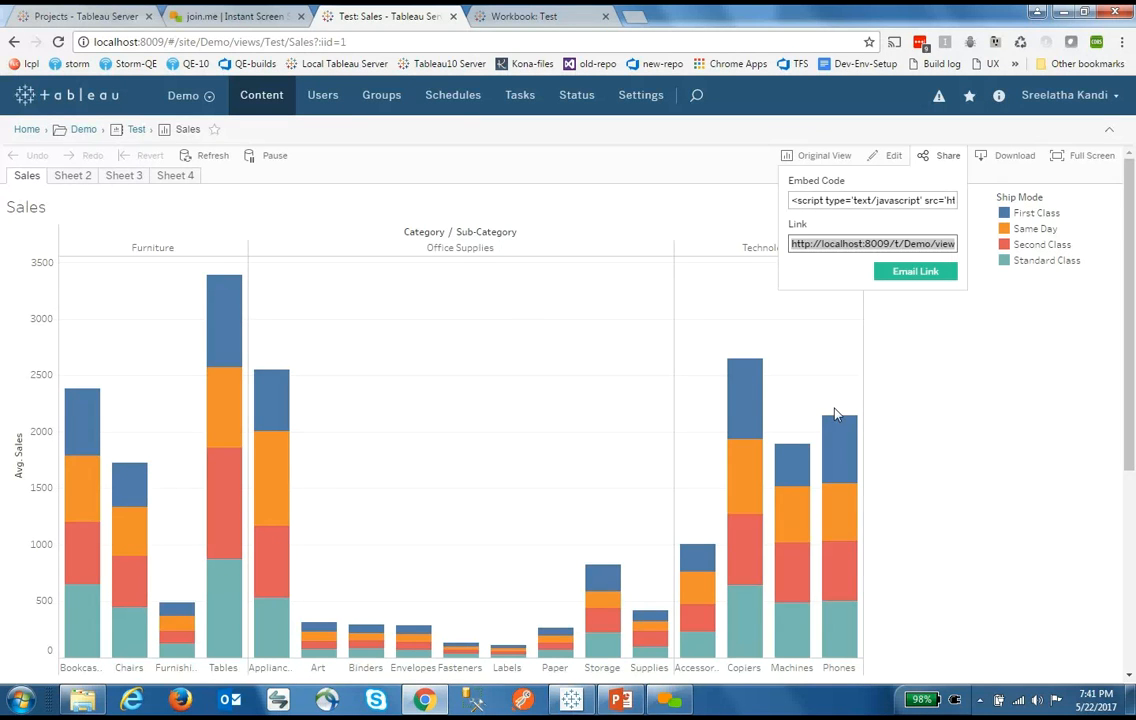
Close the Share popup on the Sales view and open a new blank browser tab
click(930, 418)
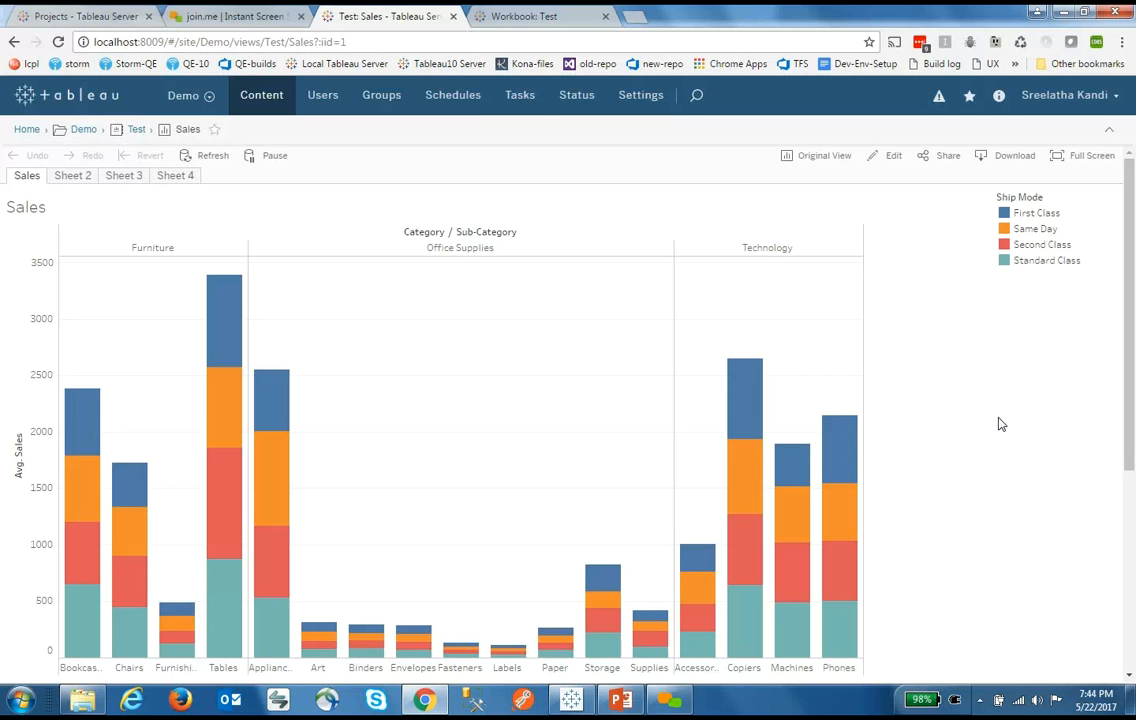
key(ctrl+t)
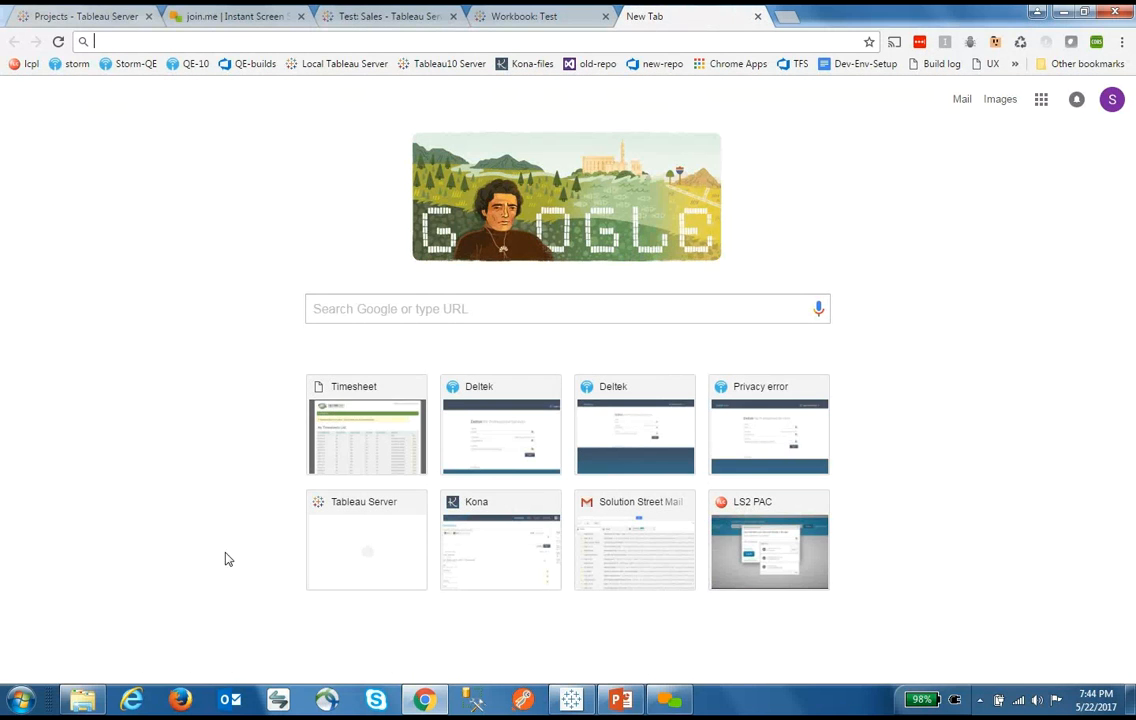
Open embed.html from the jsApi folder to see the embedded Sales and Profits comparison
click(88, 703)
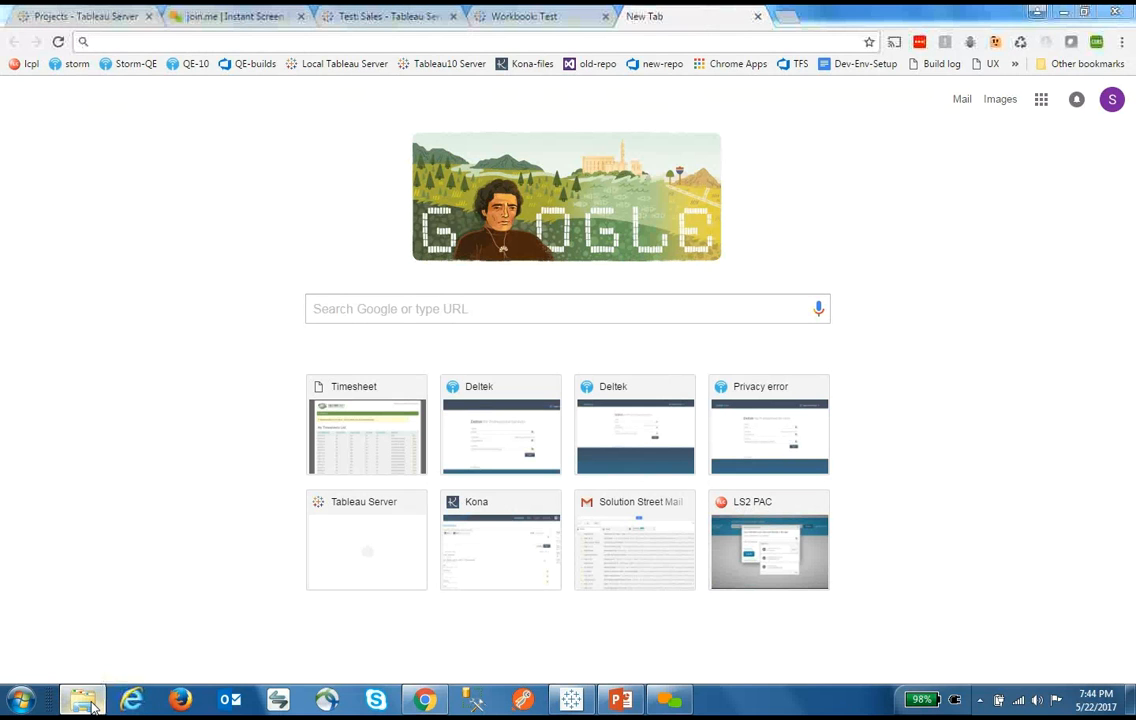
double_click(490, 231)
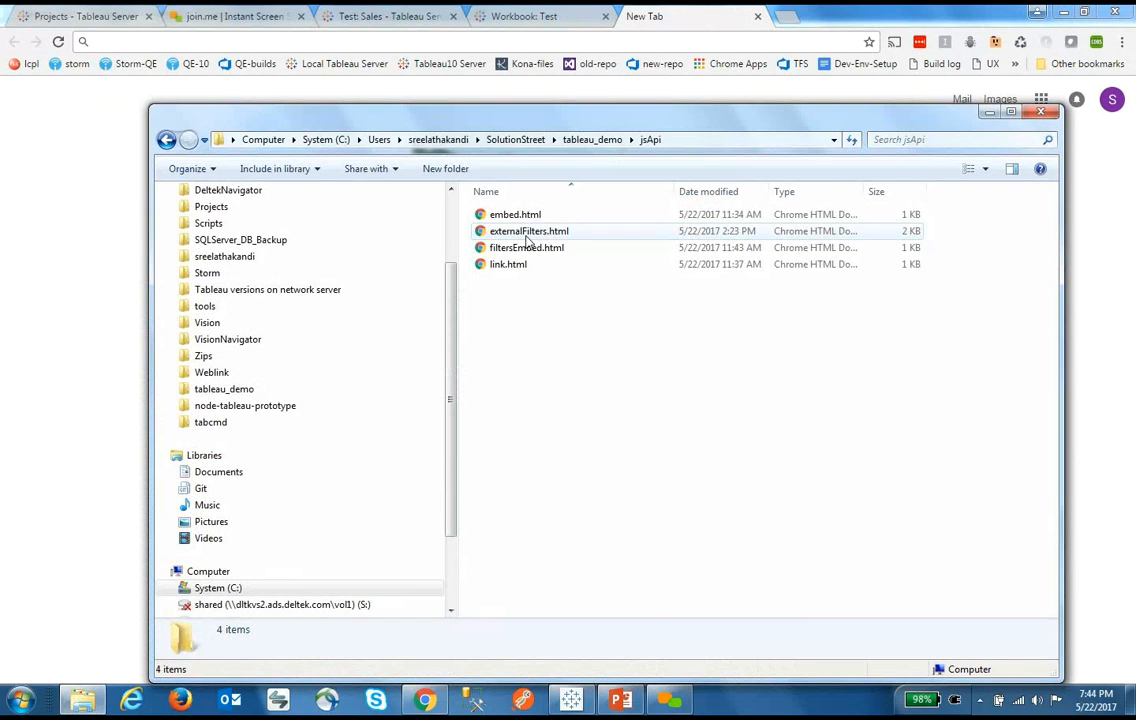
double_click(515, 214)
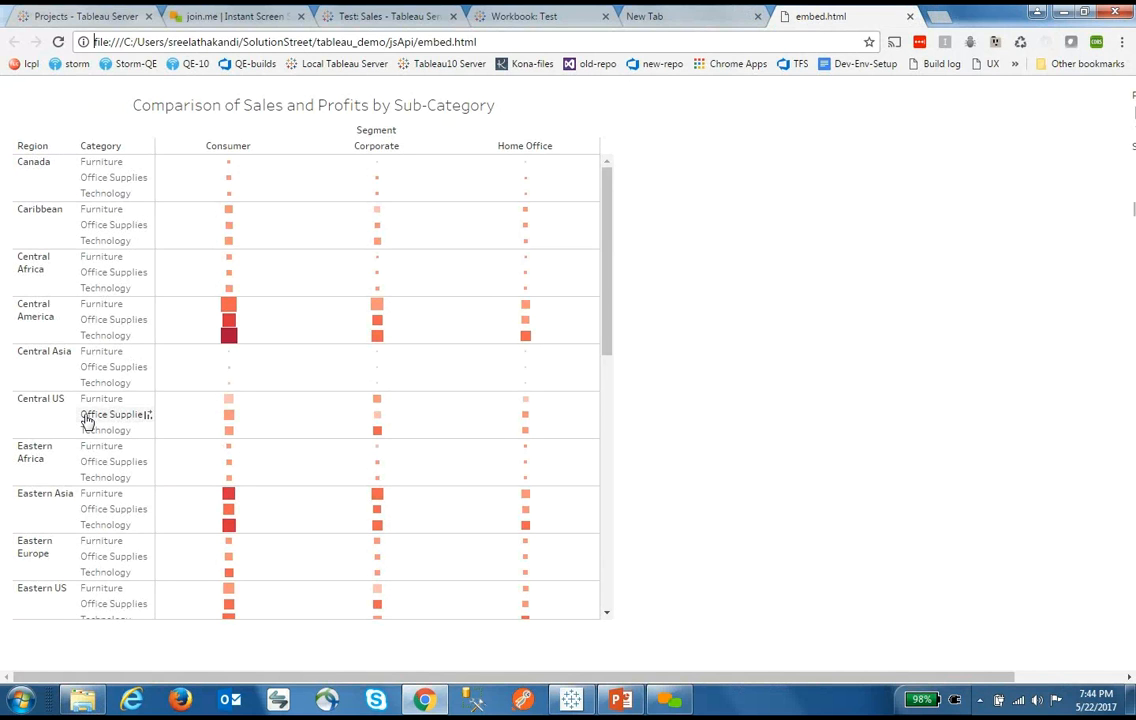
key(ctrl+t)
key(alt+Tab)
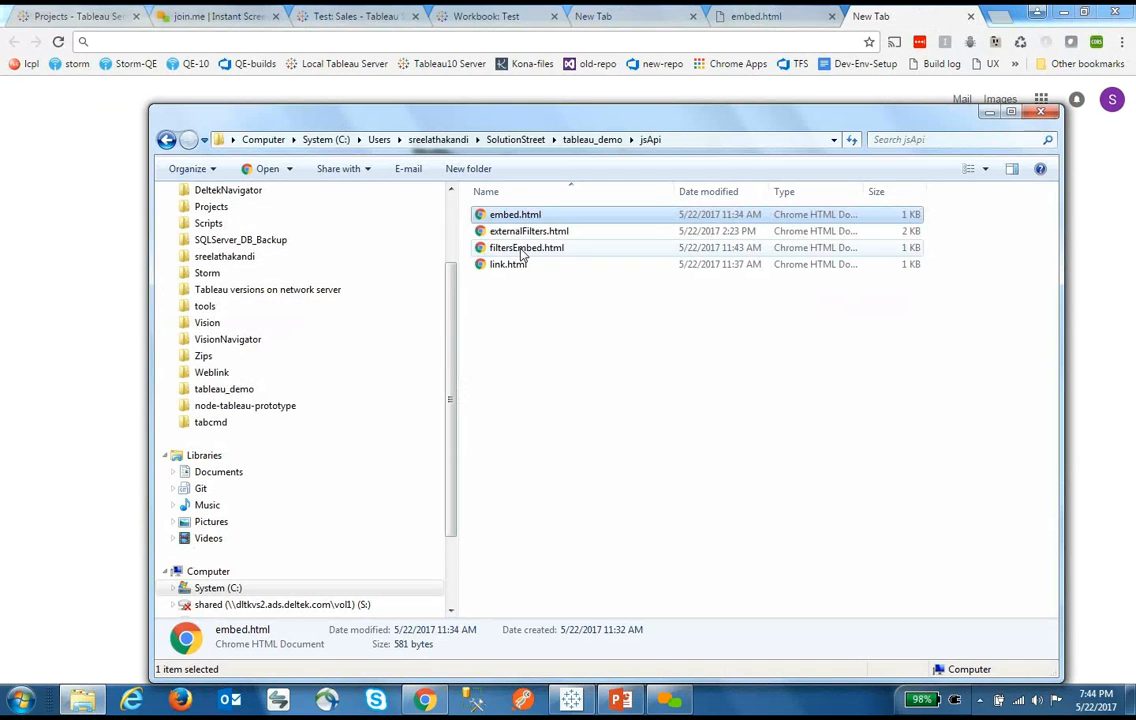
Open filtersEmbed.html and uncheck Furniture in the Profits by Category filter
double_click(522, 249)
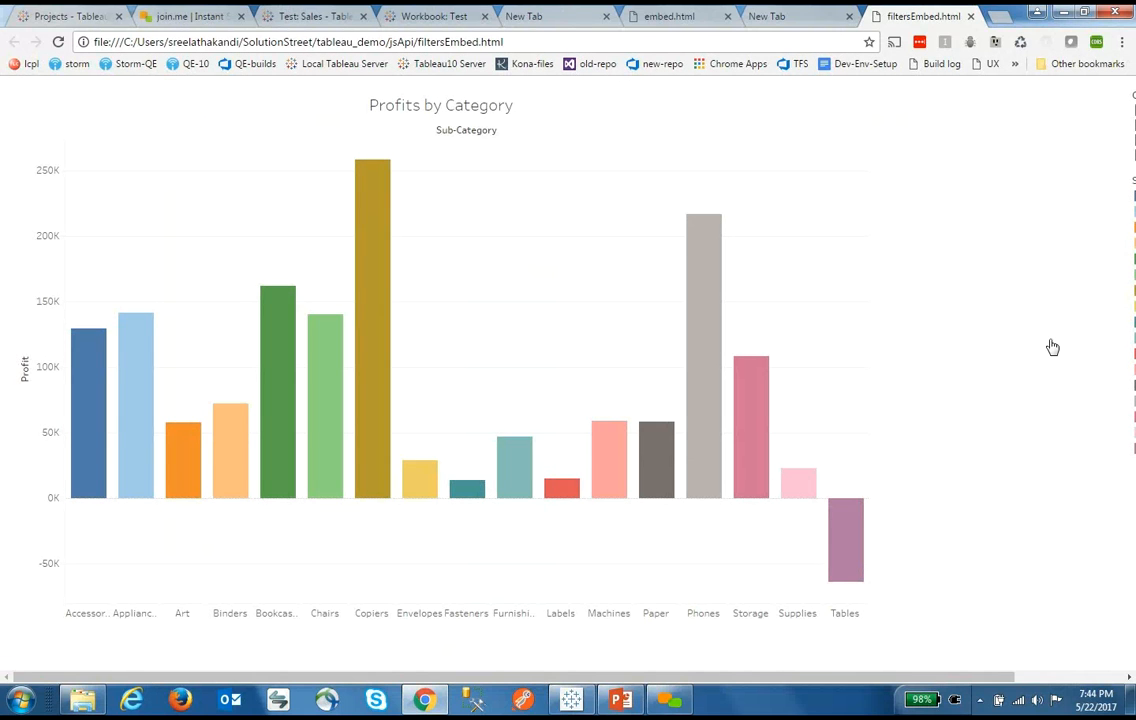
drag(922, 678, 1052, 684)
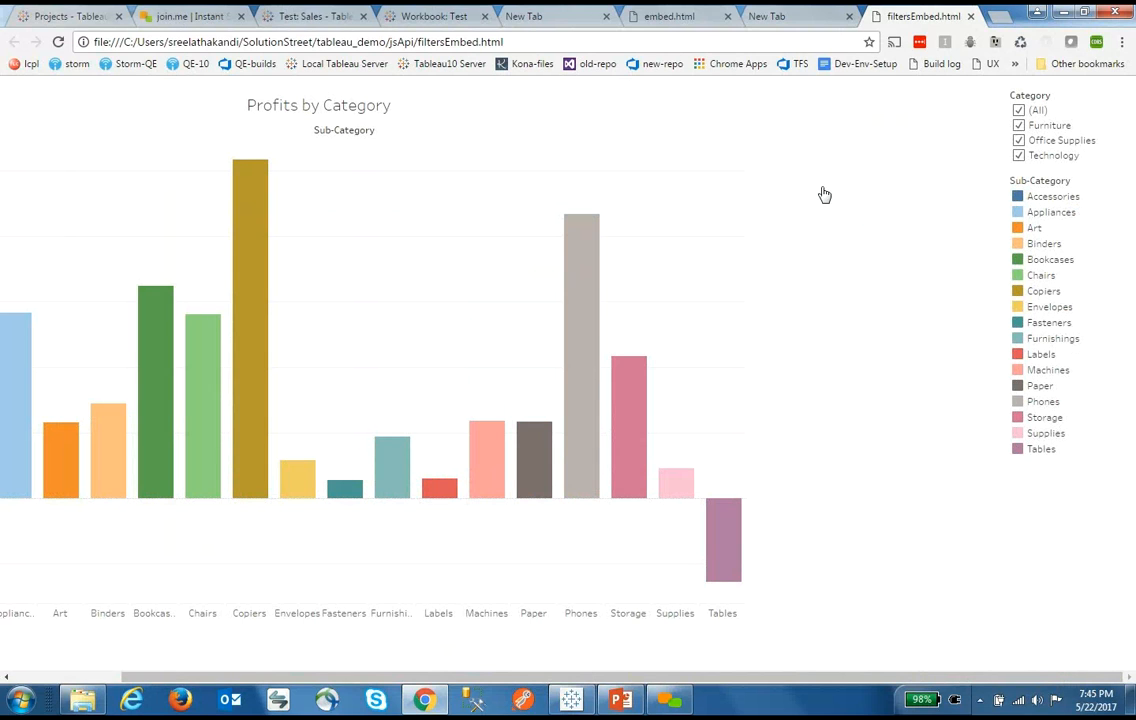
click(1019, 126)
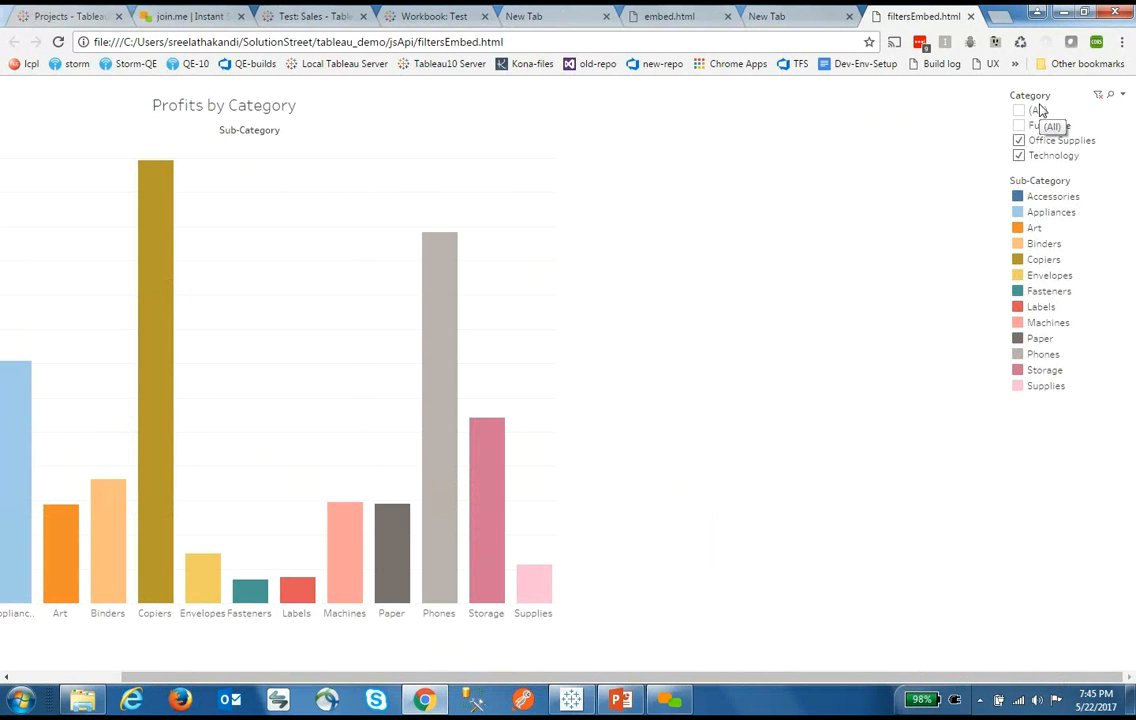
Open externalFilters.html and choose Furniture in its category dropdown
key(ctrl+t)
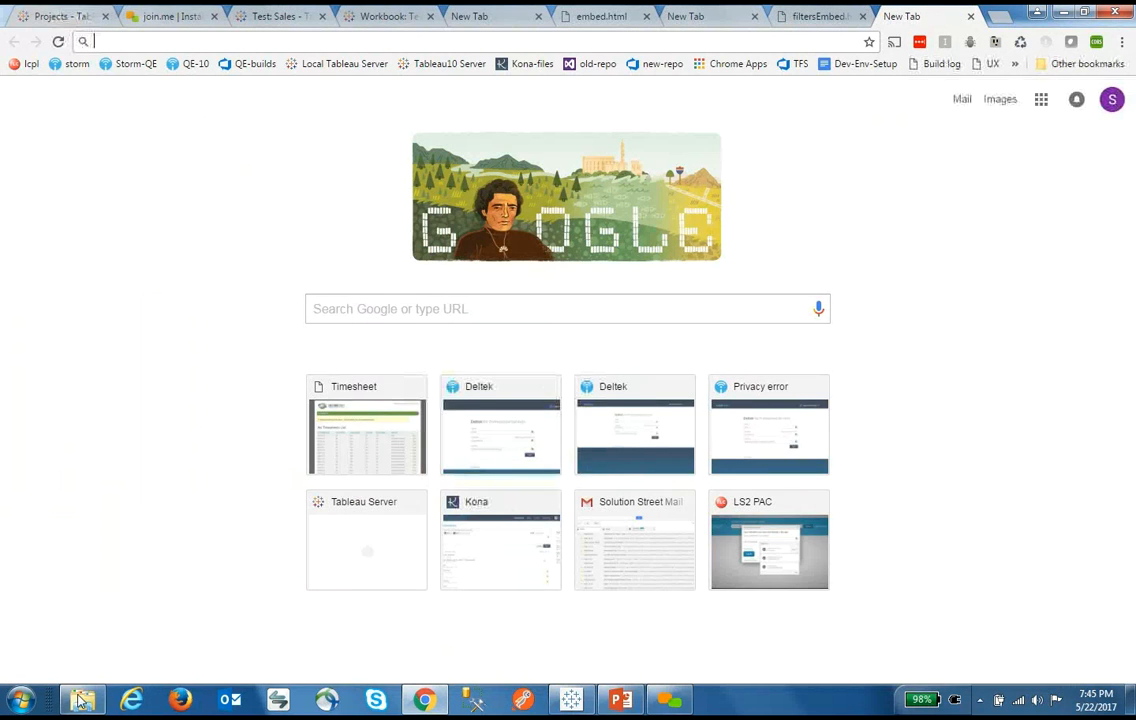
key(alt+Tab)
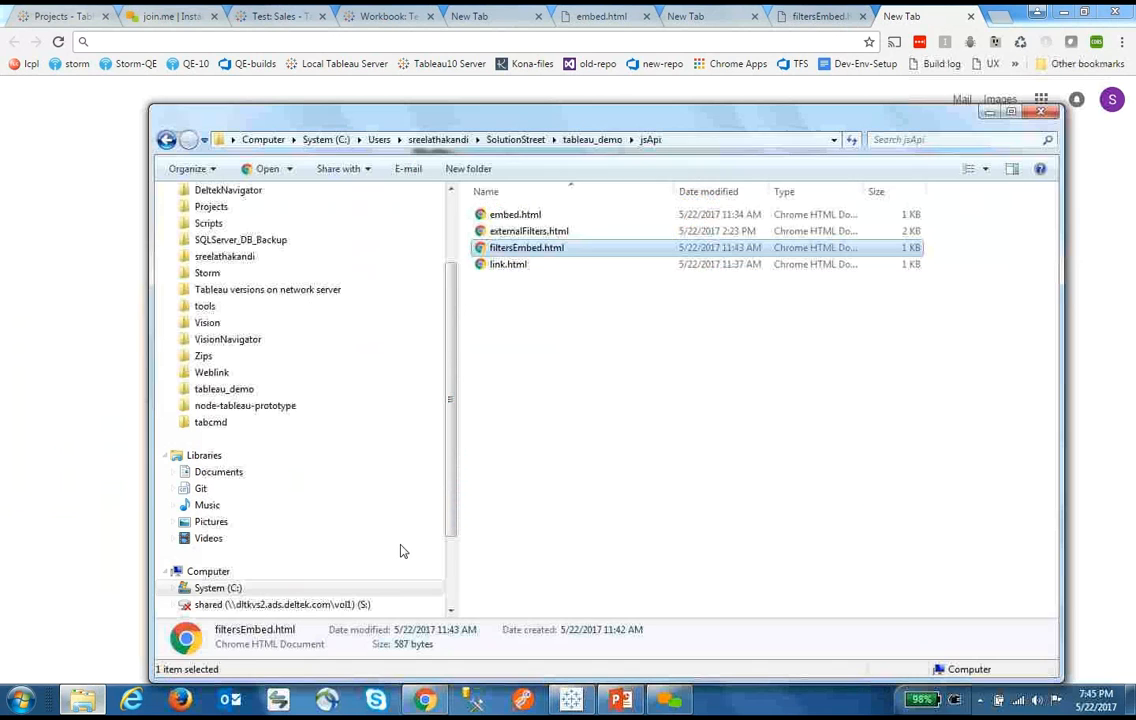
double_click(540, 231)
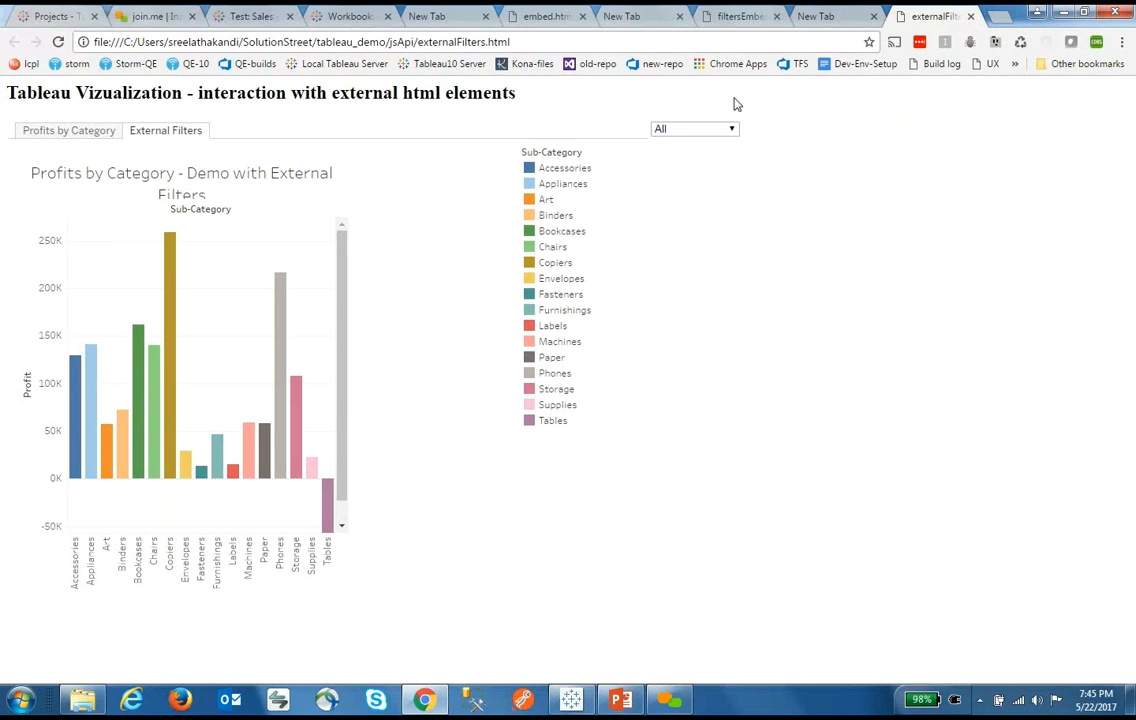
click(728, 132)
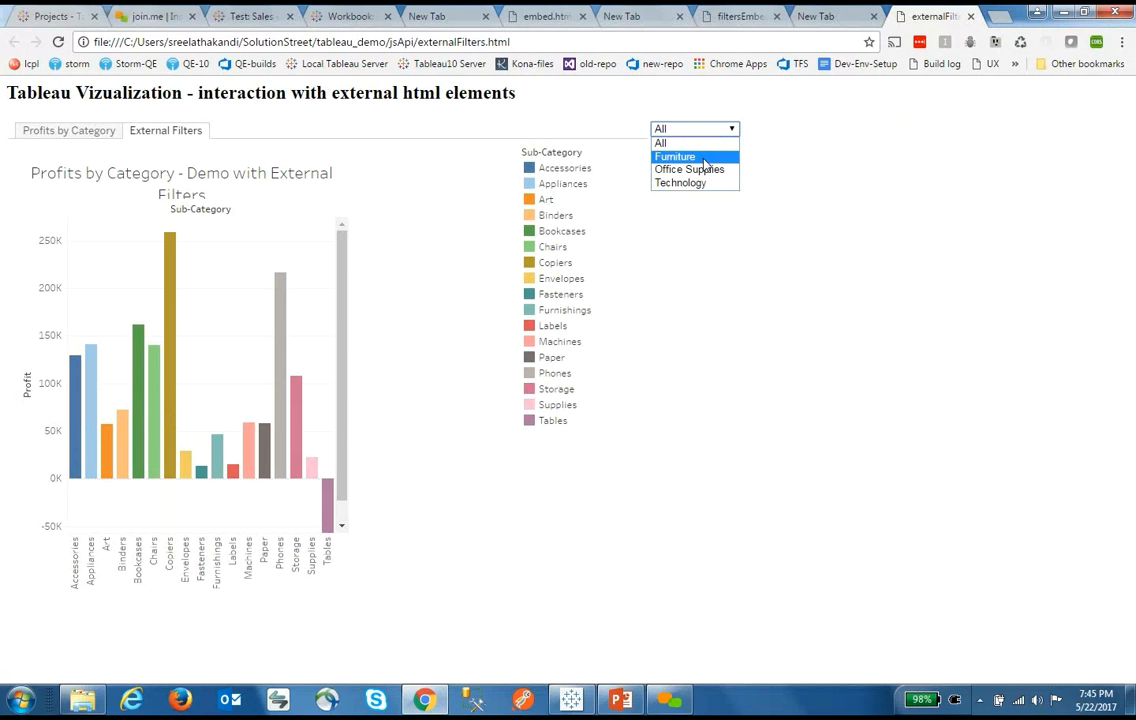
click(690, 157)
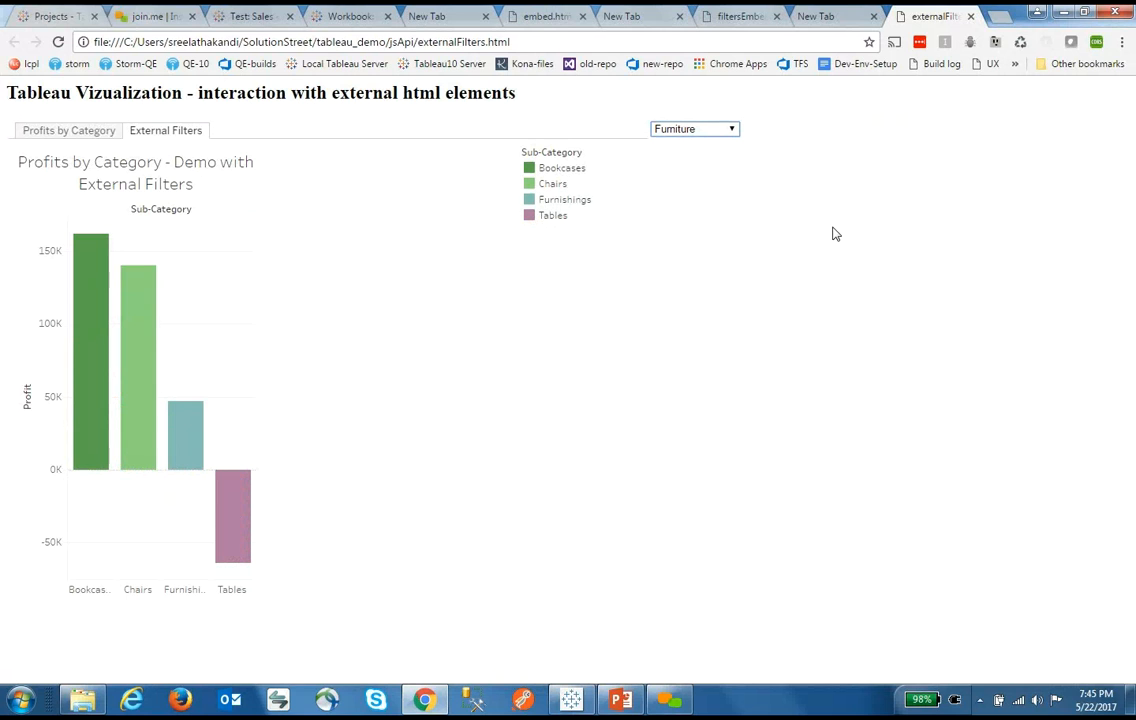
Limit the Profits by Category filter to Furniture only, then return to Tableau's Sheet 4
click(81, 134)
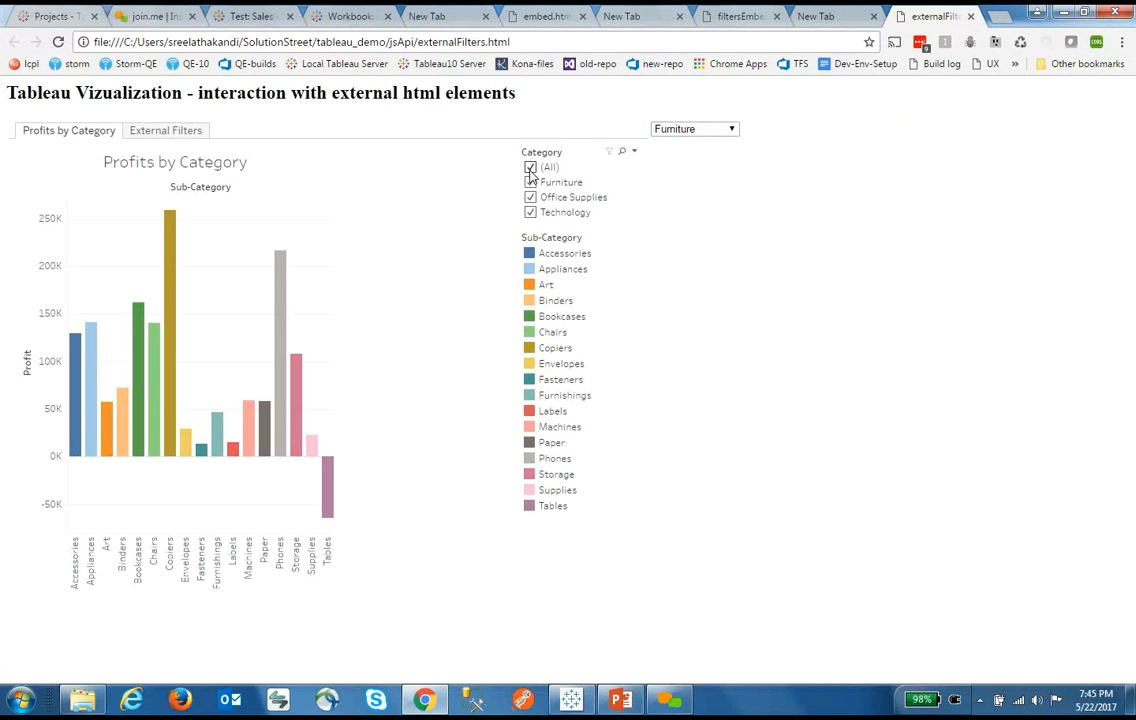
click(530, 168)
click(530, 182)
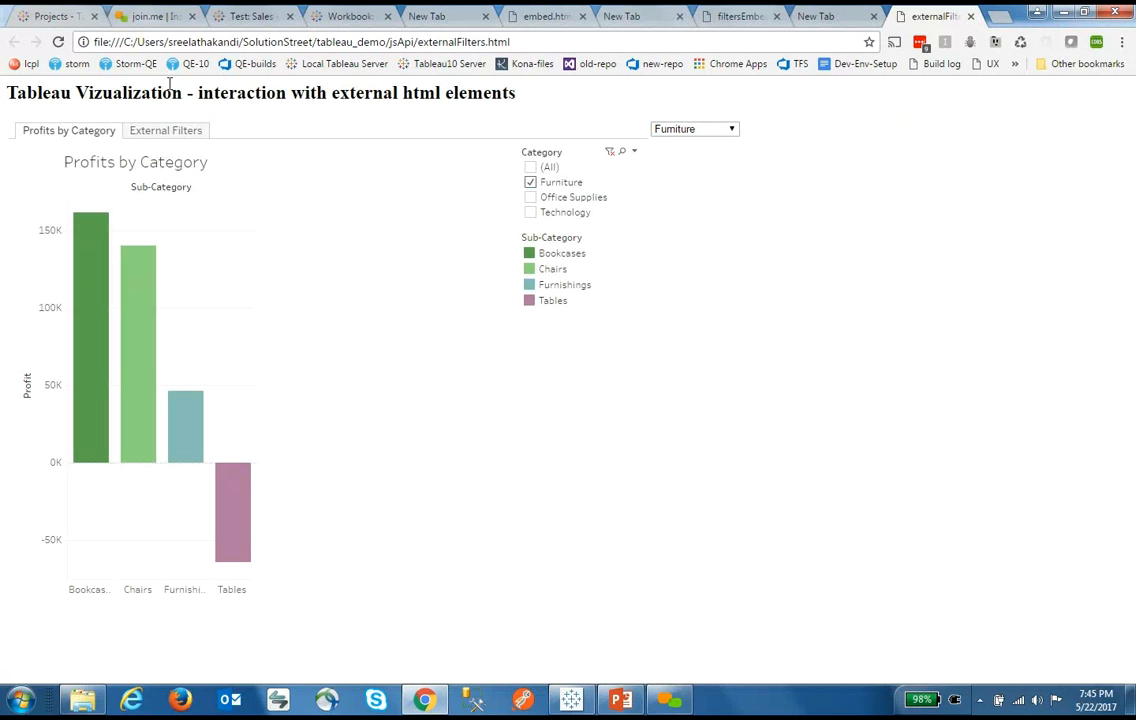
click(160, 138)
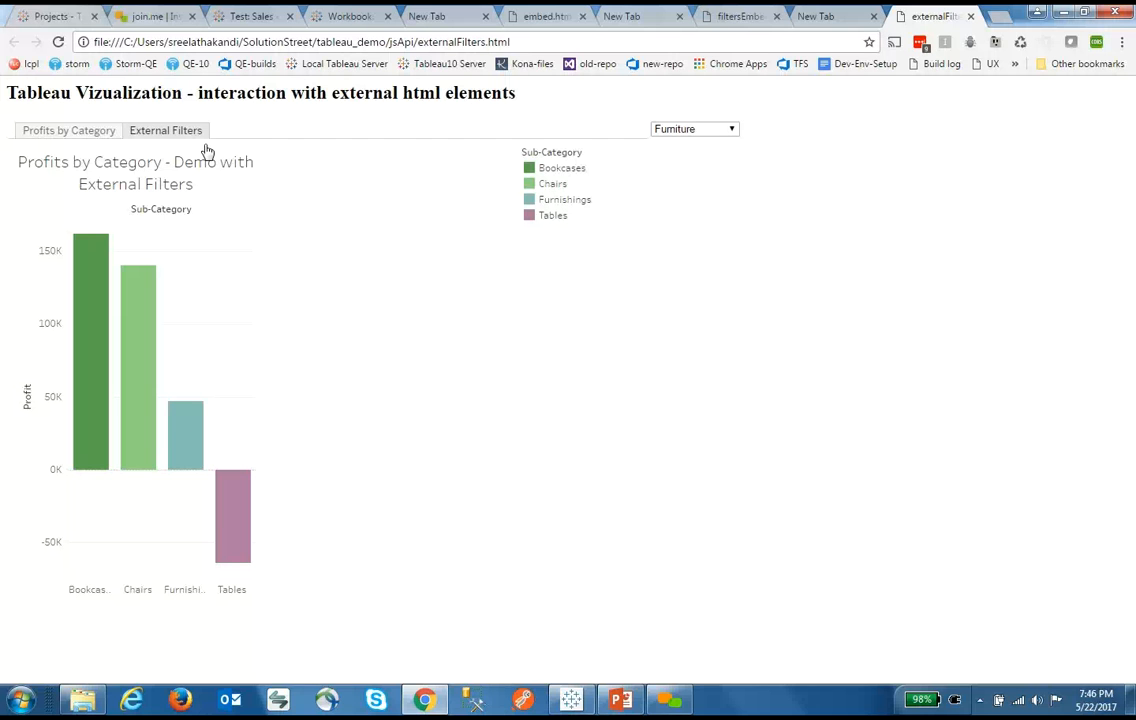
click(570, 700)
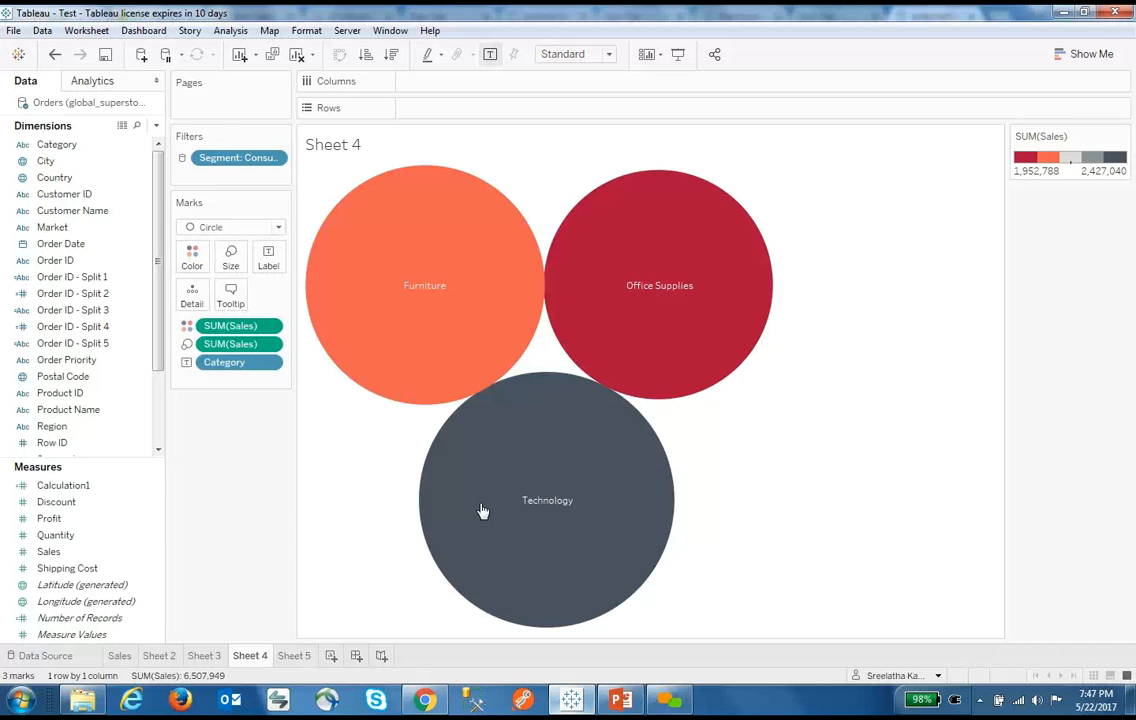
Inspect the Technology bubble and the Orders table on the Data Source page, then return to Chrome
mouse_move(462, 484)
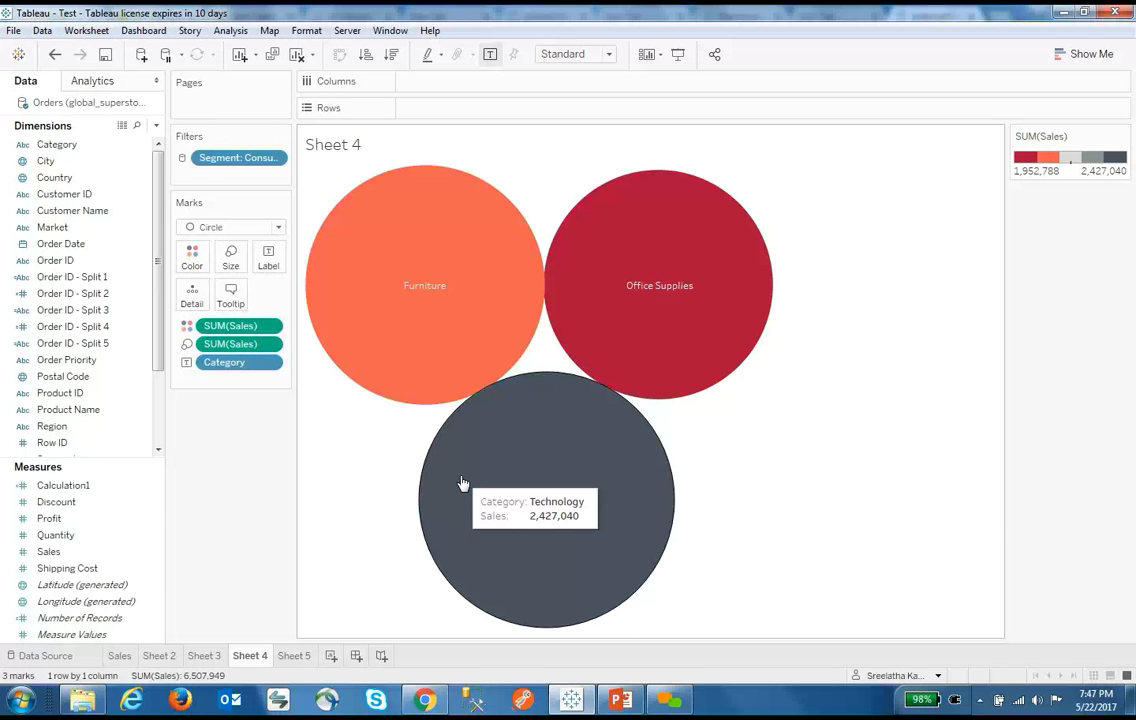
click(45, 656)
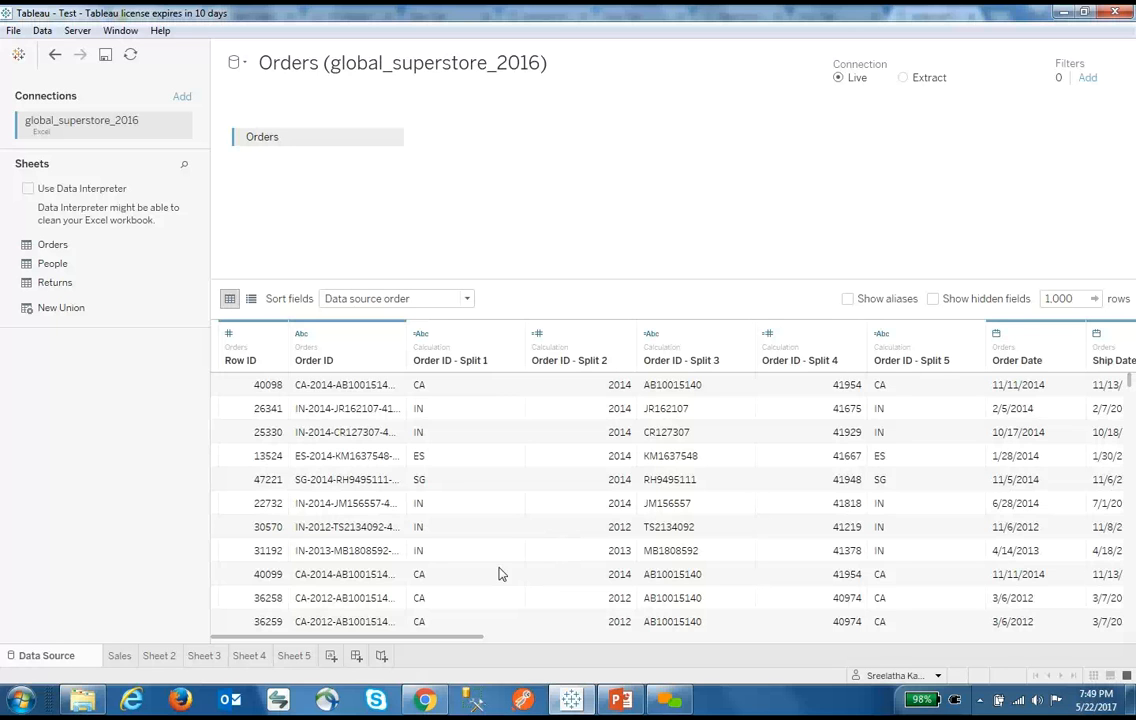
click(425, 702)
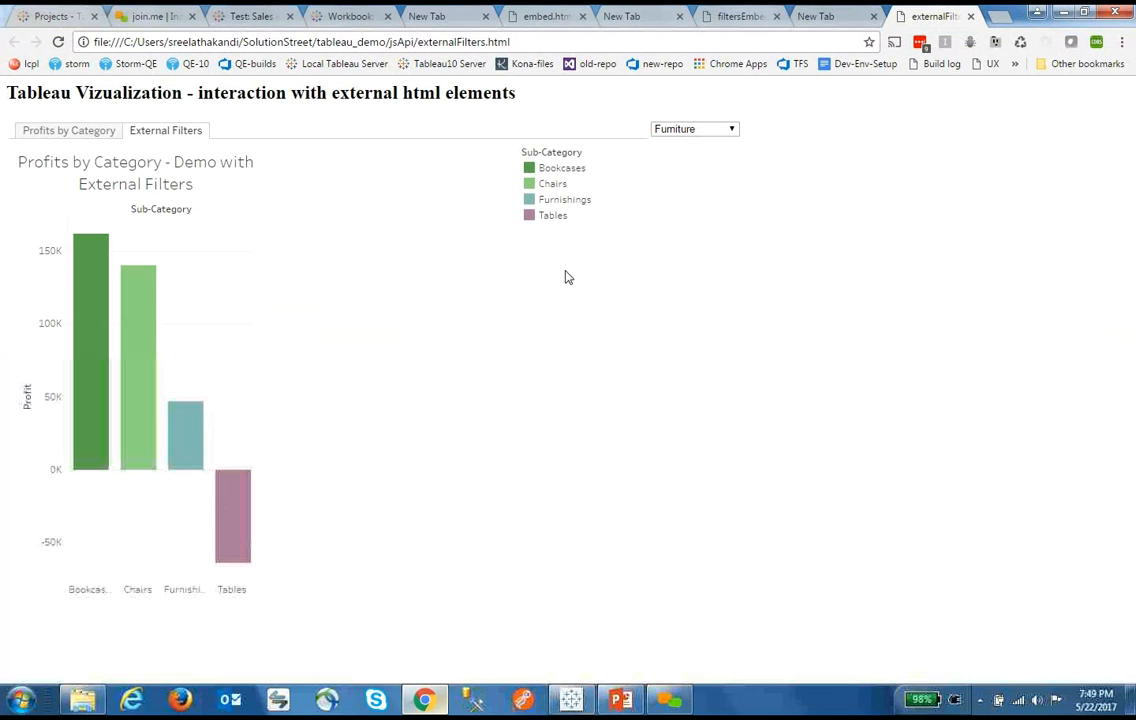
Browse the Demo site's Users, Settings, Status and Tasks pages in turn
click(45, 16)
click(323, 97)
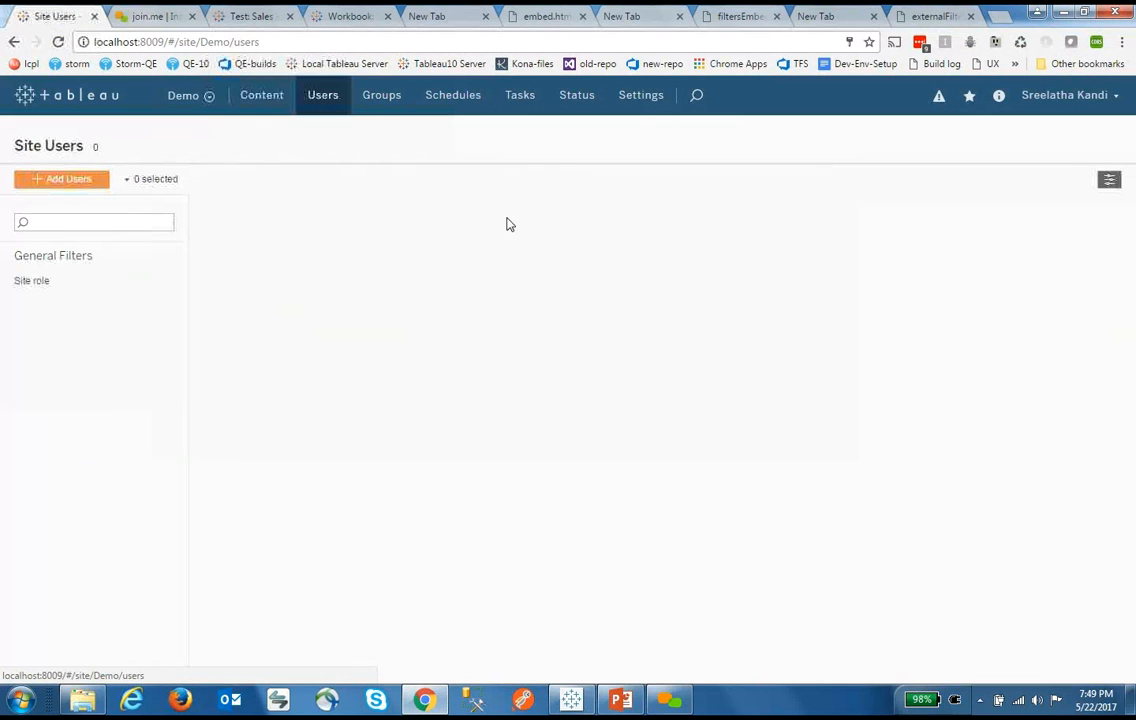
click(640, 108)
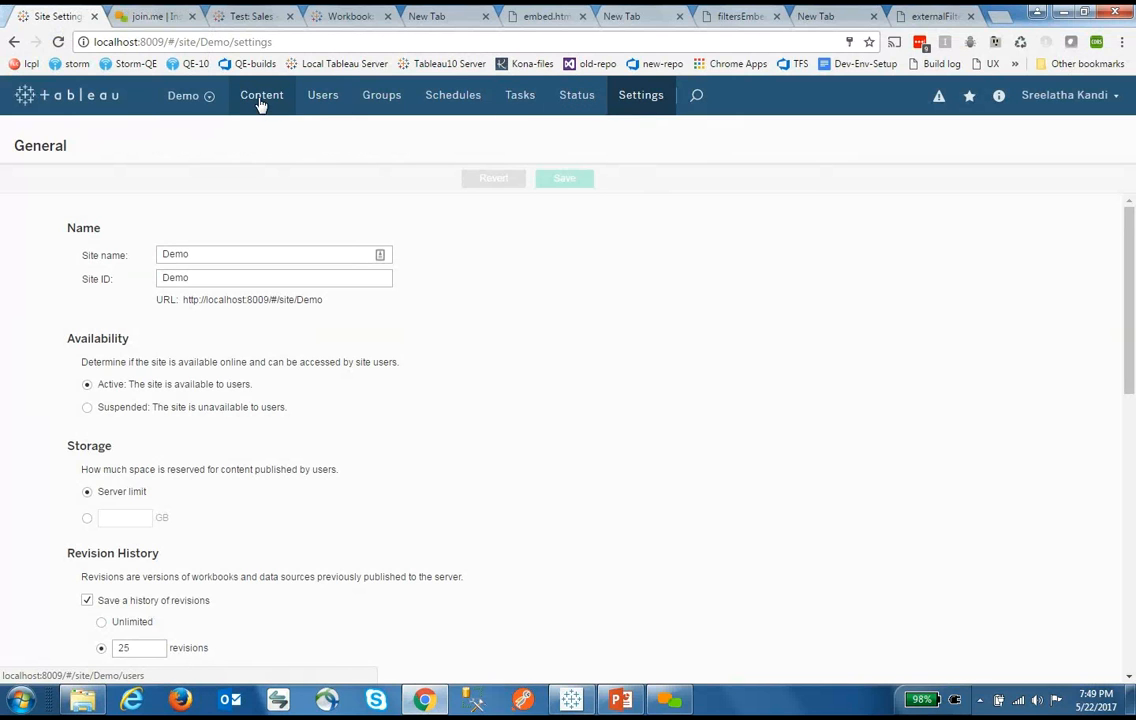
click(575, 100)
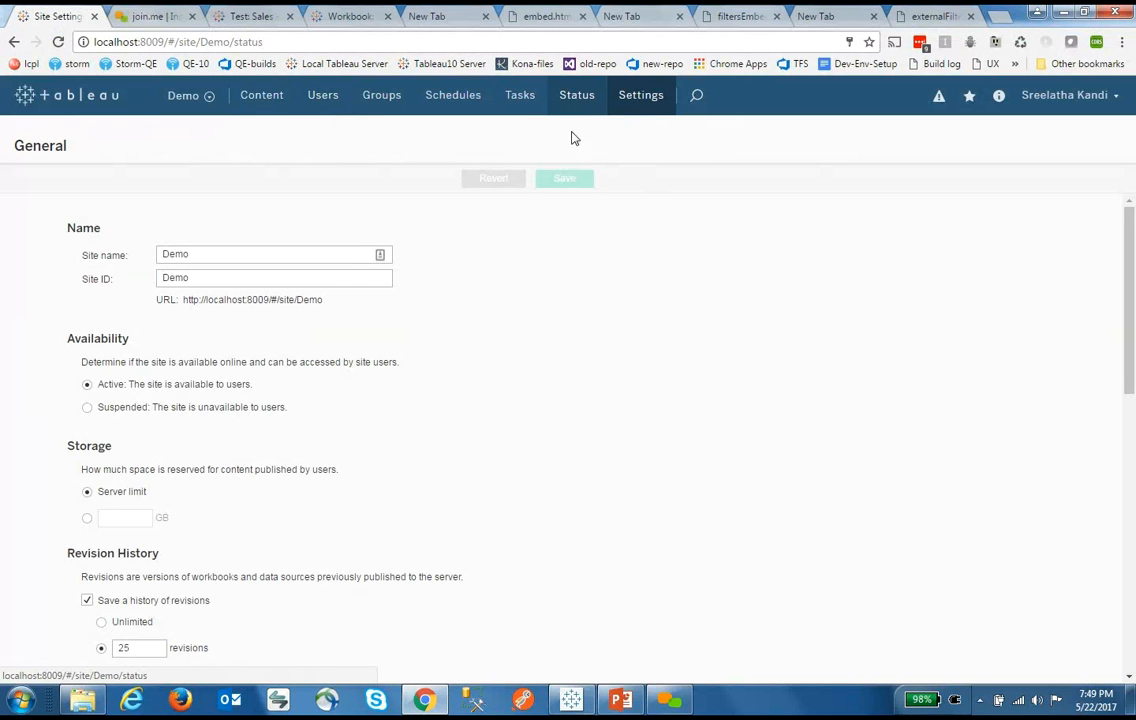
click(519, 96)
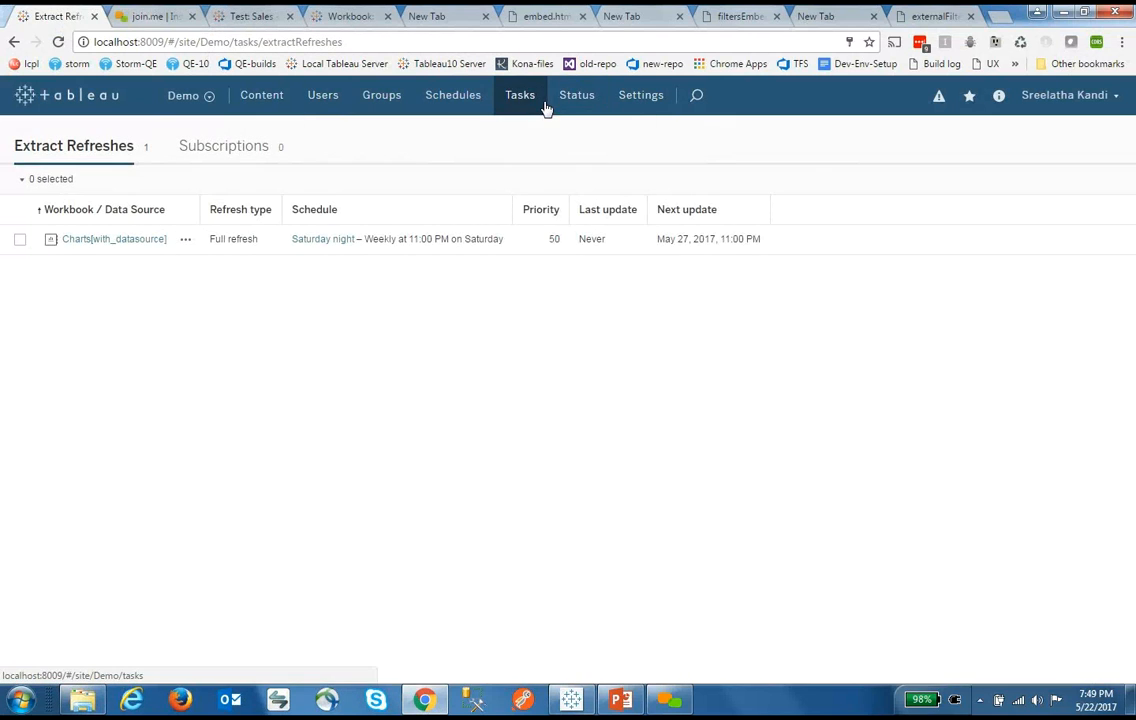
Revisit Settings and Users, then show the Groups page listing All Users with 1 user
click(631, 104)
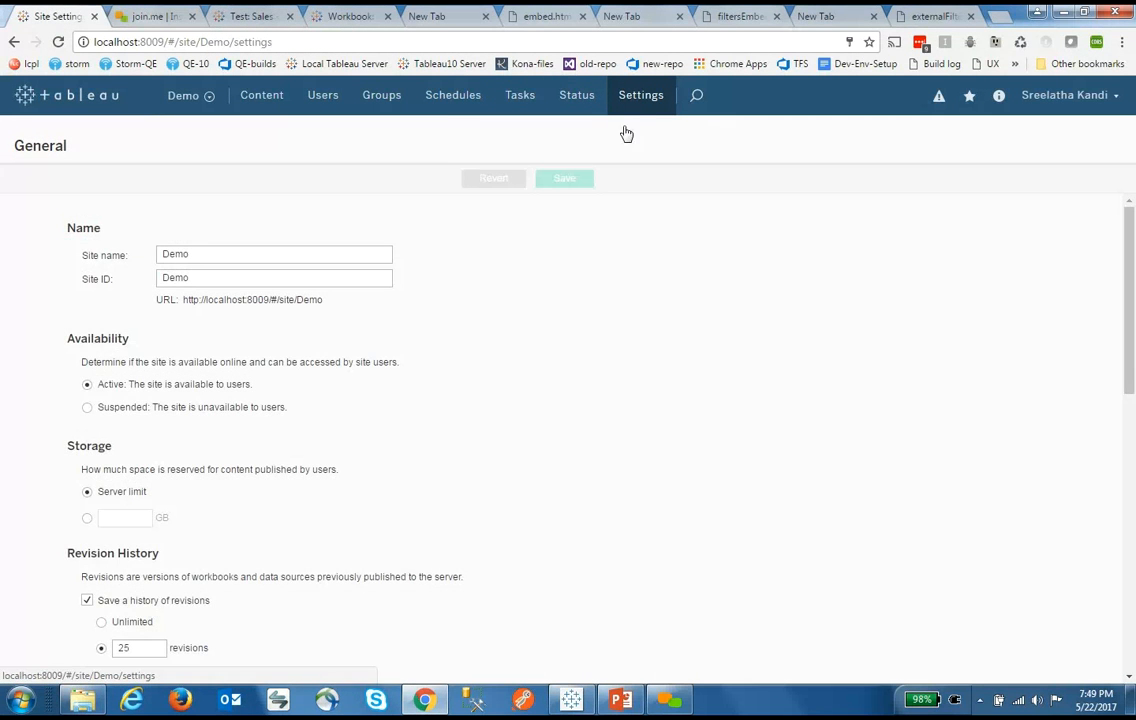
scroll(639, 241, down, 4)
scroll(639, 241, down, 4)
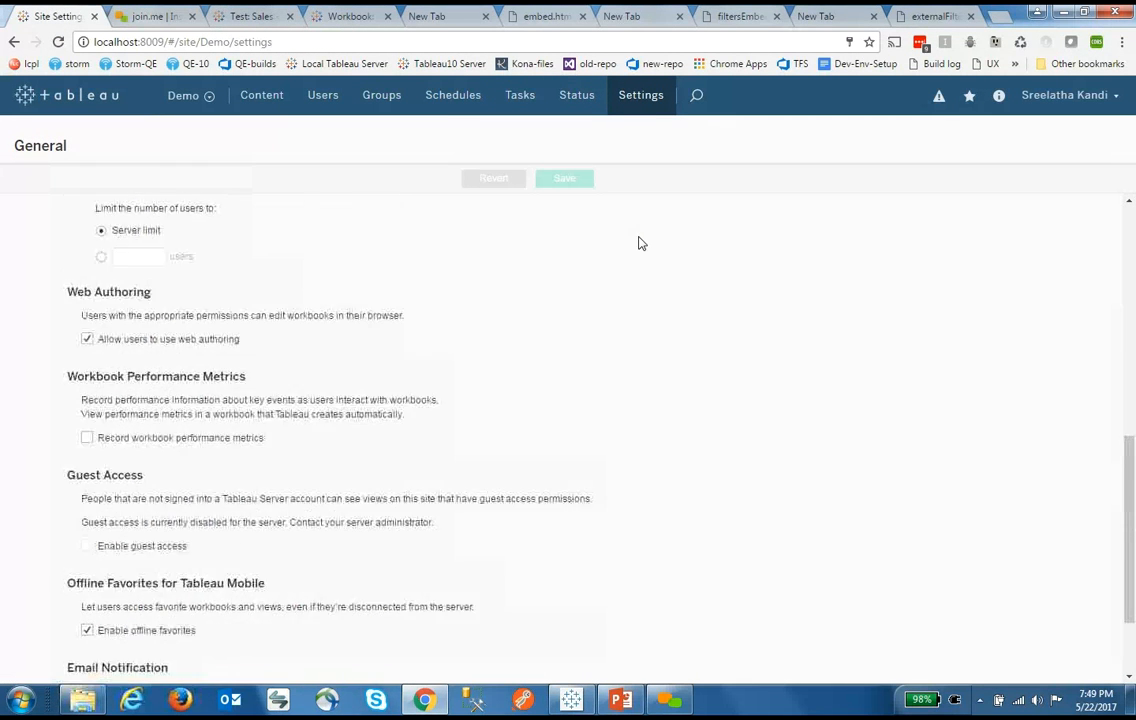
click(325, 101)
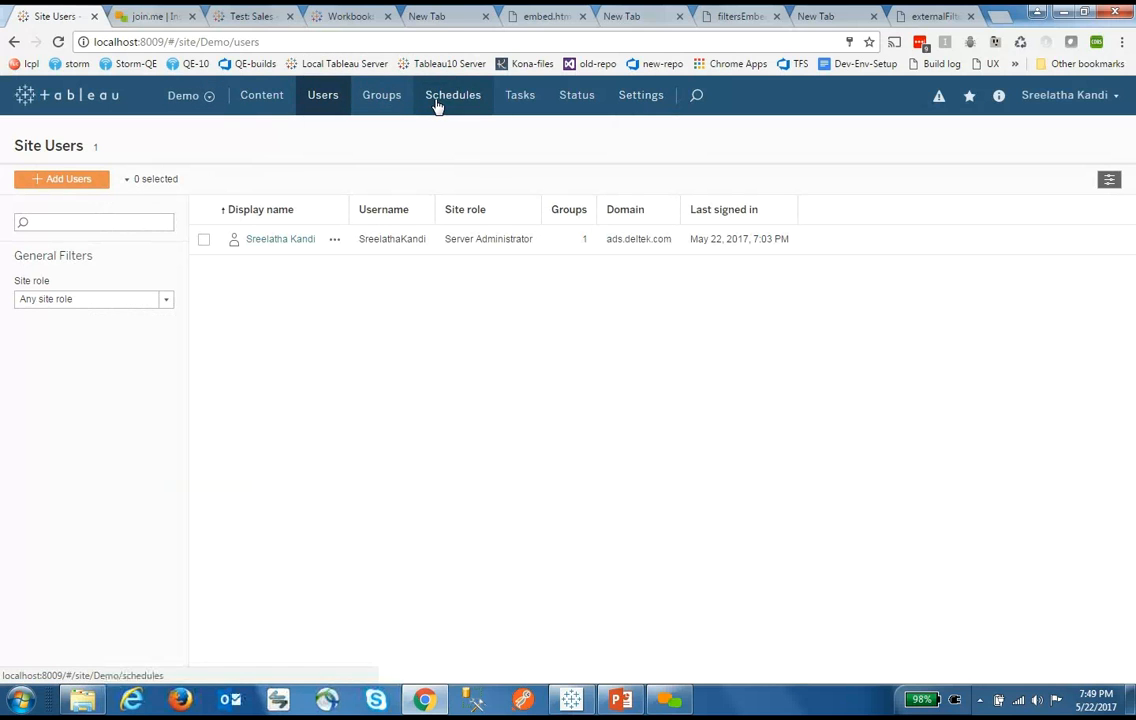
click(397, 104)
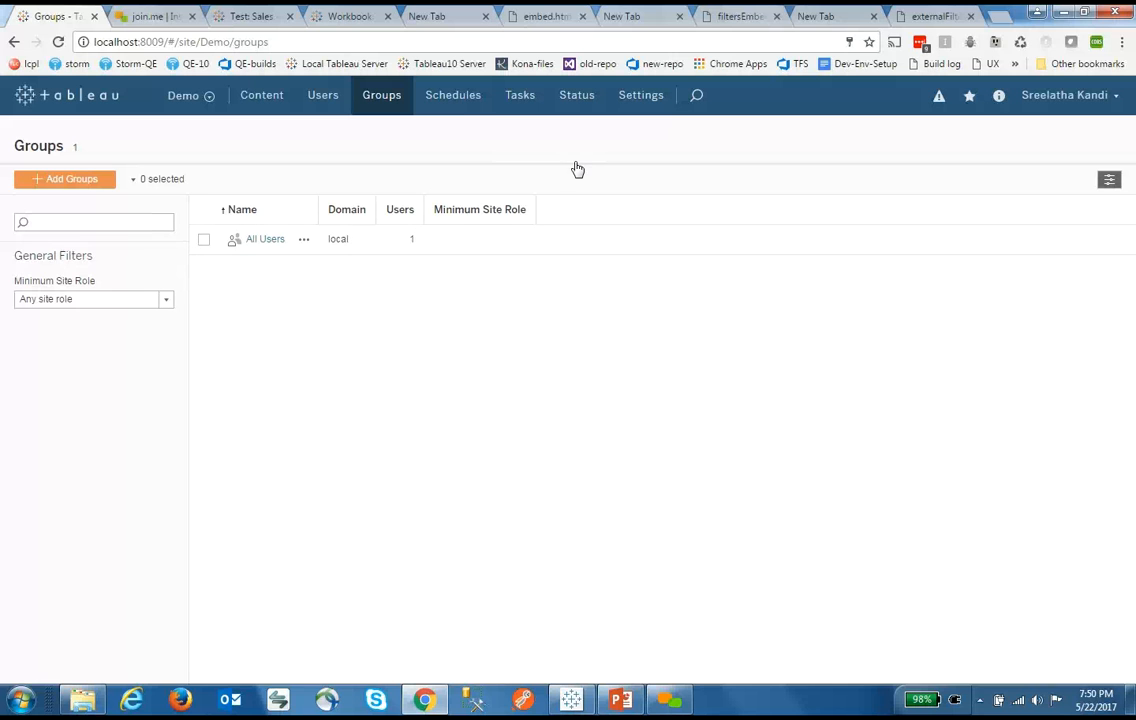
View the schedules and extract refresh tasks, then open the Saturday night schedule's details
click(459, 108)
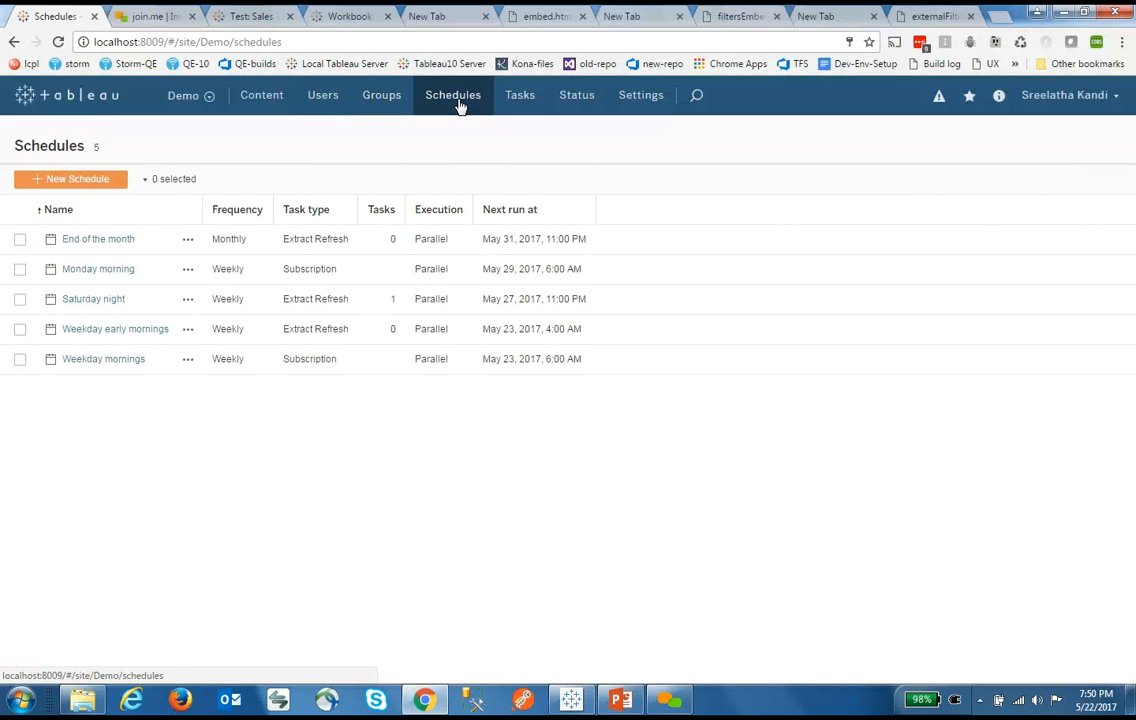
click(527, 104)
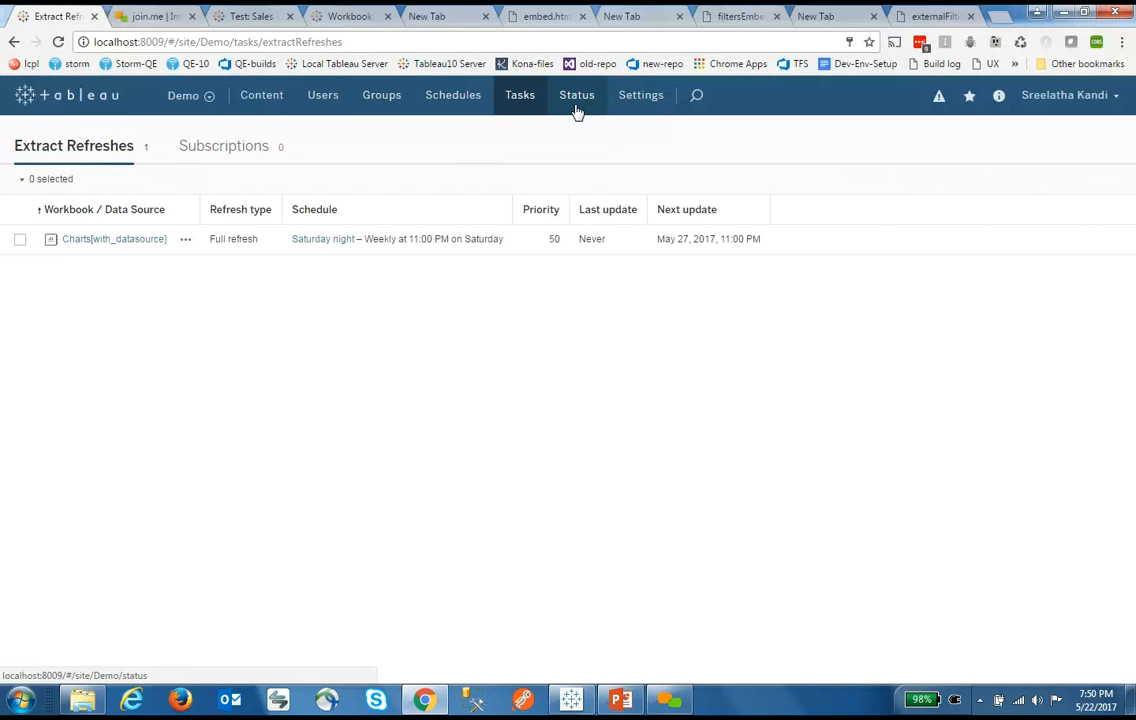
click(466, 106)
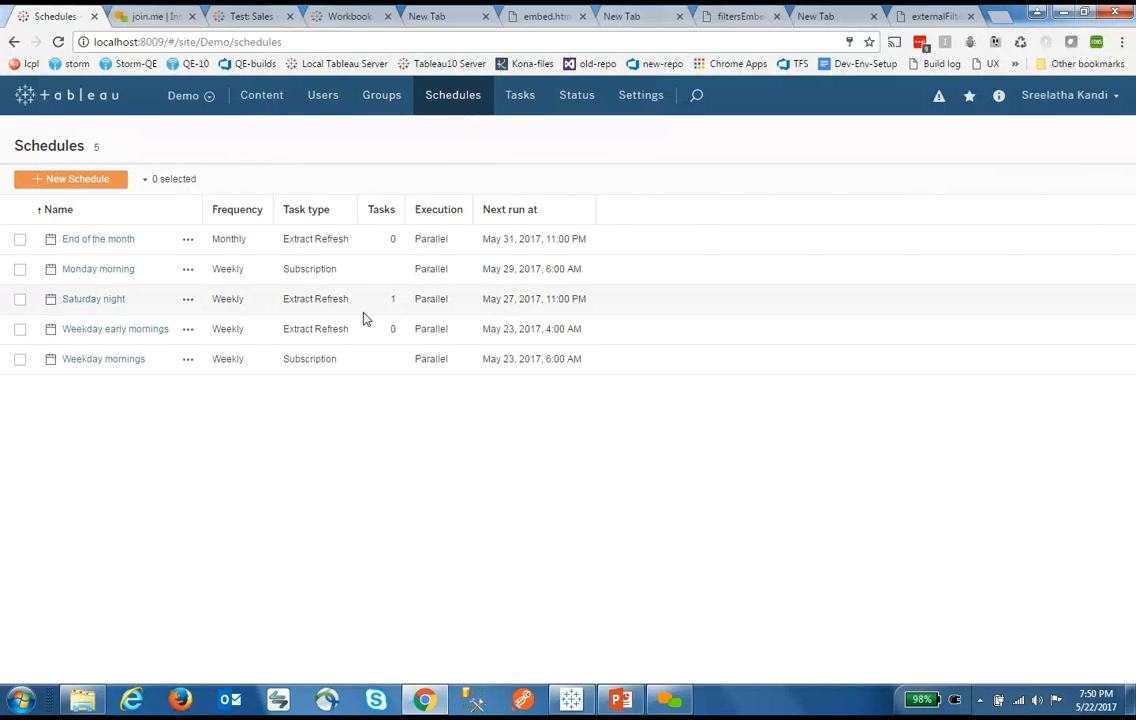
click(114, 302)
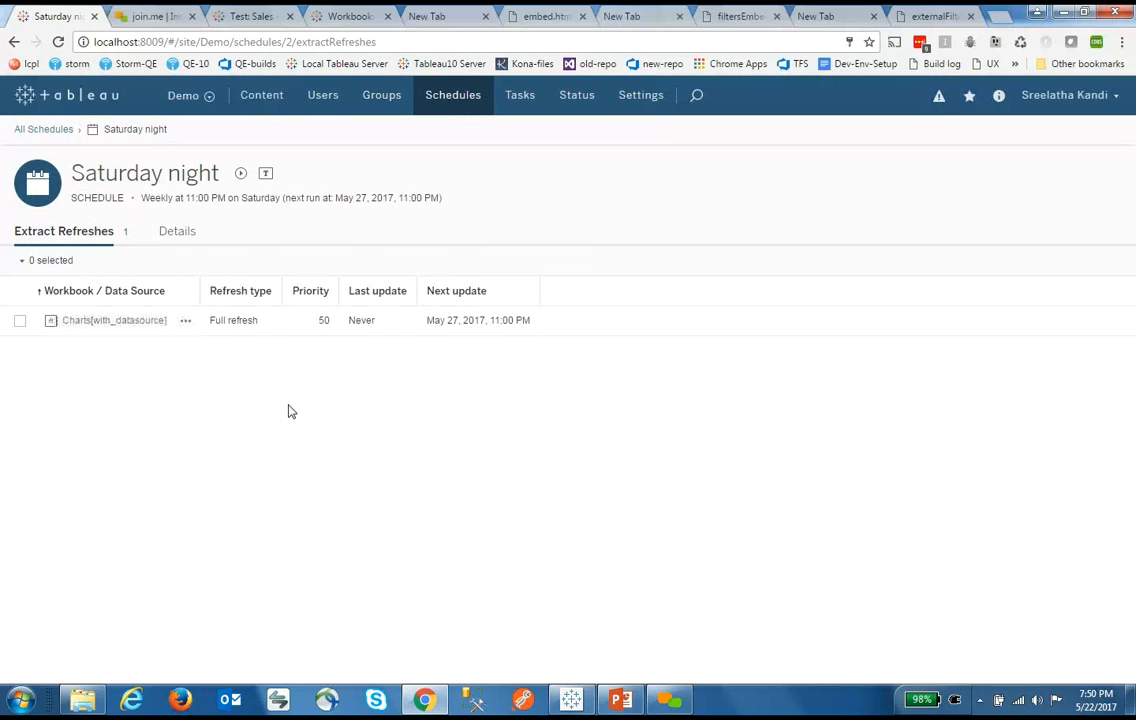
Switch to the Default site, then back to the Demo site's Projects page
click(205, 104)
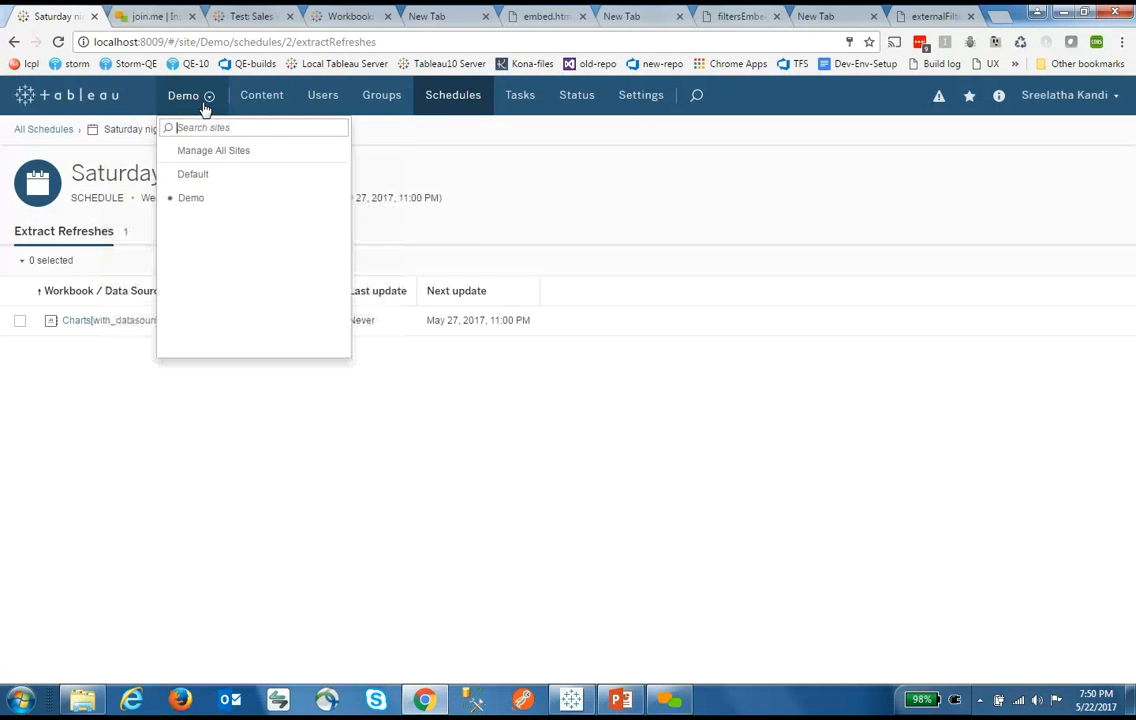
click(190, 176)
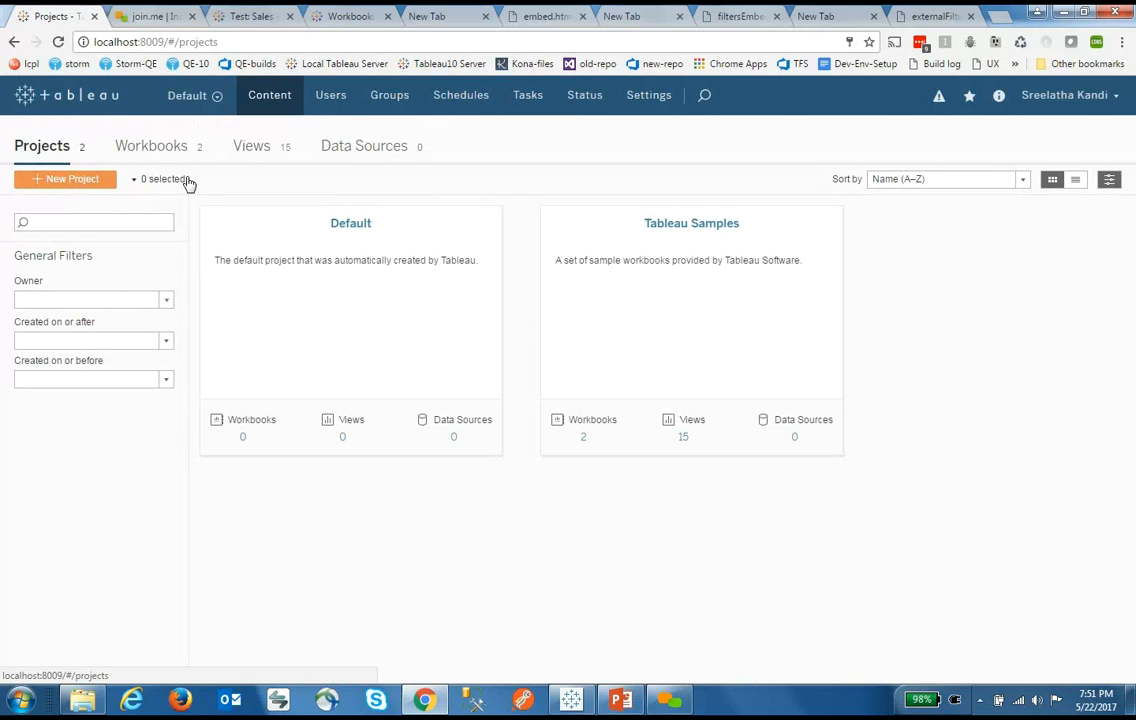
click(206, 101)
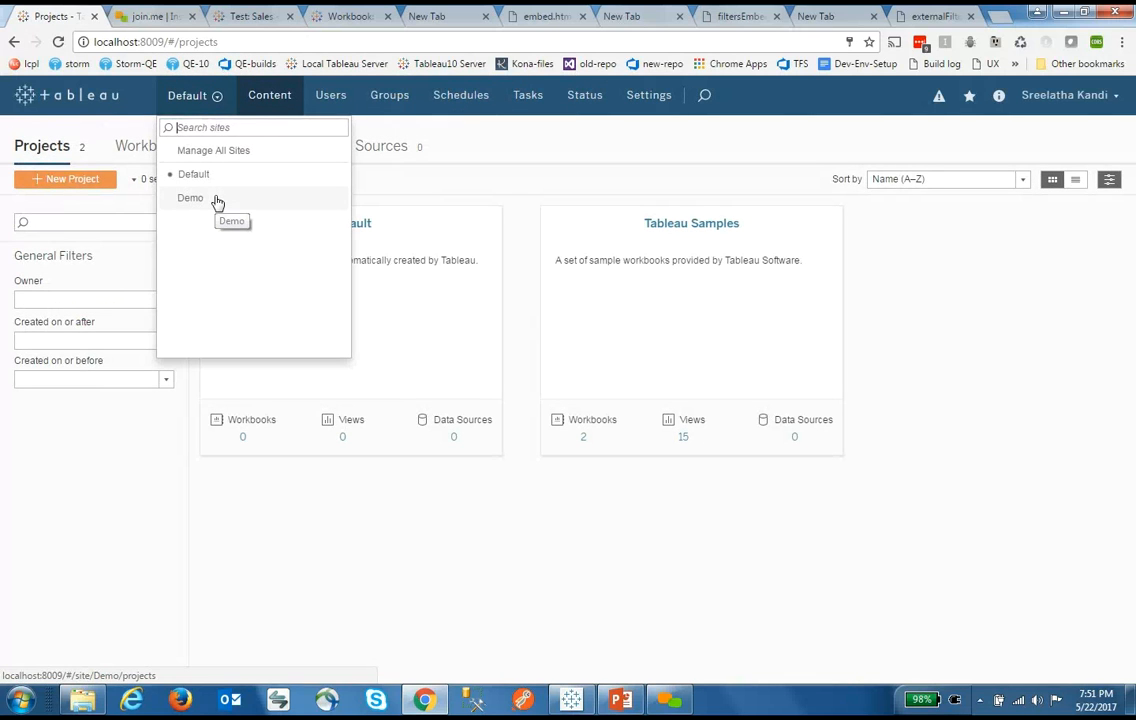
click(216, 199)
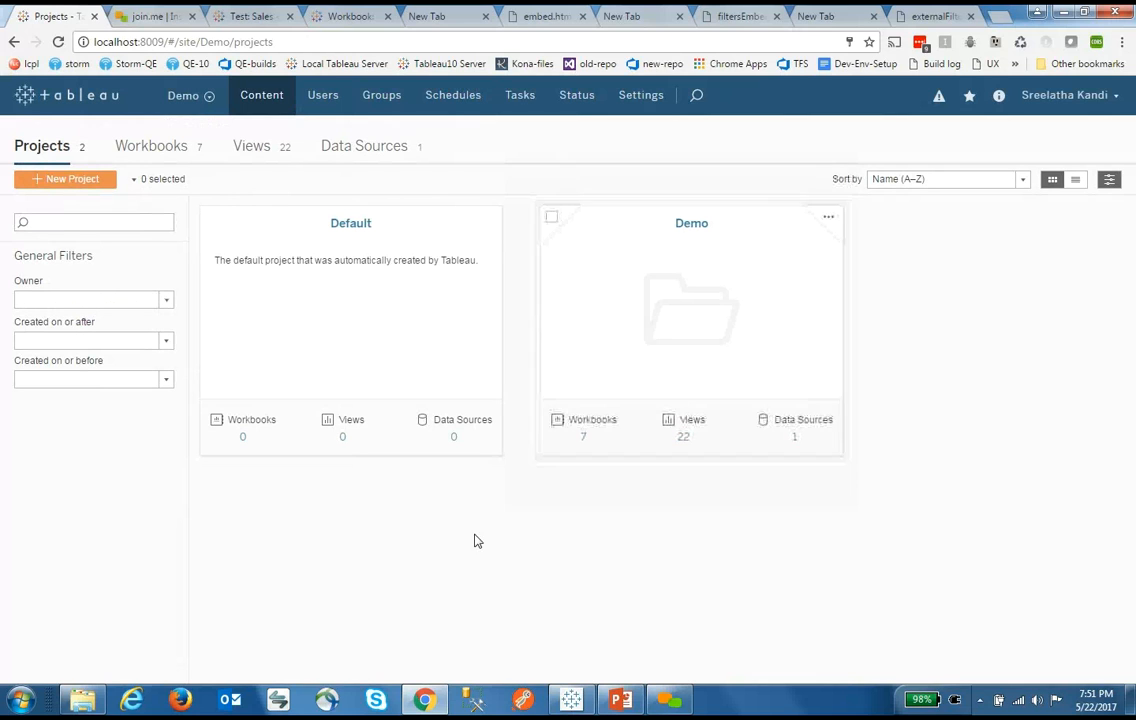
Show Tableau Desktop's Sales sheet and the Server menu's Signed In to localhost:8009 (Demo) options
click(582, 702)
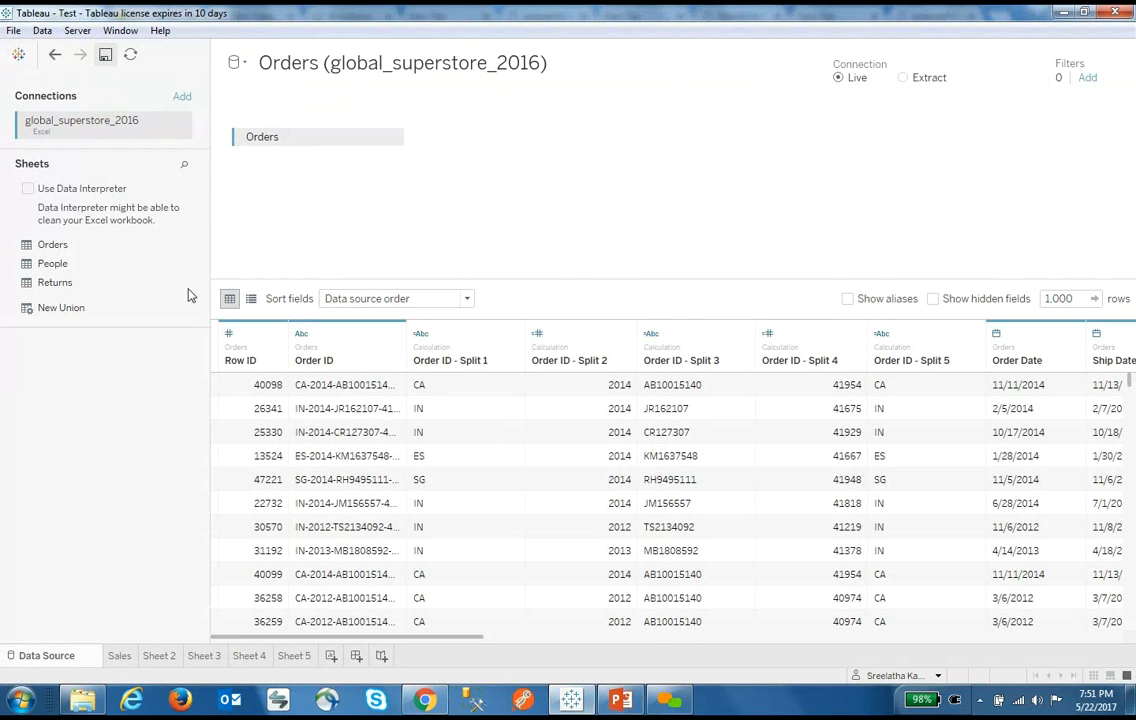
click(119, 656)
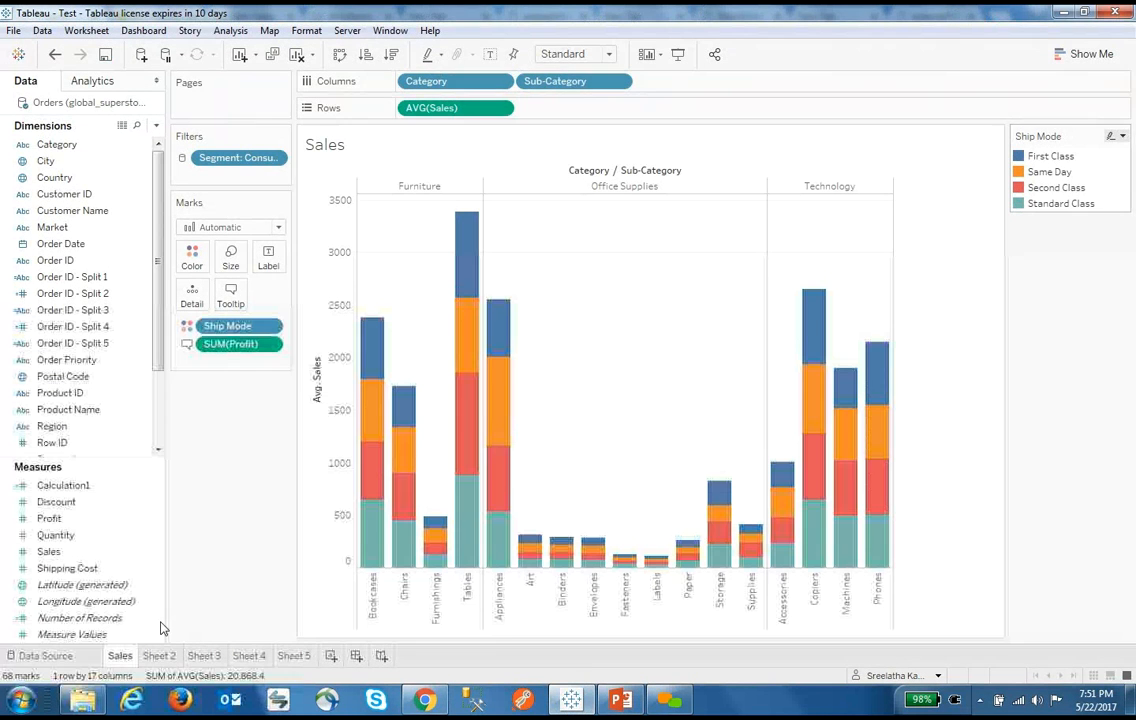
click(347, 30)
mouse_move(488, 58)
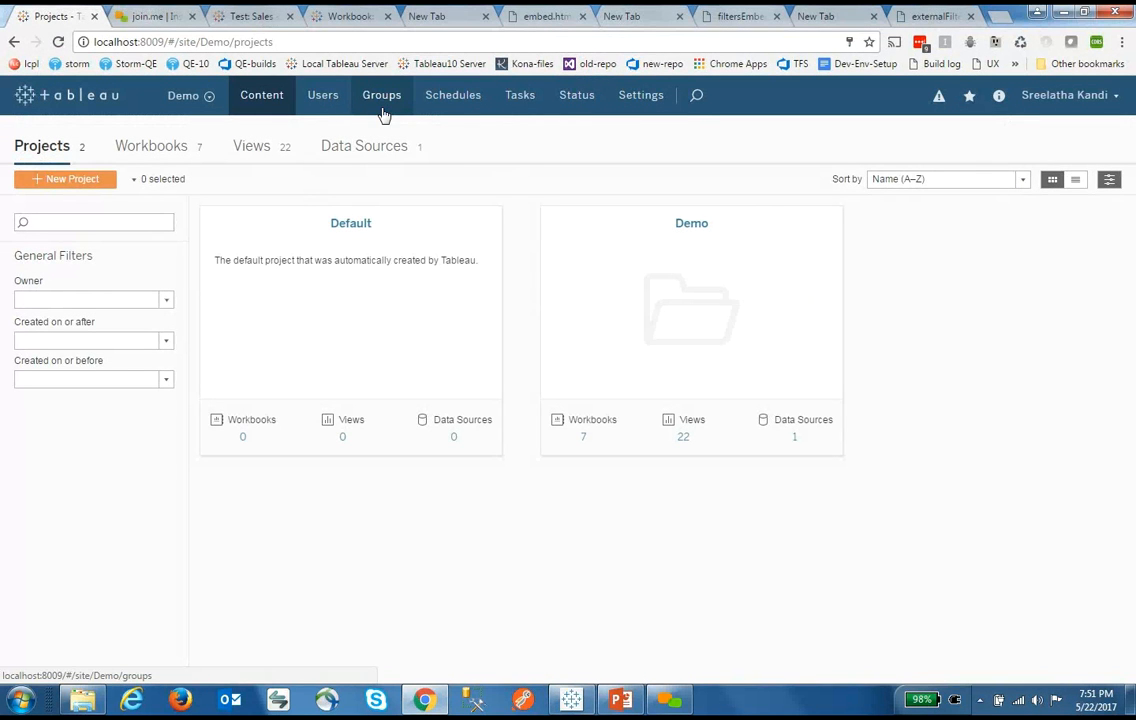
Go via Schedules to Extract Refreshes showing the Charts[with_datasource] Saturday night full refresh
click(449, 109)
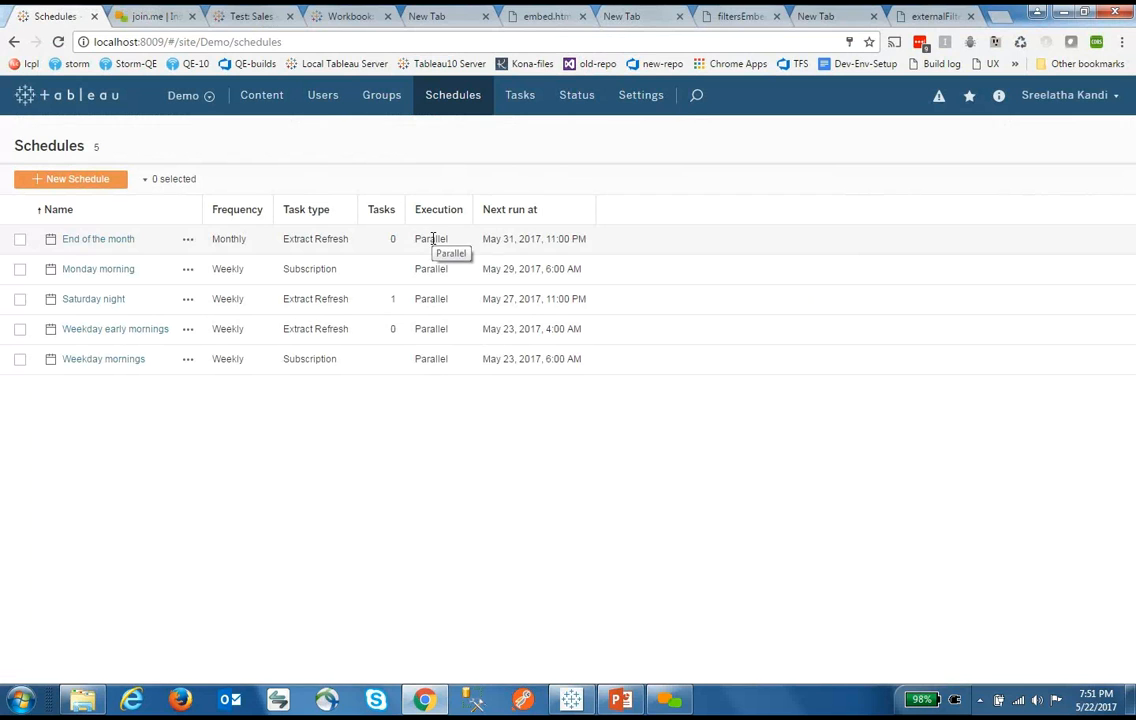
click(520, 95)
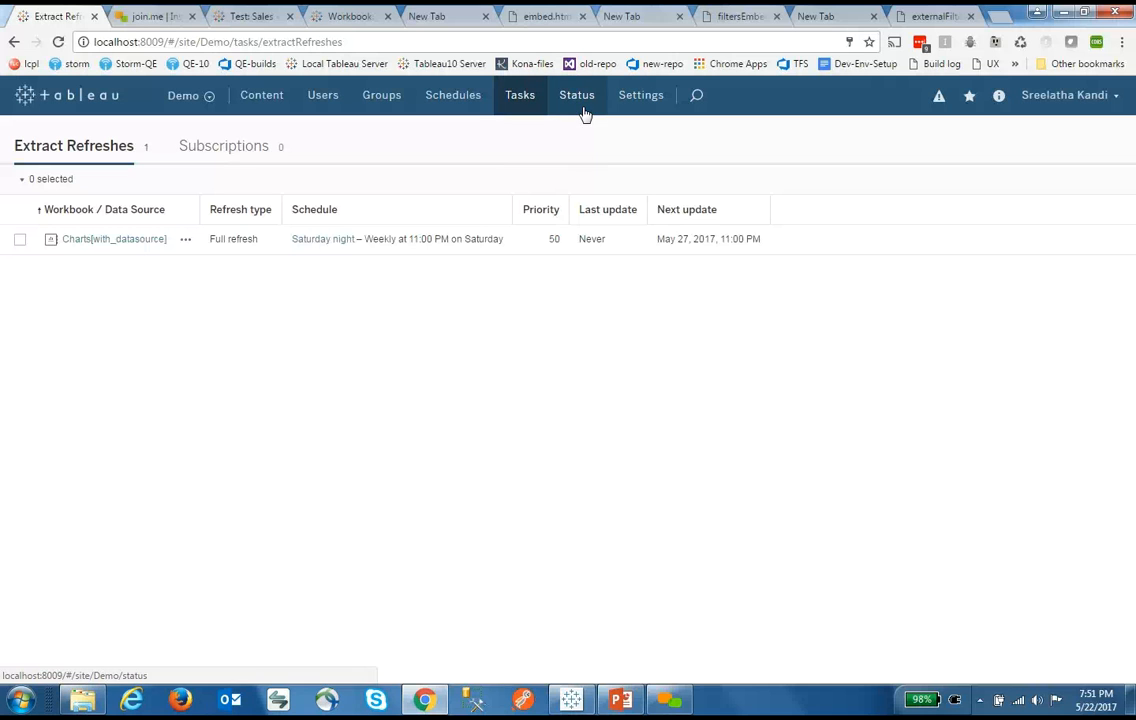
Check the account menu and site list, then return to the Demo site's Projects page
click(1070, 95)
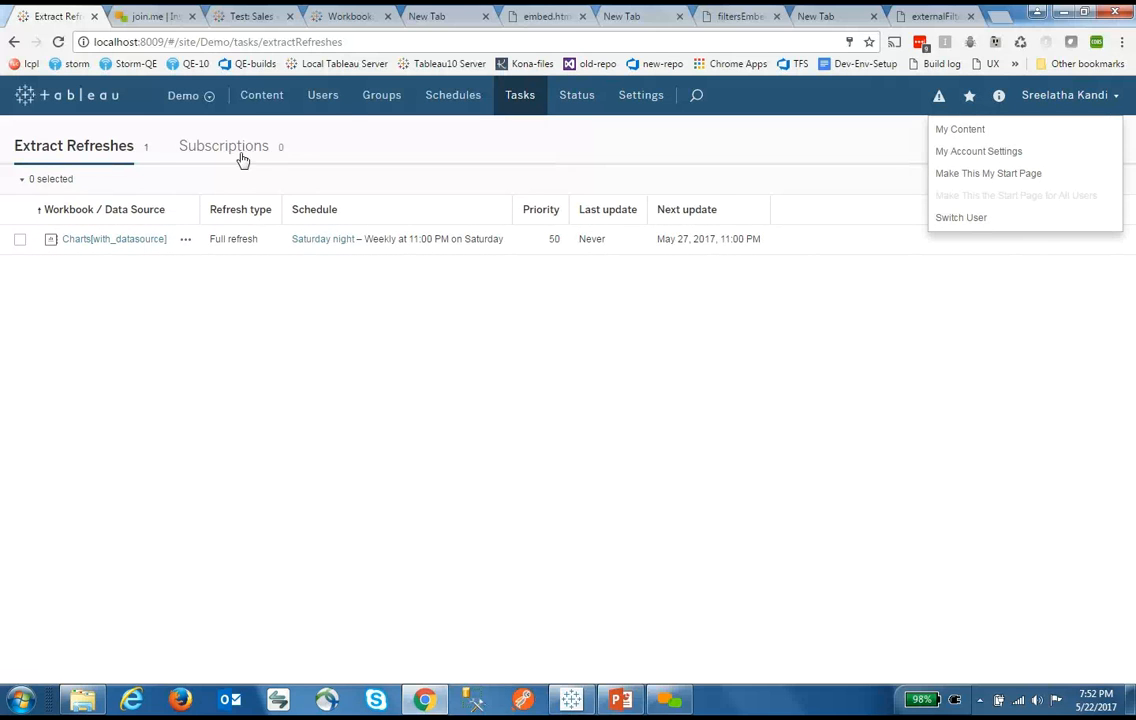
click(185, 96)
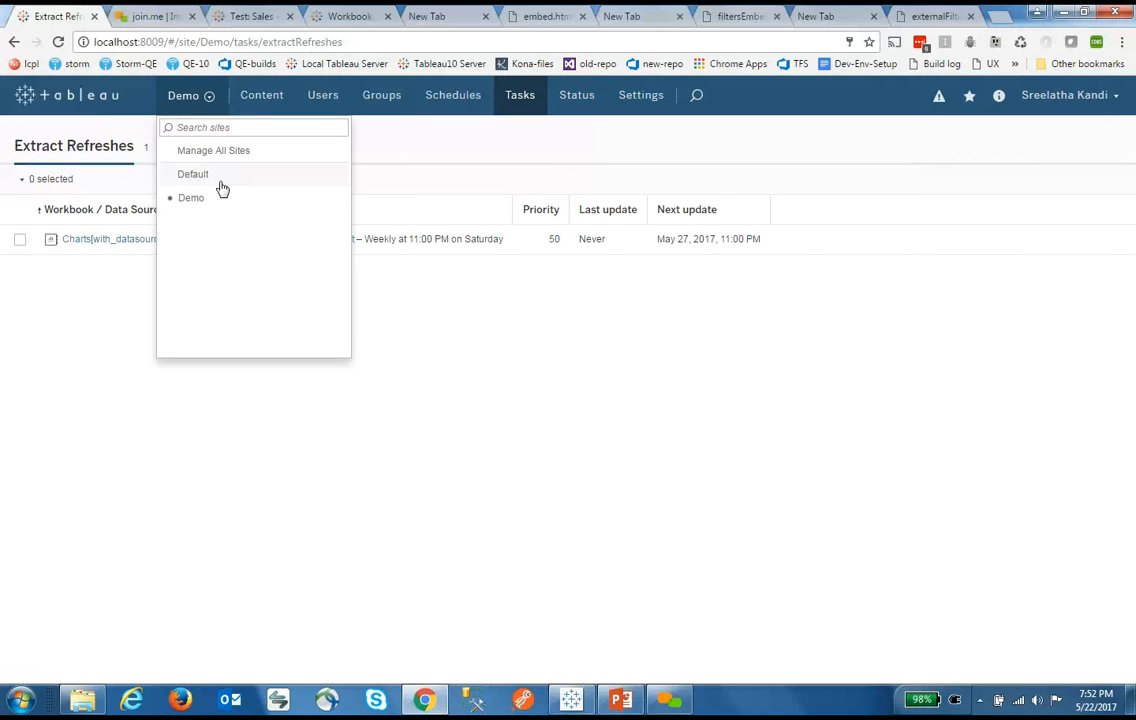
click(220, 212)
click(185, 98)
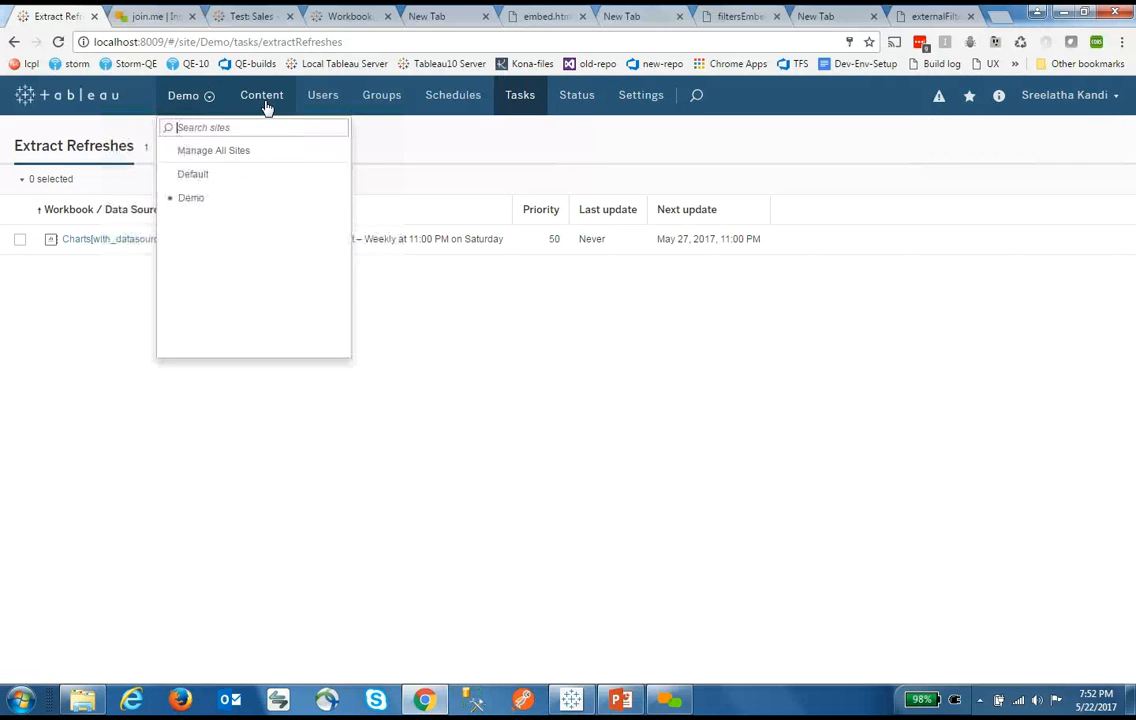
click(262, 96)
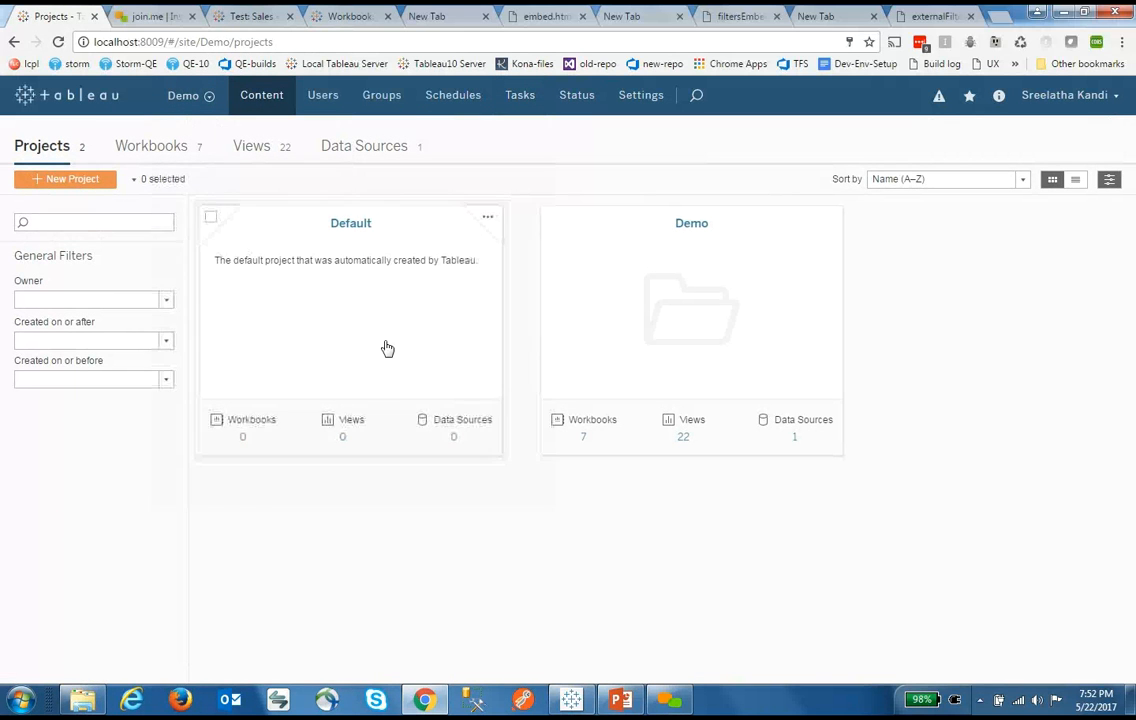
Open the Demo project's workbooks and filter them by the heat tag
click(715, 335)
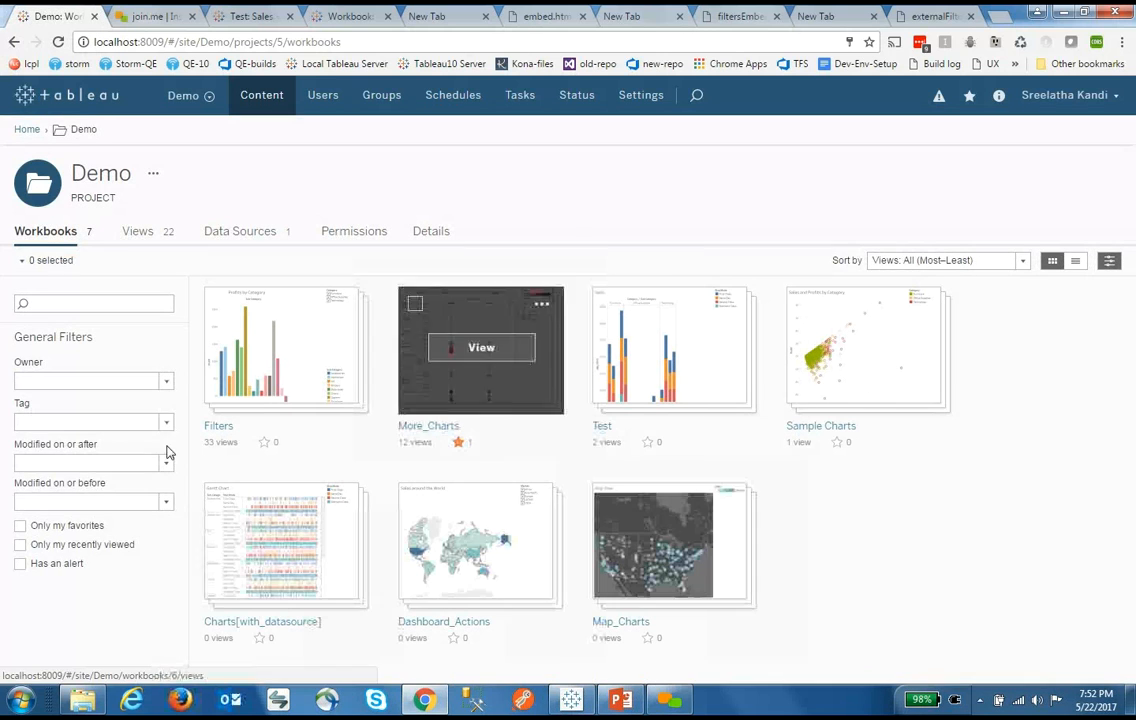
click(44, 425)
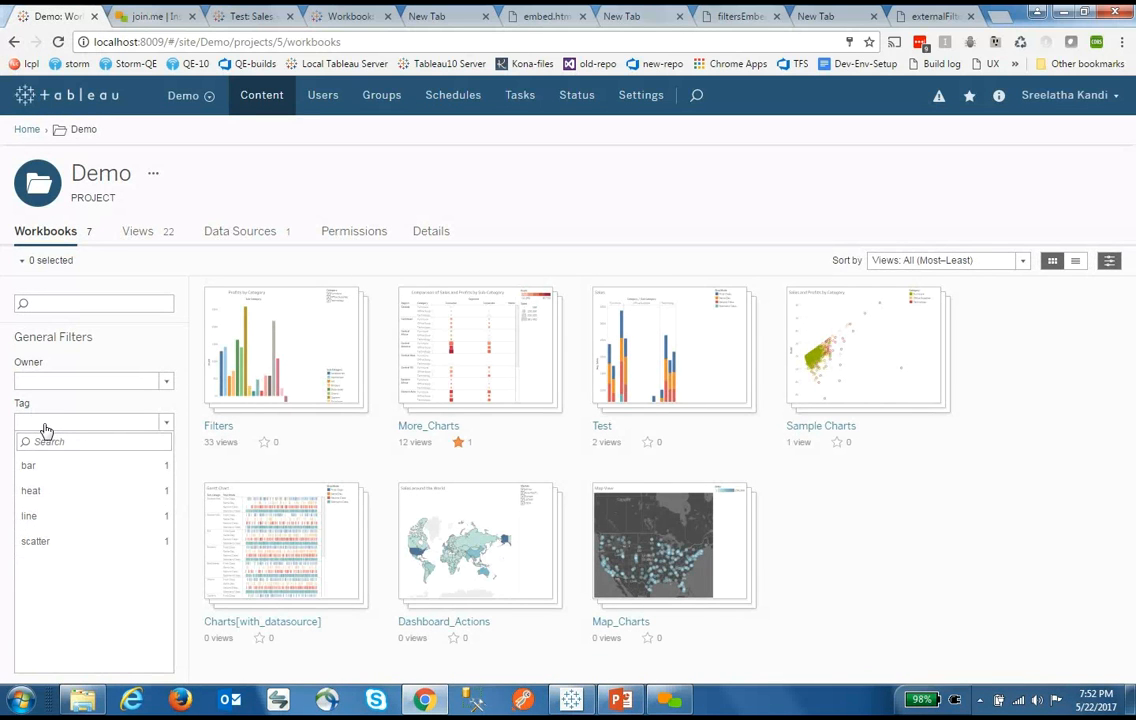
text(bar)
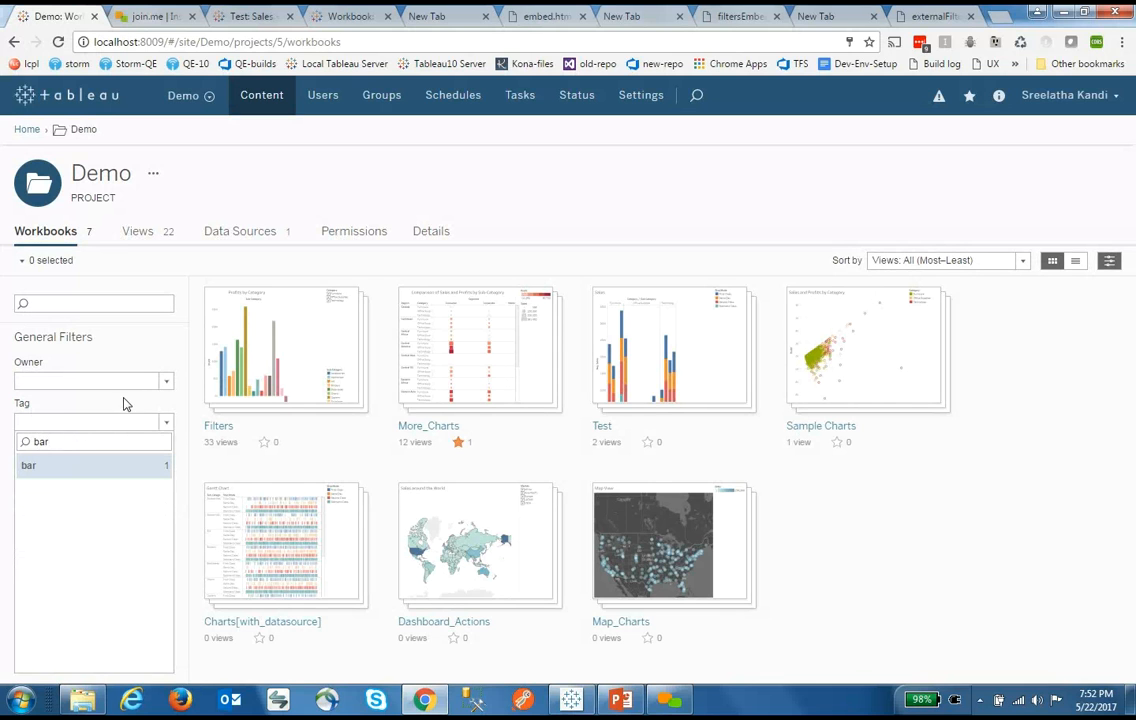
click(124, 400)
click(57, 424)
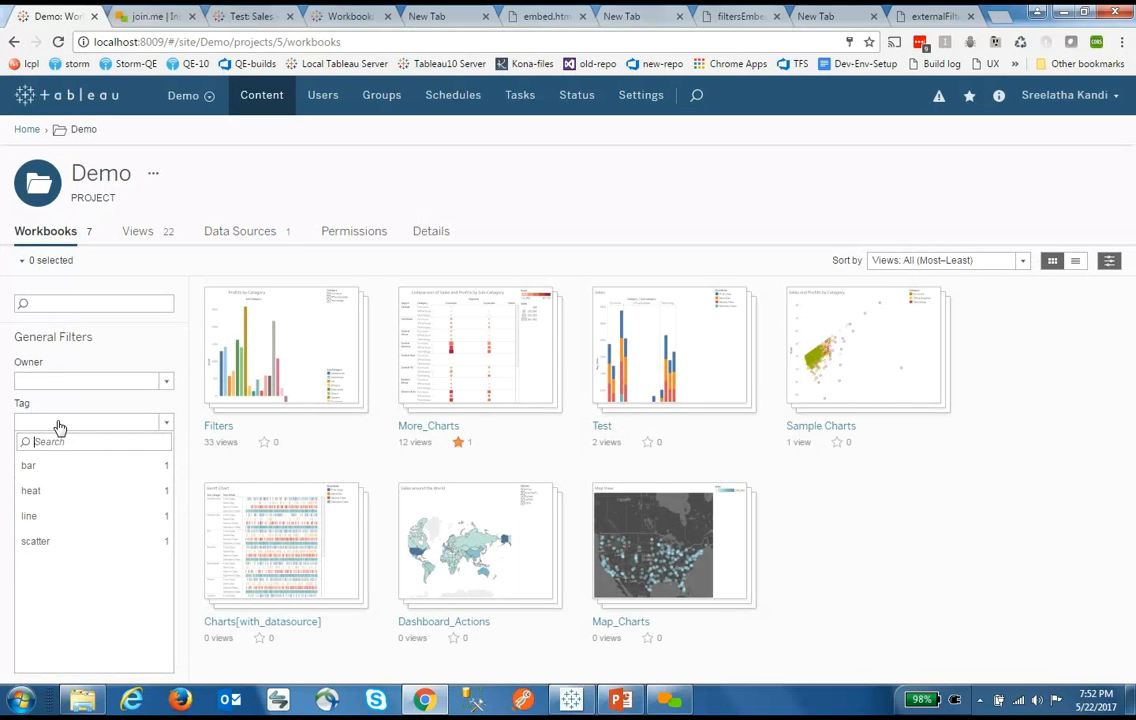
click(31, 491)
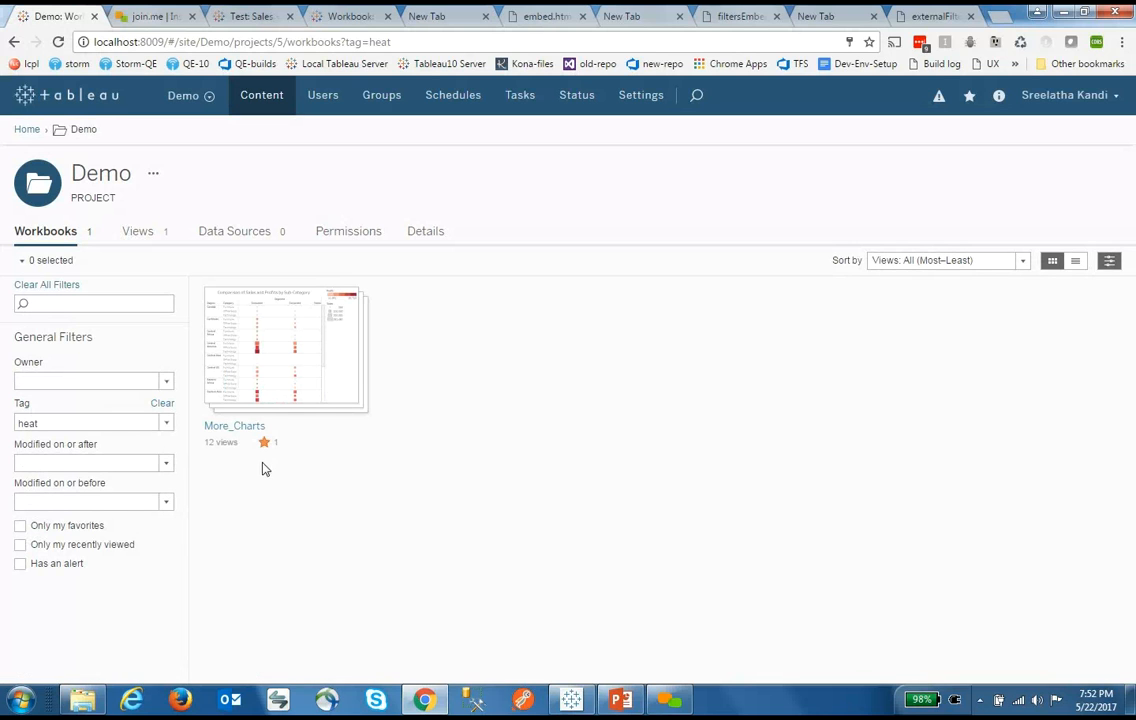
Limit the list to favorites, then clear the heat tag and favorites filters to show all 7
click(20, 526)
click(162, 404)
click(20, 526)
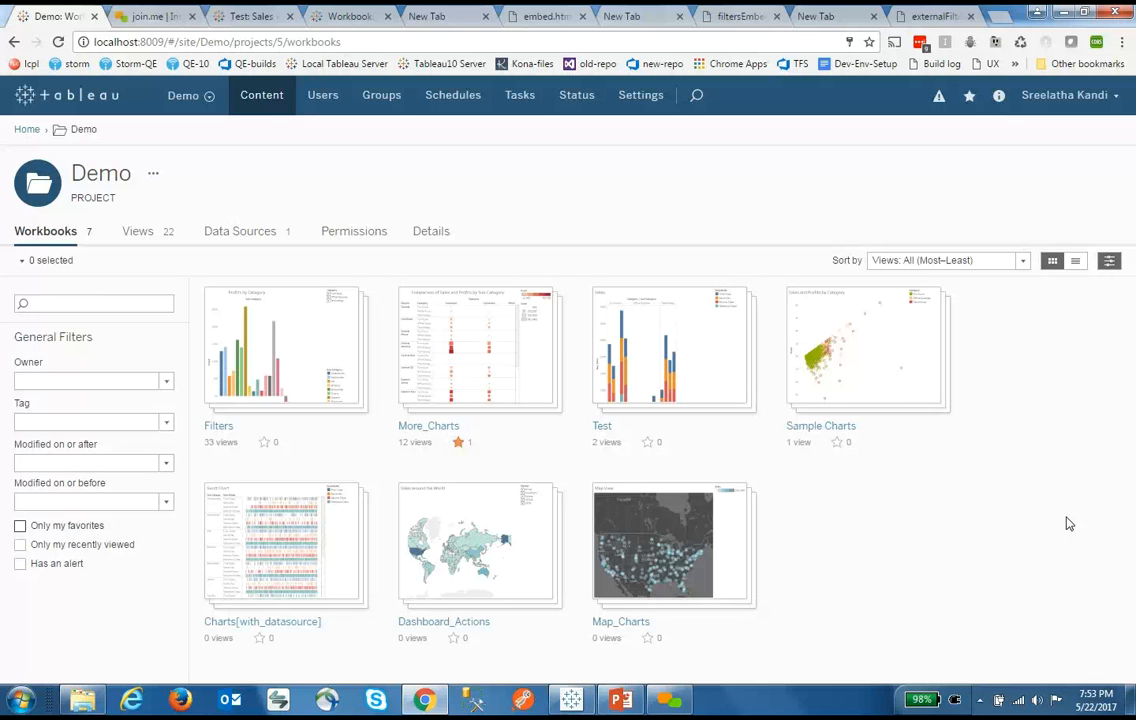
Open a Command Prompt and run tabcmd version
key(super+r)
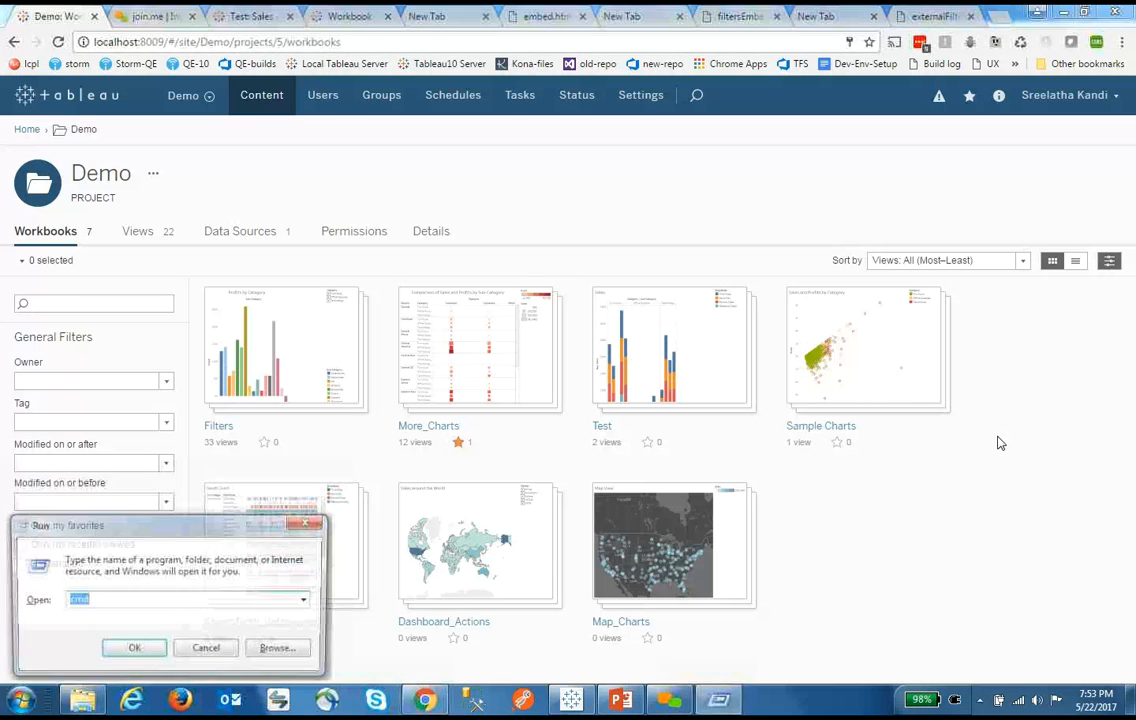
key(Return)
text(ta)
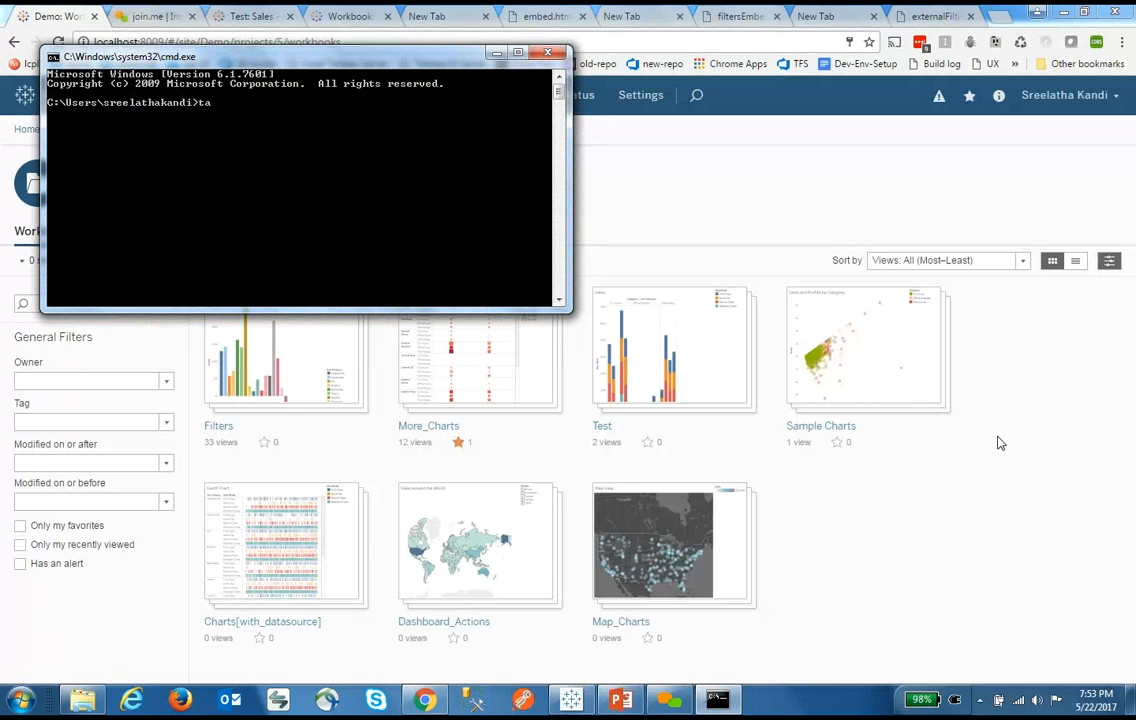
text(bcmd version)
key(Return)
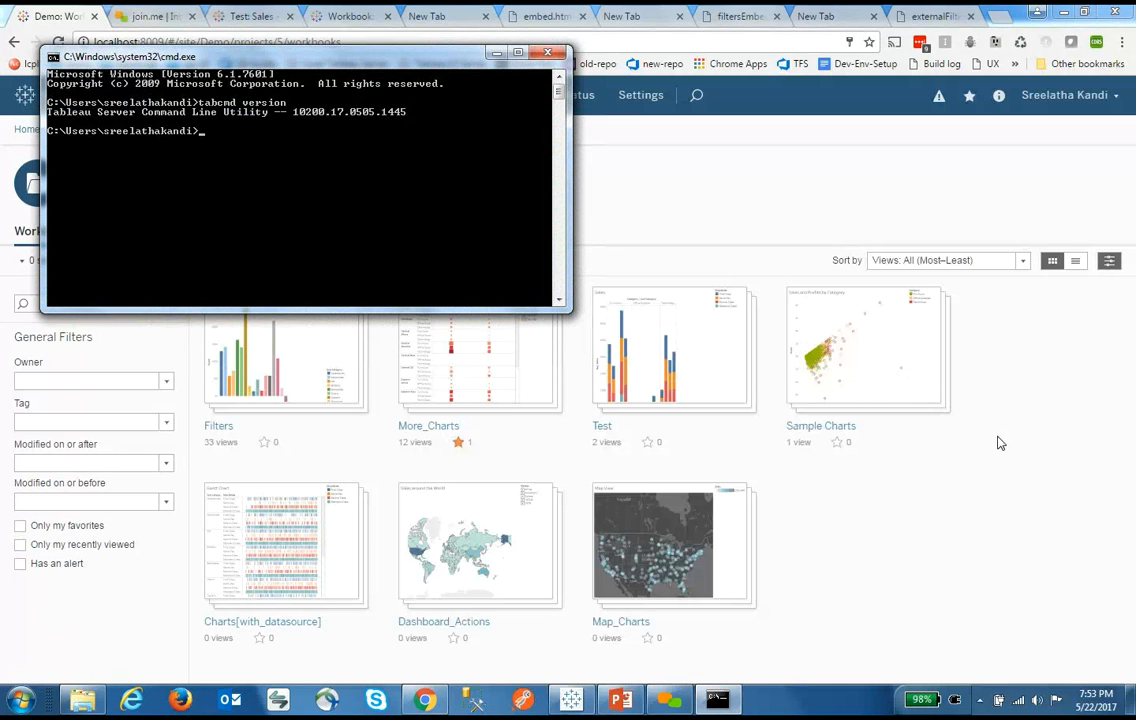
Run tabcmd createsite "Site created using tabcmd", which asks for the password
text(tabcmd)
text( creates)
text(ite)
text( ""Site created )
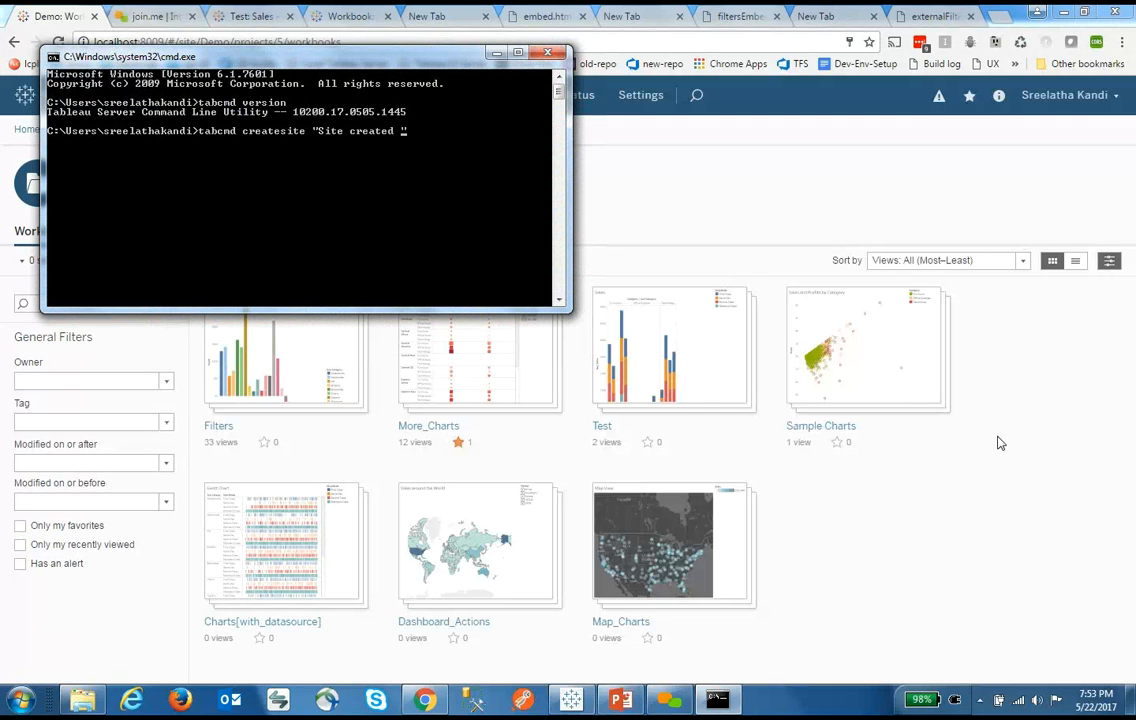
text(using tabcm)
text(d)
key(Return)
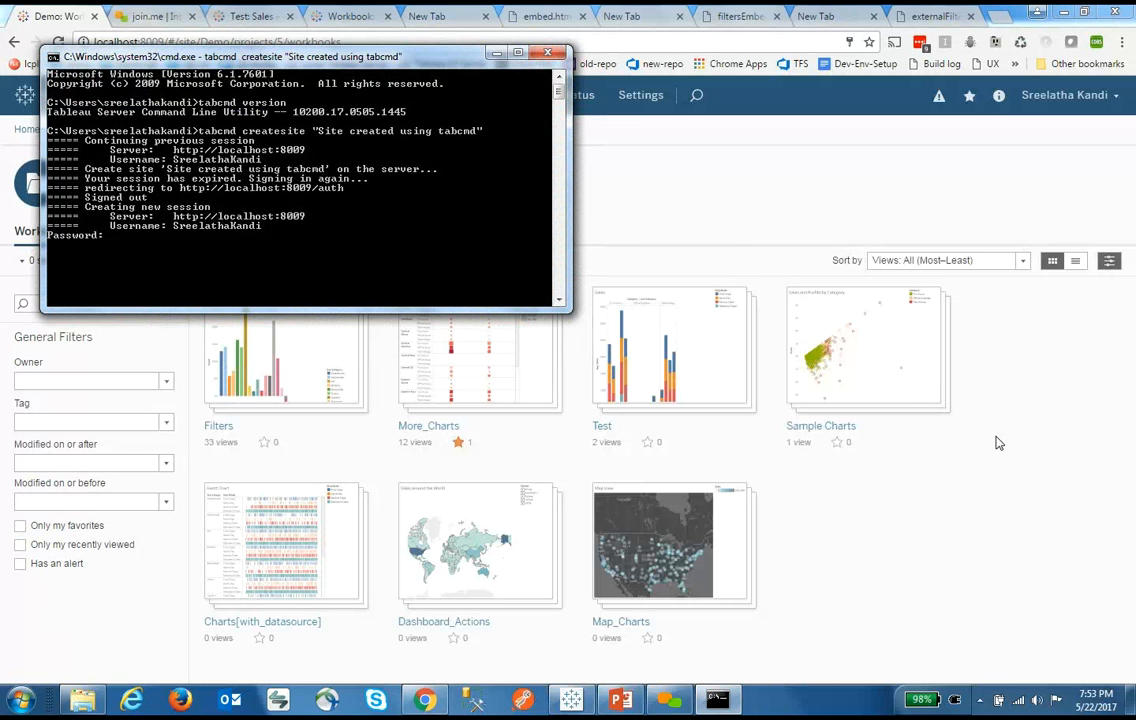
click(880, 220)
Enter the account password at the tabcmd prompt so createsite succeeds
click(200, 97)
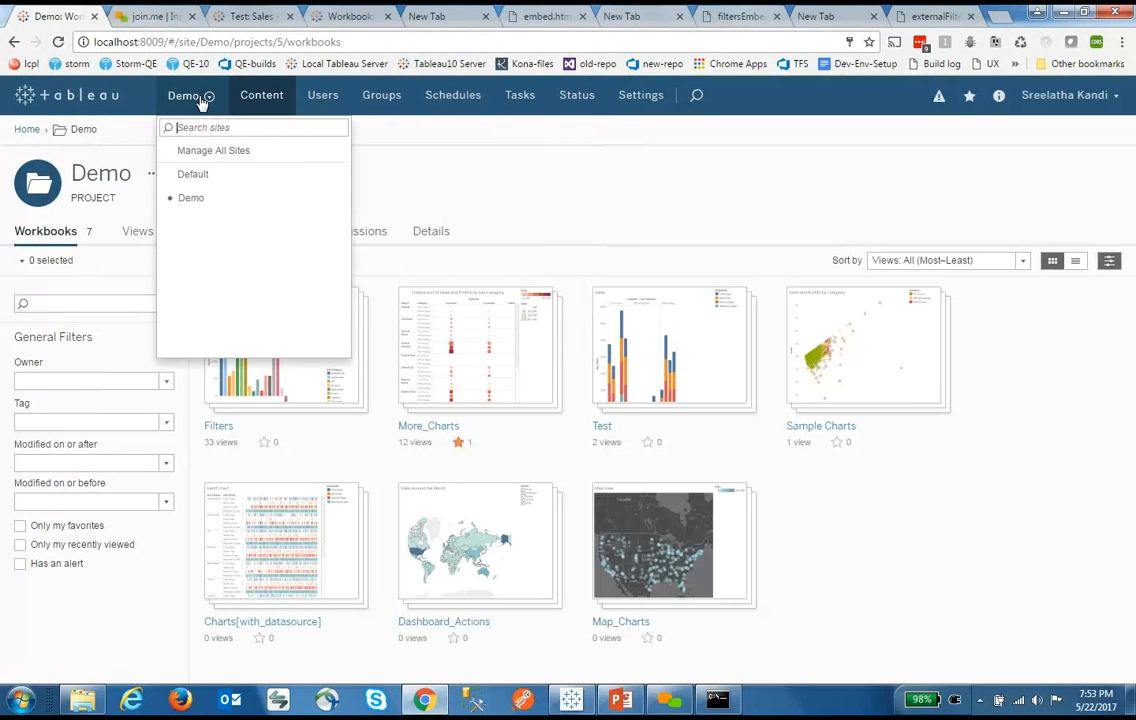
click(204, 200)
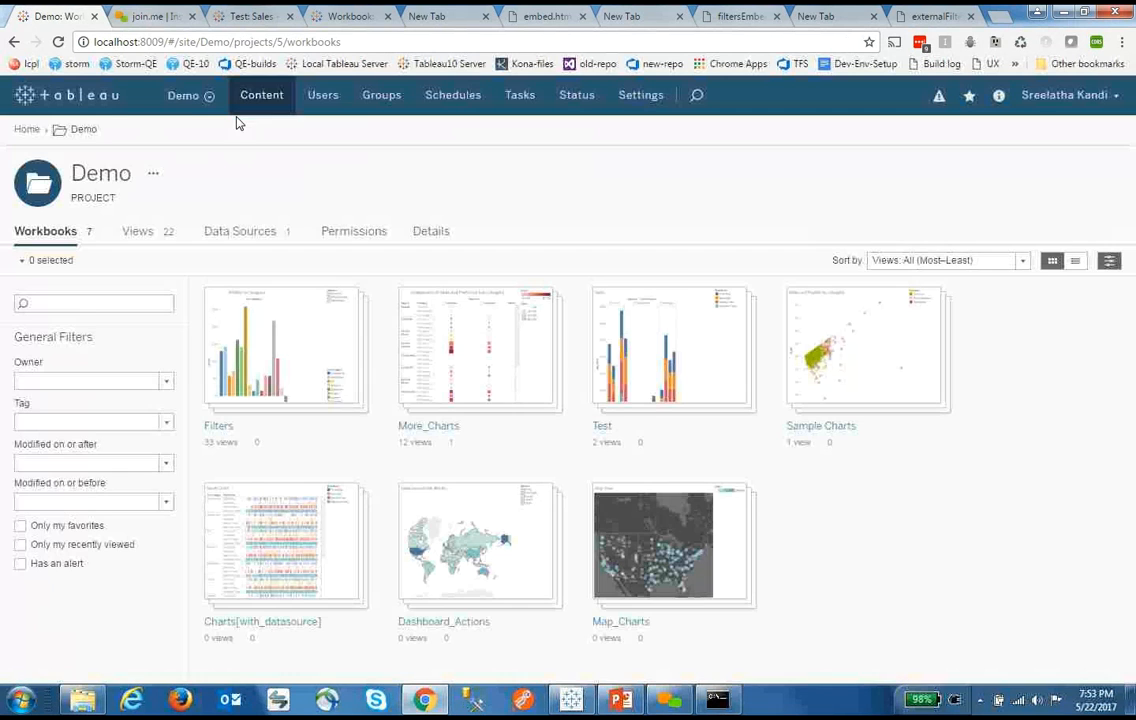
click(186, 96)
key(alt+Tab)
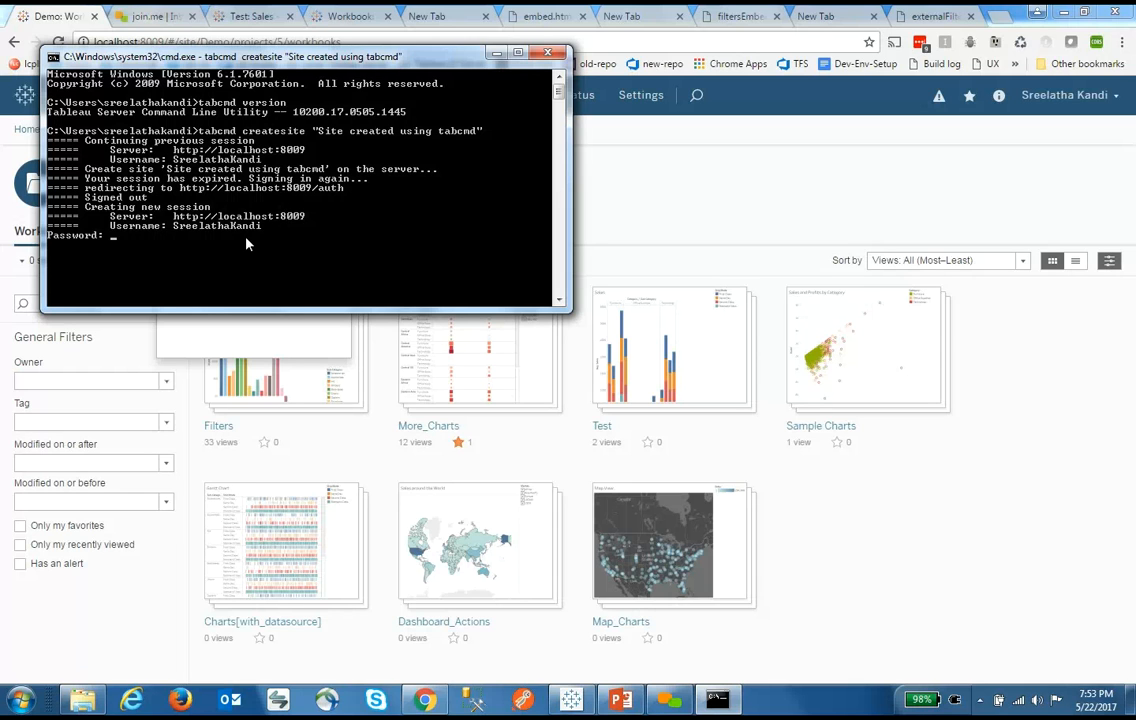
key(Return)
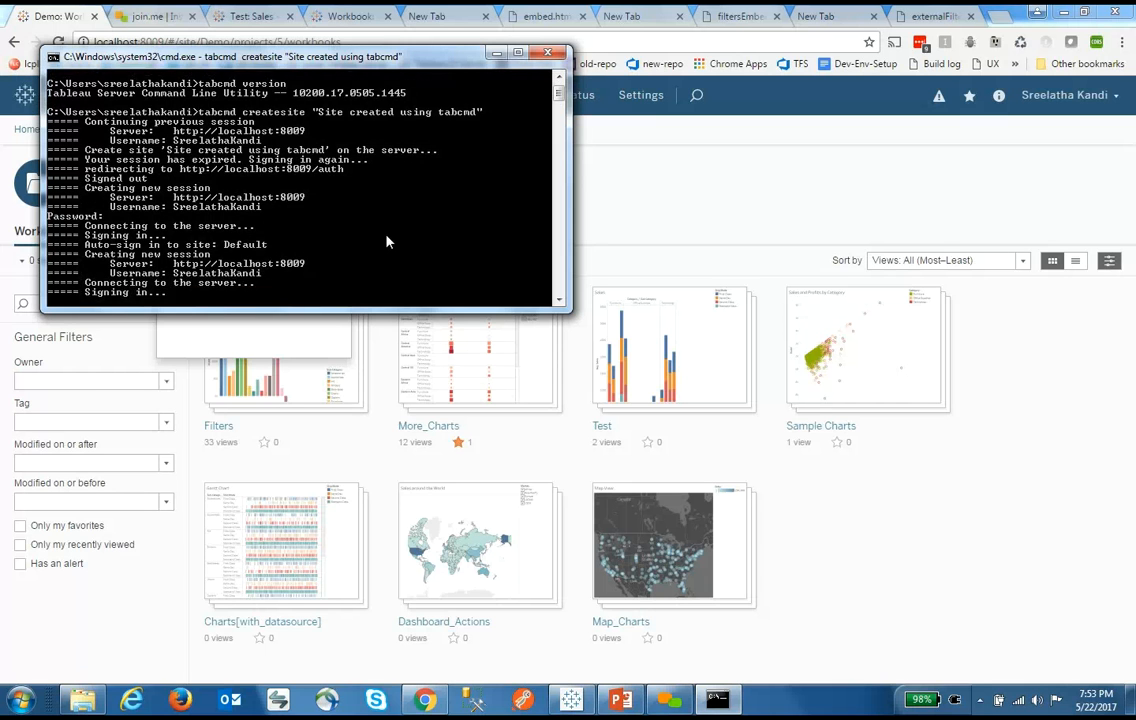
Open the site list in the browser to confirm 'Site created using tabcmd' appears
key(alt+Tab)
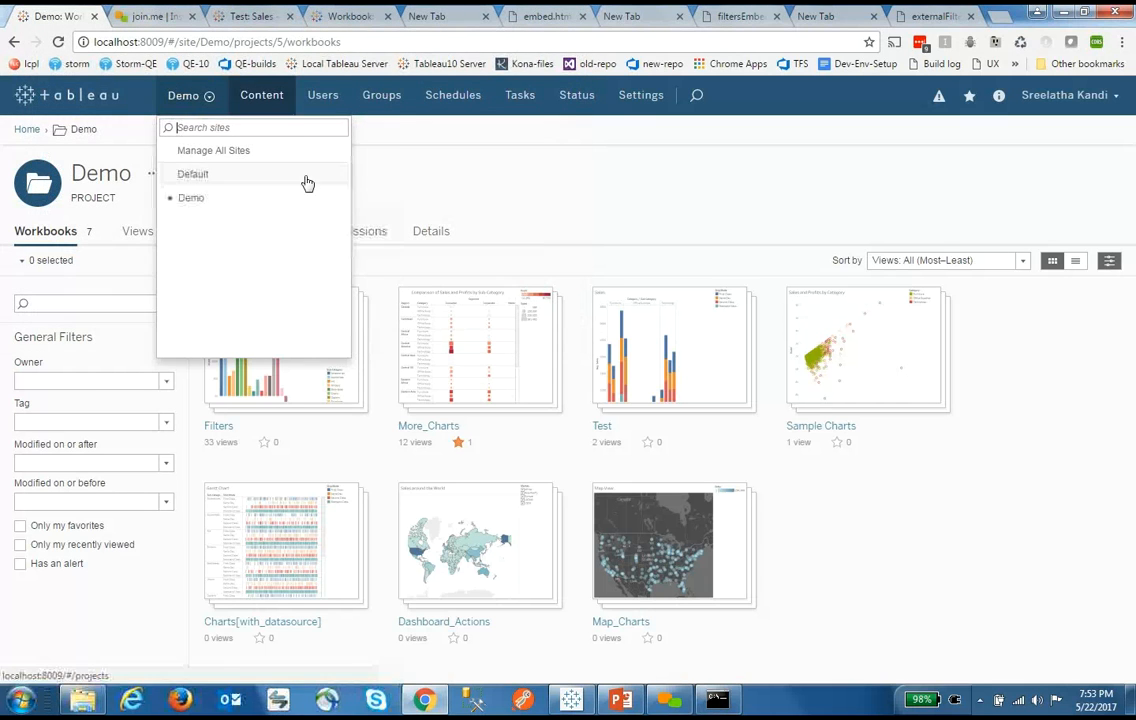
click(422, 178)
click(201, 101)
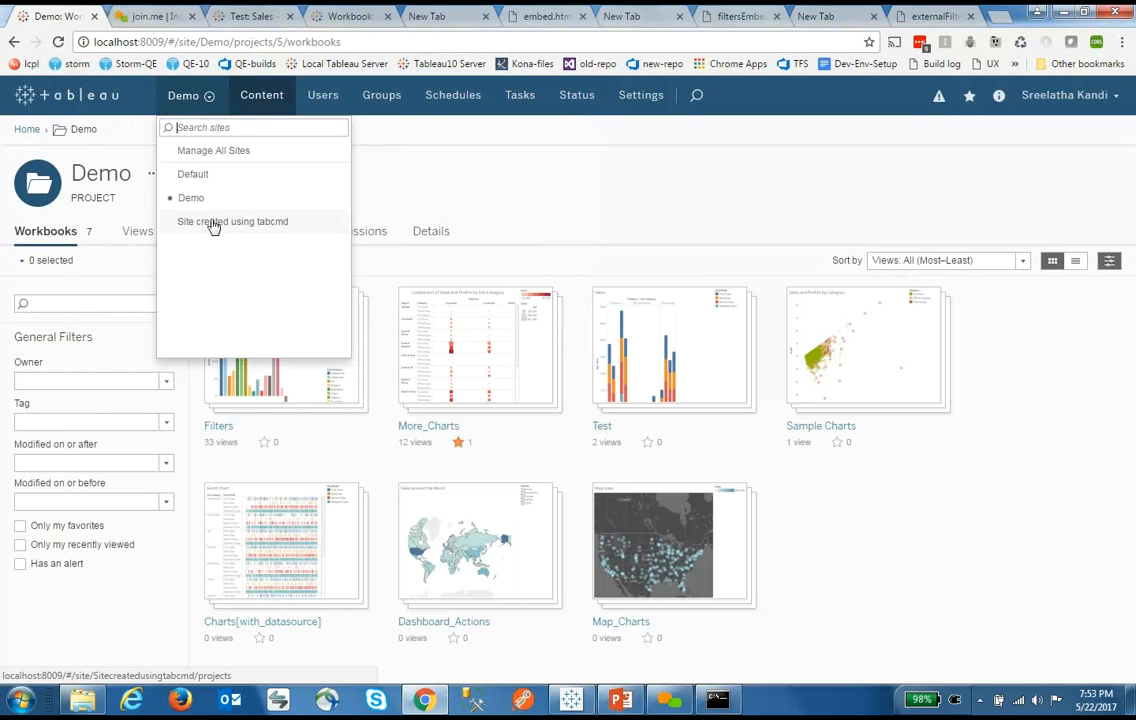
key(alt+Tab)
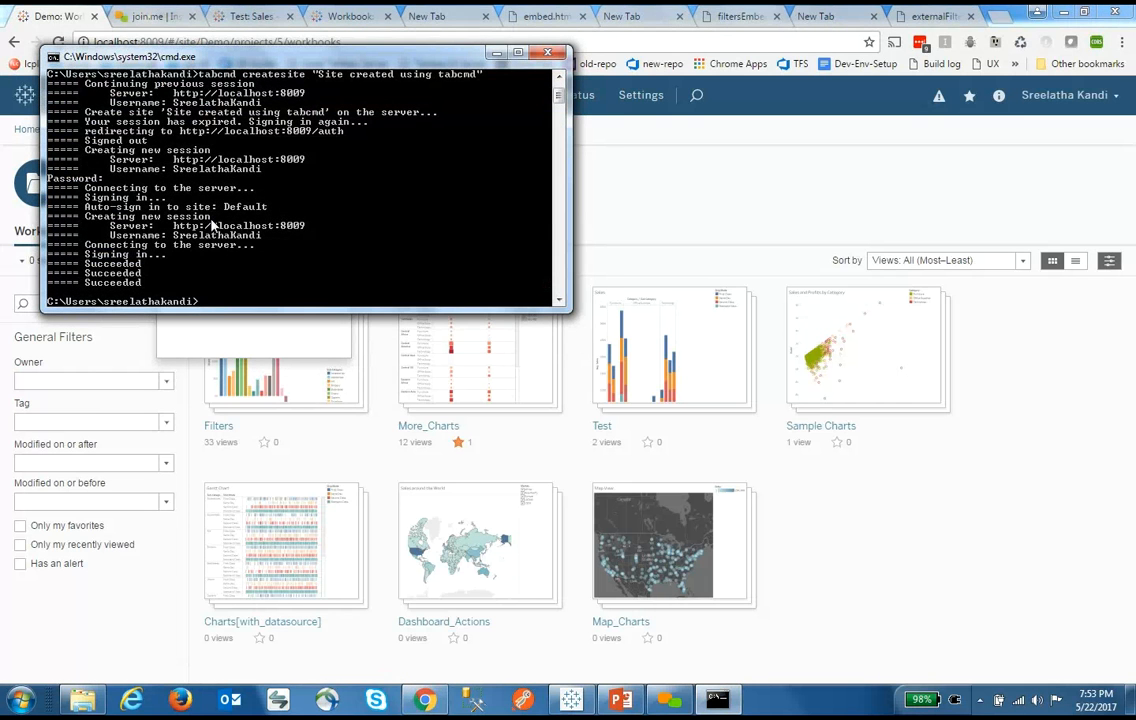
Edit the recalled command into tabcmd deletesite "Site created using tabcmd" and run it
key(Up)
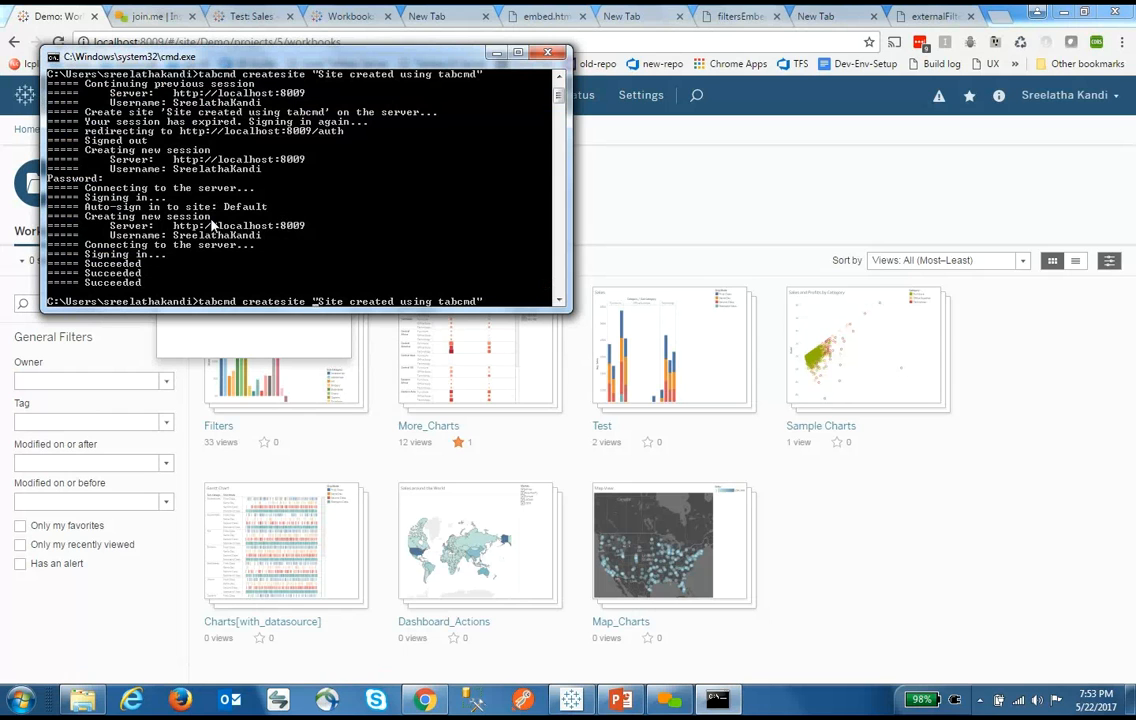
key(Left)
key(Left)
key(Left)
key(Left)
key(Left)
key(Left)
key(Left)
key(Left)
key(Left)
key(Left)
key(Left)
key(Left)
key(Left)
key(Left)
key(Left)
key(Left)
key(Left)
key(Left)
key(Left)
key(Left)
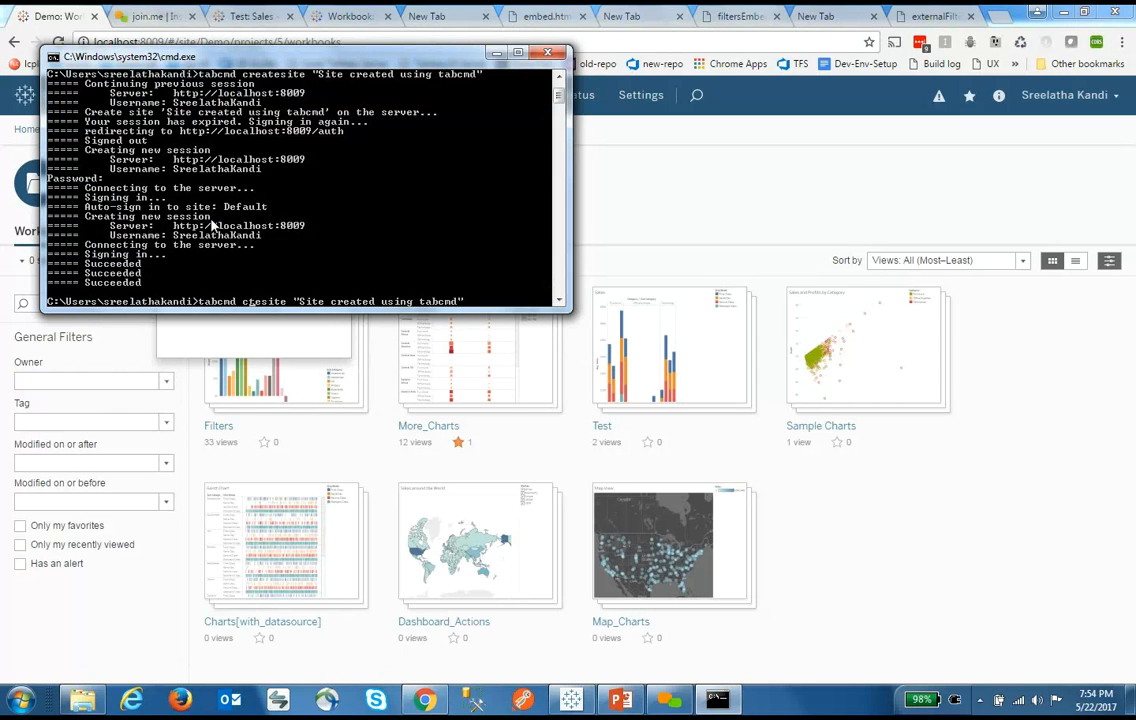
key(BackSpace)
key(BackSpace)
key(BackSpace)
key(BackSpace)
key(BackSpace)
key(BackSpace)
text(delete)
key(Return)
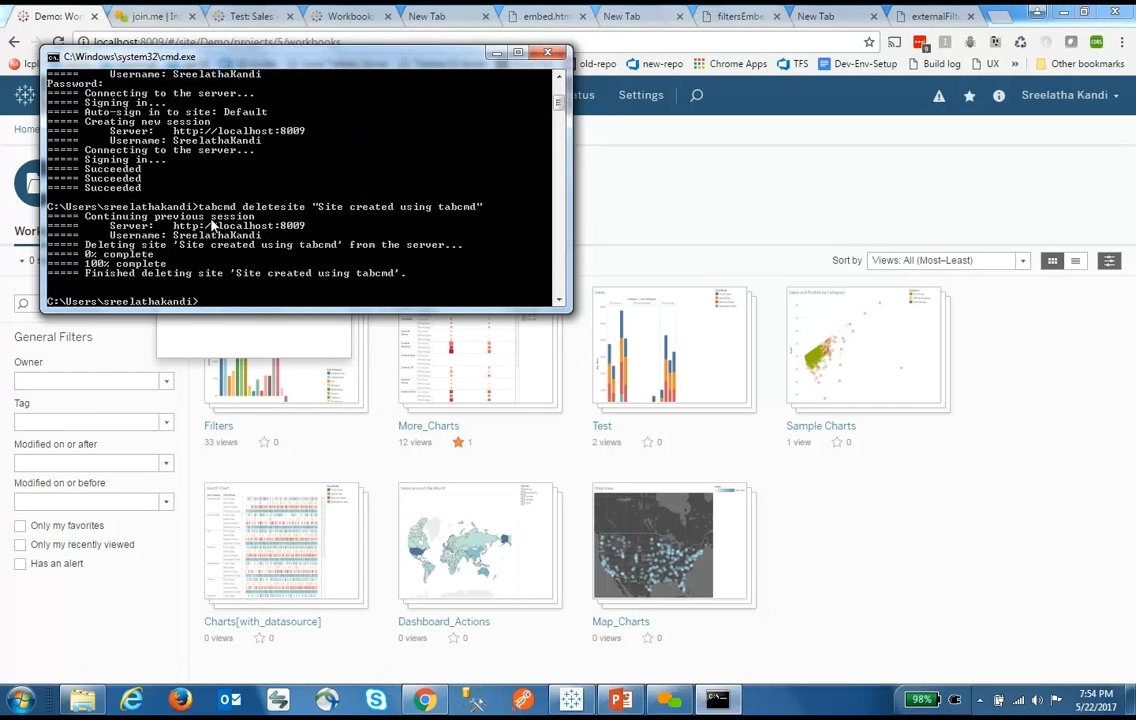
Confirm in the browser's site list that only Default and Demo remain
key(alt+Tab)
click(376, 168)
click(190, 96)
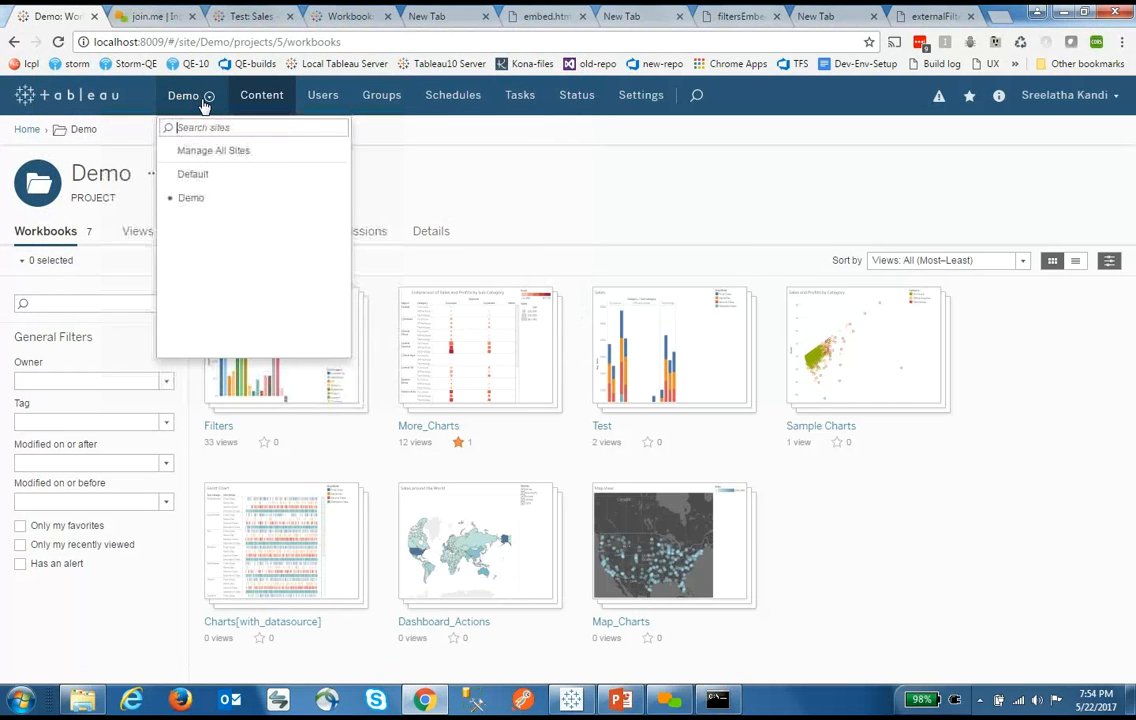
Close the site list, view the externalFilters.html page, then return to Tableau Desktop's Sales sheet
click(488, 202)
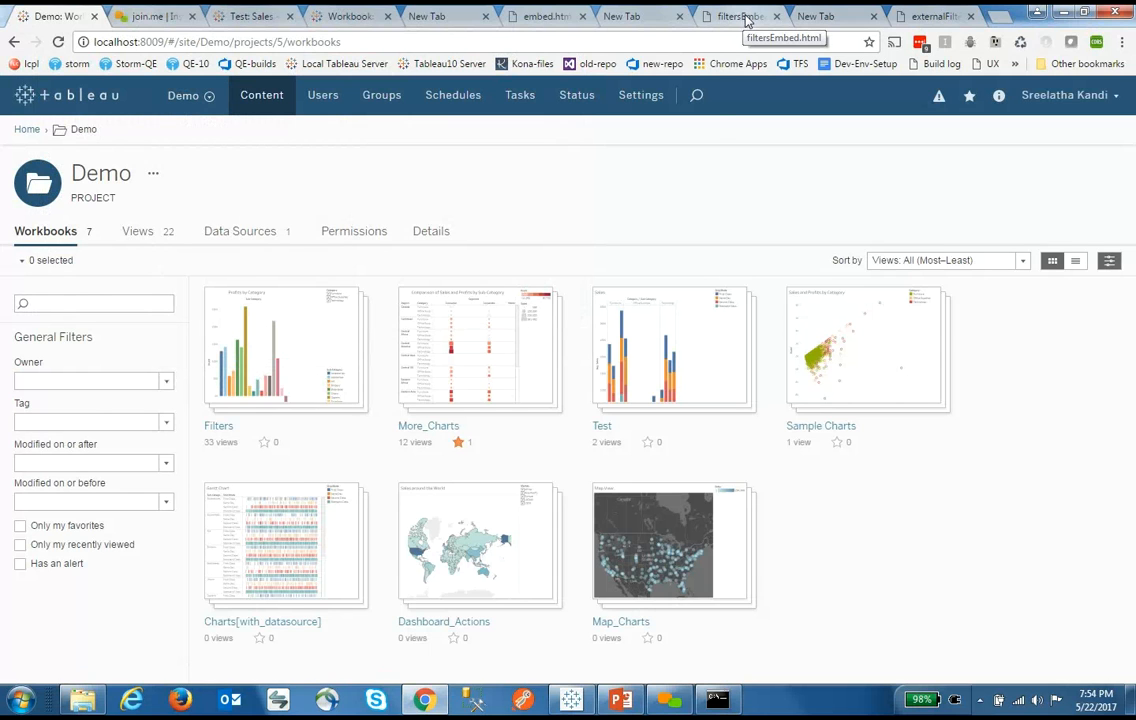
mouse_move(883, 369)
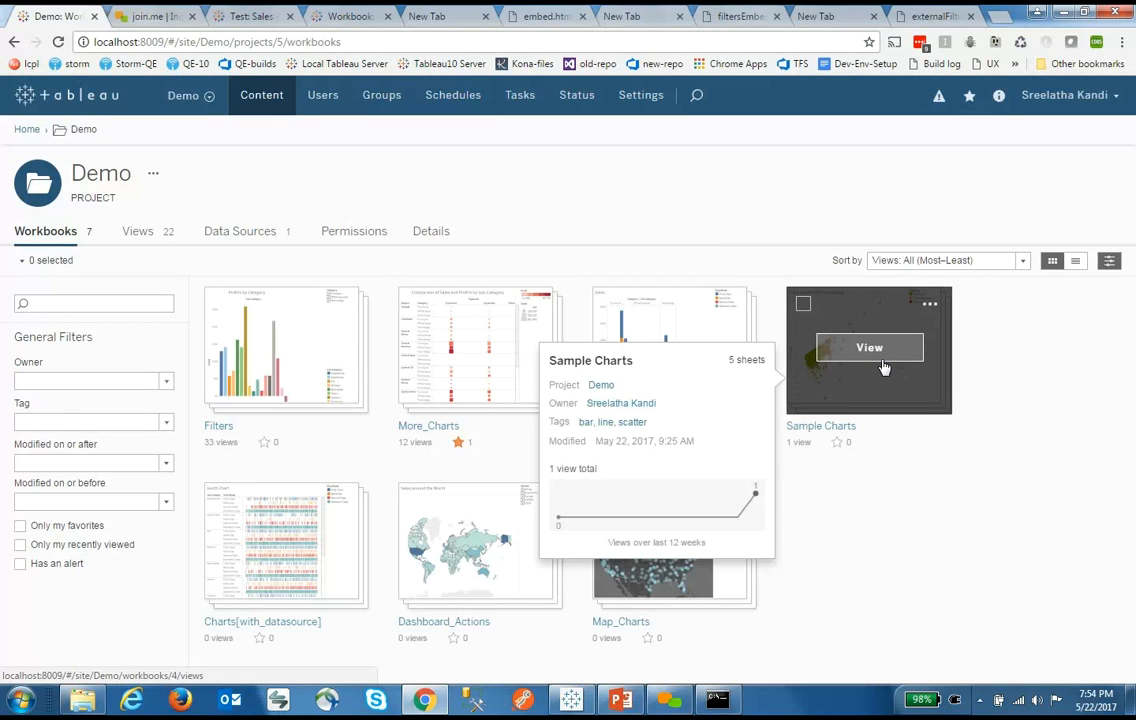
click(937, 17)
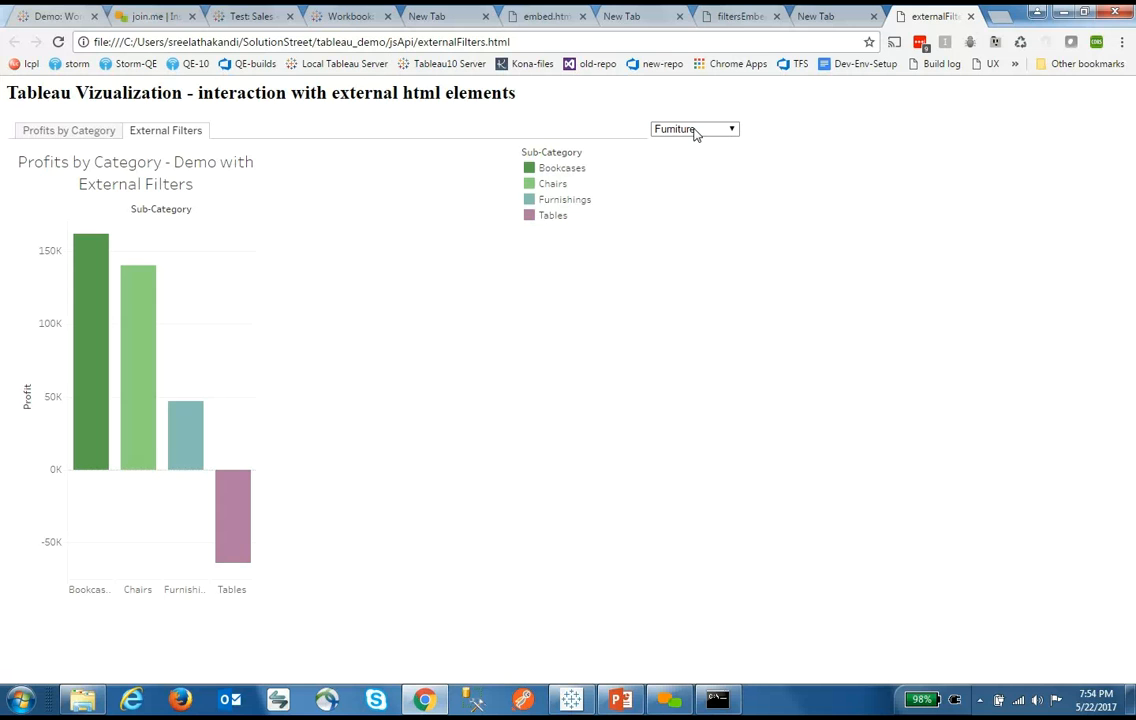
click(568, 700)
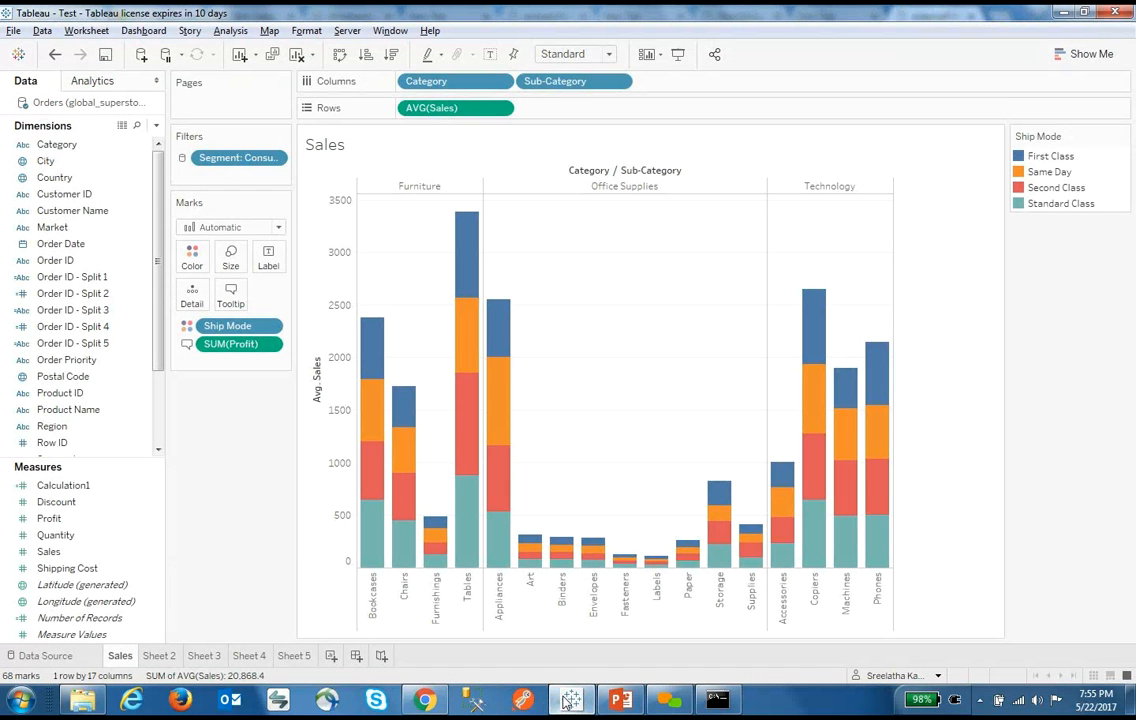
On the empty Sheet 5, plot total Sales as a single bar
click(160, 656)
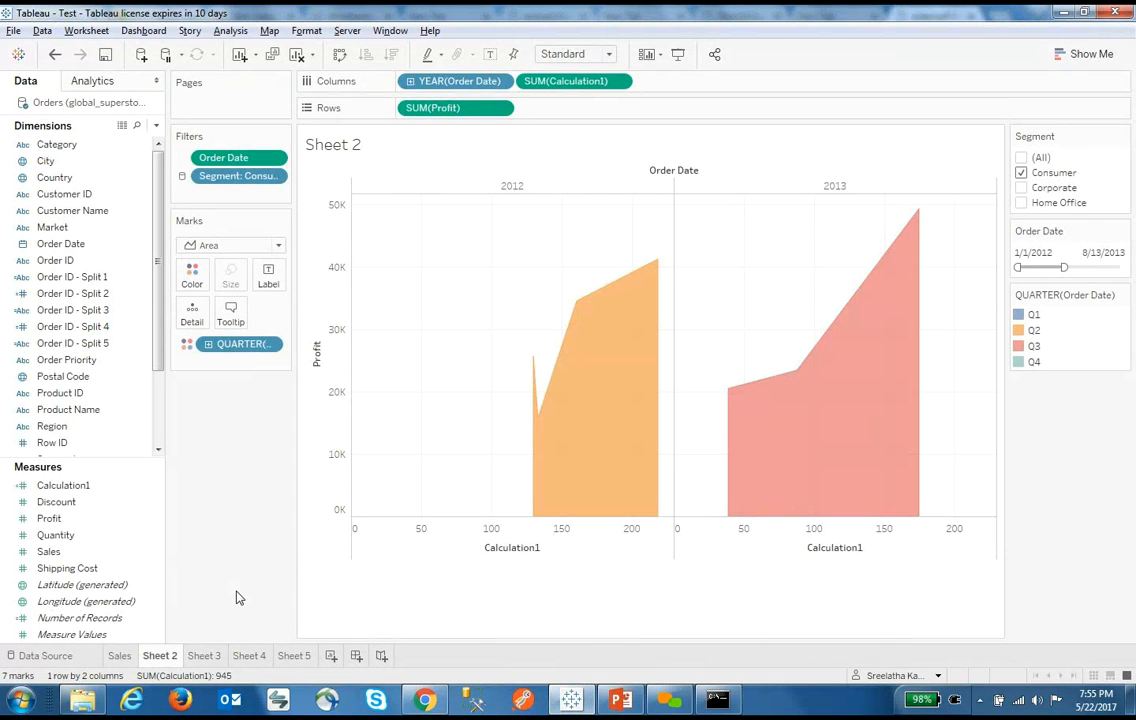
click(286, 660)
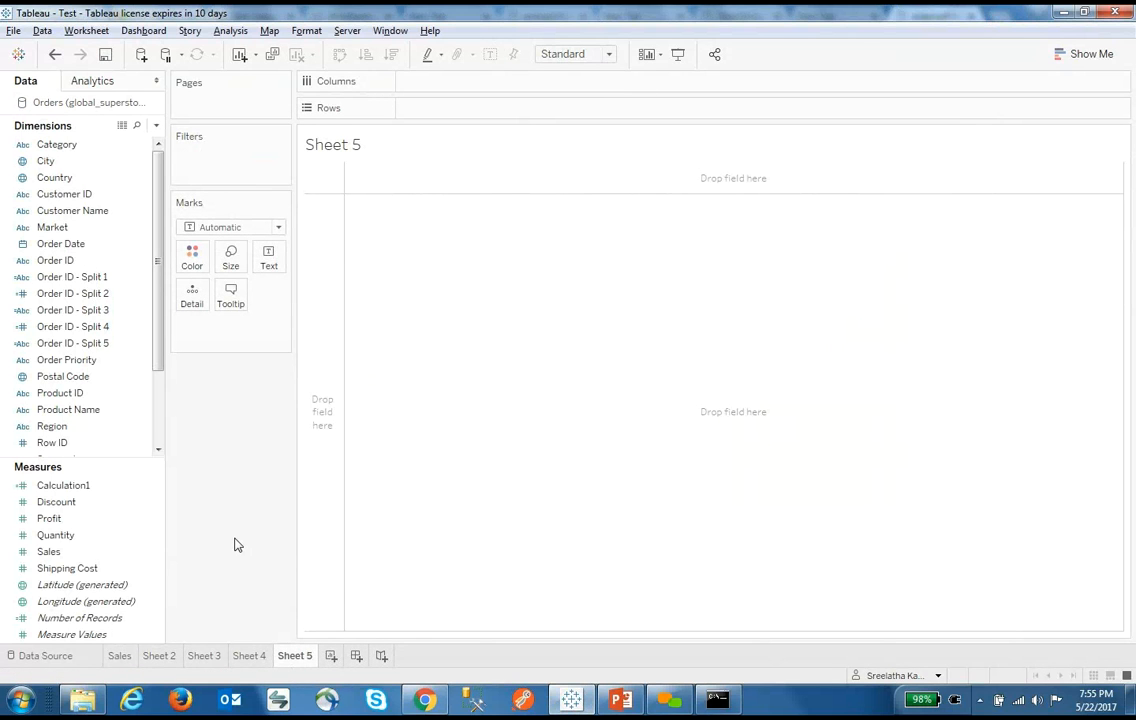
click(60, 393)
ctrl+click(52, 442)
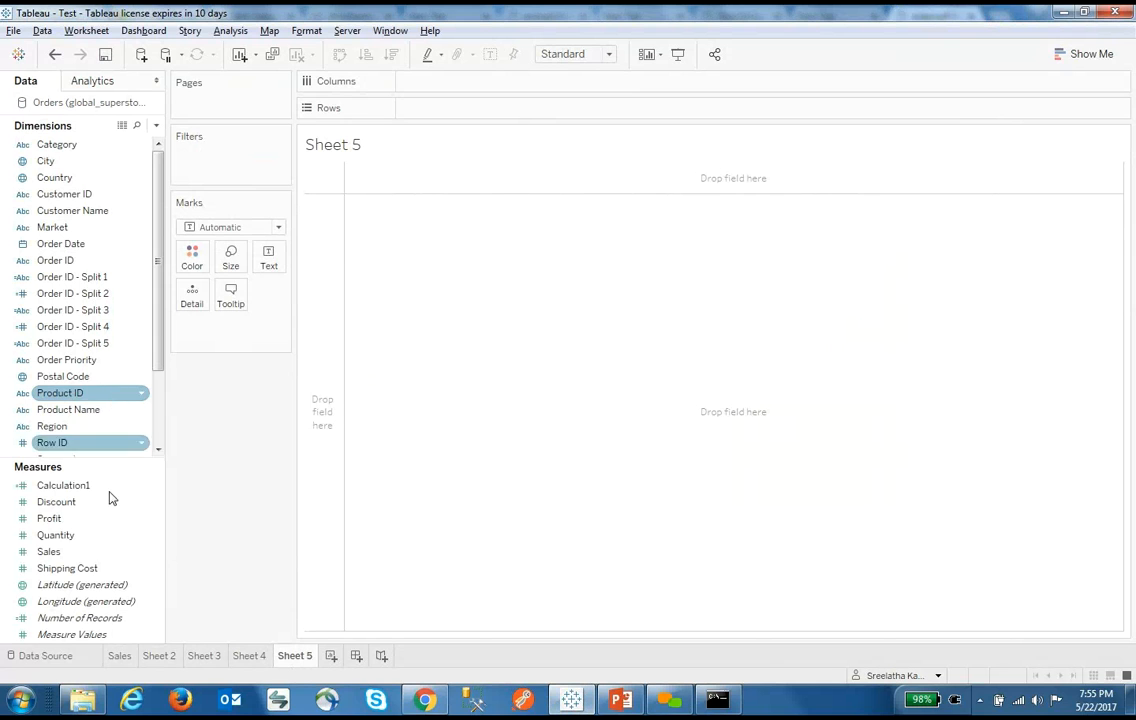
drag(62, 552, 484, 387)
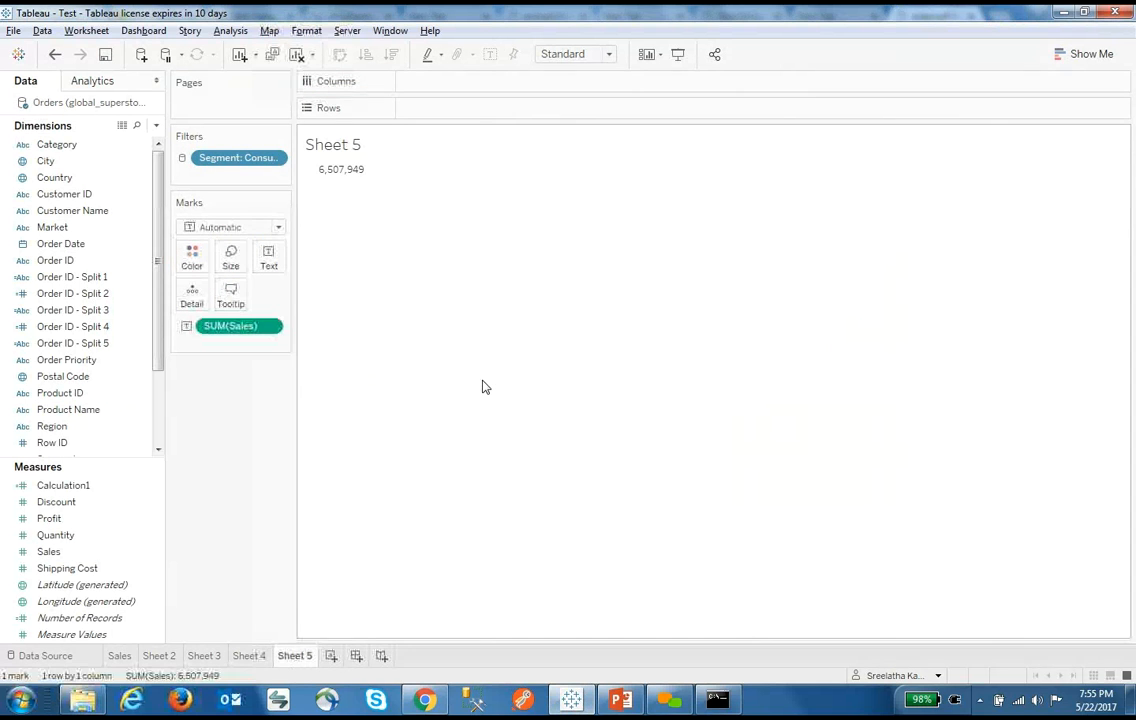
drag(241, 327, 150, 566)
double_click(139, 551)
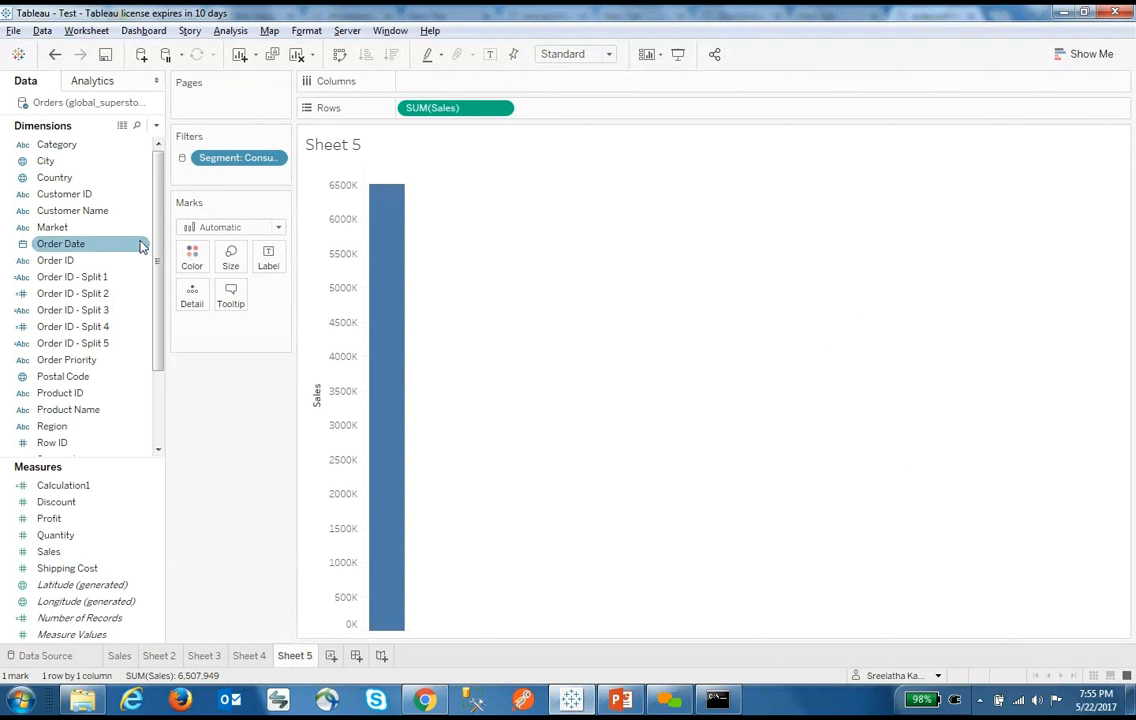
Try breaking Sales out by Customer ID and then by Product ID, removing each afterwards
click(95, 200)
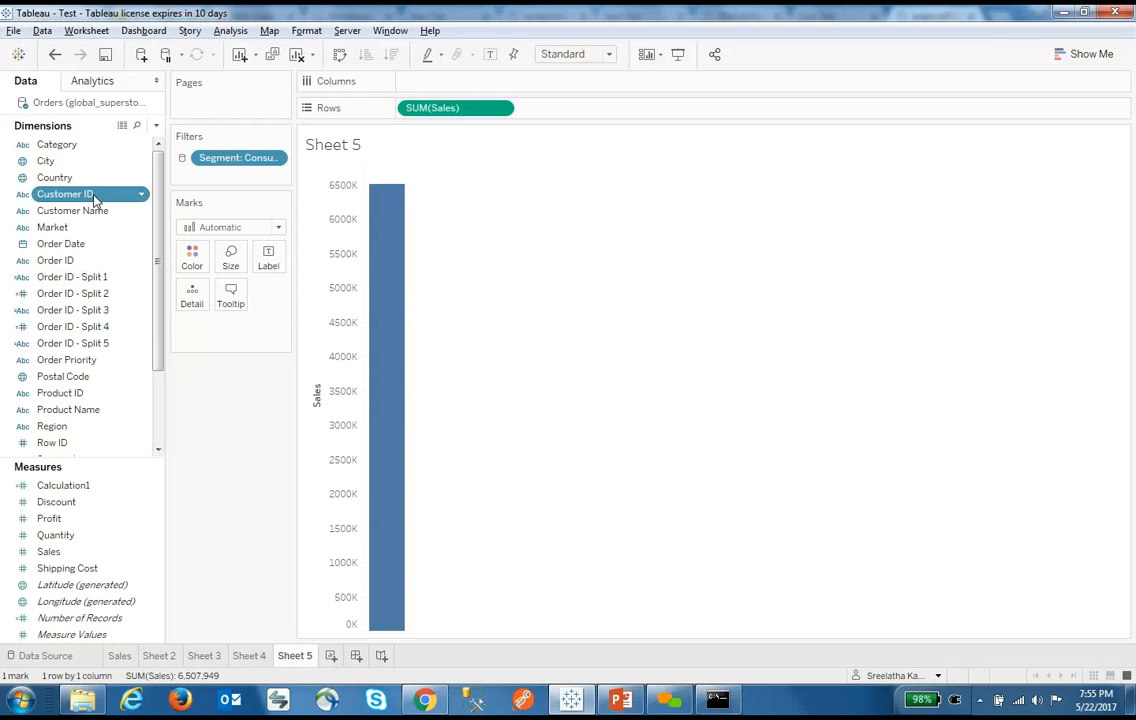
double_click(95, 200)
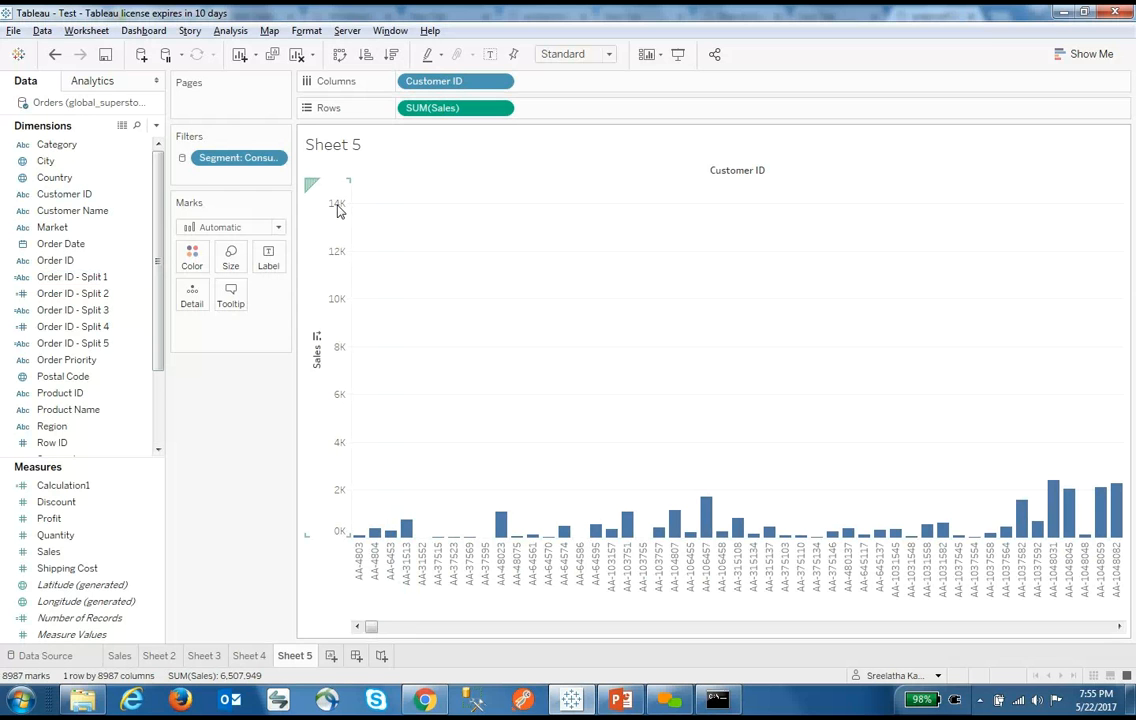
click(100, 211)
drag(451, 81, 65, 382)
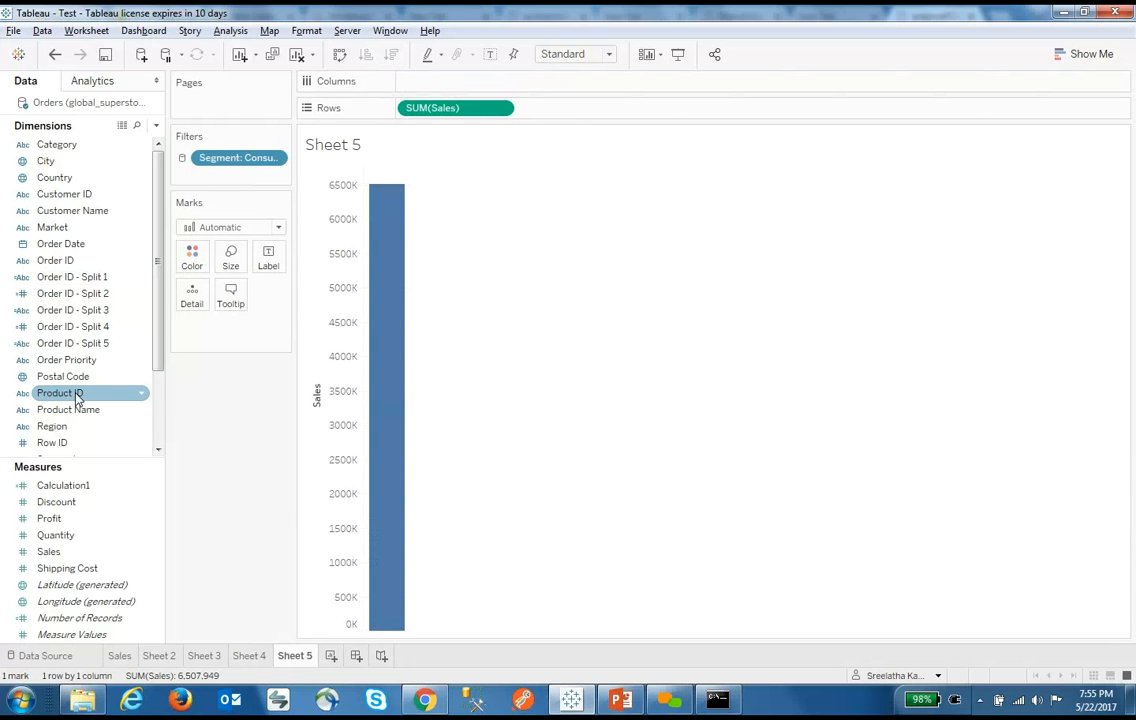
double_click(60, 393)
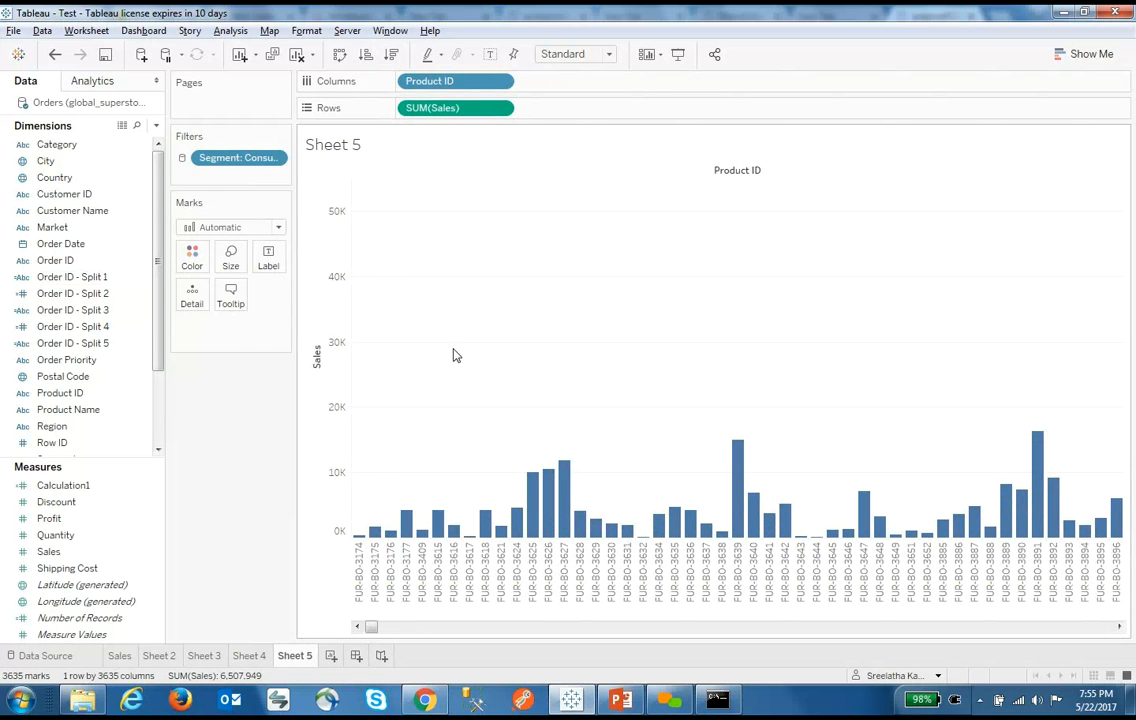
mouse_move(530, 502)
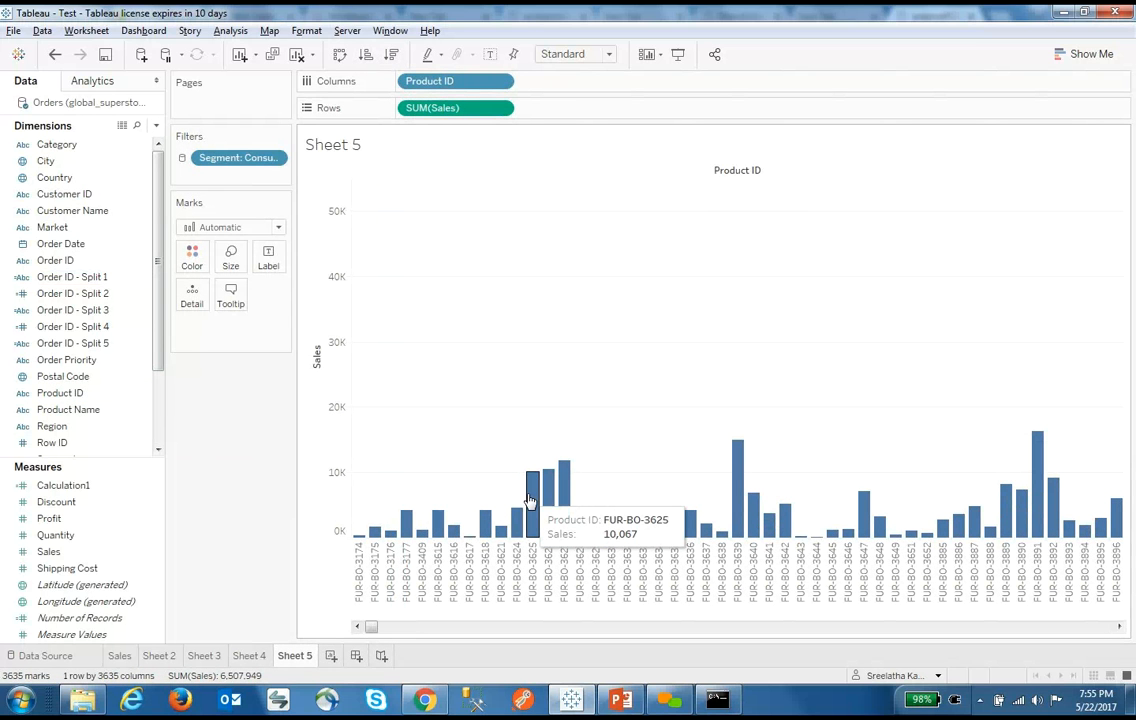
drag(444, 80, 80, 430)
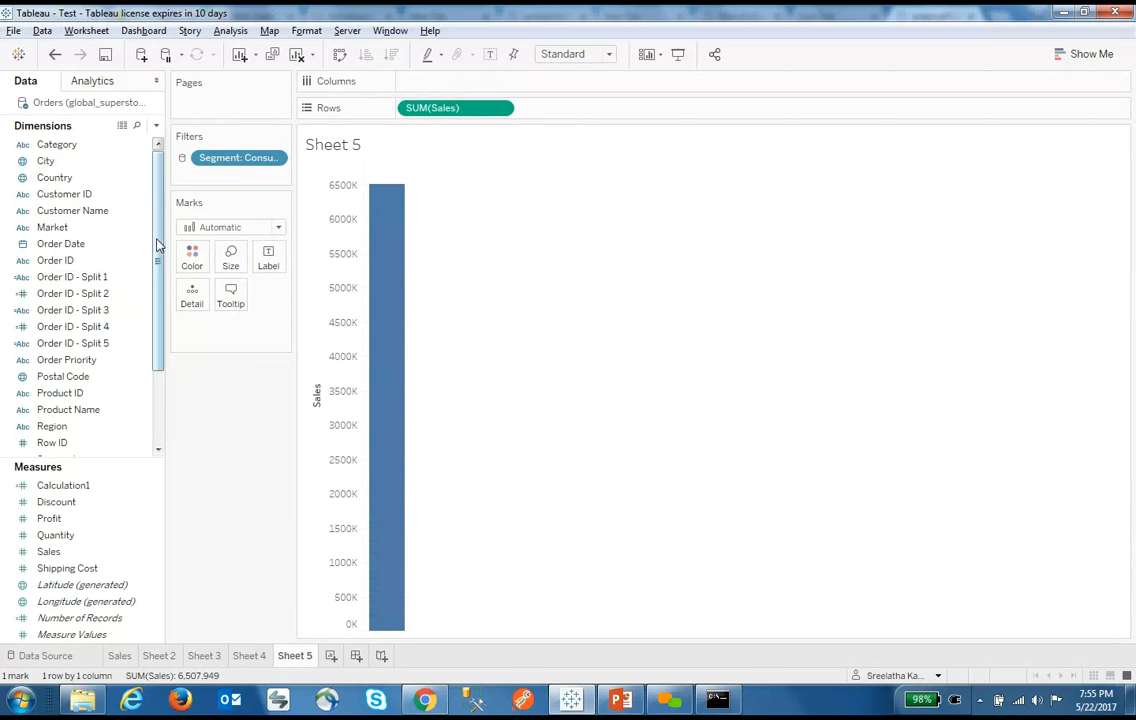
Try Segment, remove it, then chart Sales by Region as 23 bars
drag(157, 240, 157, 309)
double_click(60, 377)
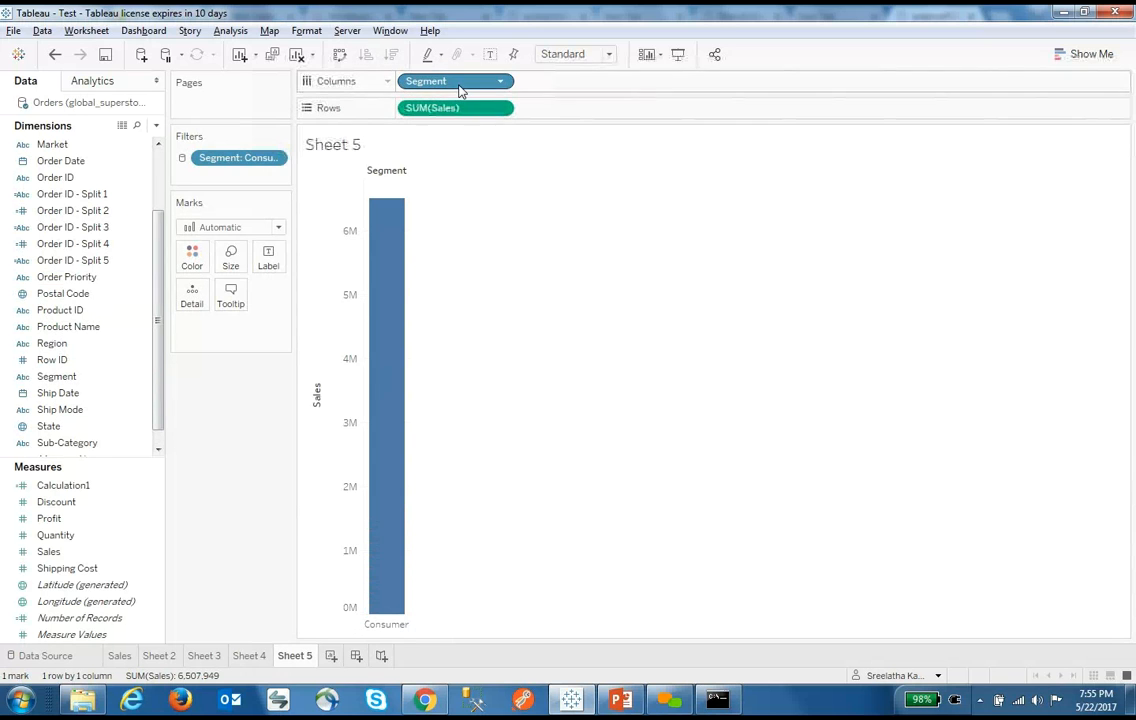
drag(459, 84, 183, 406)
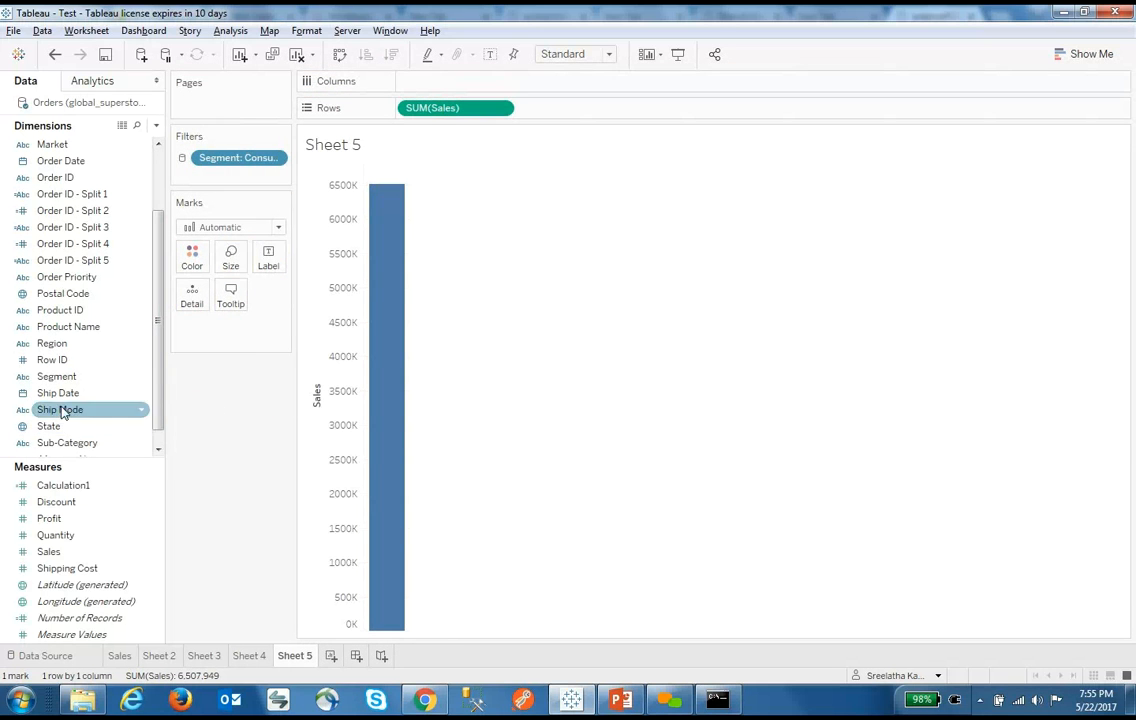
scroll(115, 260, up, 3)
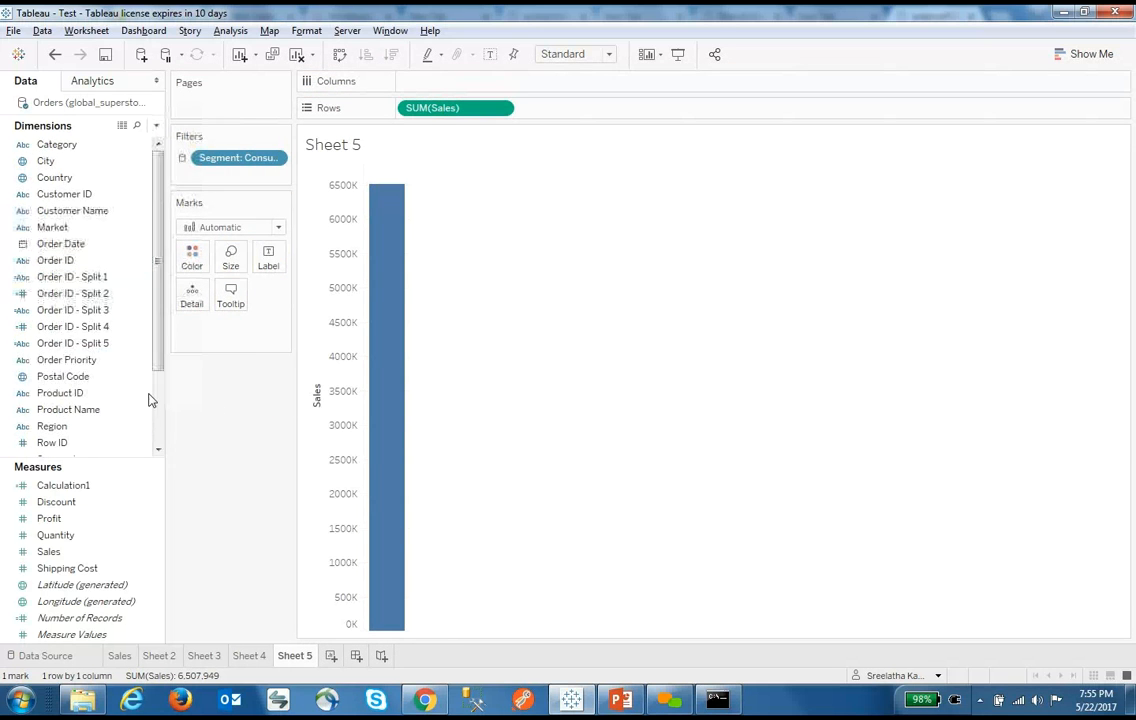
double_click(60, 427)
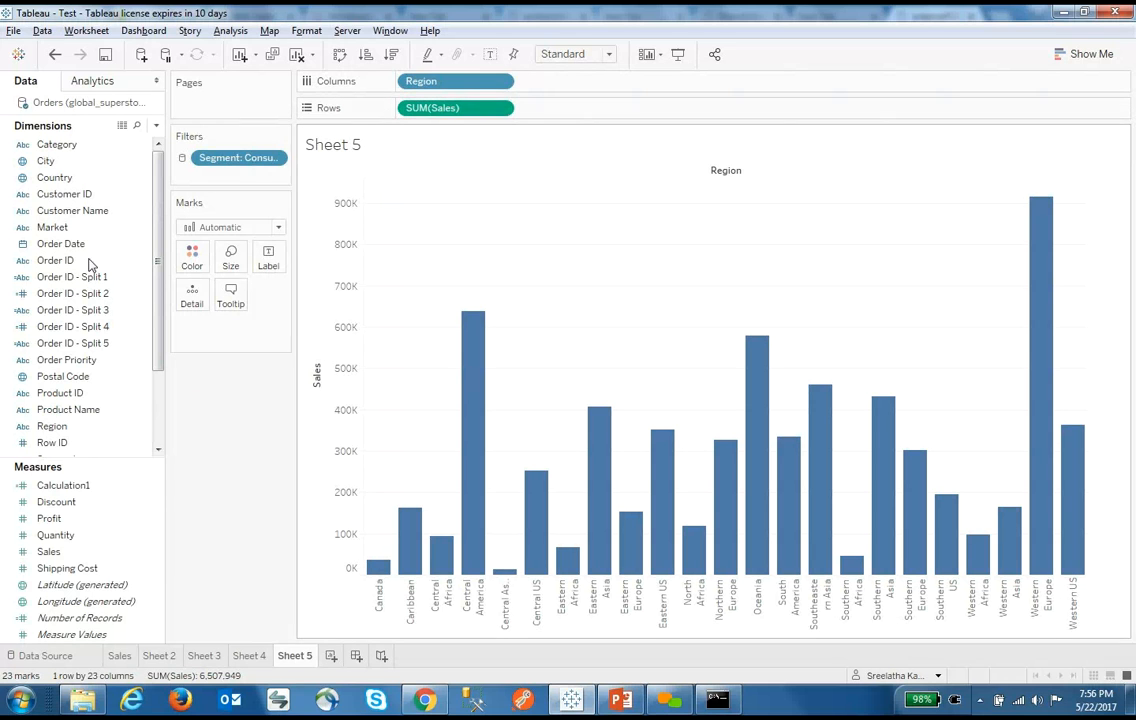
Add a Region filter keeping only the top 10 regions by Sales sum
drag(84, 428, 219, 170)
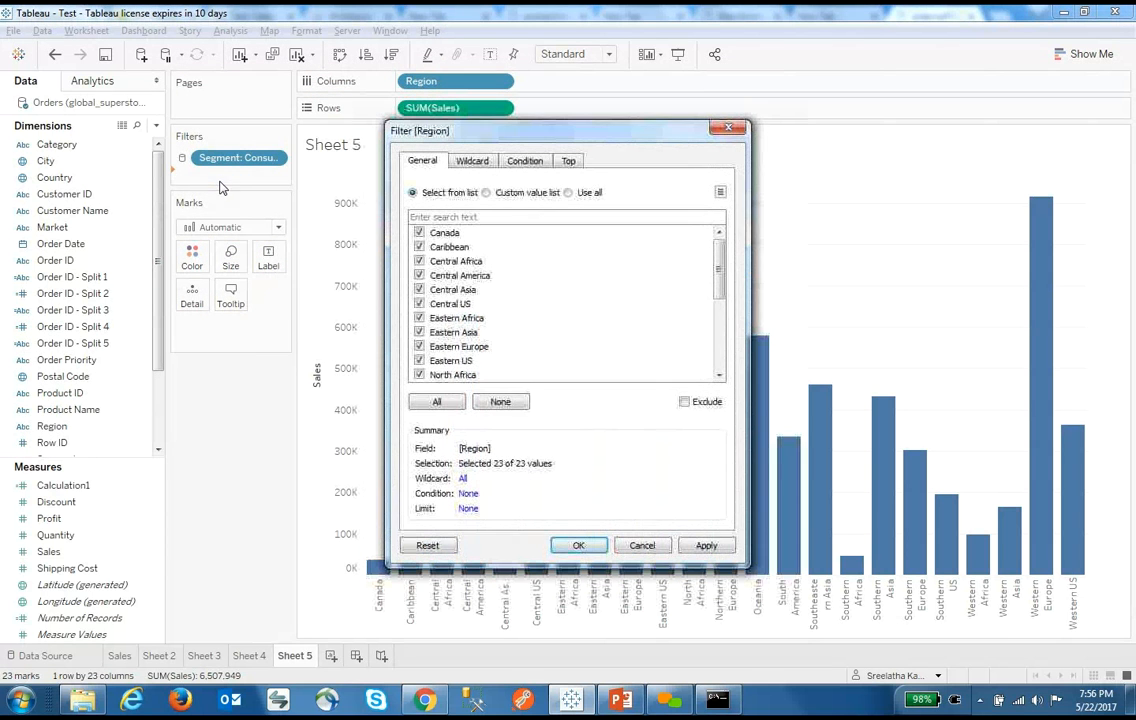
click(568, 162)
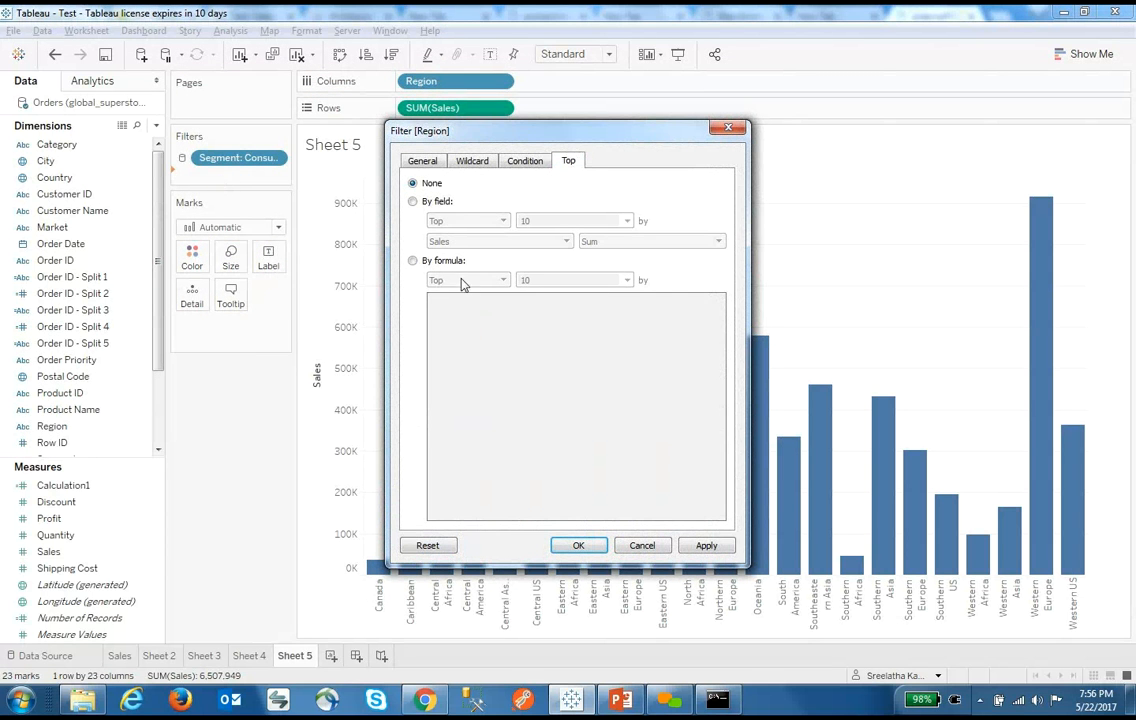
click(413, 203)
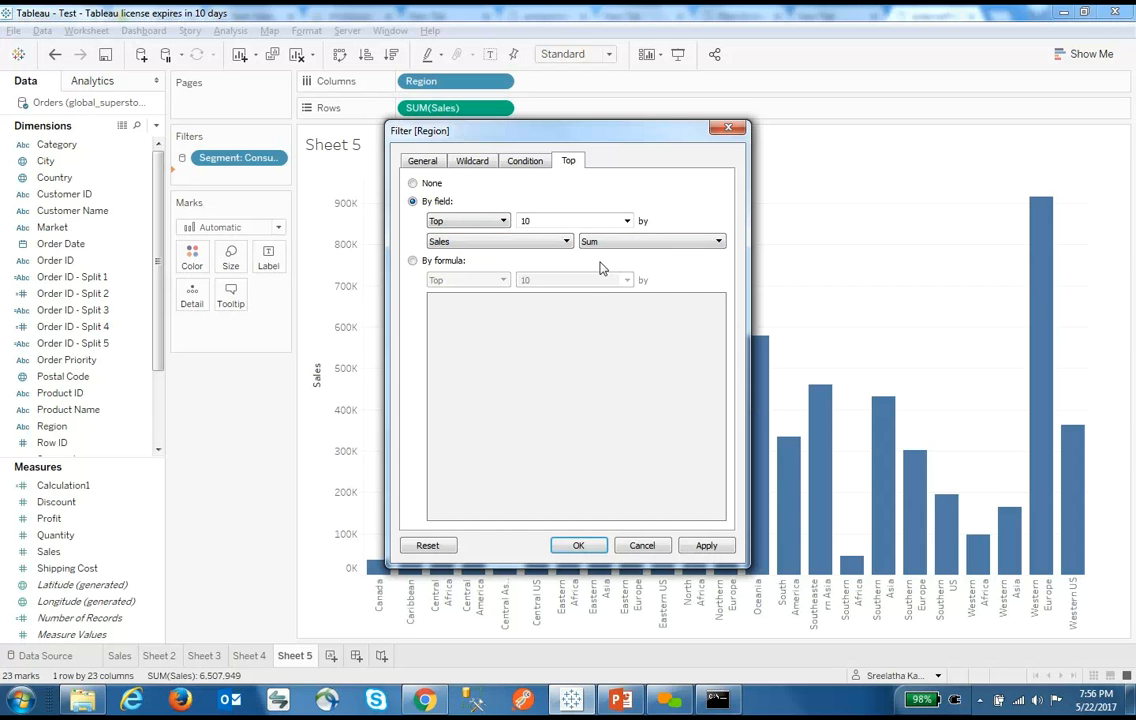
click(578, 545)
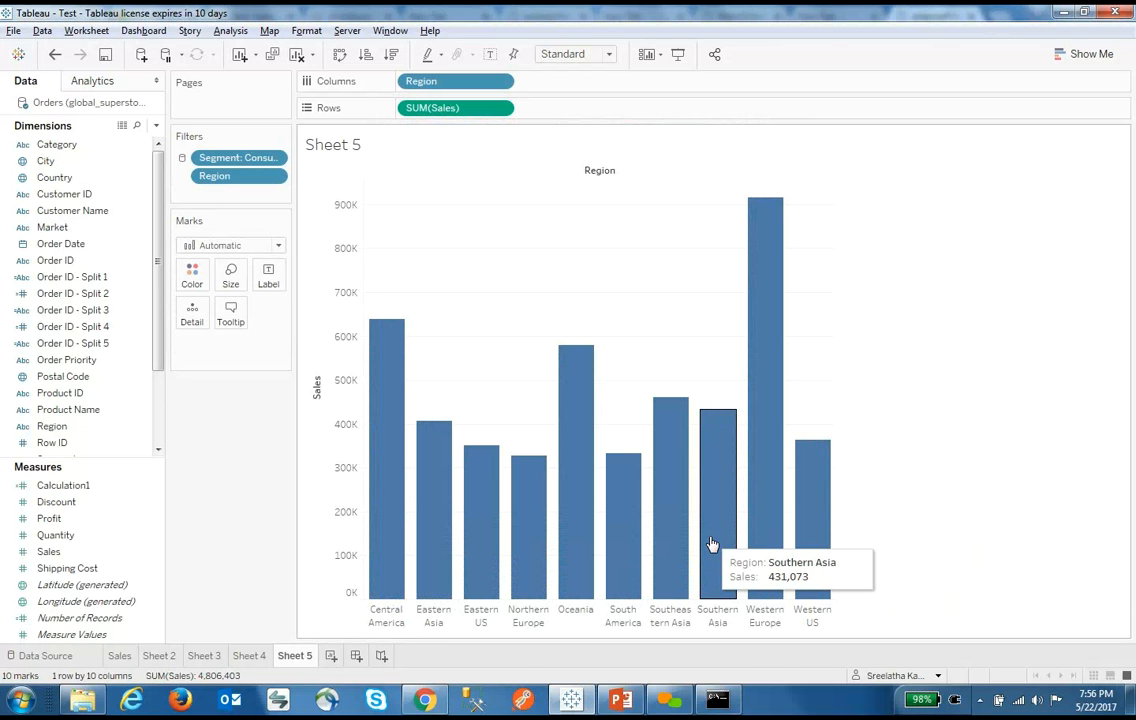
click(156, 126)
Drop the standalone parameter and make the Region filter's top count a new parameter
click(105, 159)
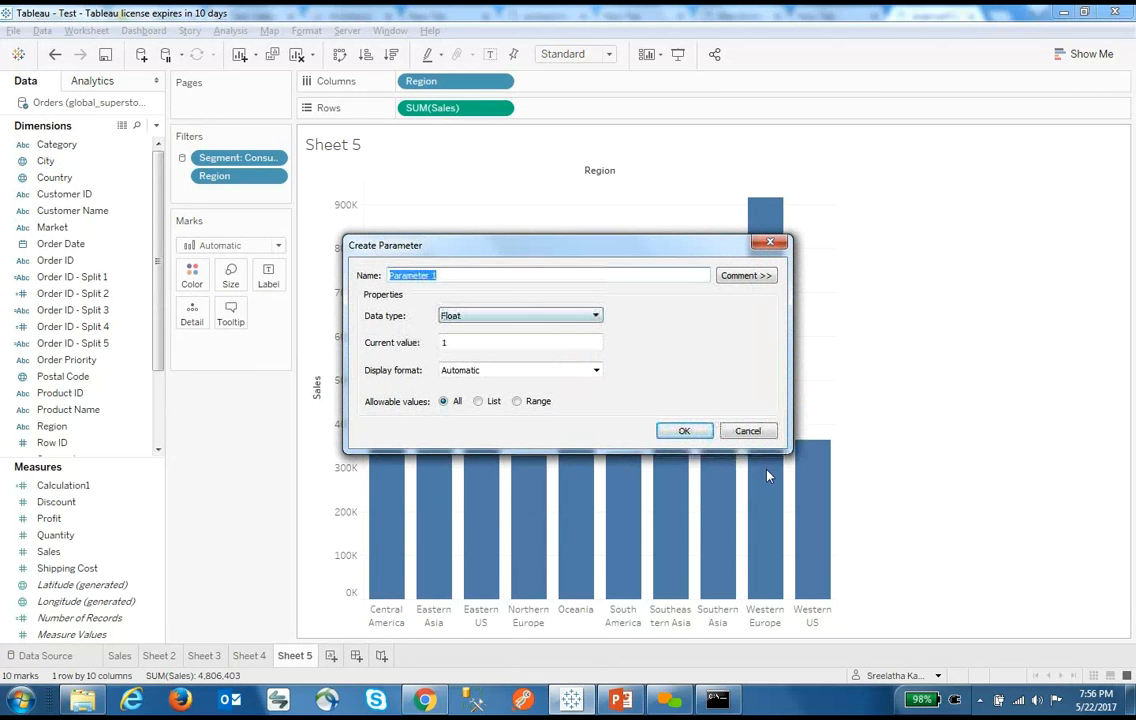
click(745, 432)
click(274, 176)
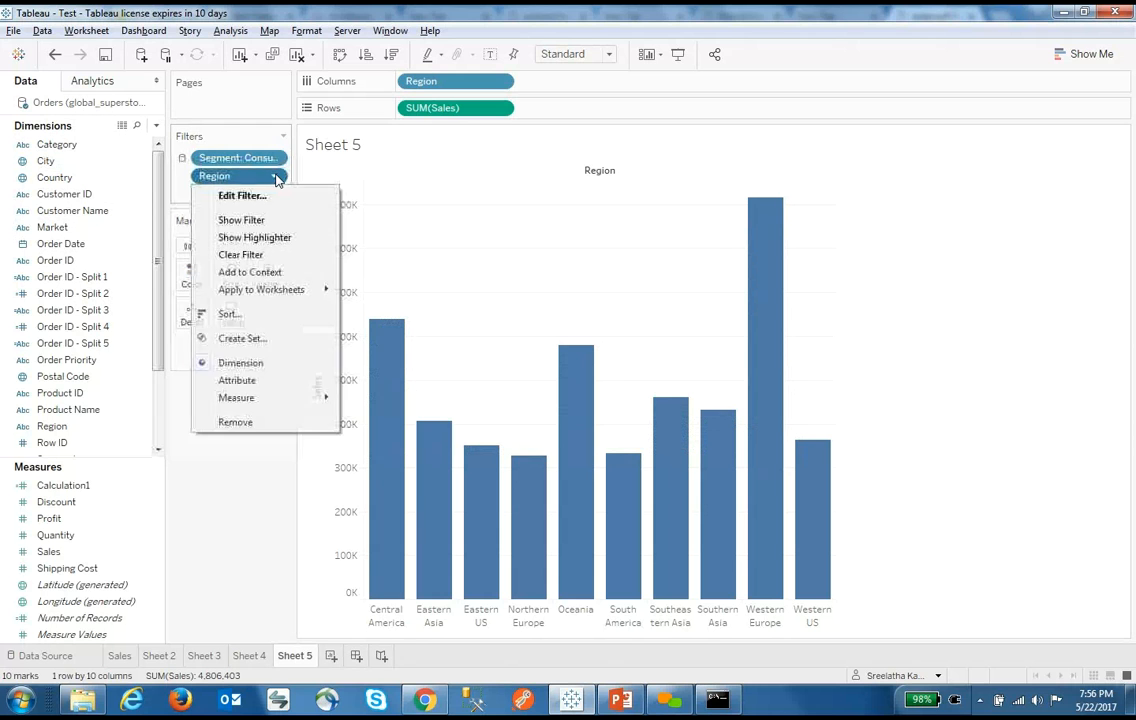
click(276, 200)
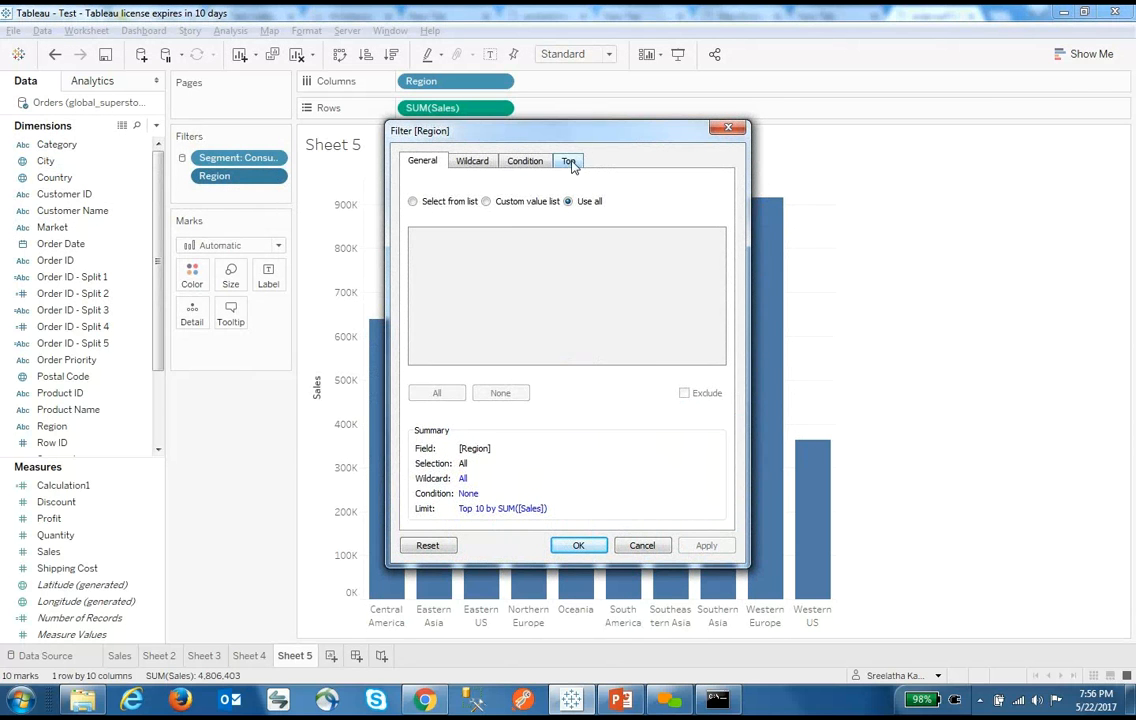
click(568, 160)
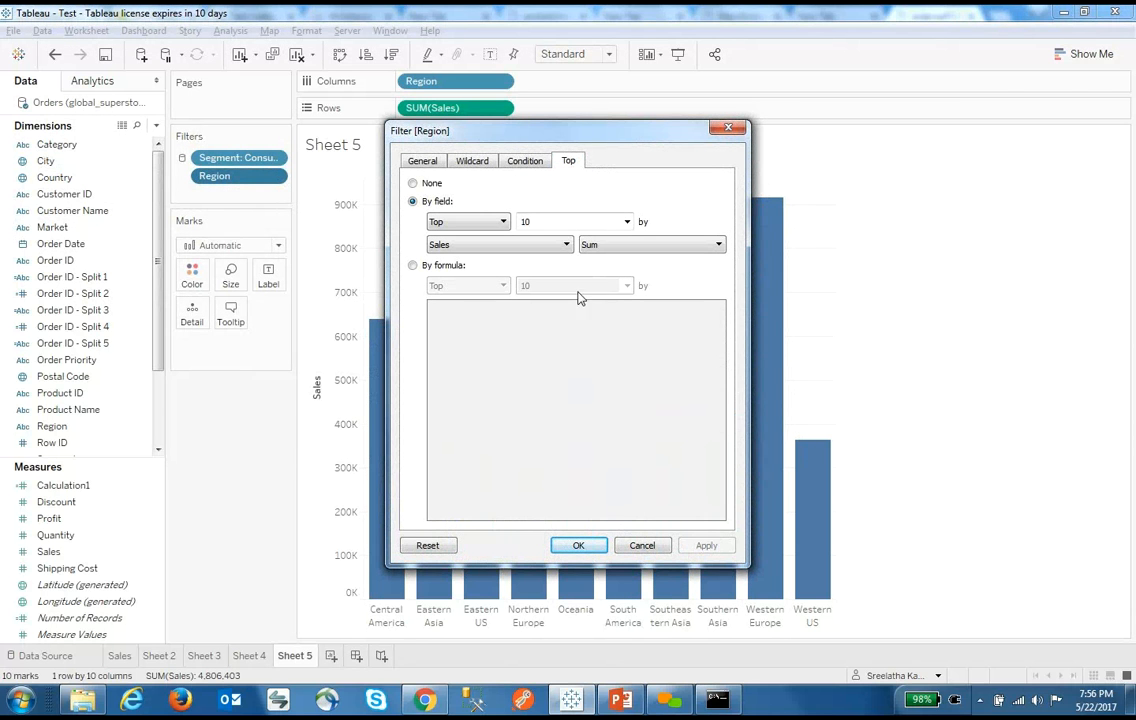
click(626, 222)
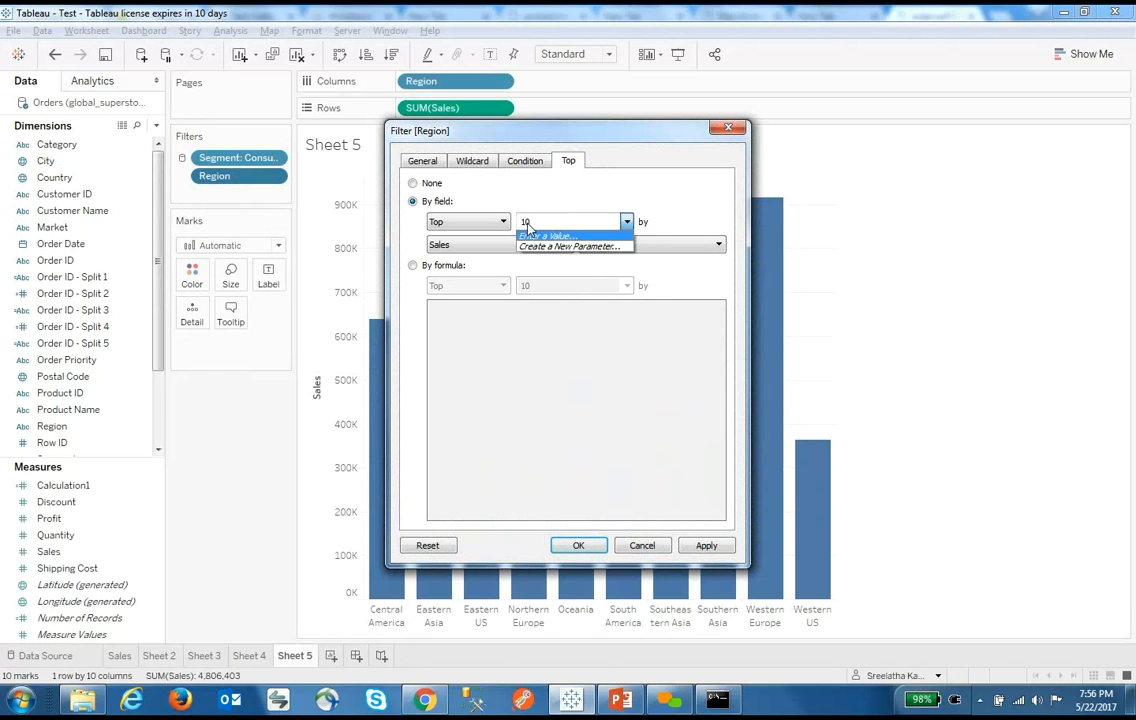
click(558, 246)
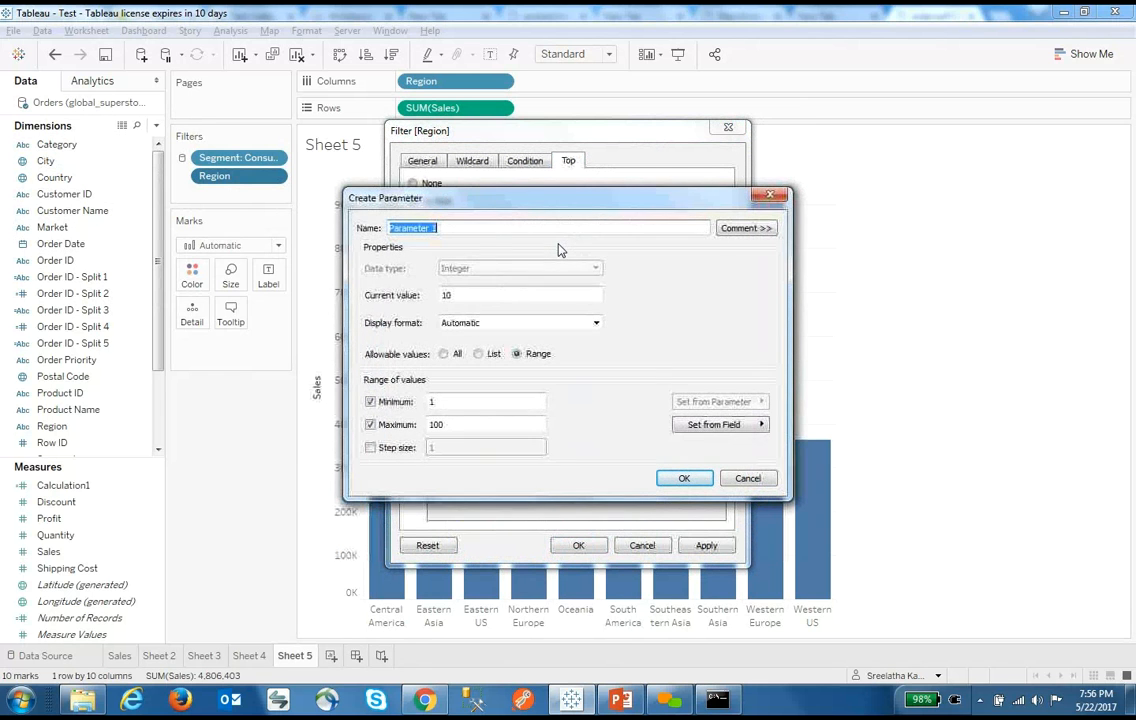
Name the parameter Top N with maximum 20, apply it, and raise it to 13 regions
text(Top N)
click(462, 423)
key(BackSpace)
key(BackSpace)
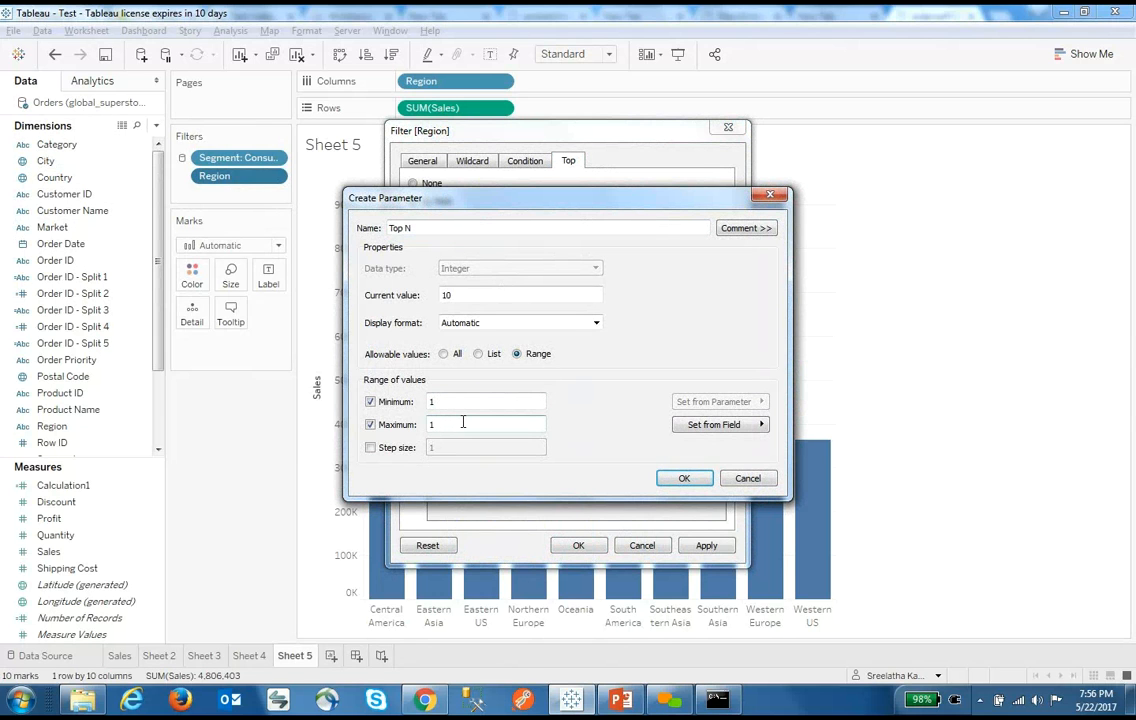
key(BackSpace)
text(20)
click(684, 479)
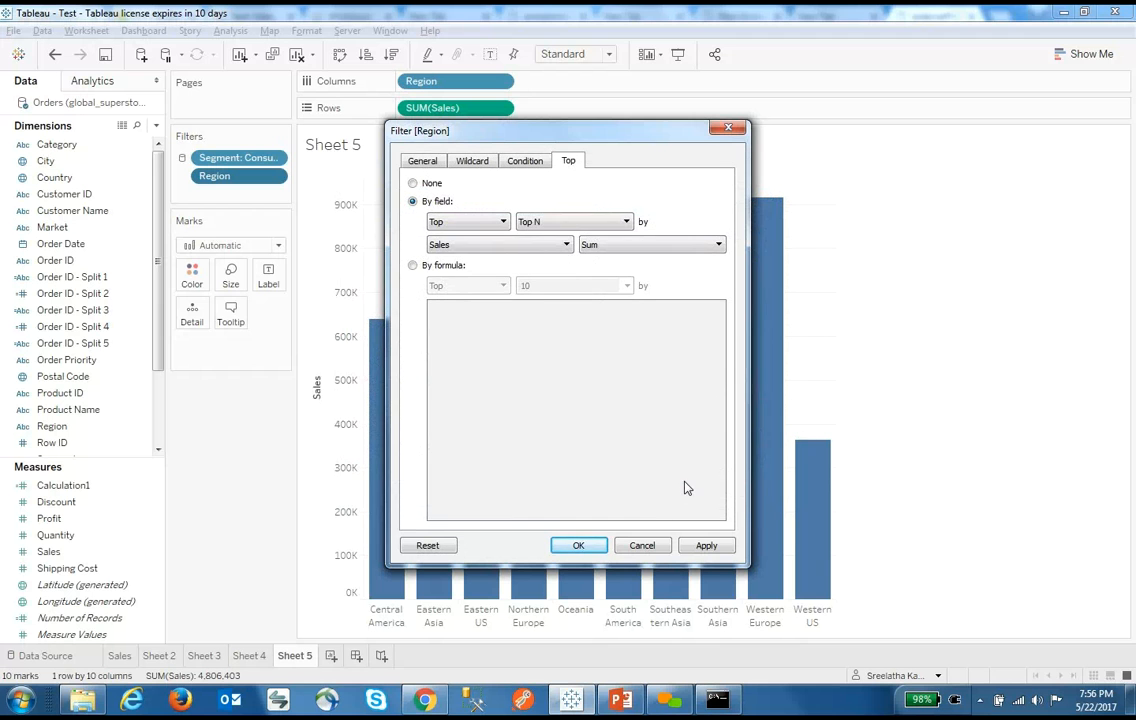
click(579, 546)
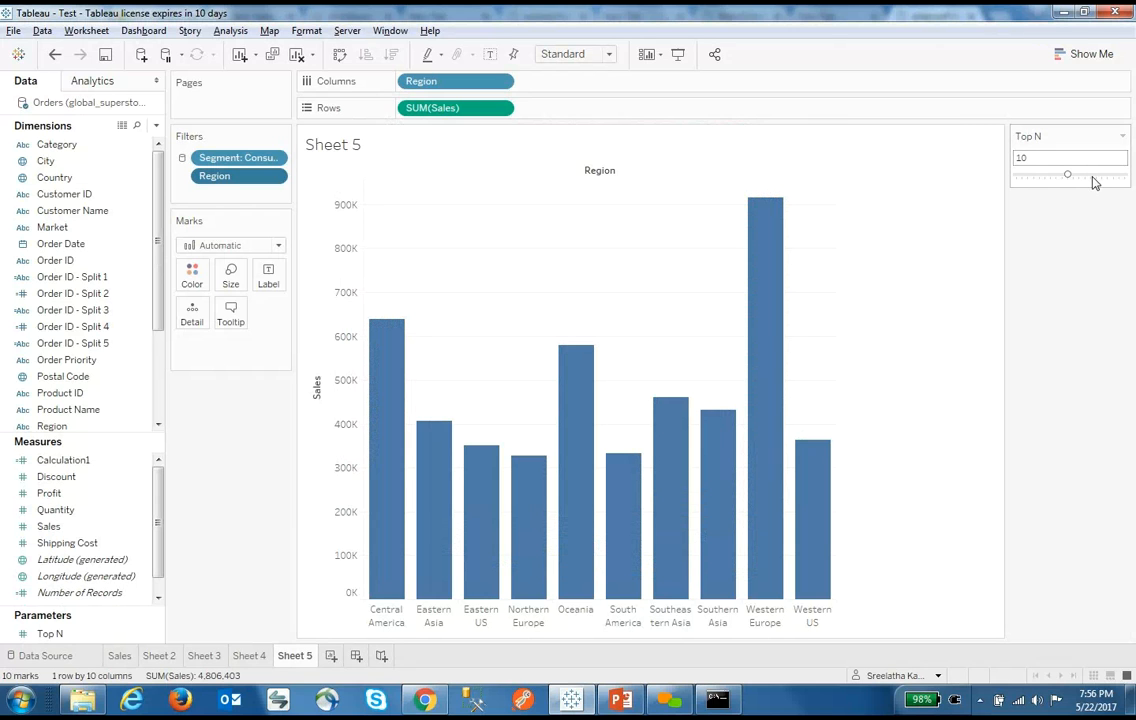
drag(1070, 175, 1085, 176)
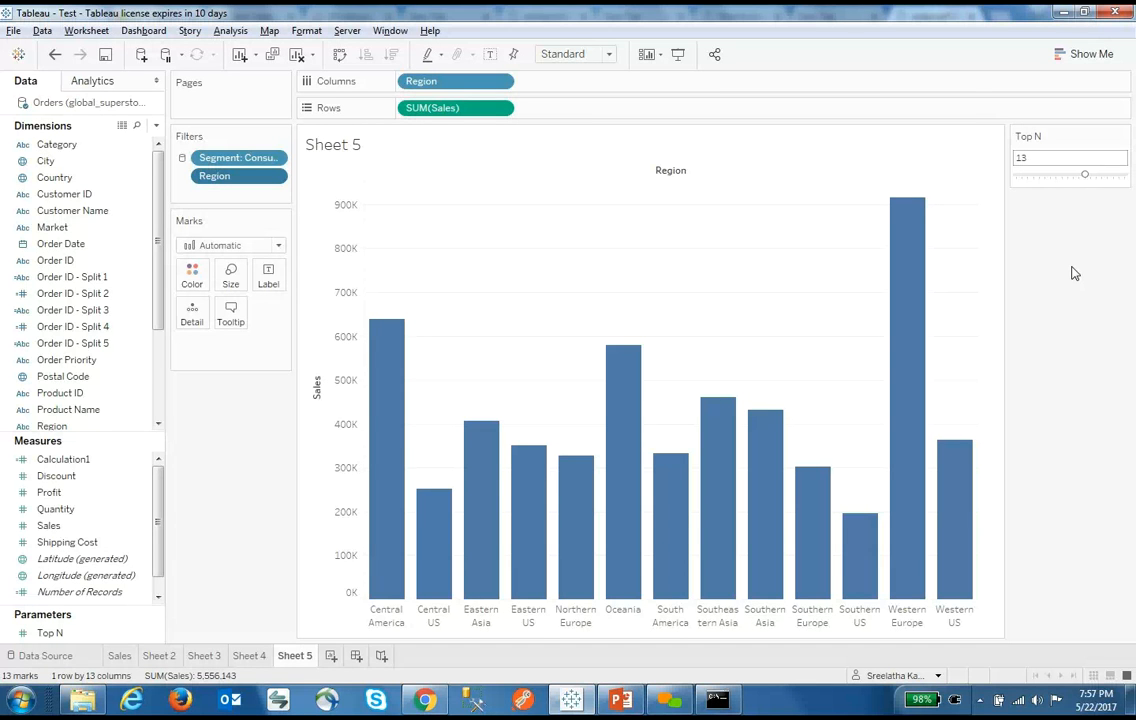
Duplicate Sheet 5 as a crosstab split by year of Order Date, then start Dashboard 1
right_click(297, 660)
click(384, 565)
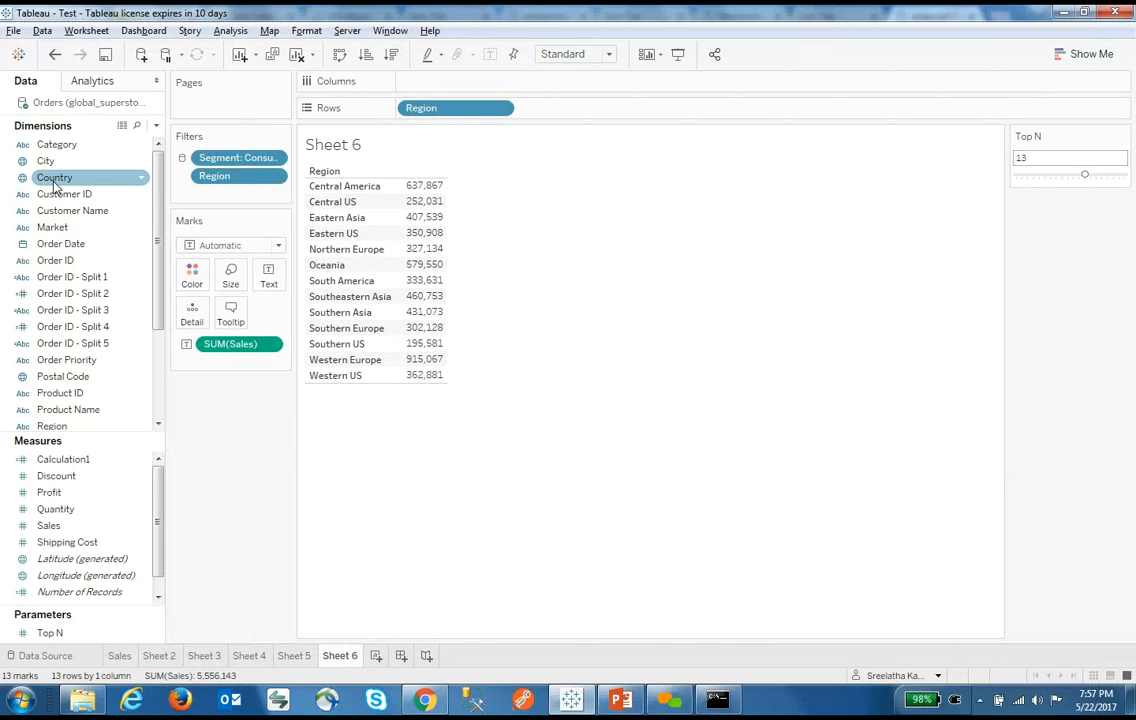
drag(58, 244, 455, 82)
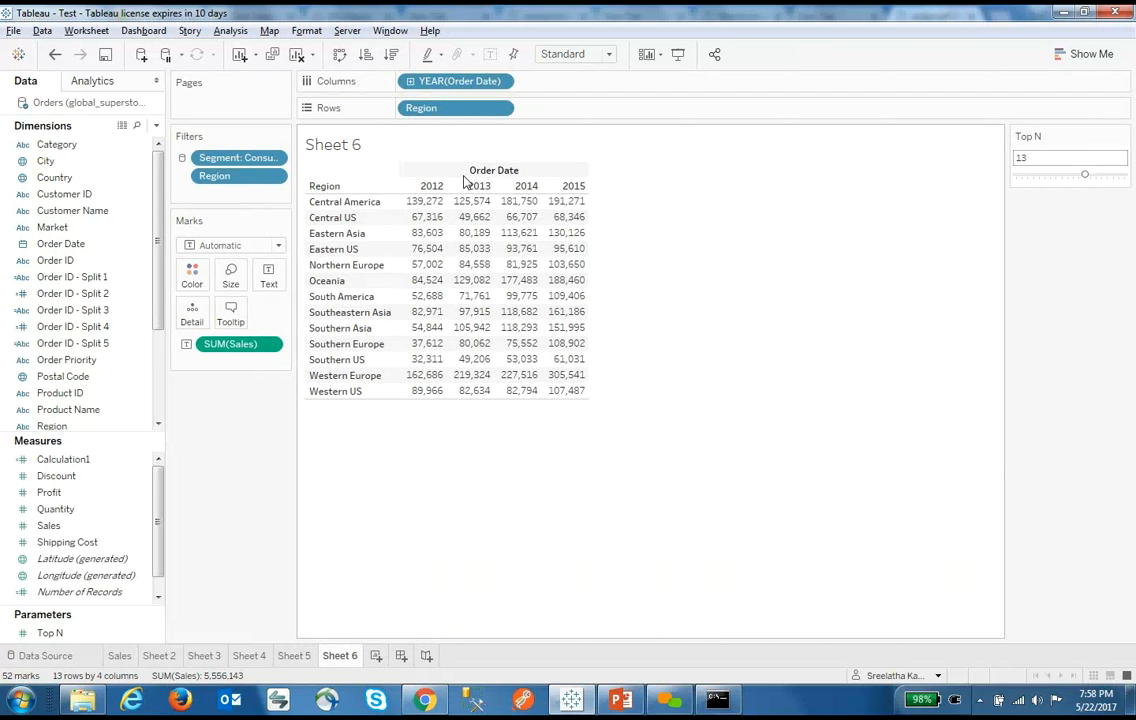
mouse_move(422, 250)
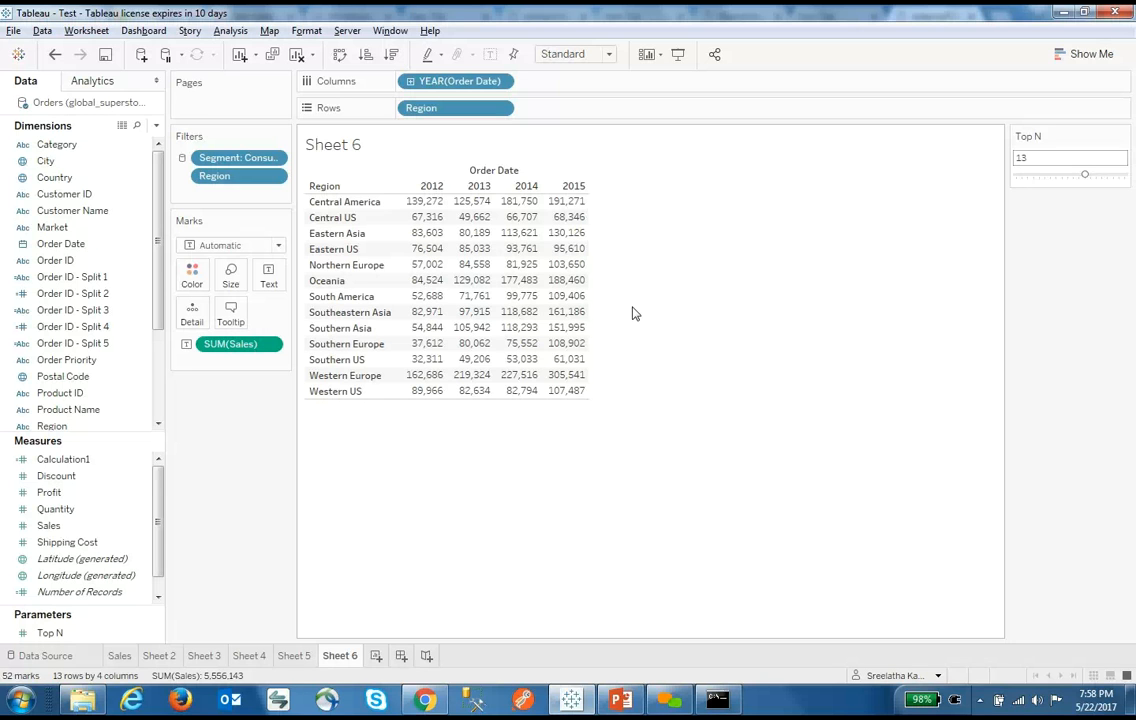
click(401, 656)
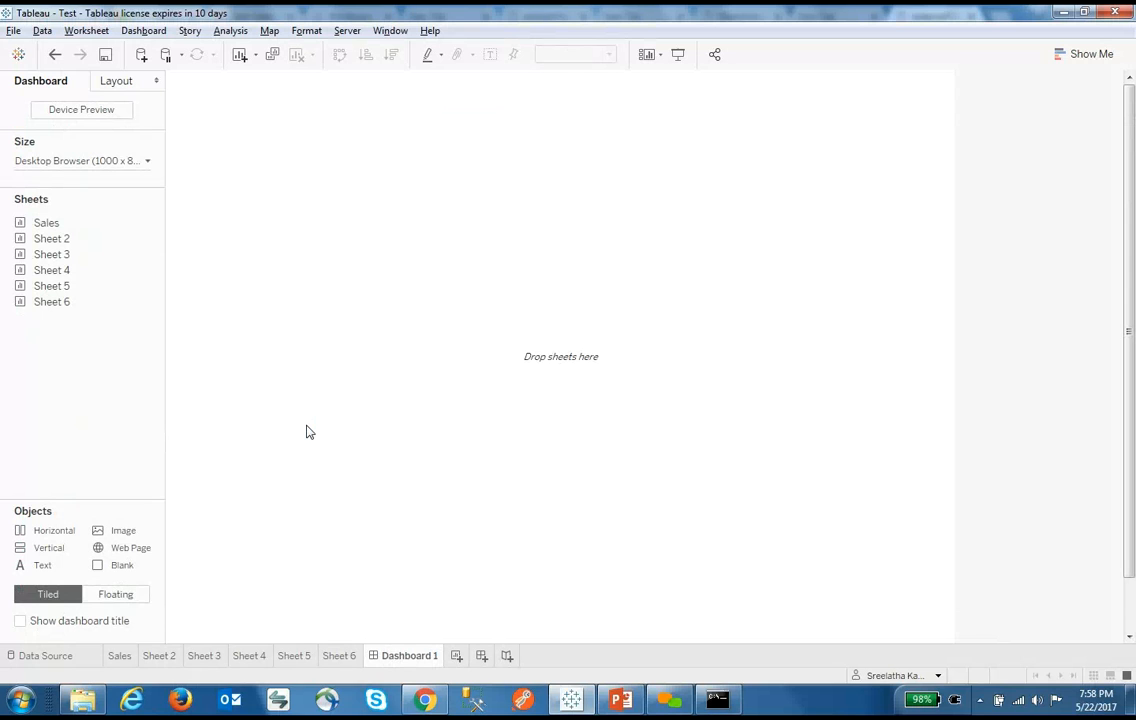
Place Sales on Dashboard 1, Sheet 2 to its right and Sheet 3 beneath it
drag(132, 227, 287, 226)
drag(62, 240, 686, 269)
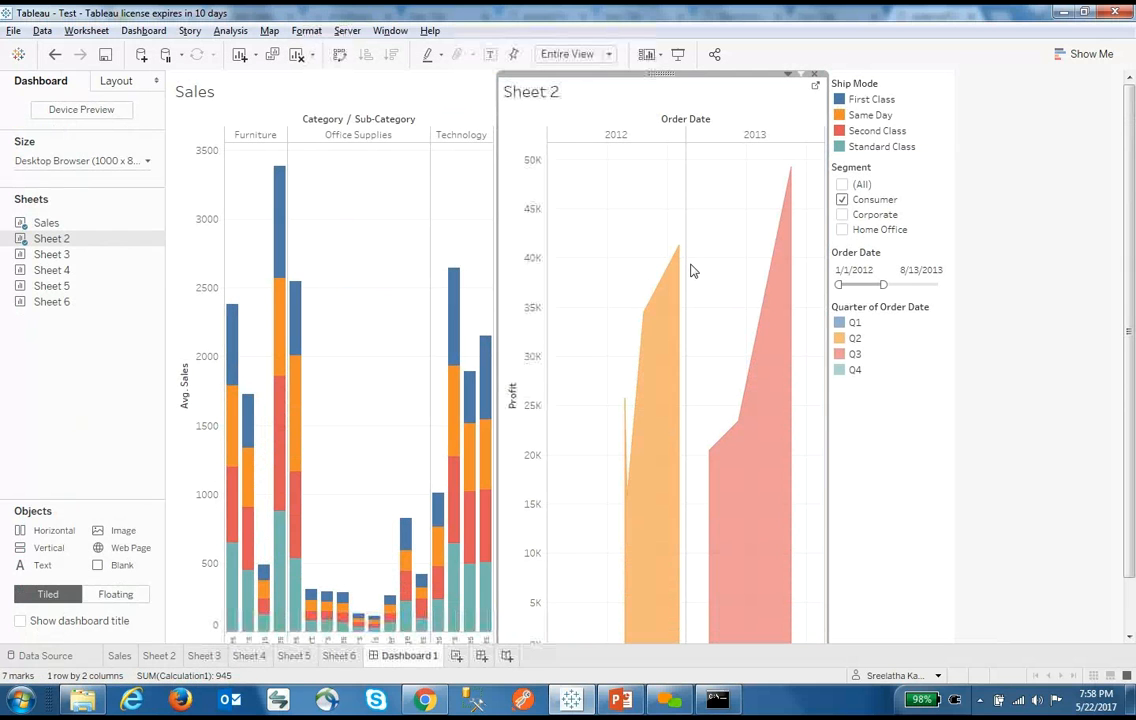
drag(152, 254, 335, 520)
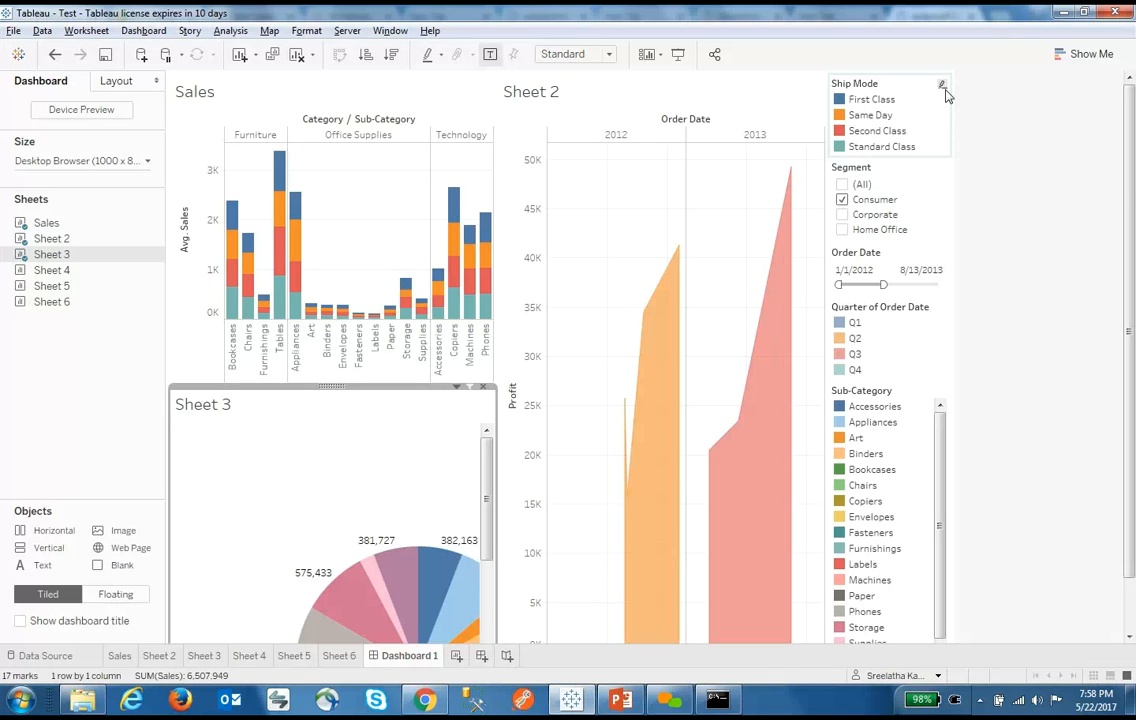
Remove the Sub-Category legend and set the Segment filter to (All)
click(945, 410)
click(937, 381)
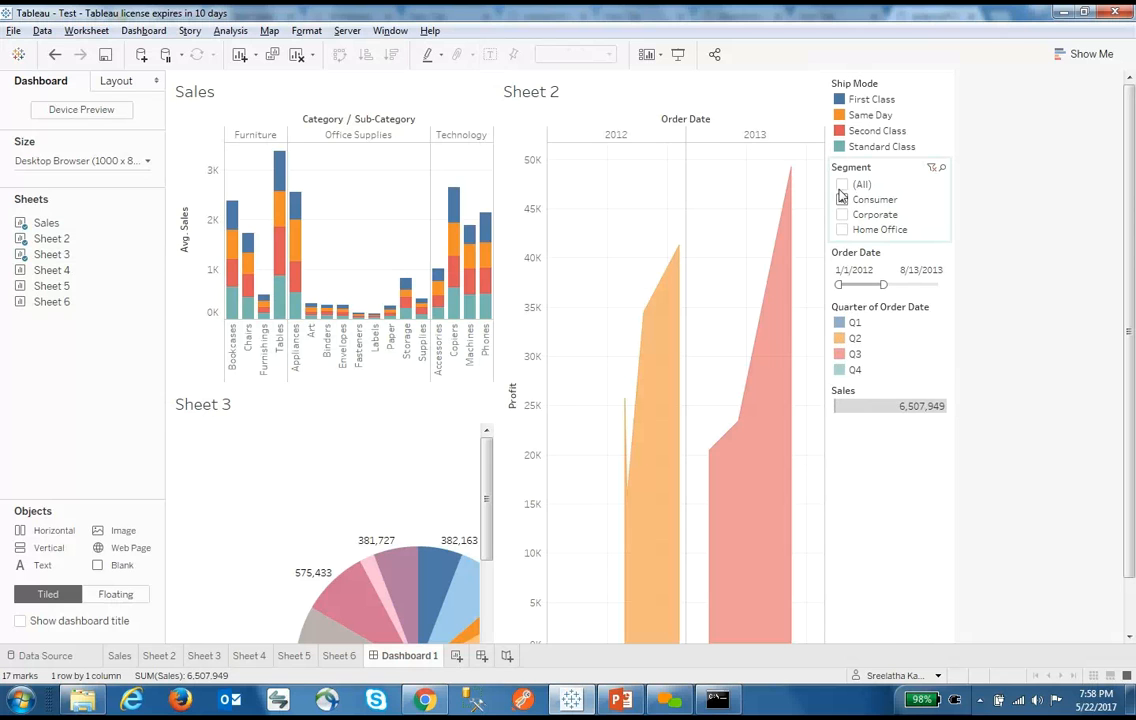
click(843, 186)
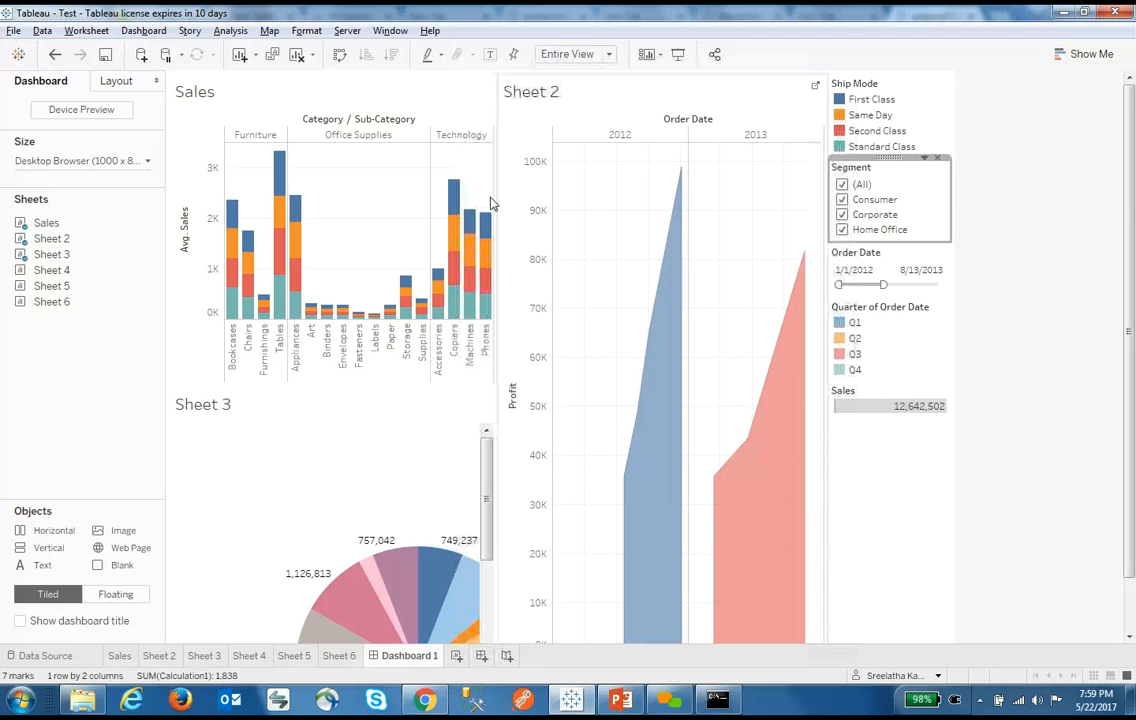
Select the top segment of the Copiers bar and dismiss its tooltip
mouse_move(455, 212)
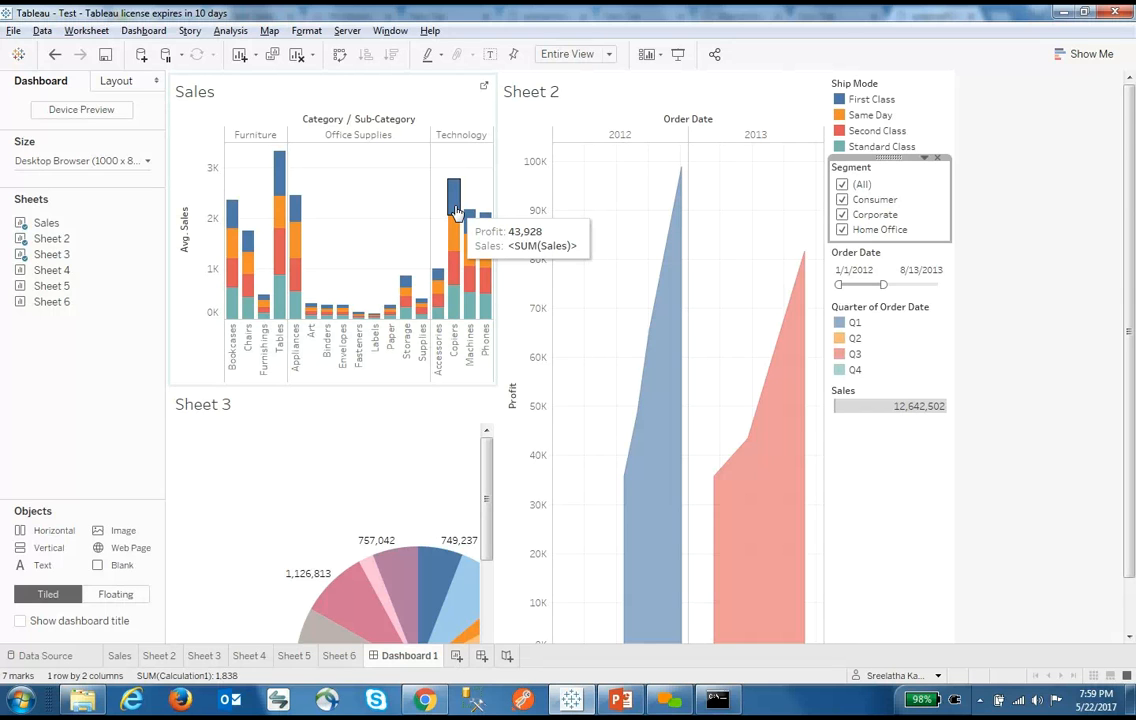
click(455, 212)
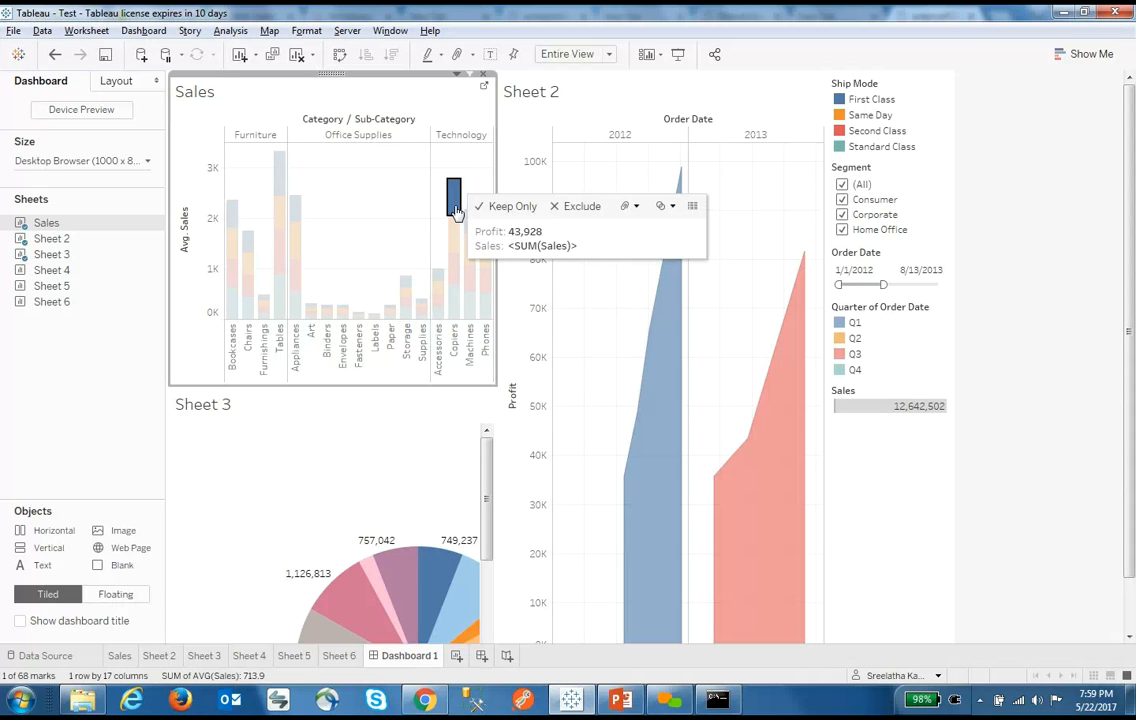
click(918, 535)
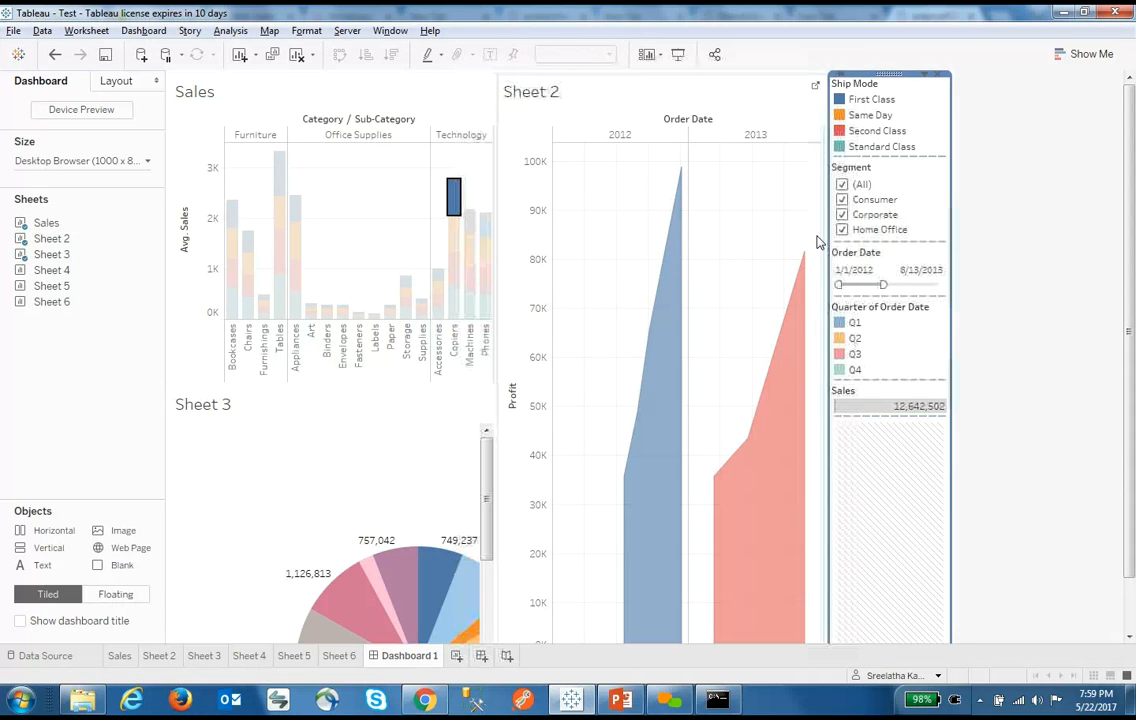
click(13, 31)
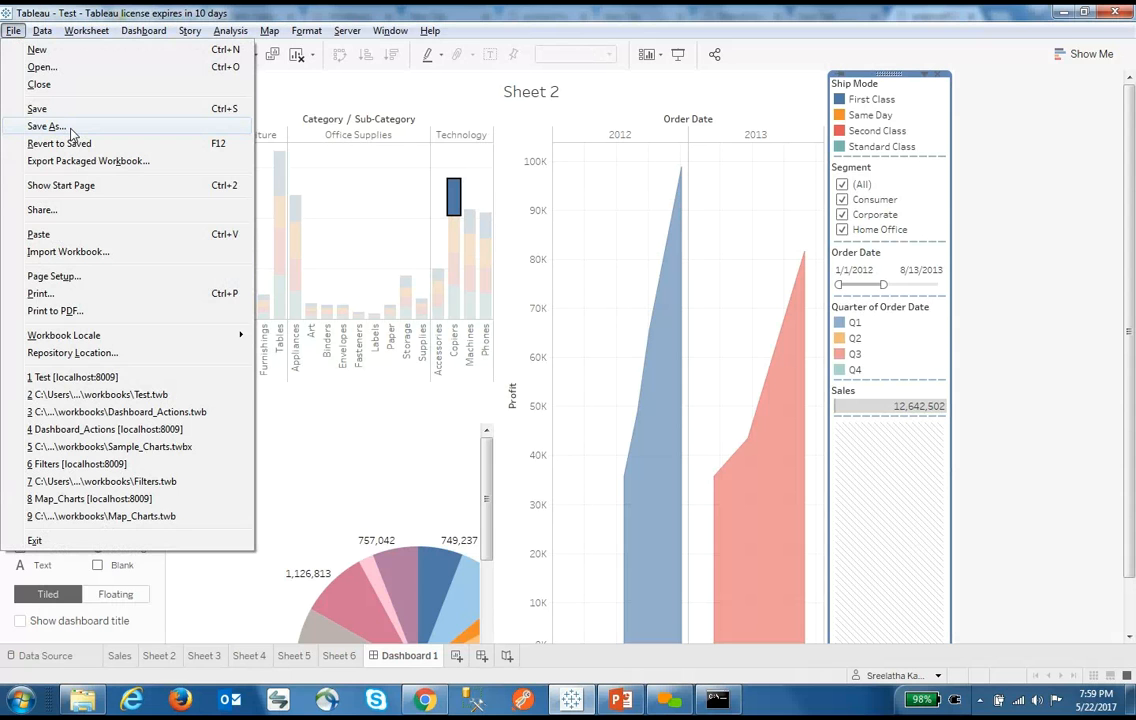
Cancel a Save As of the workbook and return to the Sales worksheet
click(70, 130)
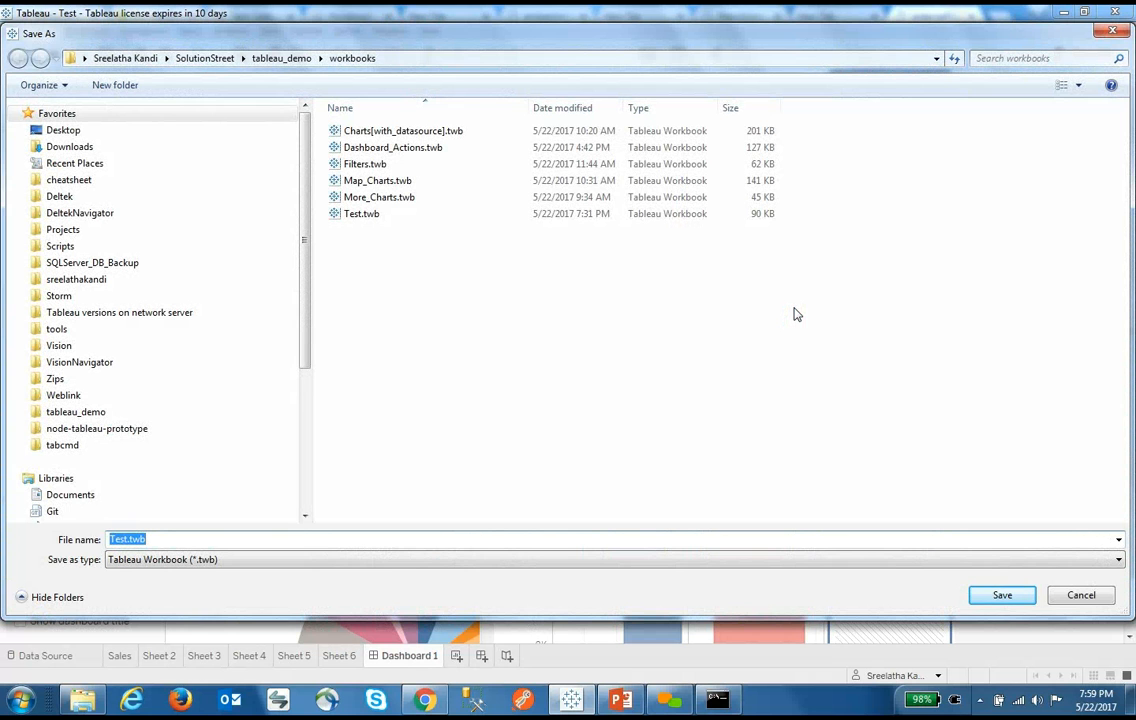
click(1078, 597)
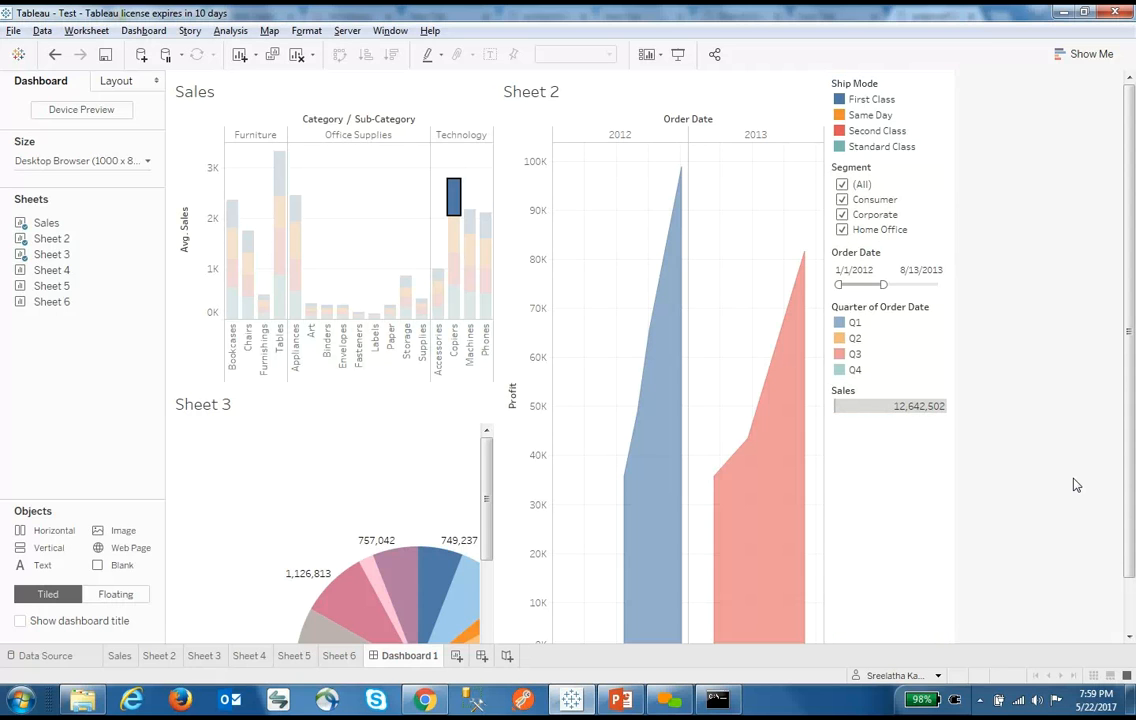
click(118, 655)
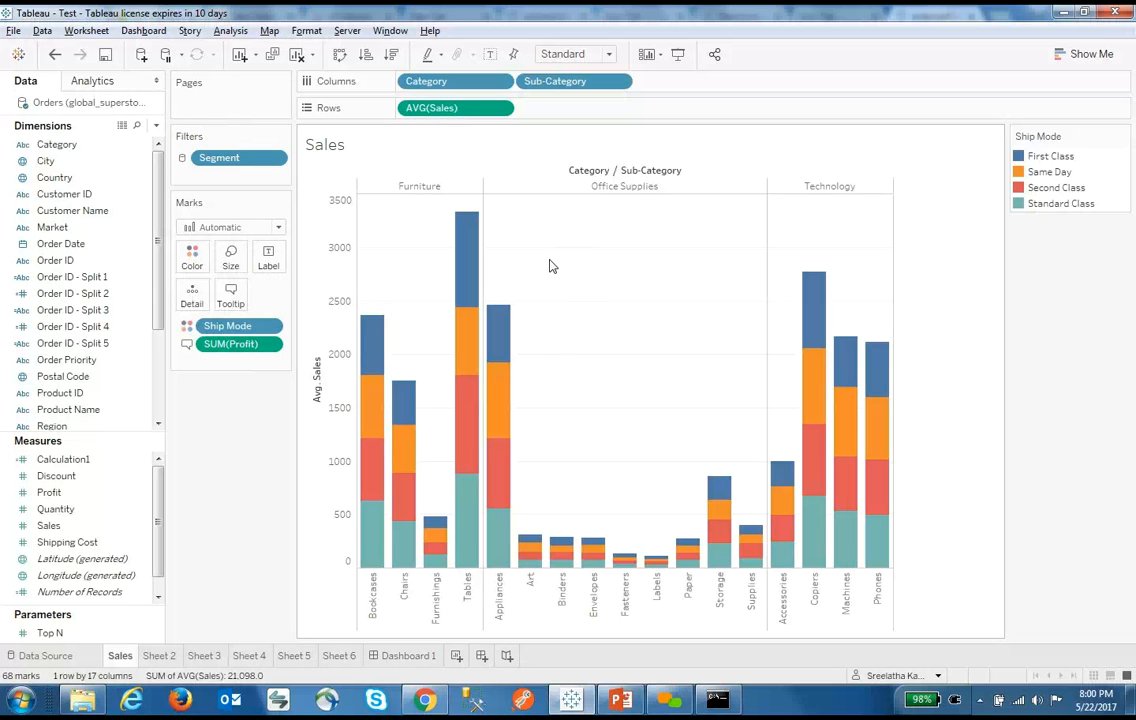
Page the Sales view by YEAR(Order Date) and step forward to the 2015 page
click(122, 314)
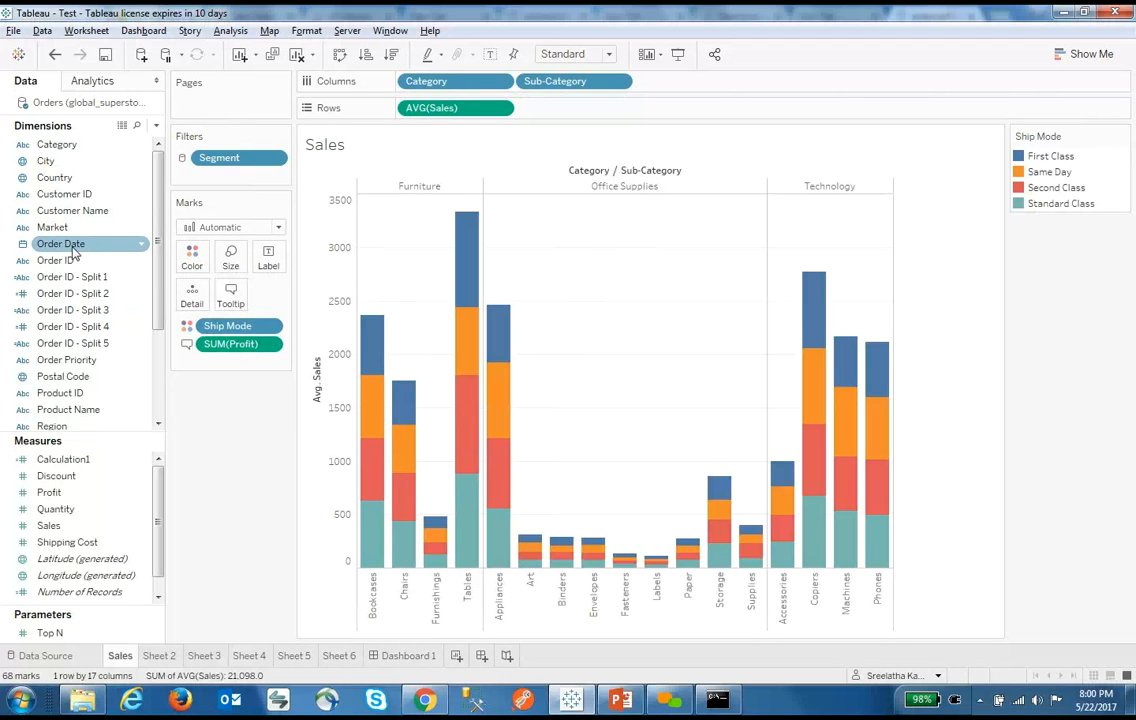
drag(70, 244, 226, 116)
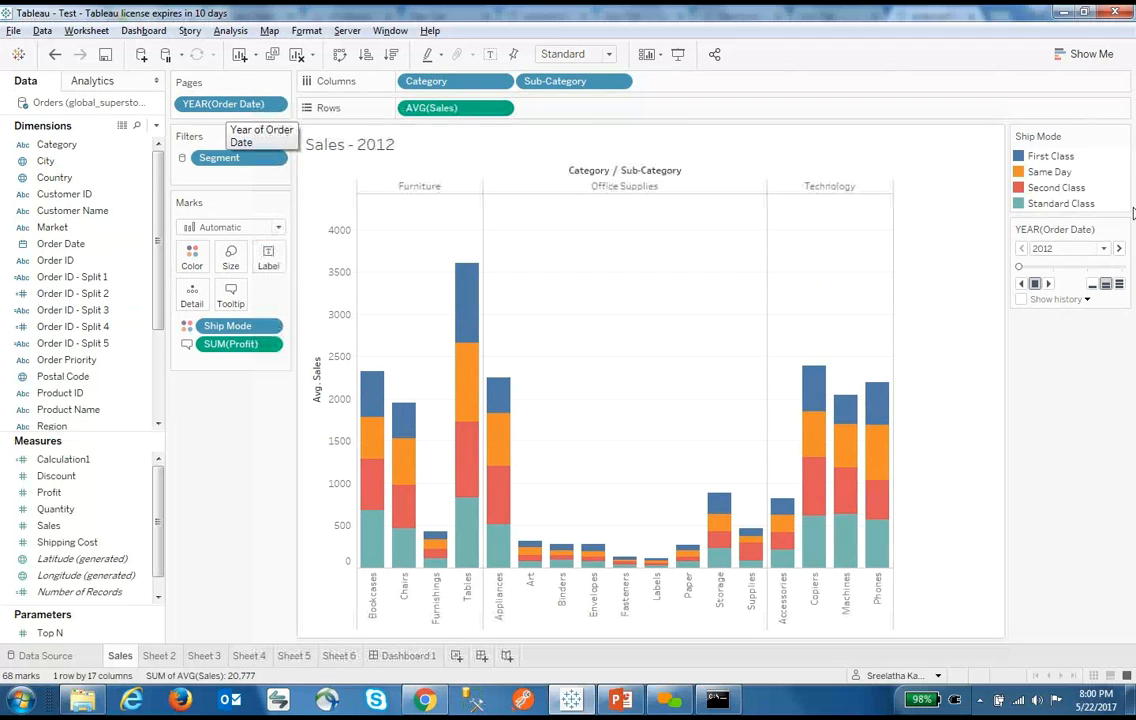
click(1119, 249)
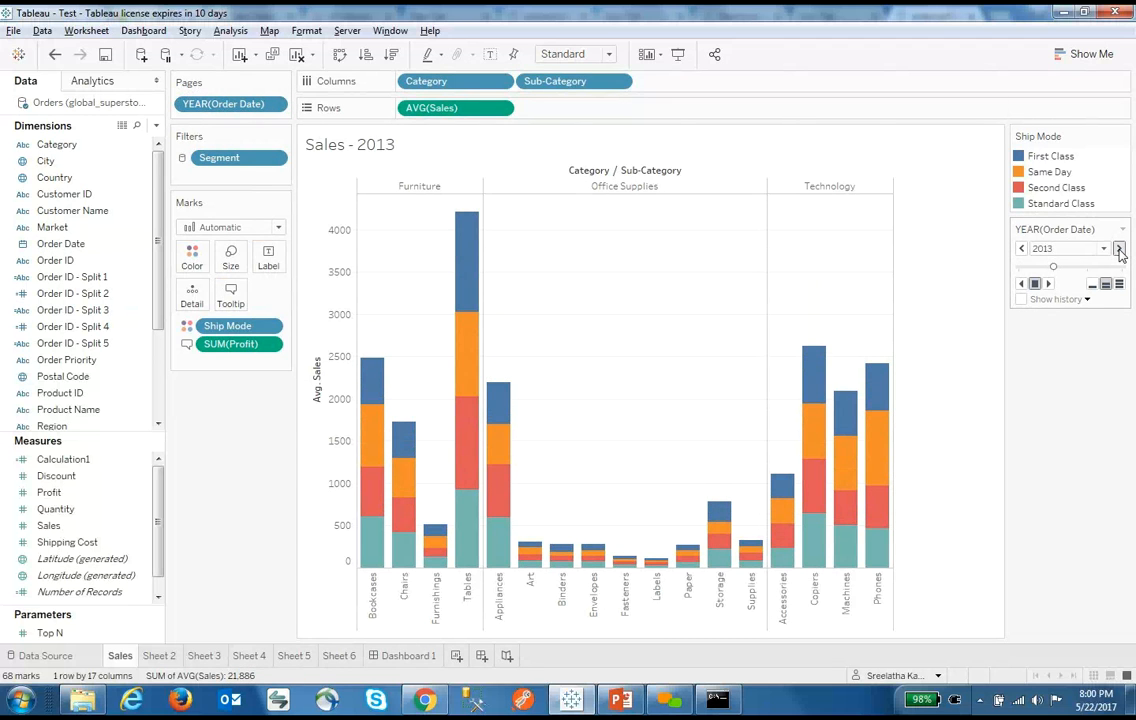
click(1119, 249)
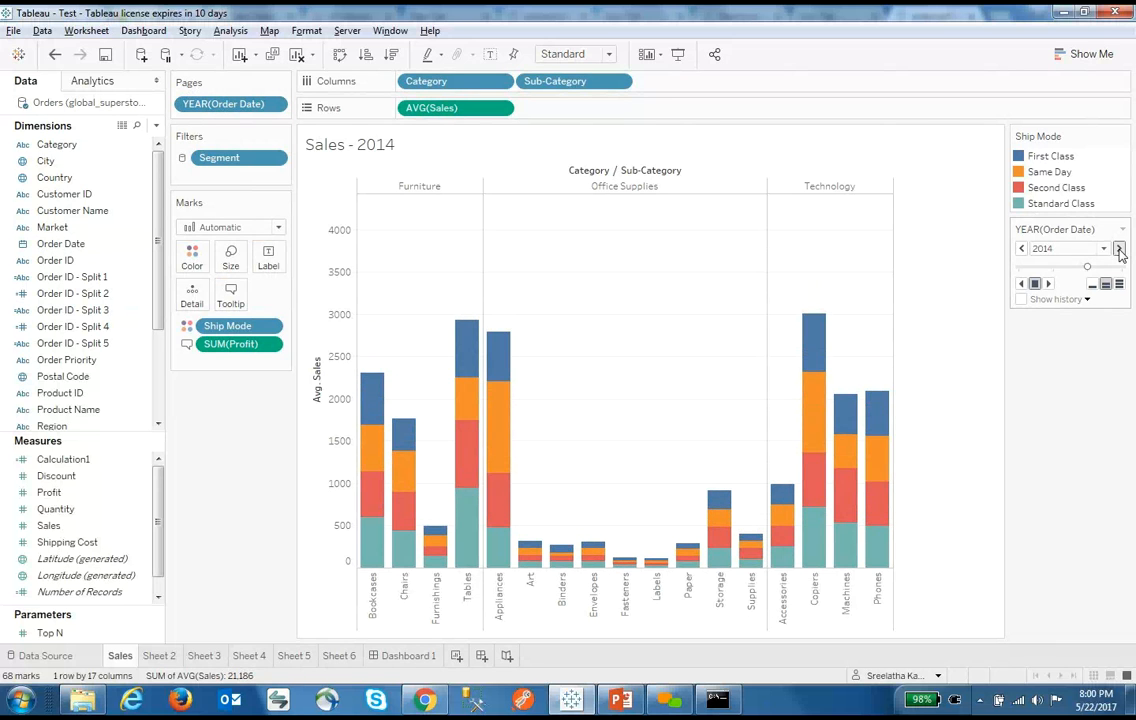
click(1119, 250)
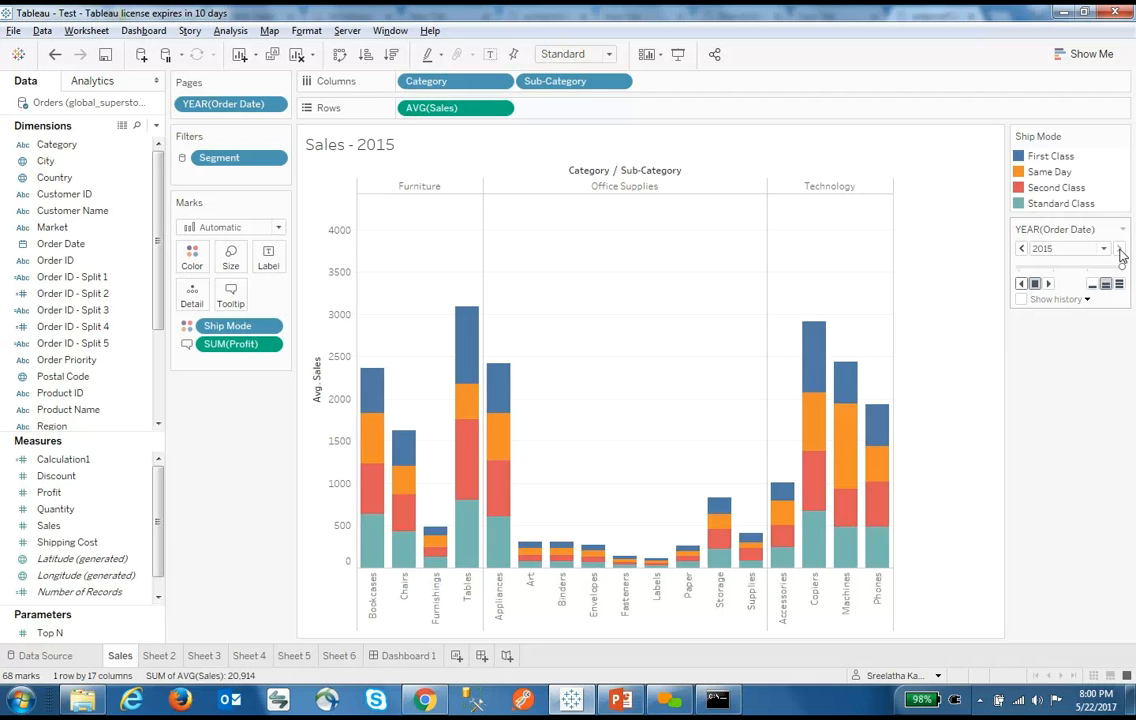
Duplicate Sales as crosstab Sheet 7 and advance its pages to 2014
right_click(116, 658)
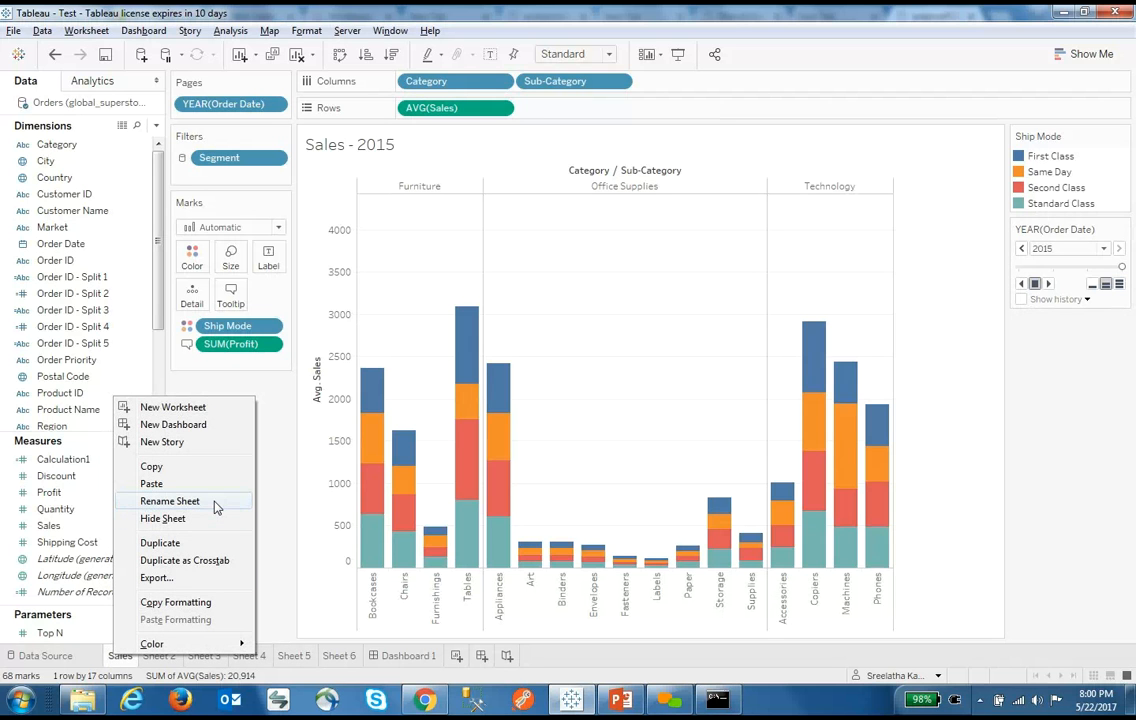
click(213, 561)
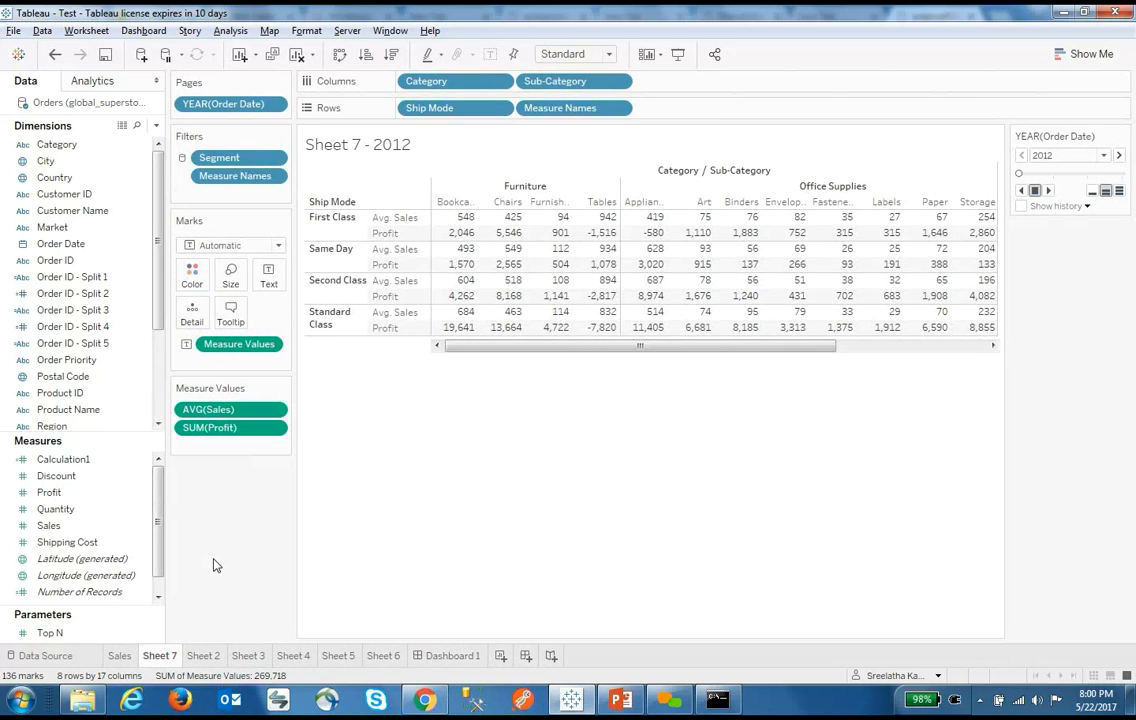
click(1119, 155)
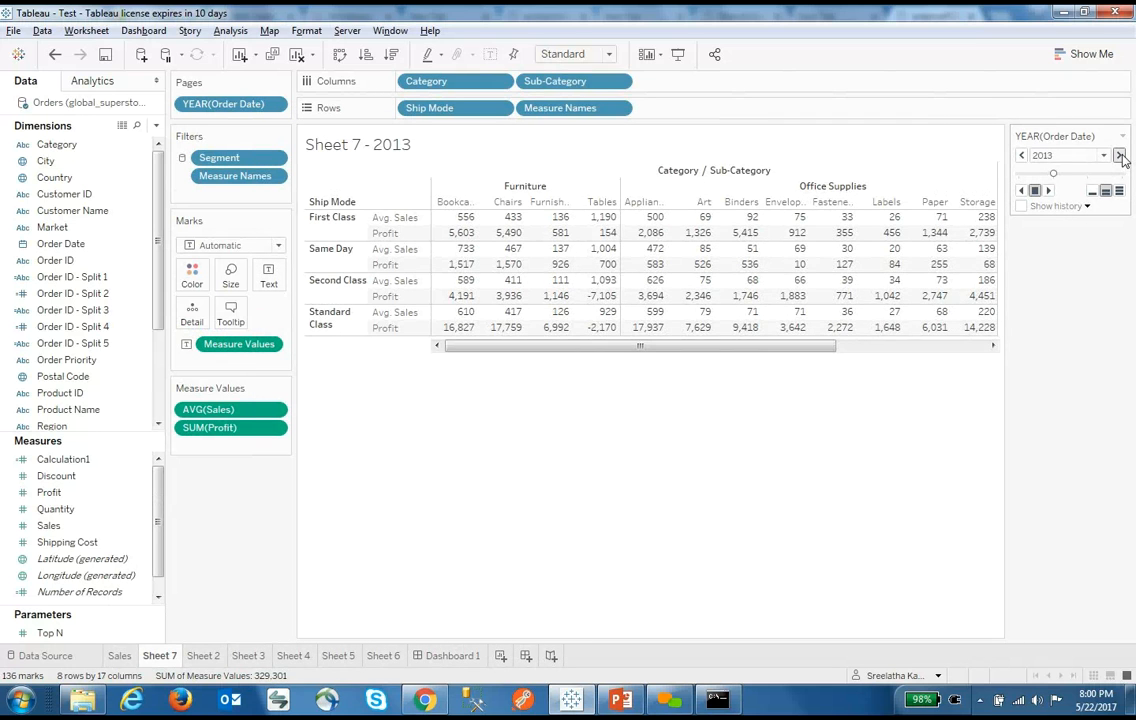
click(1120, 156)
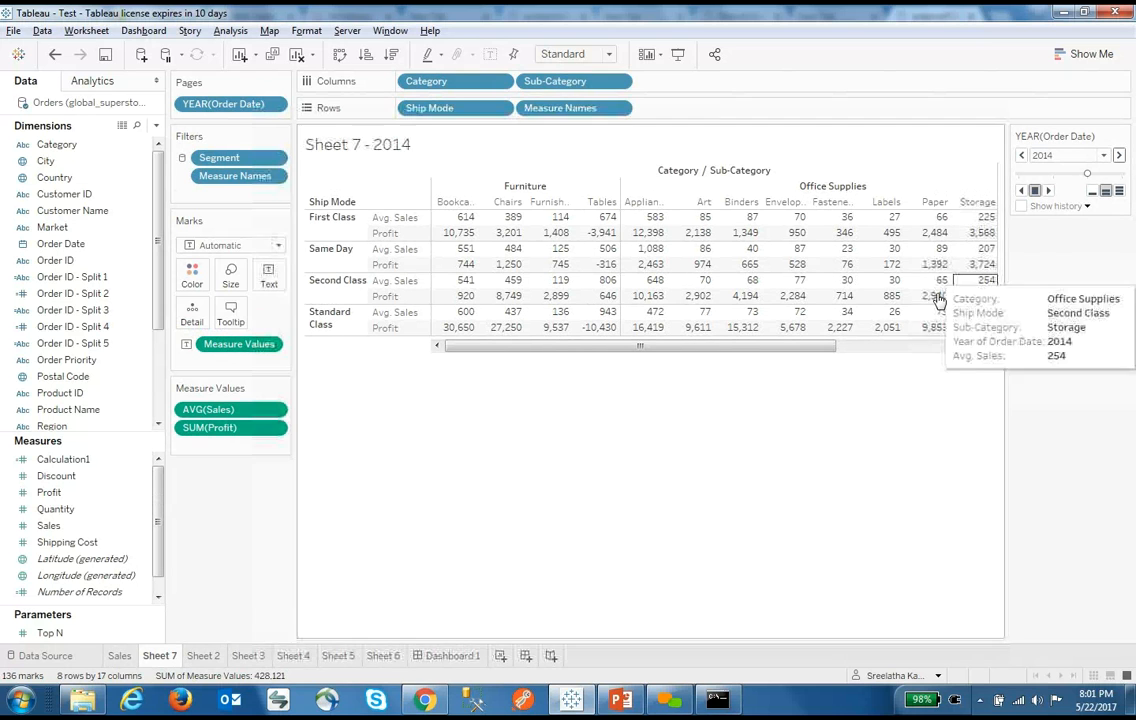
mouse_move(913, 318)
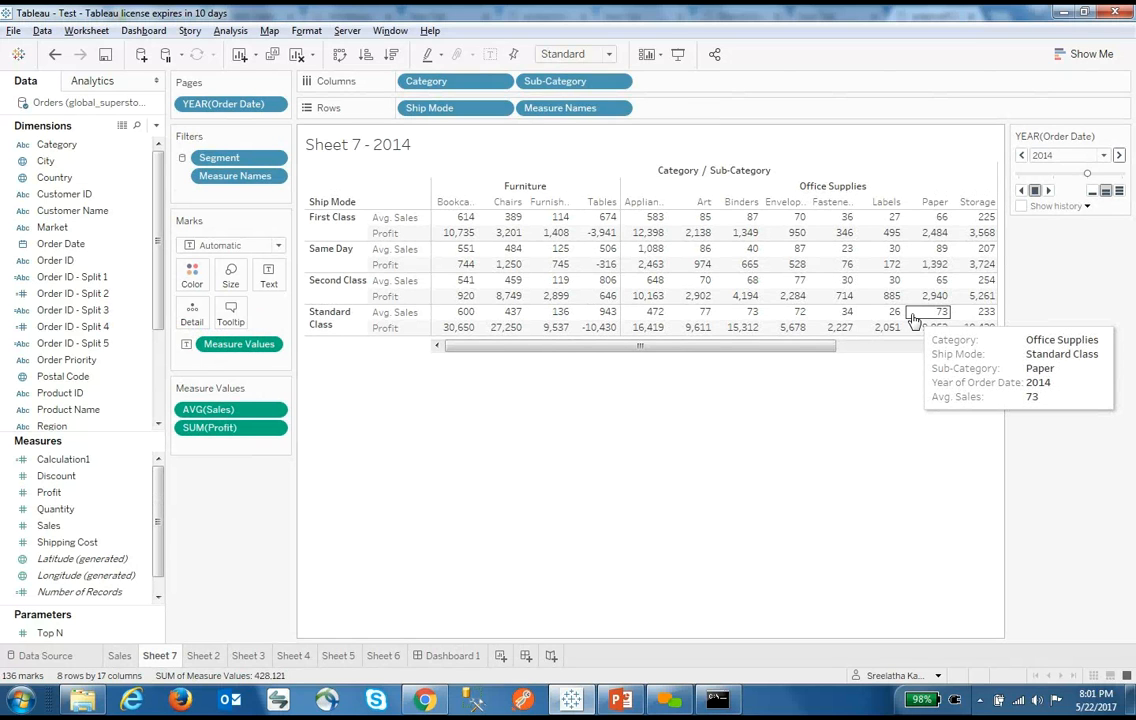
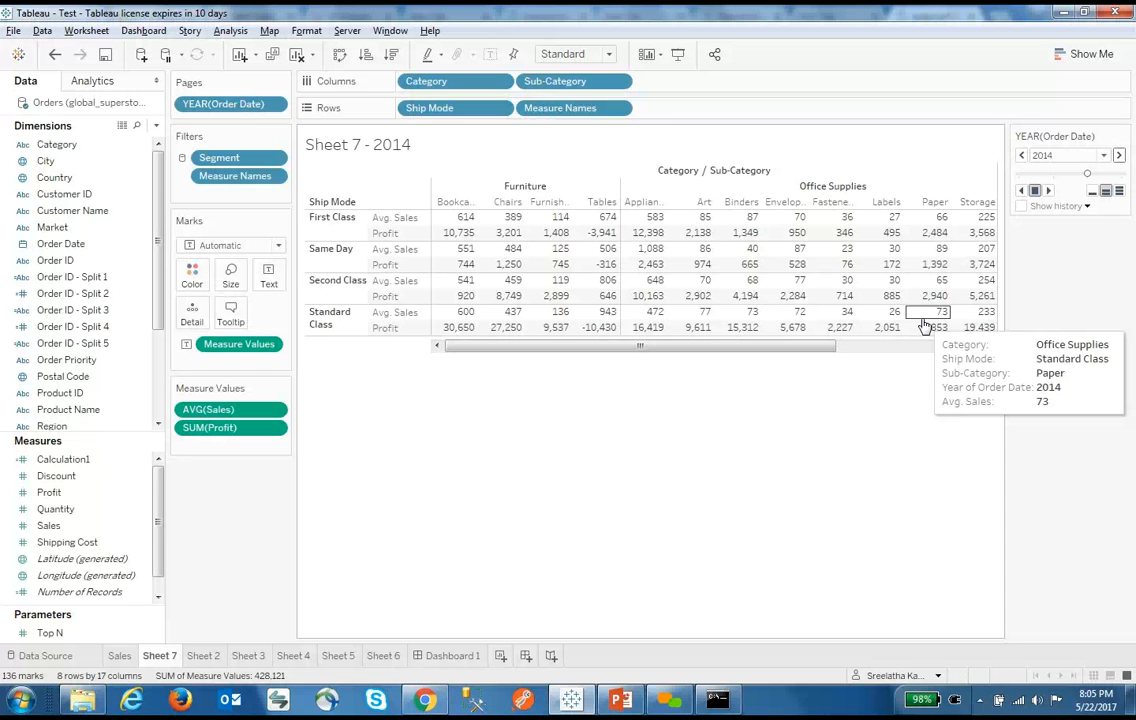
Visit Dashboard 1 and the Orders data source, keep the Order ID name, and return to the Sales sheet
click(458, 657)
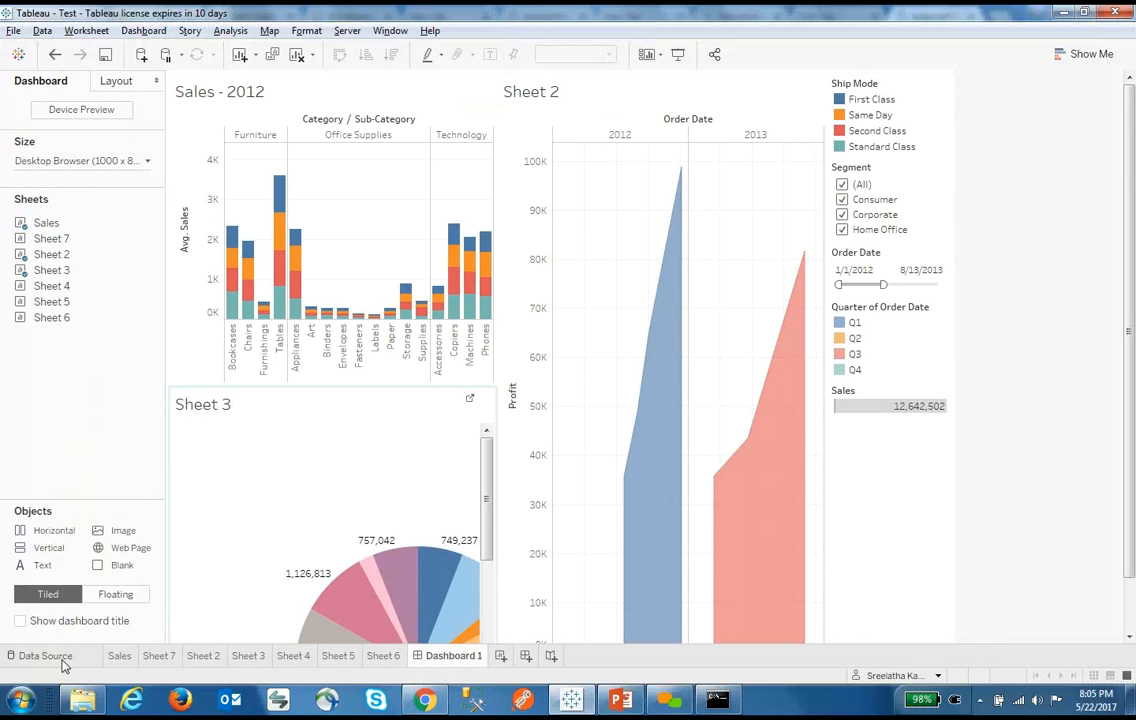
click(30, 657)
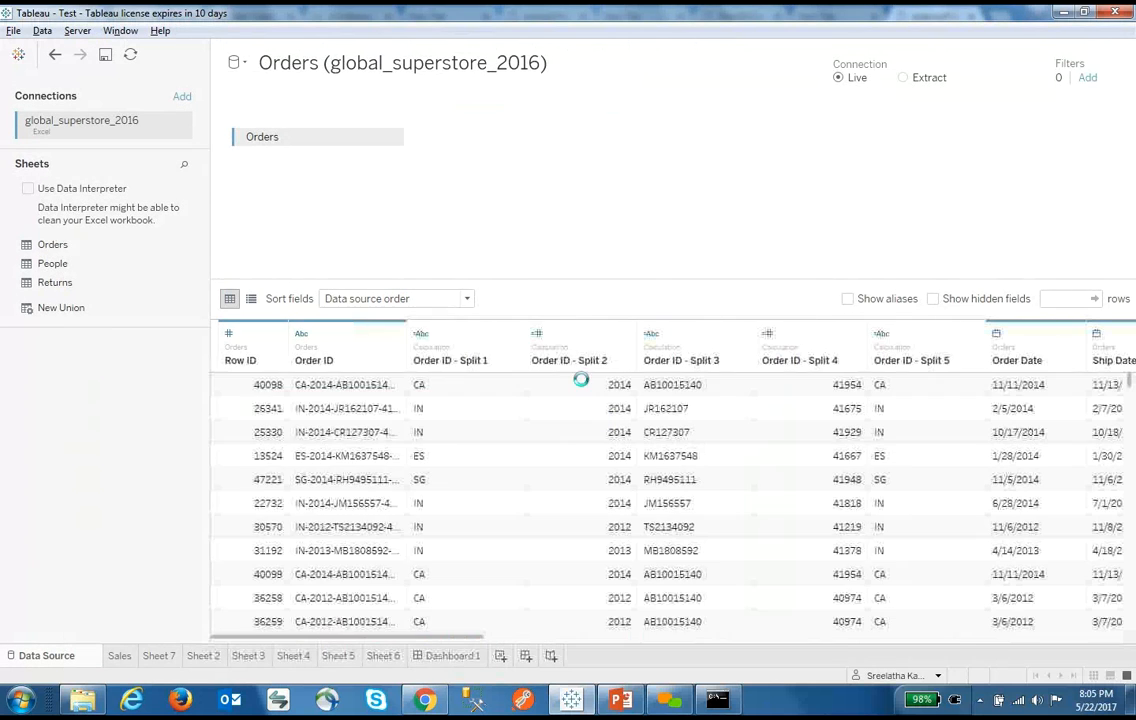
double_click(326, 360)
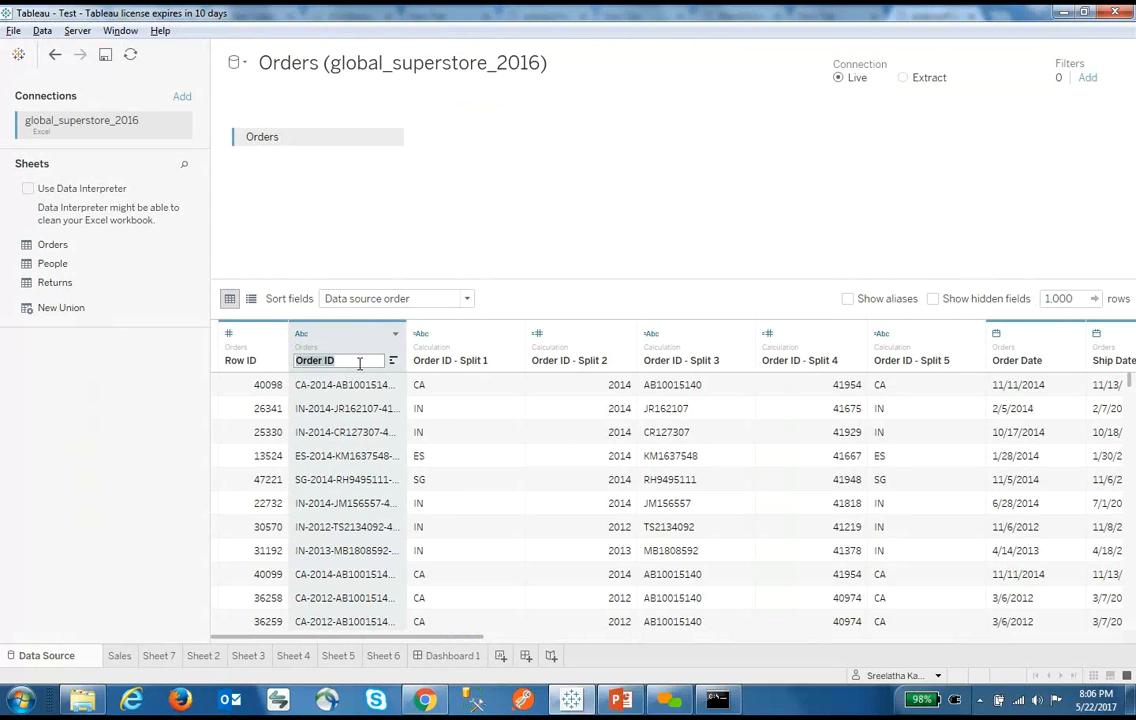
click(521, 307)
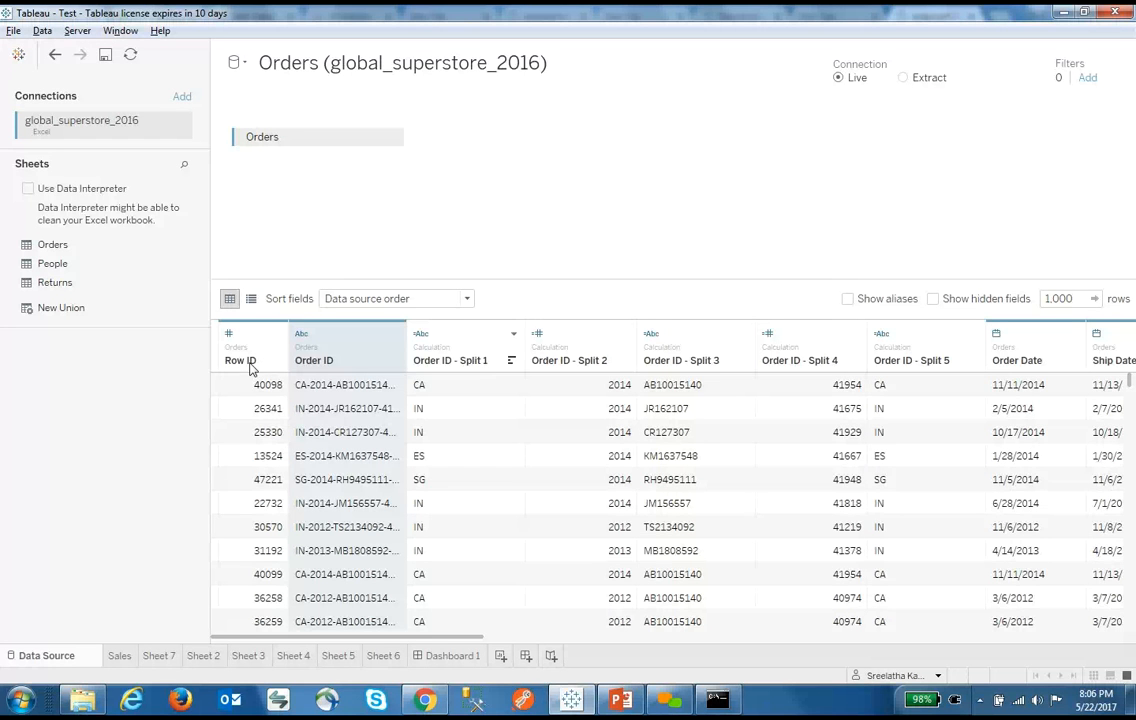
click(119, 656)
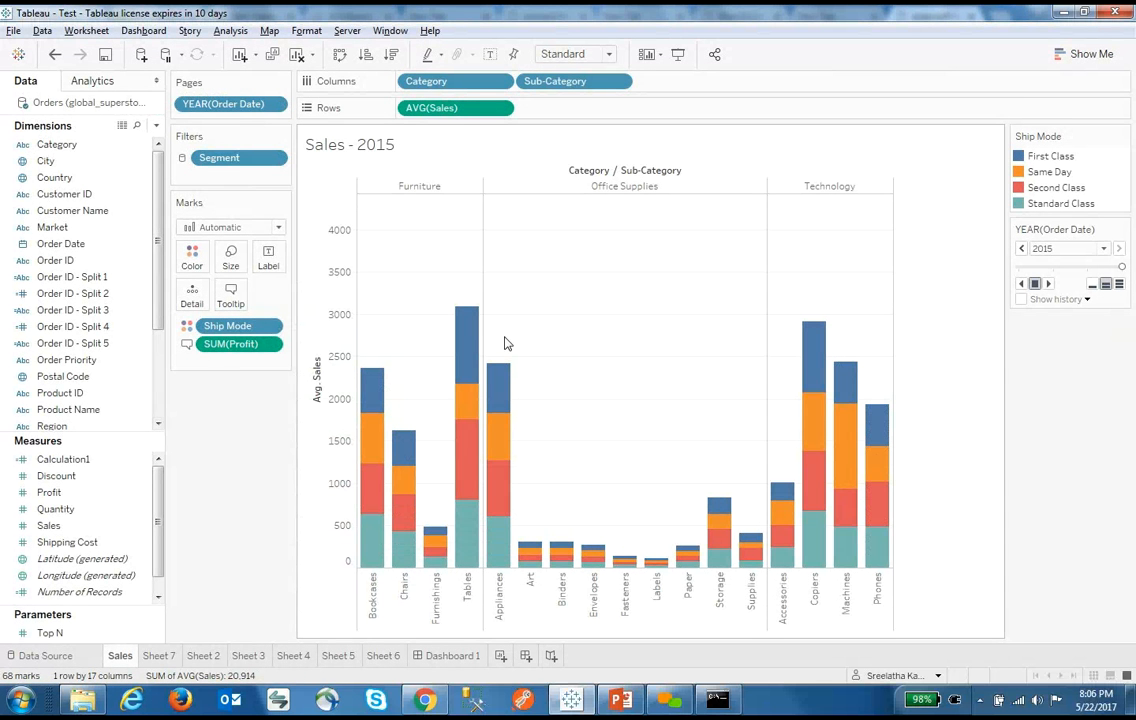
click(232, 296)
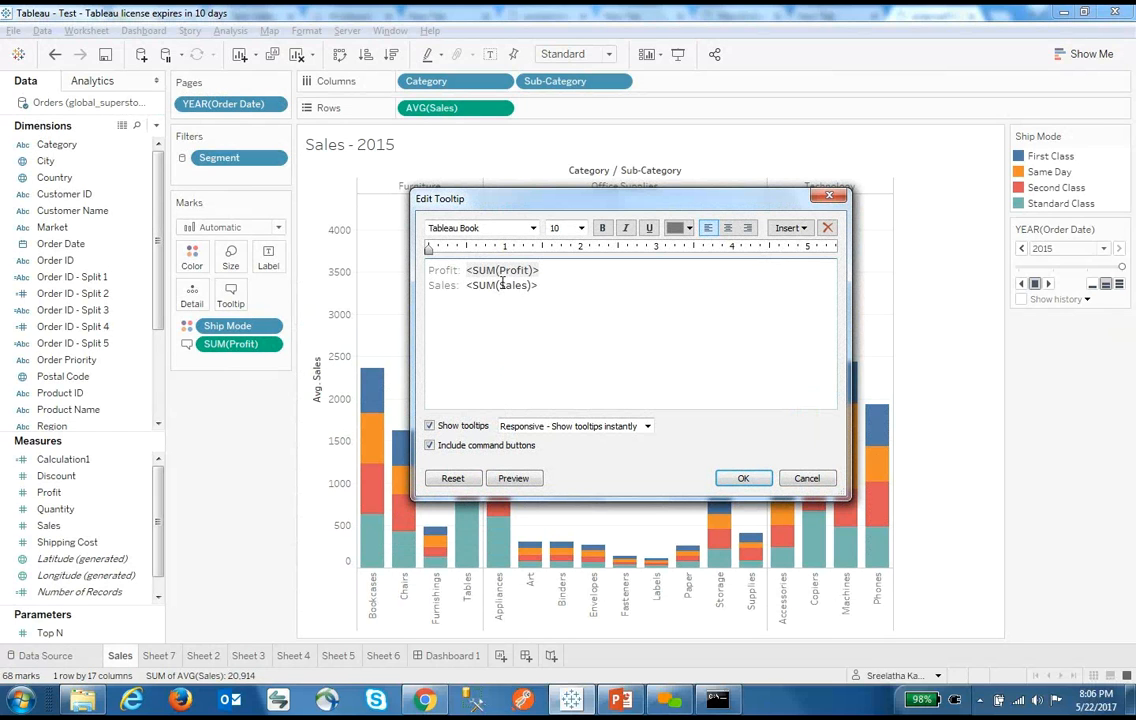
click(459, 272)
key(shift+Home)
click(807, 478)
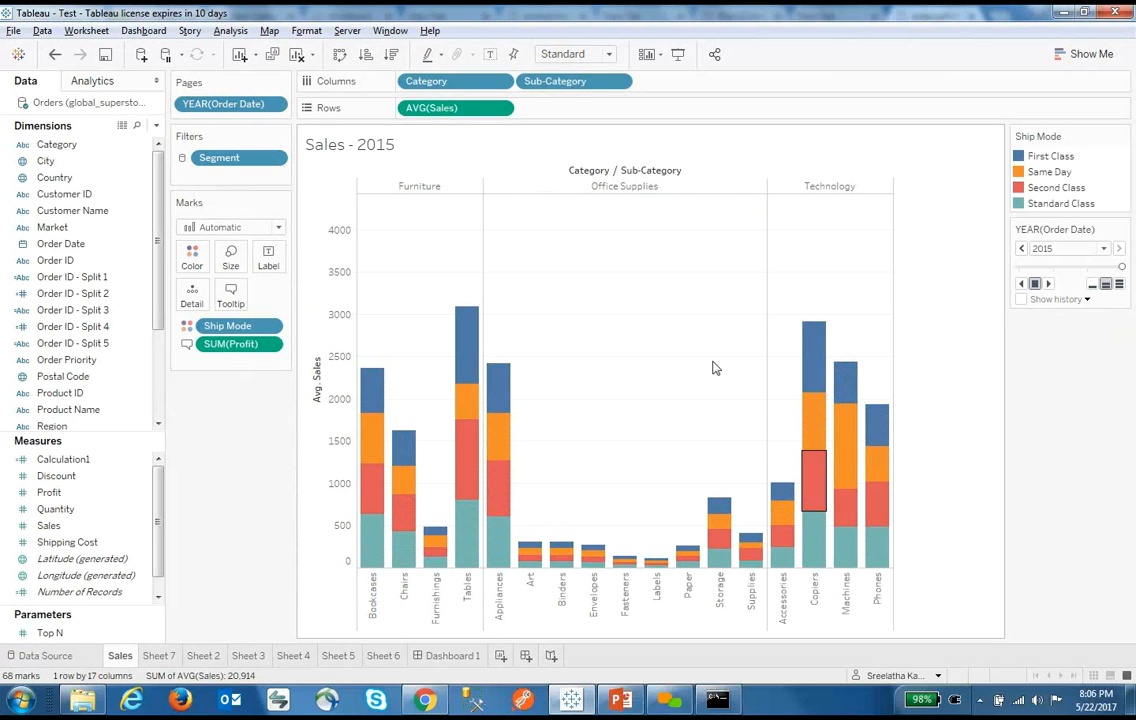
right_click(80, 261)
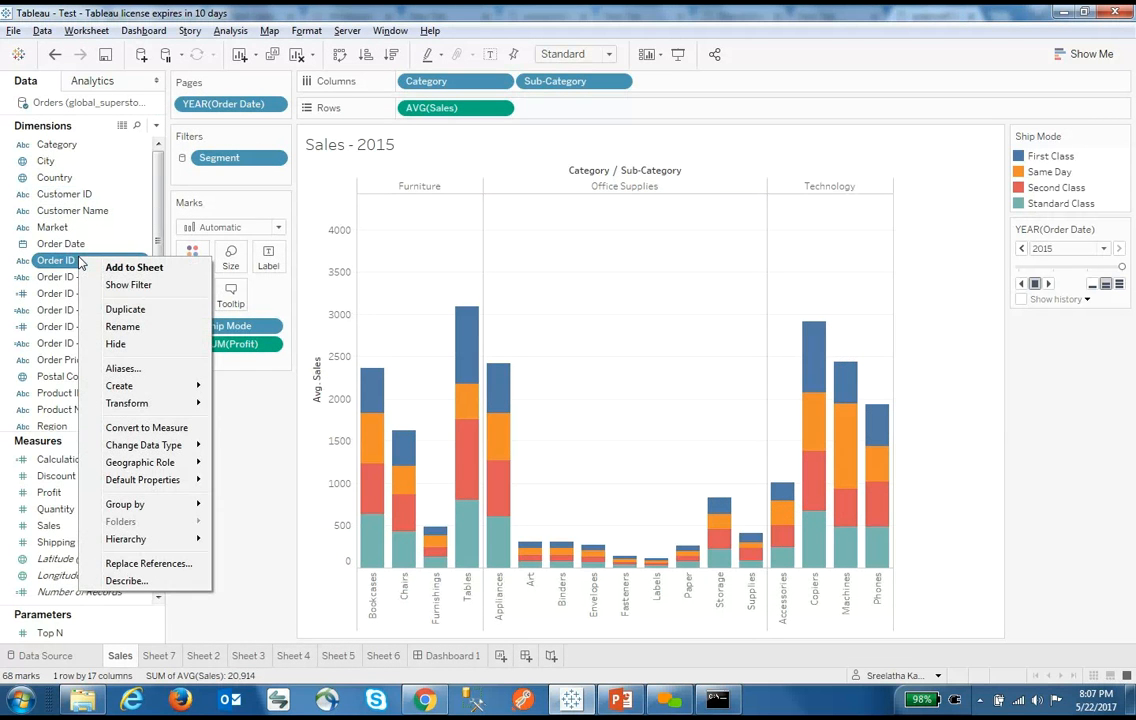
mouse_move(185, 388)
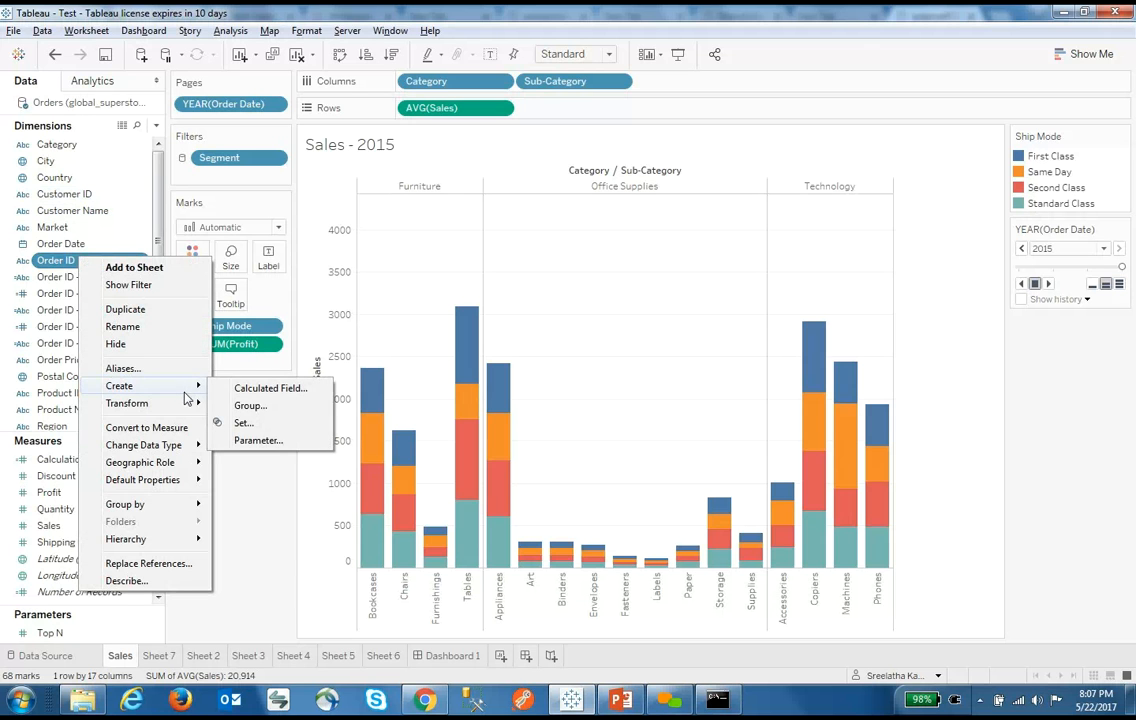
click(185, 580)
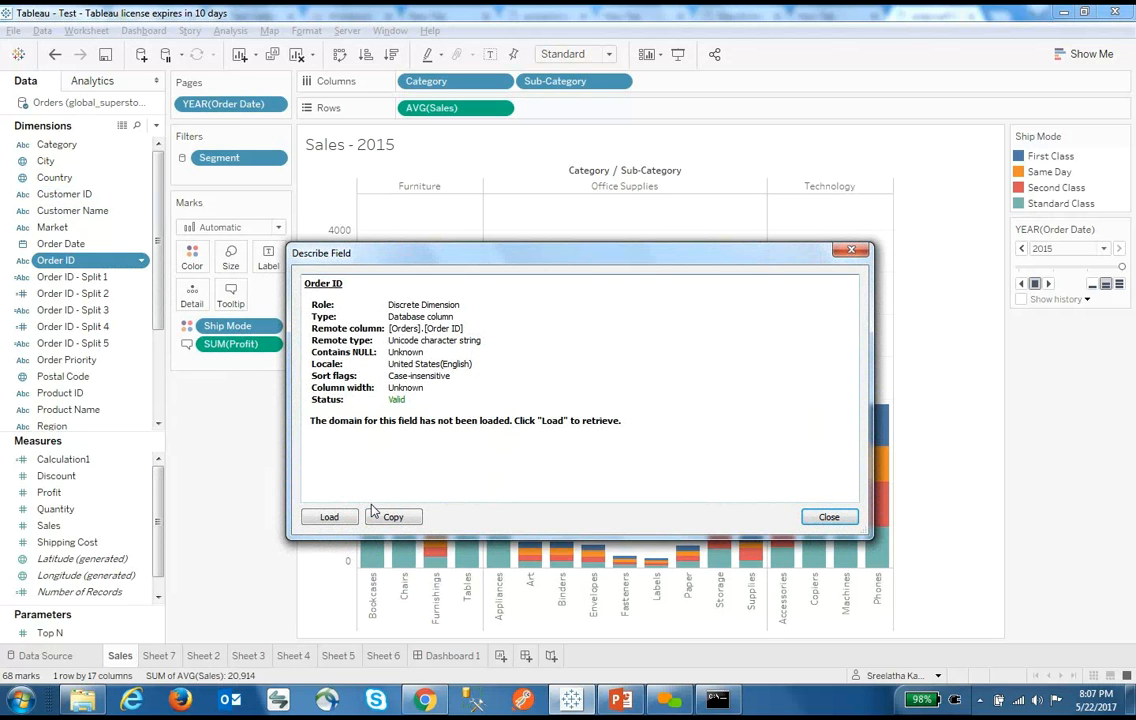
click(822, 516)
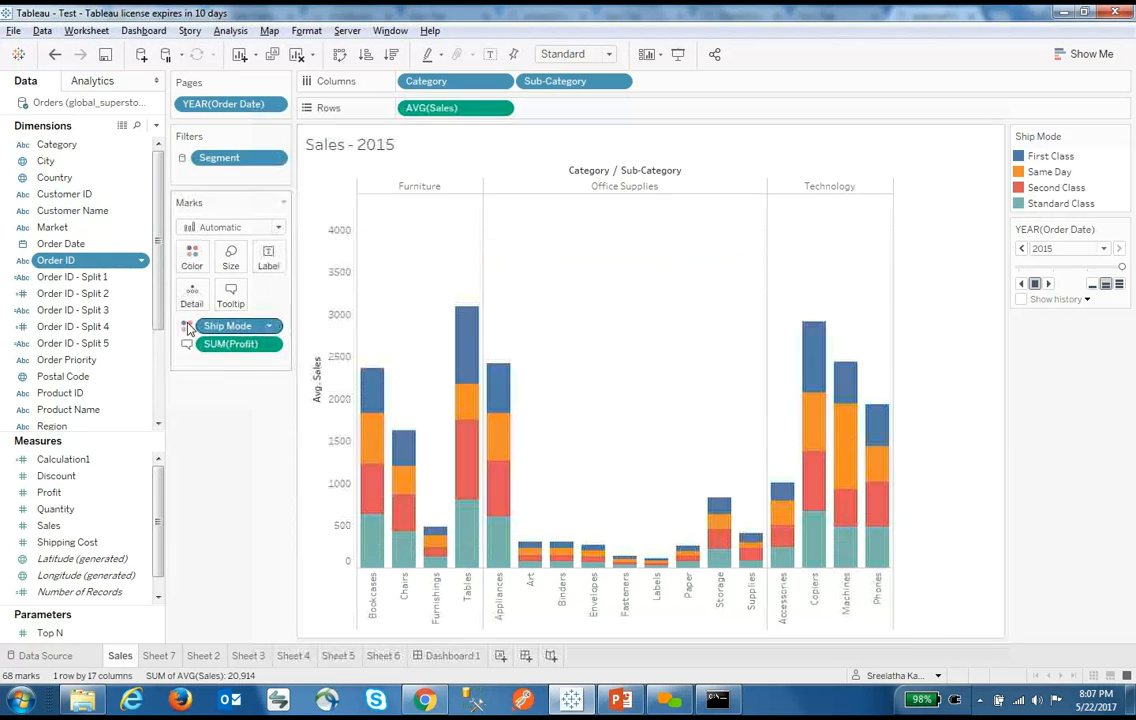
right_click(97, 265)
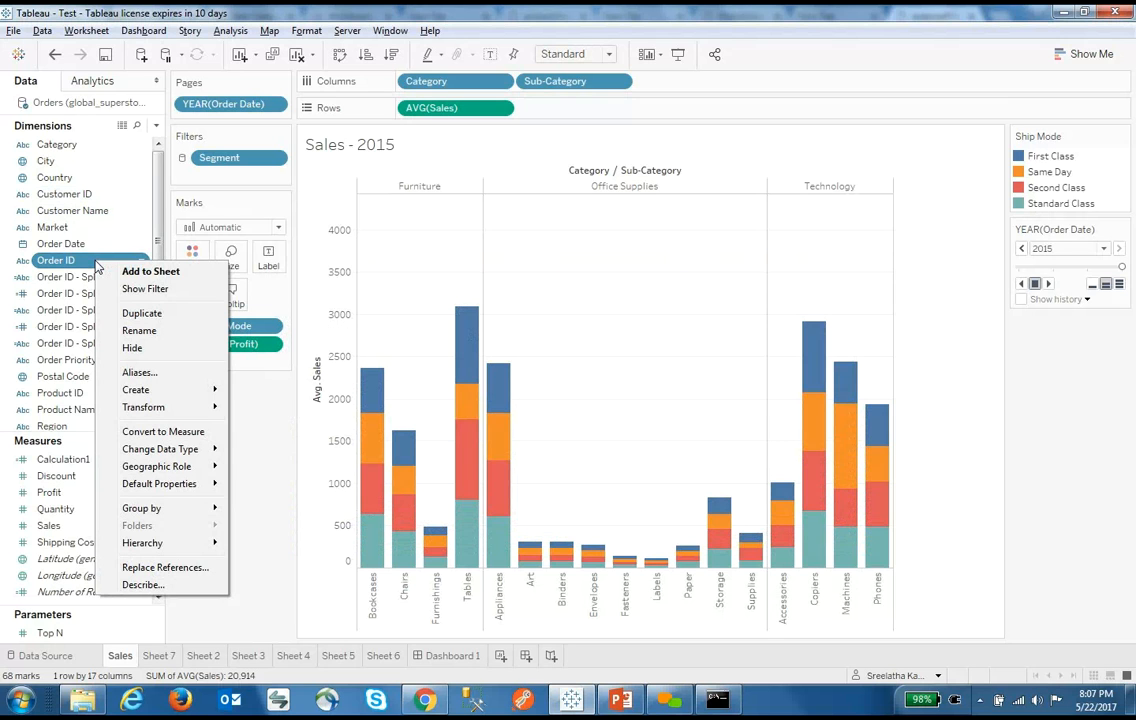
click(258, 405)
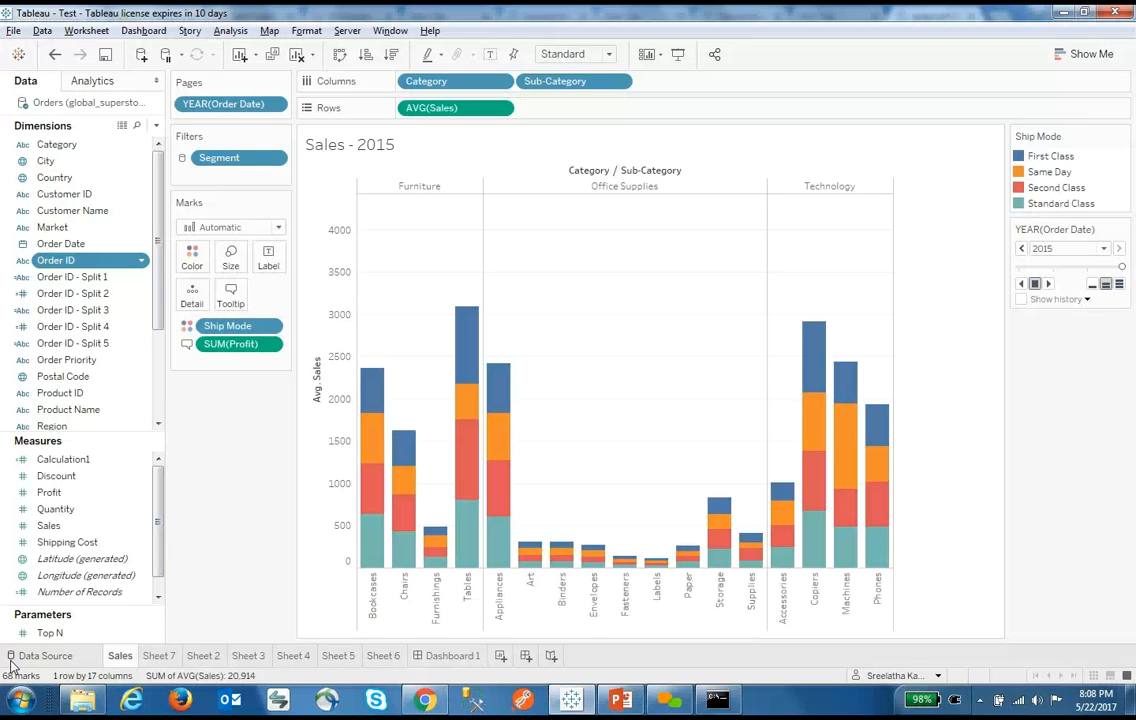
Browse the connection start page, cancel opening another file, and return to the Orders data source
click(45, 656)
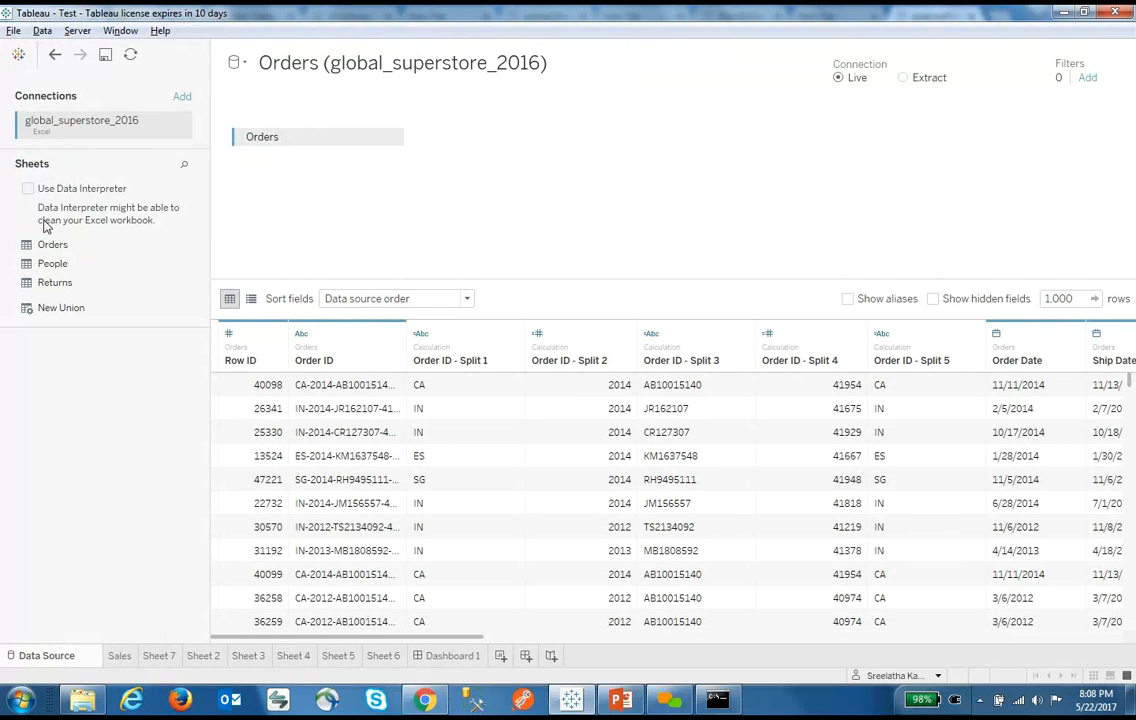
click(18, 54)
click(60, 454)
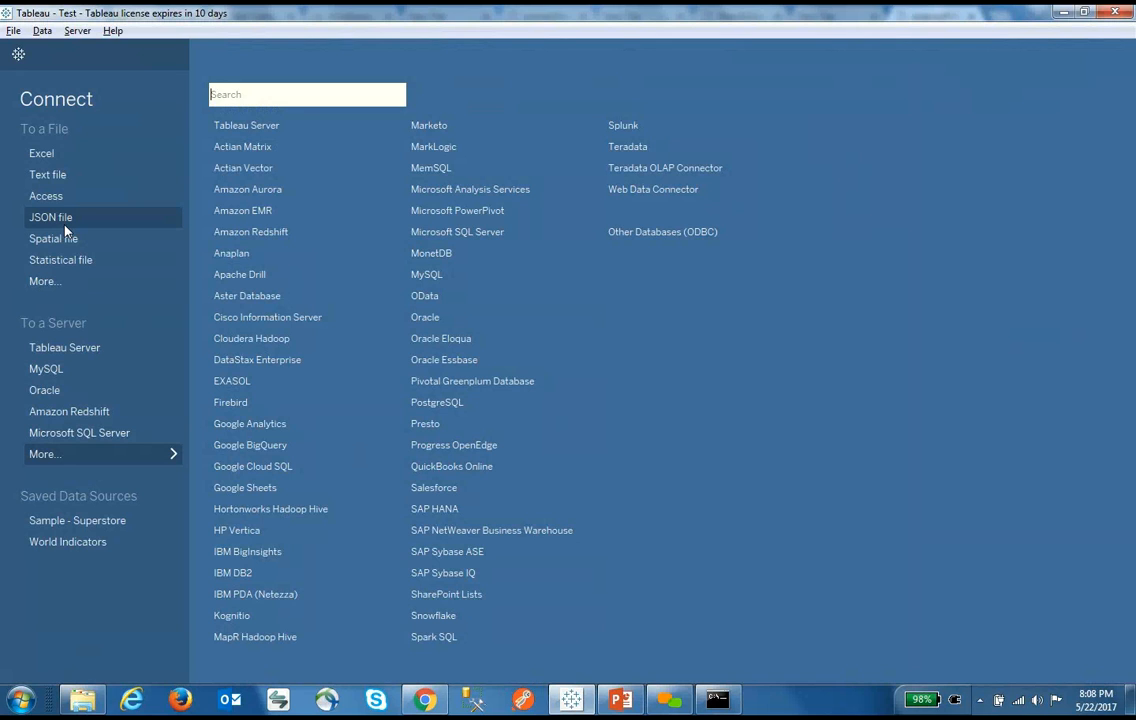
click(57, 285)
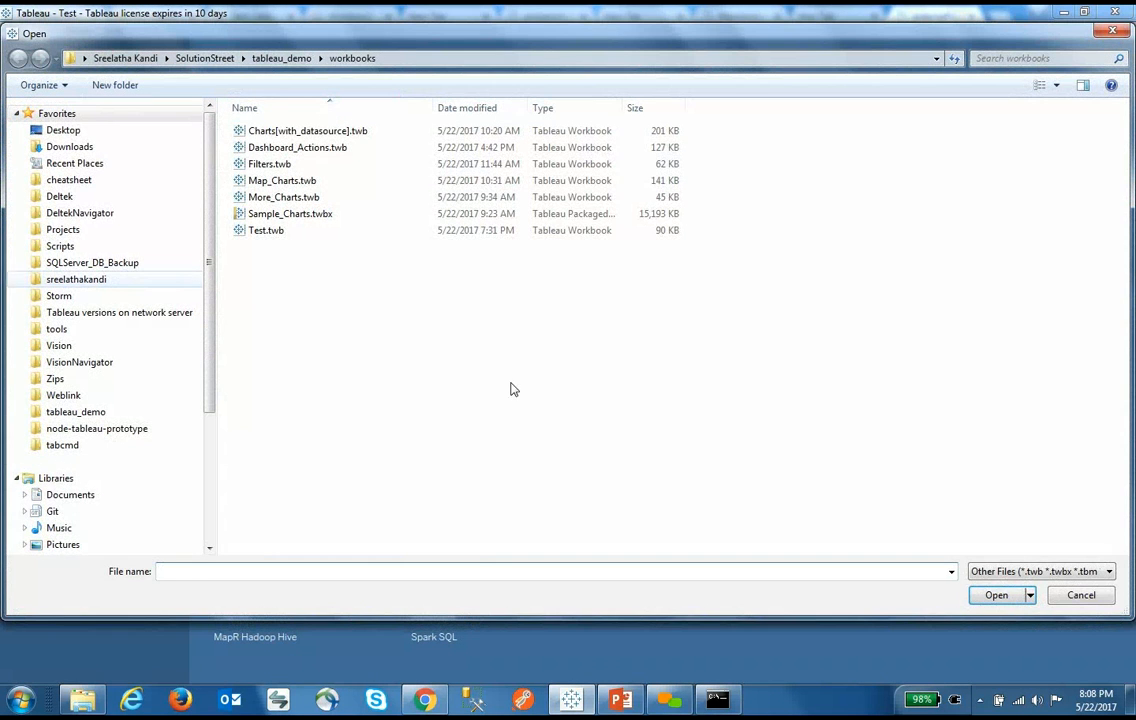
click(1081, 595)
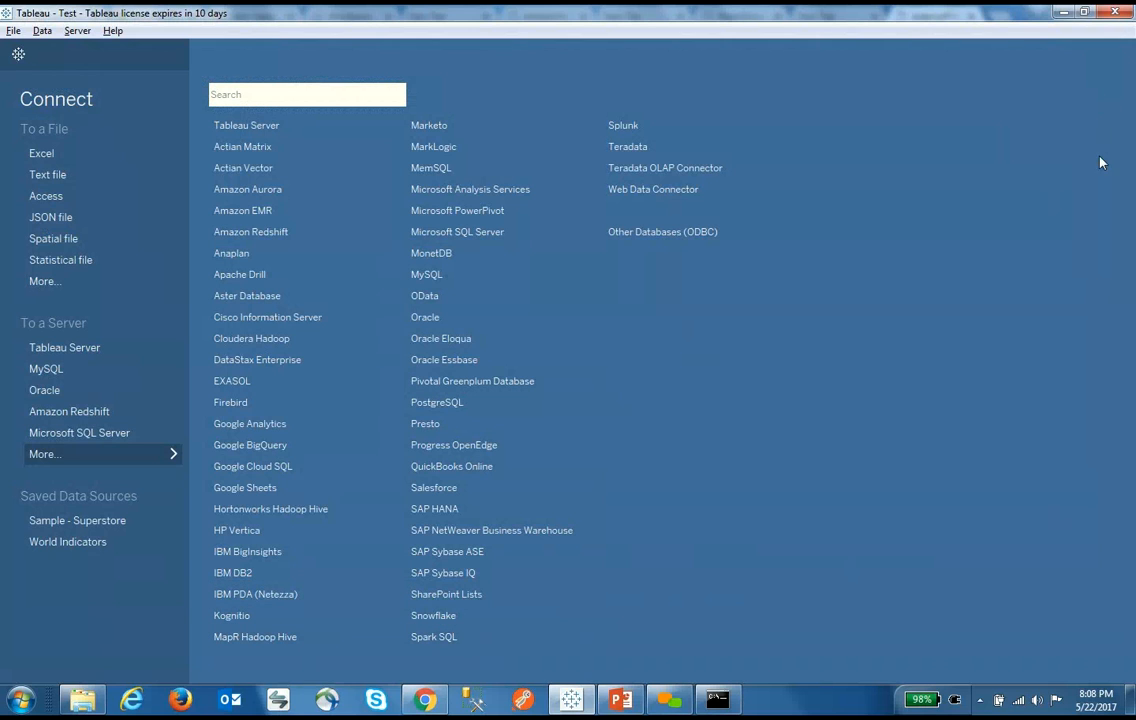
click(18, 54)
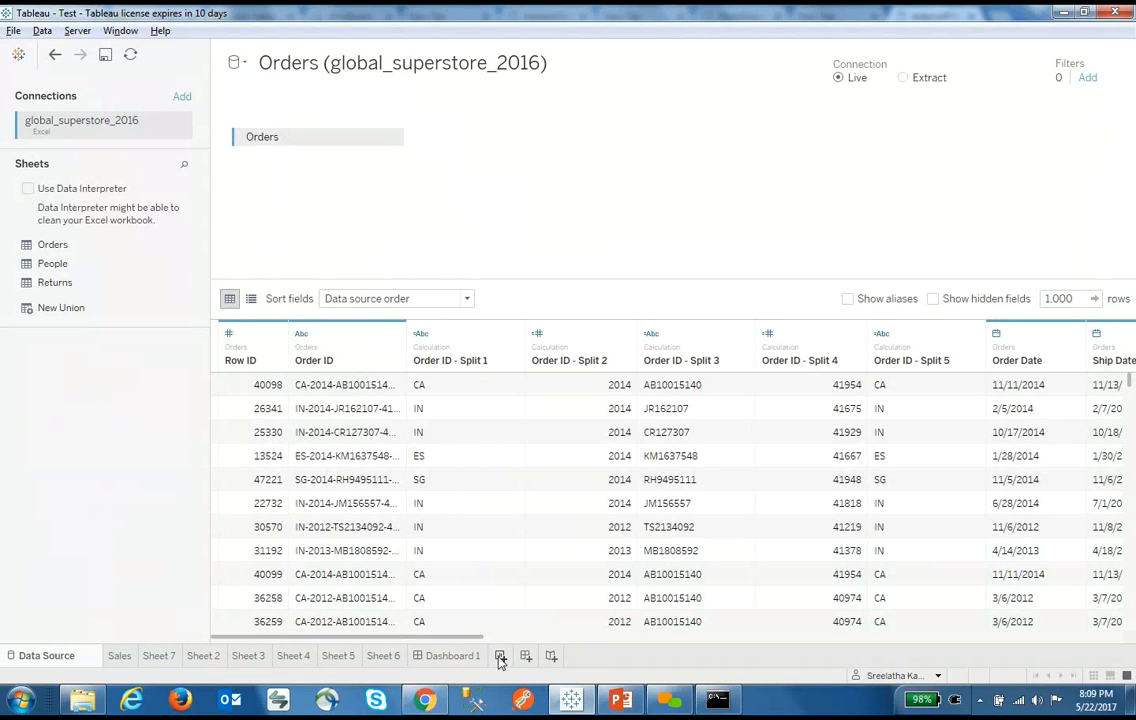
click(530, 656)
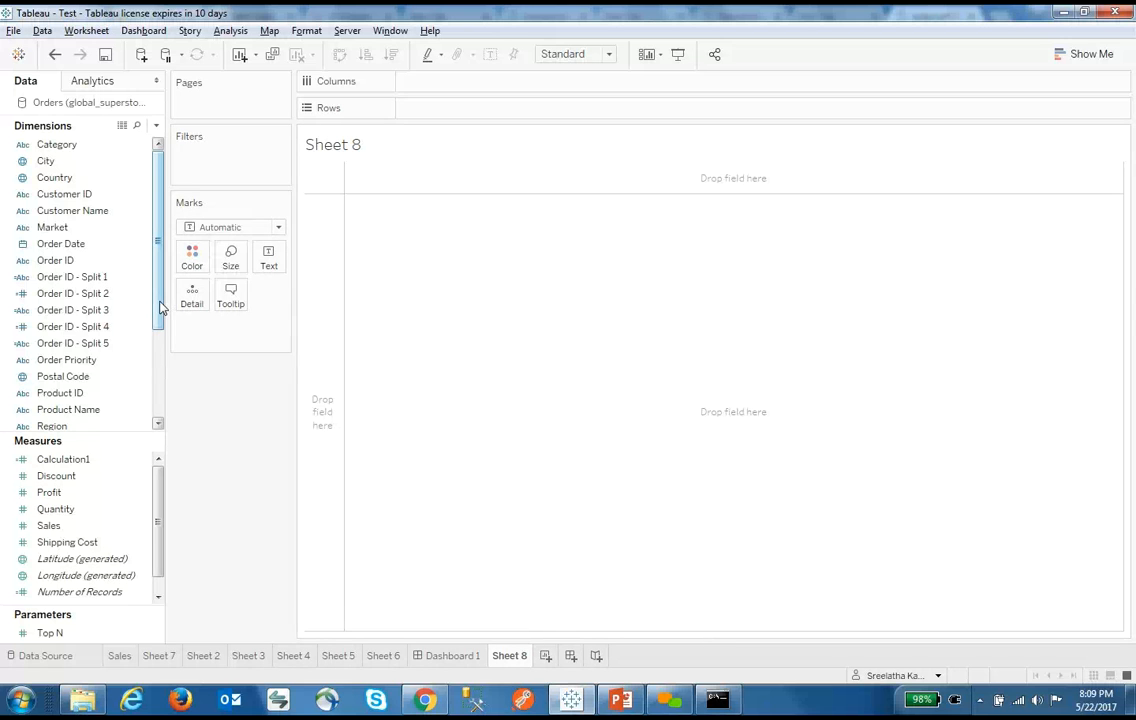
click(1090, 54)
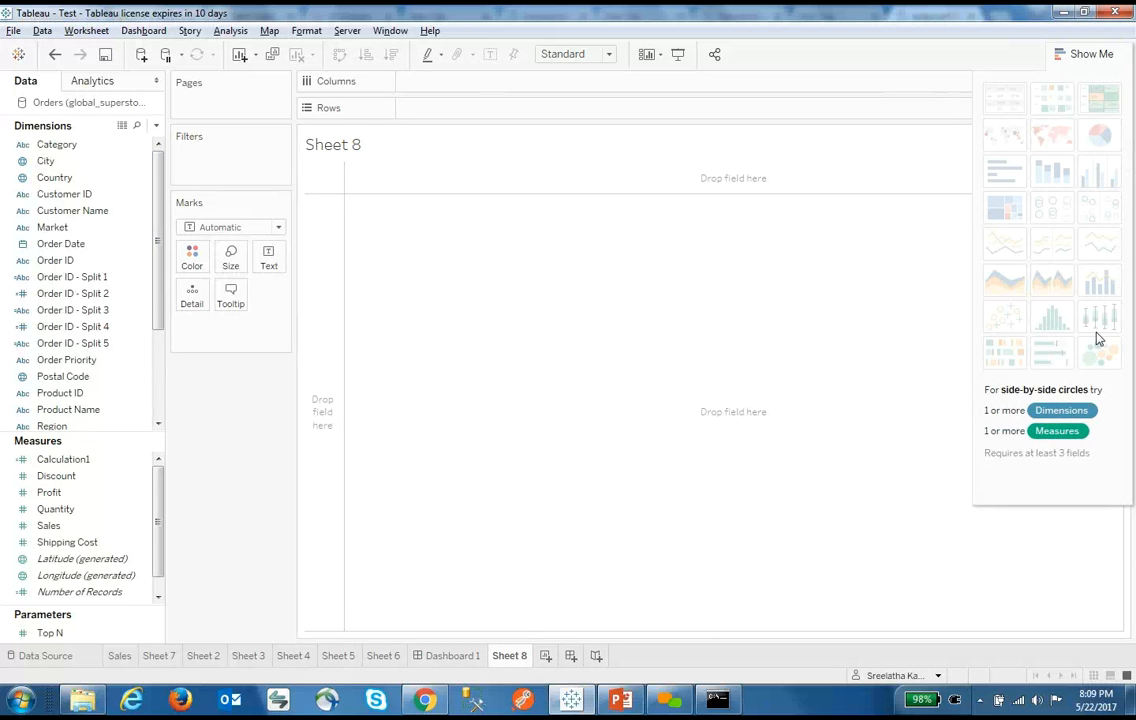
click(114, 545)
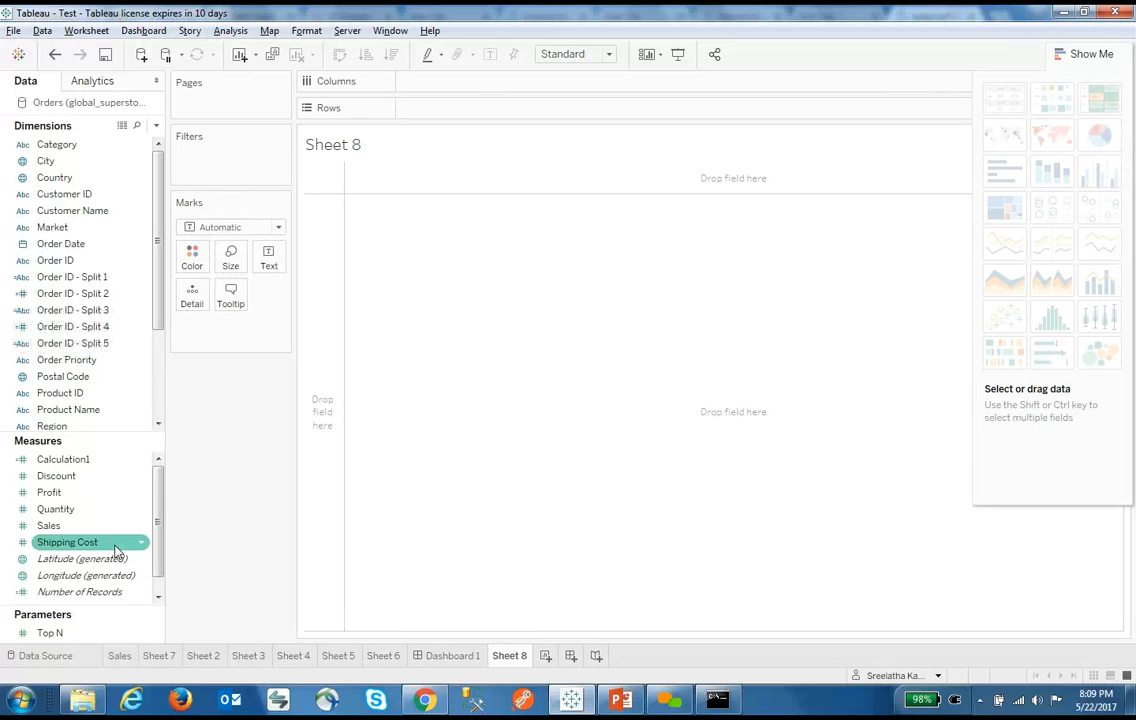
ctrl+click(88, 247)
ctrl+click(82, 261)
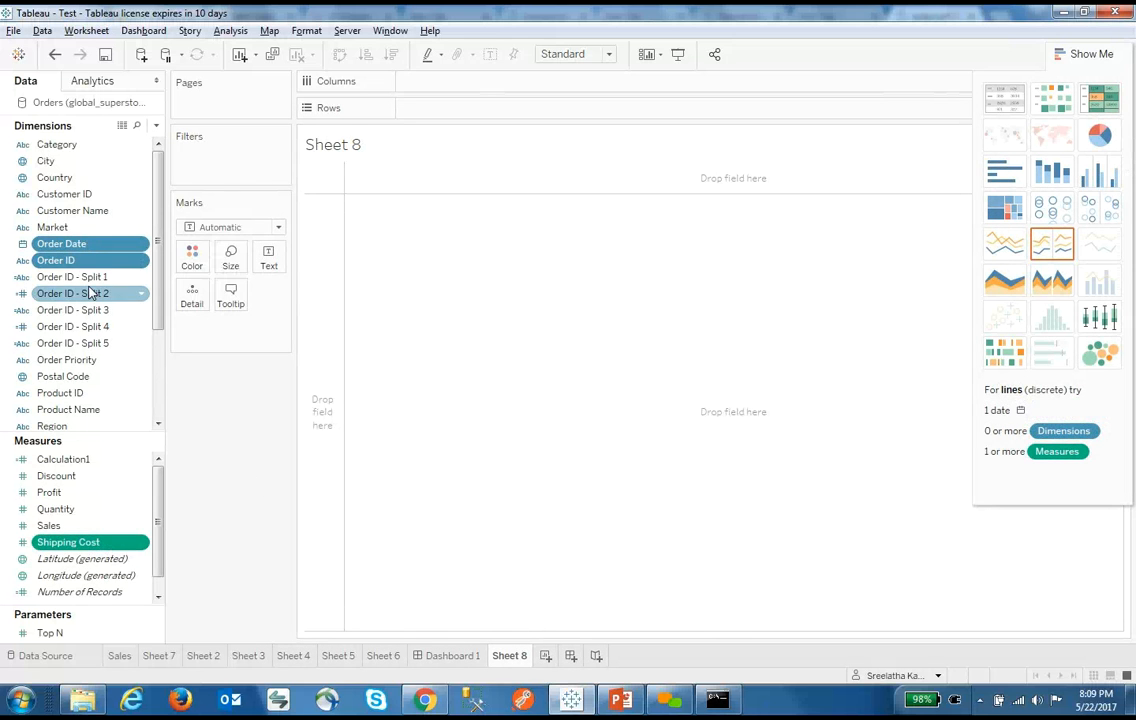
ctrl+click(102, 377)
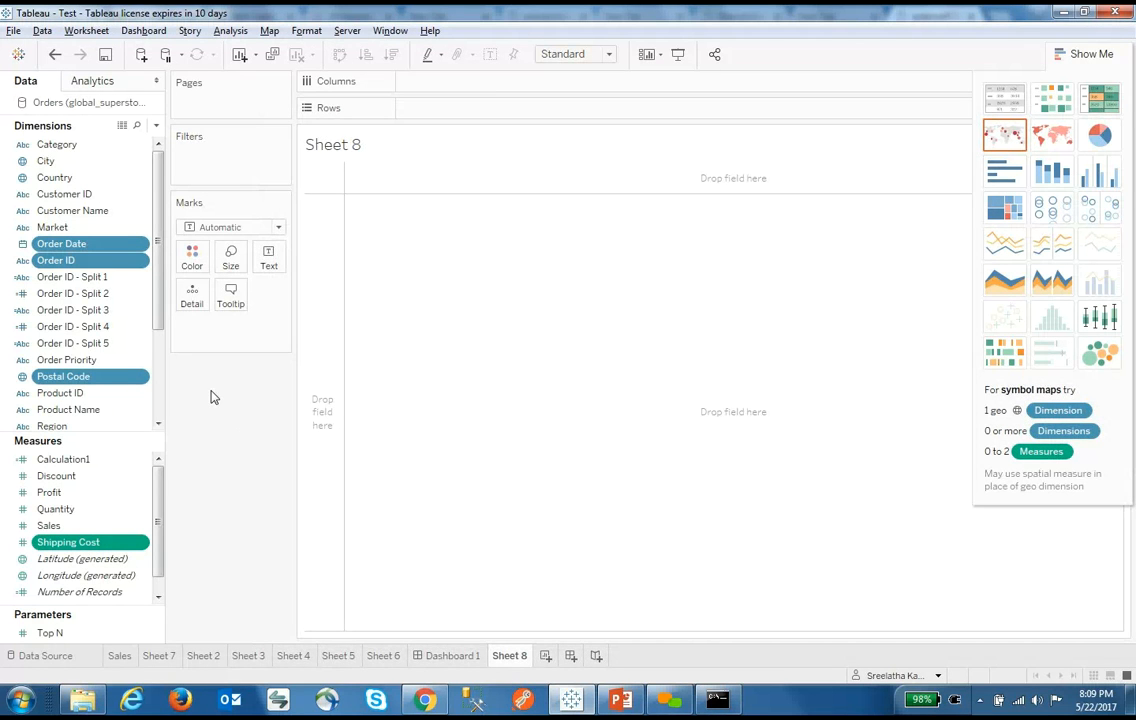
click(1068, 56)
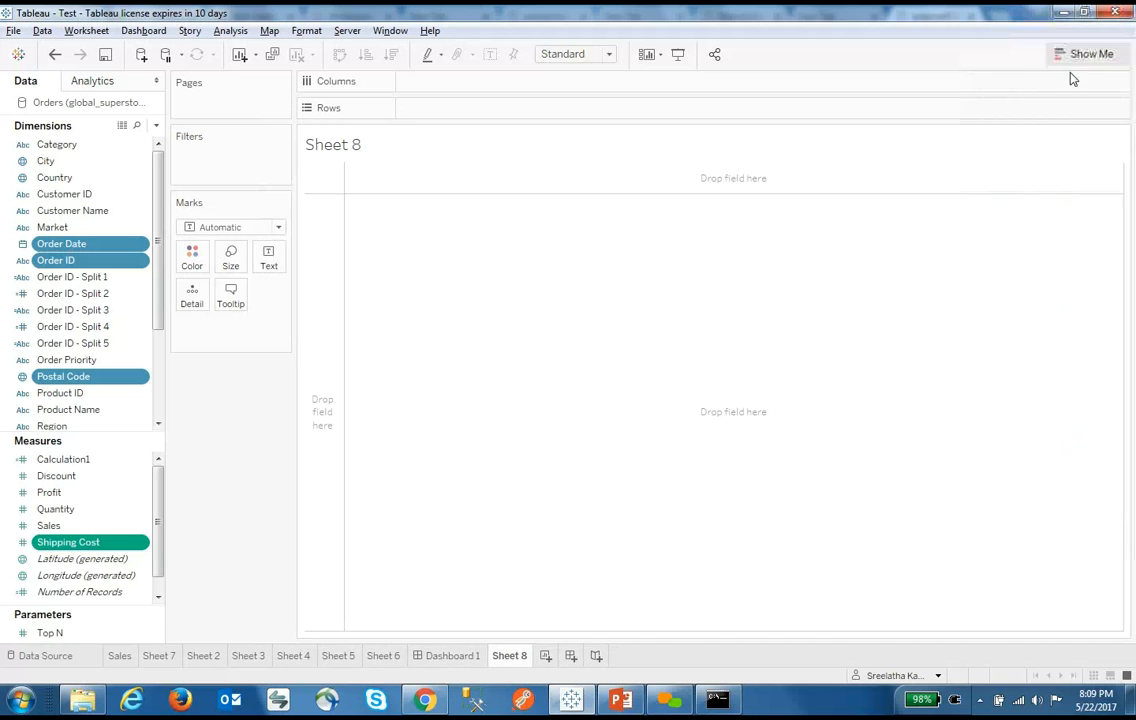
shift+click(100, 393)
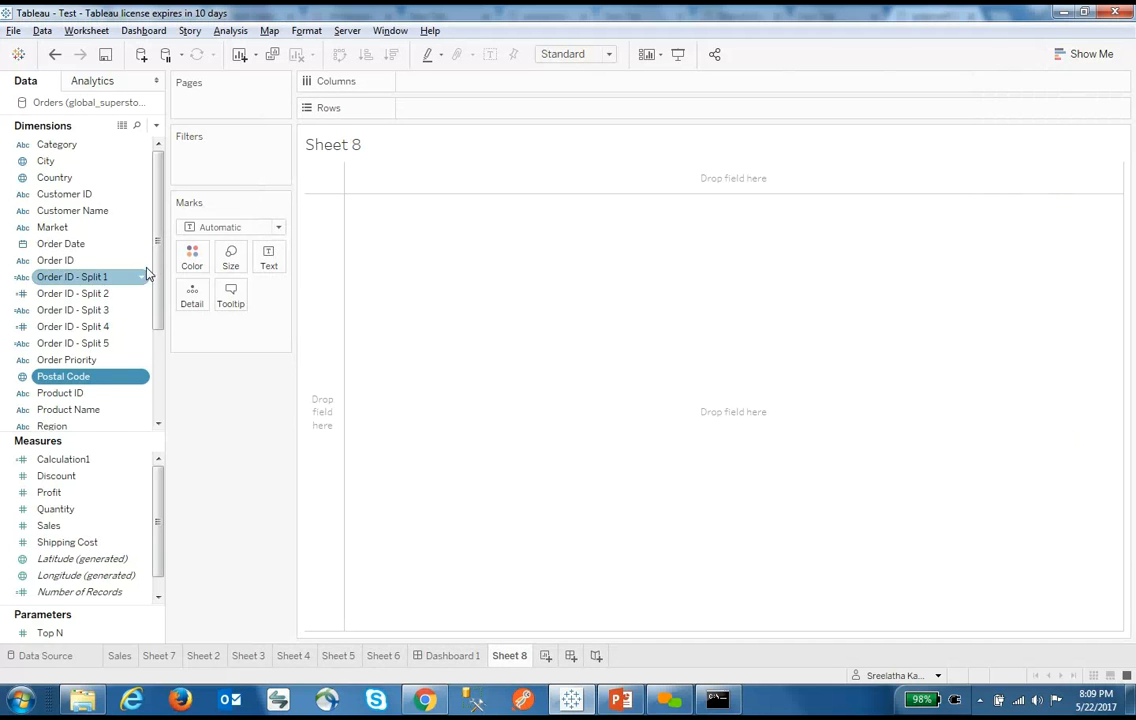
drag(156, 297, 156, 382)
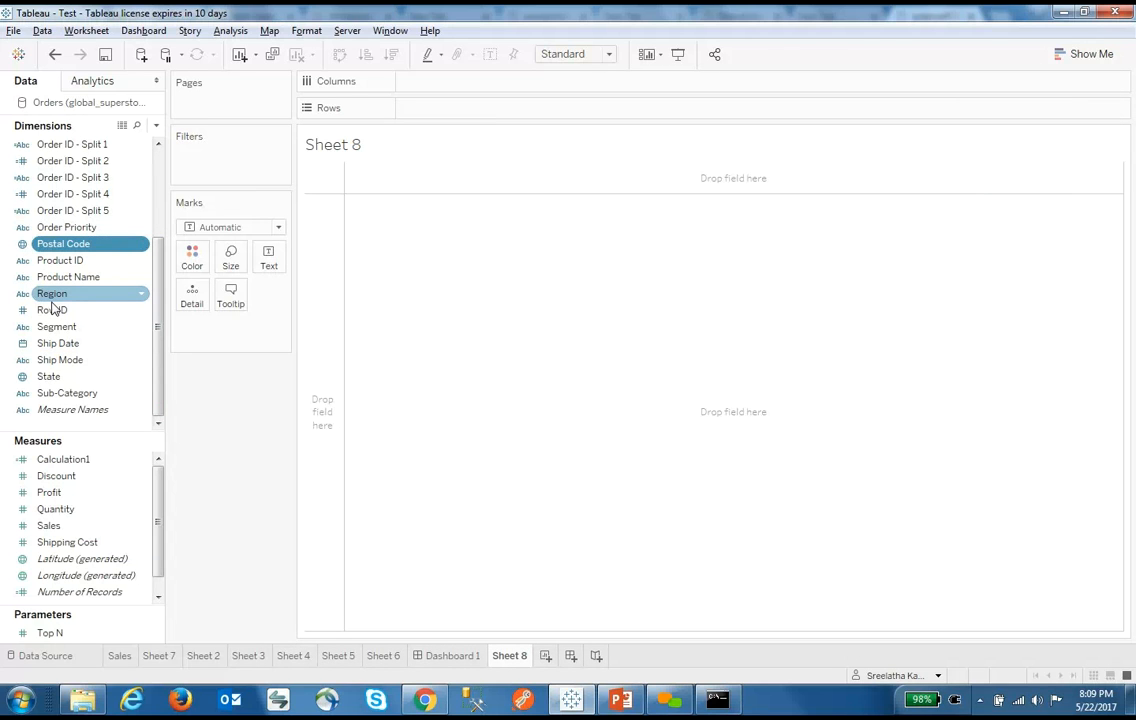
click(83, 558)
ctrl+click(93, 576)
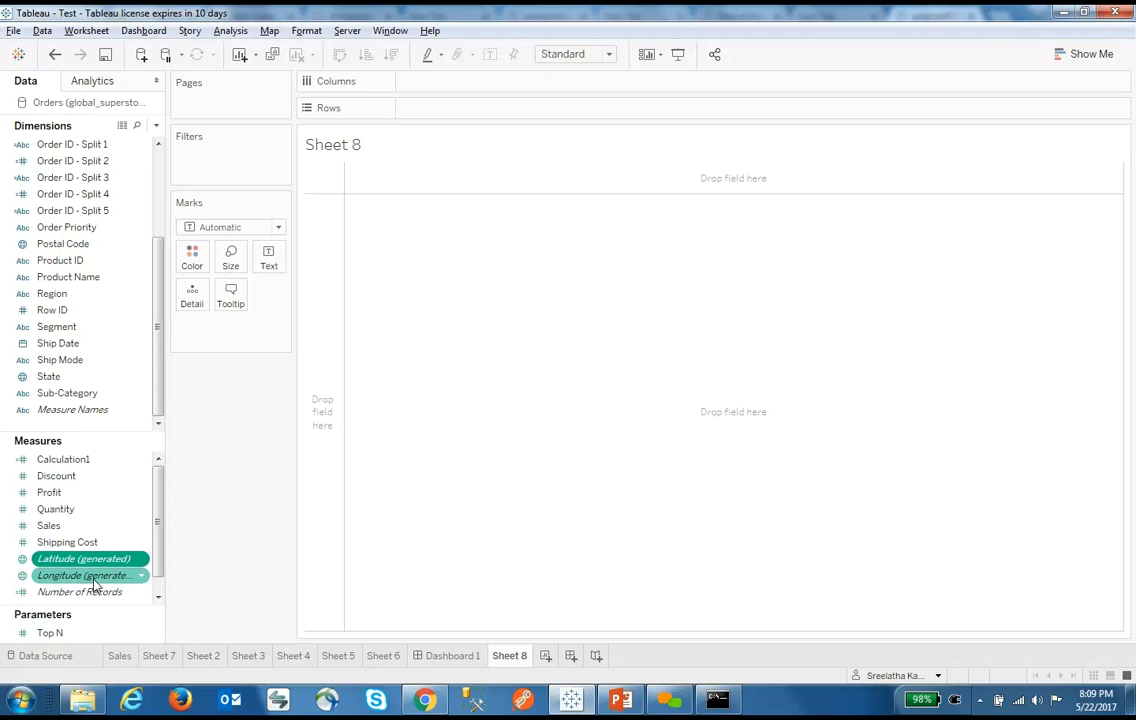
click(93, 578)
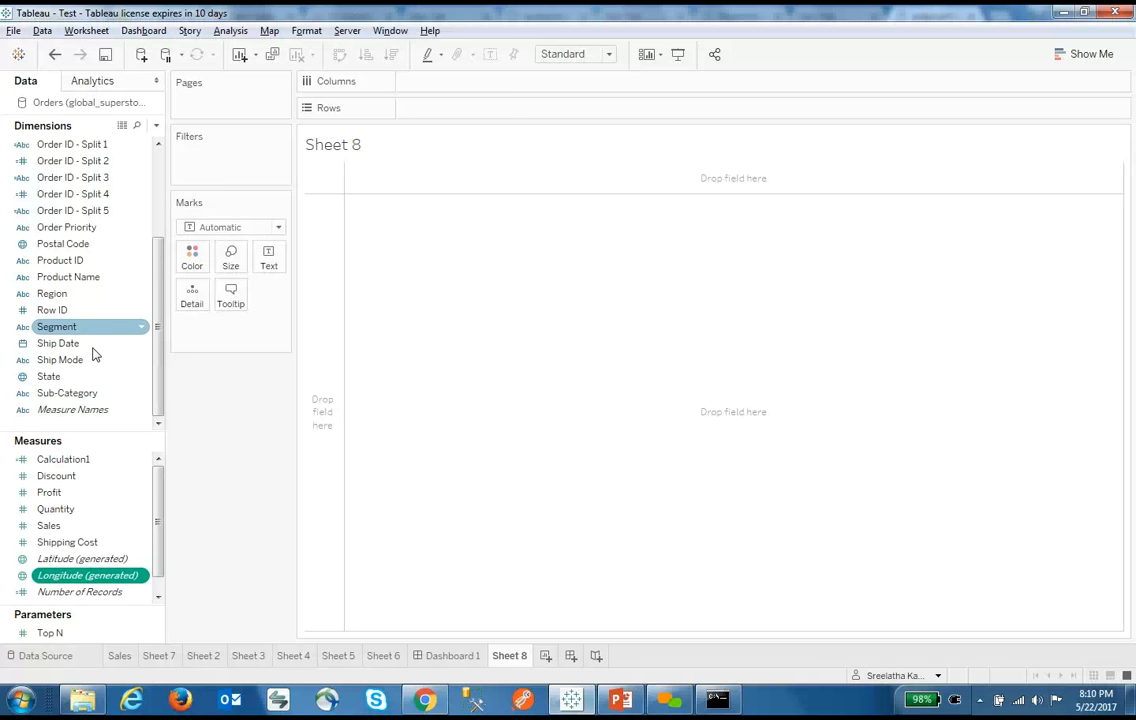
Map every US state from the State field and shade them by SUM(Sales), from 3 to 485,171
click(90, 378)
drag(90, 385, 451, 426)
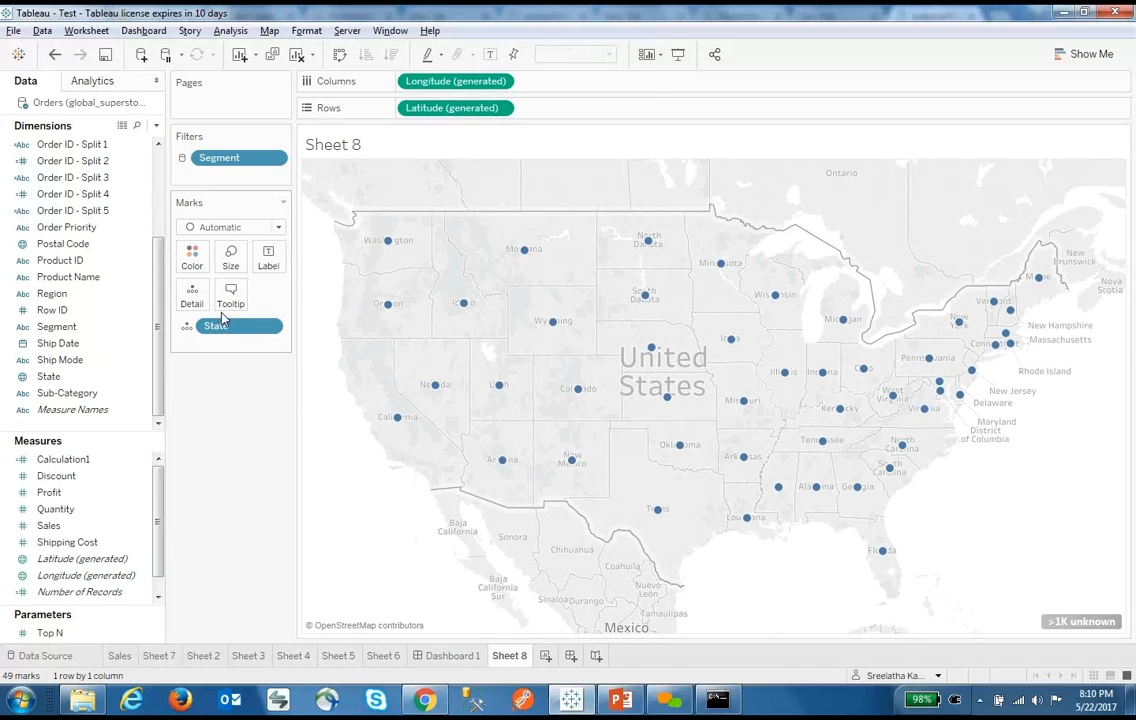
mouse_move(48, 525)
mouse_down()
mouse_move(193, 240)
mouse_move(190, 259)
mouse_up()
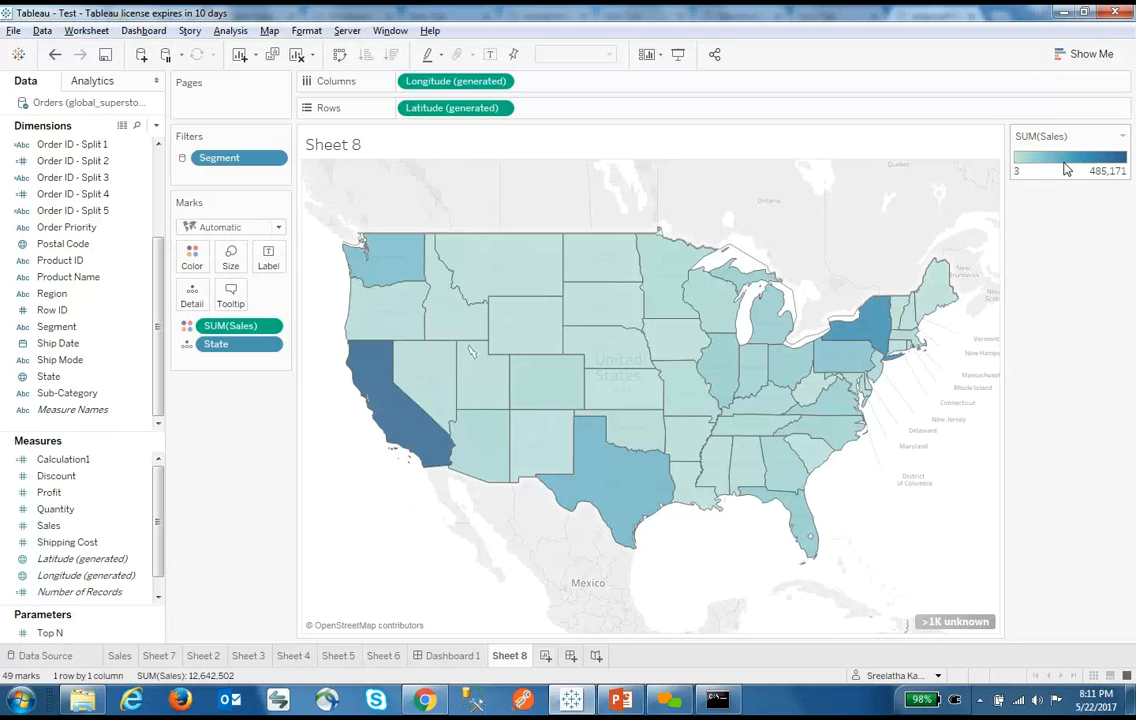
In Chrome, close the filters demo page, the empty tab and the filters embed page
click(423, 690)
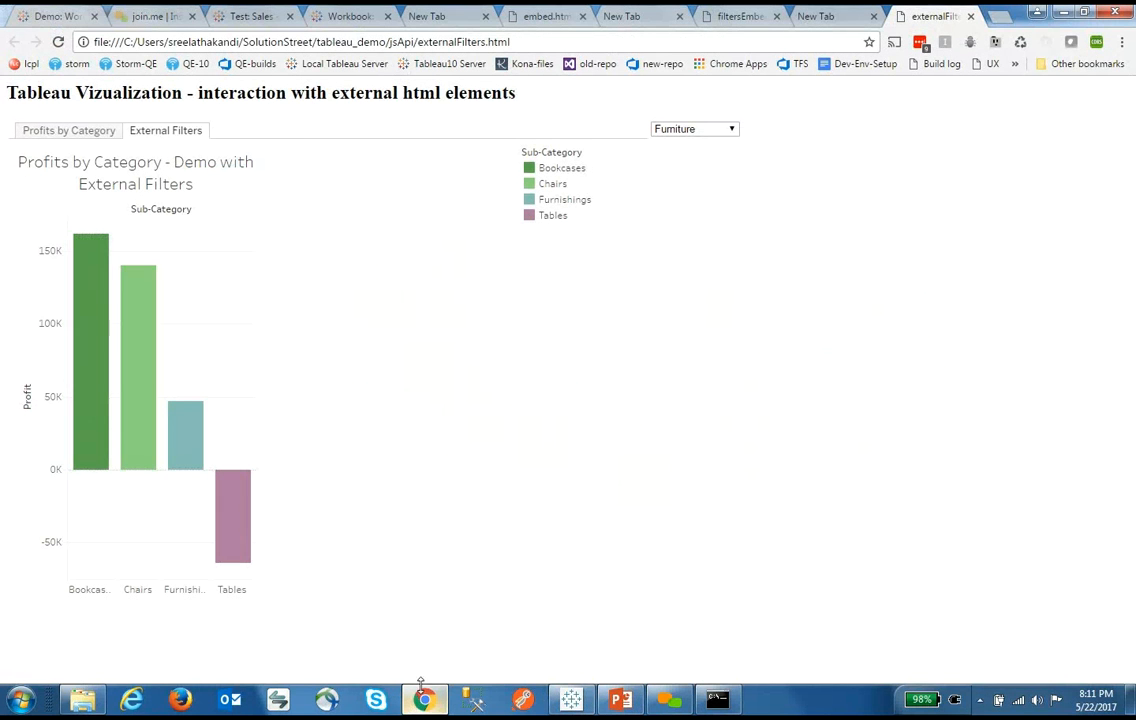
key(ctrl+w)
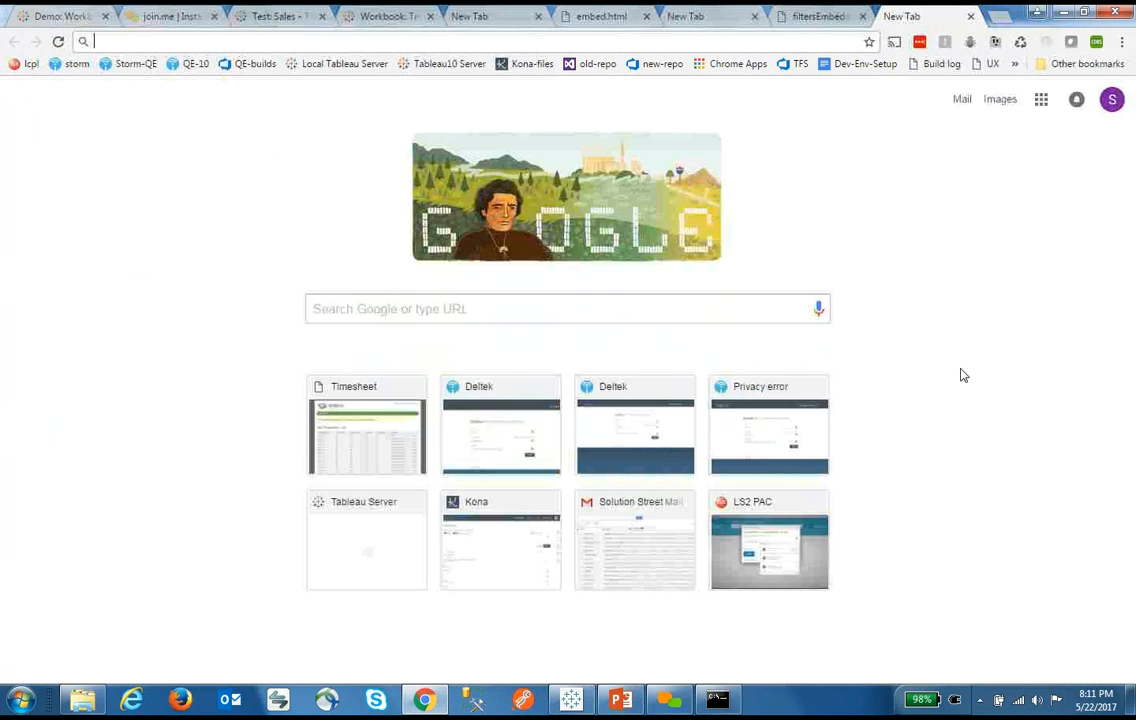
key(ctrl+w)
key(ctrl+w)
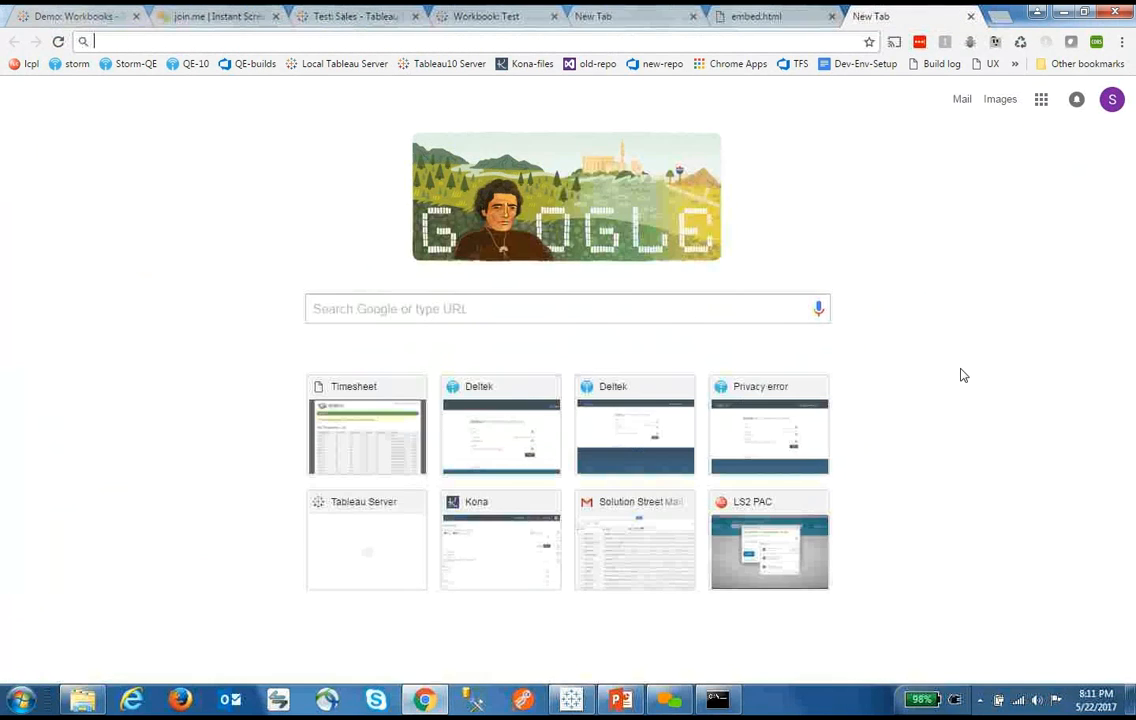
key(ctrl+w)
Open the Demo project's Filters workbook and its Profits by Category view
click(88, 15)
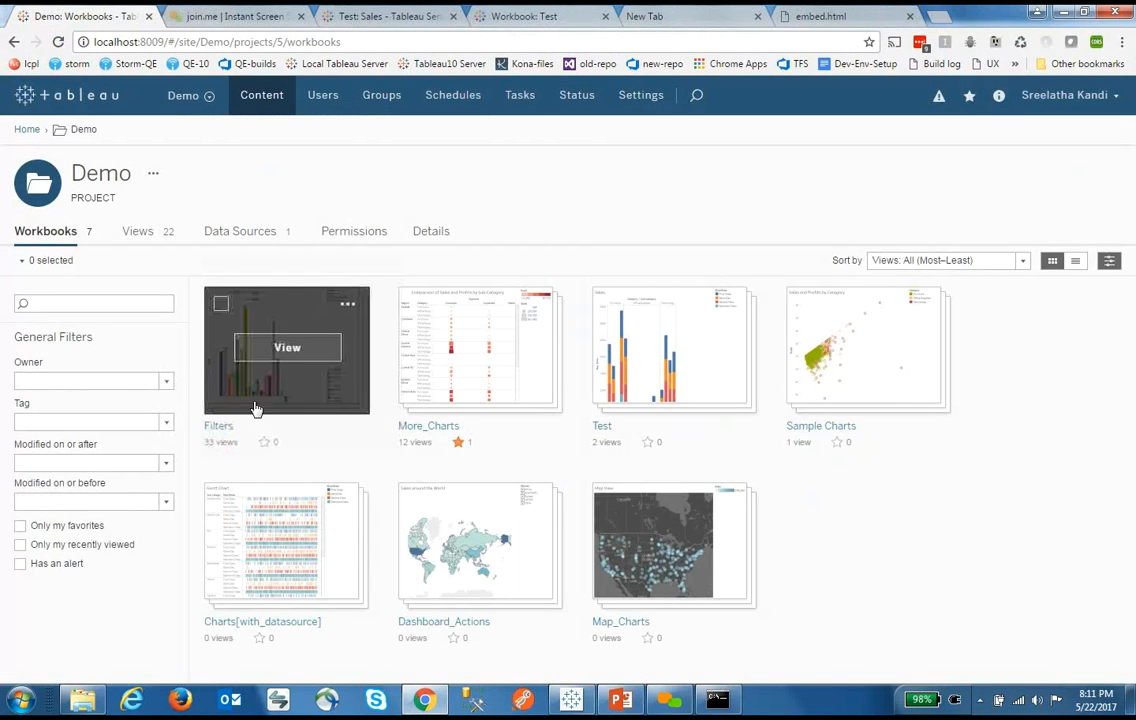
click(290, 368)
click(84, 368)
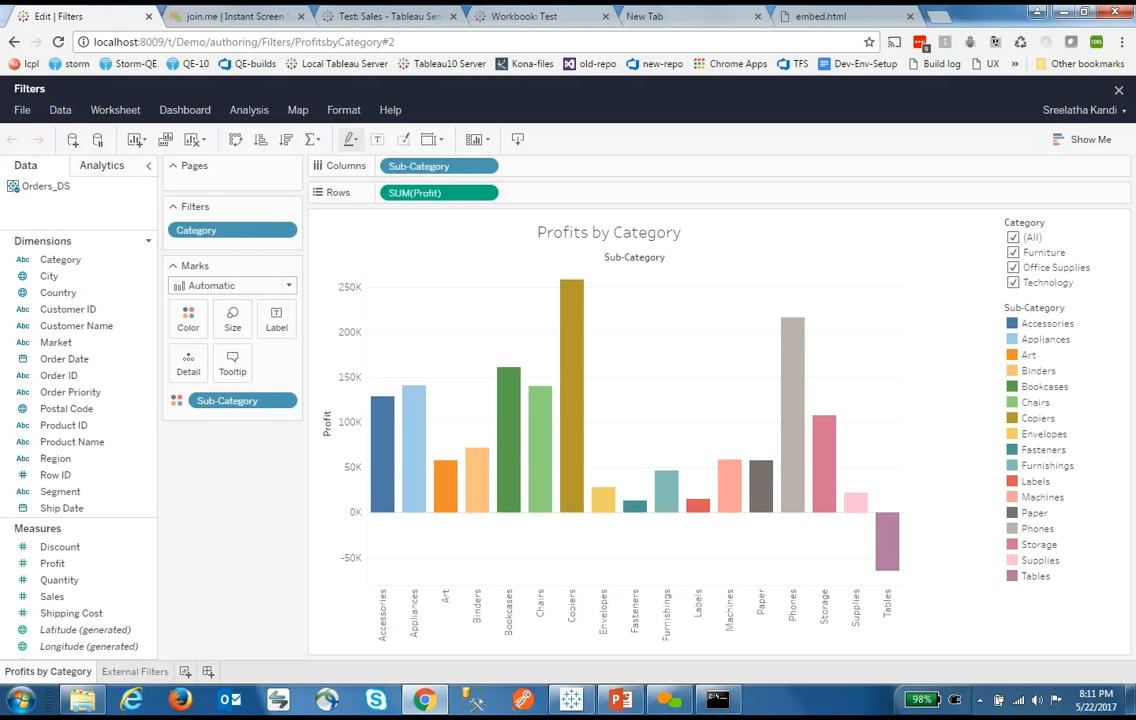
Check the Category filter options, then label each profit bar with SUM(Quantity)
click(1119, 223)
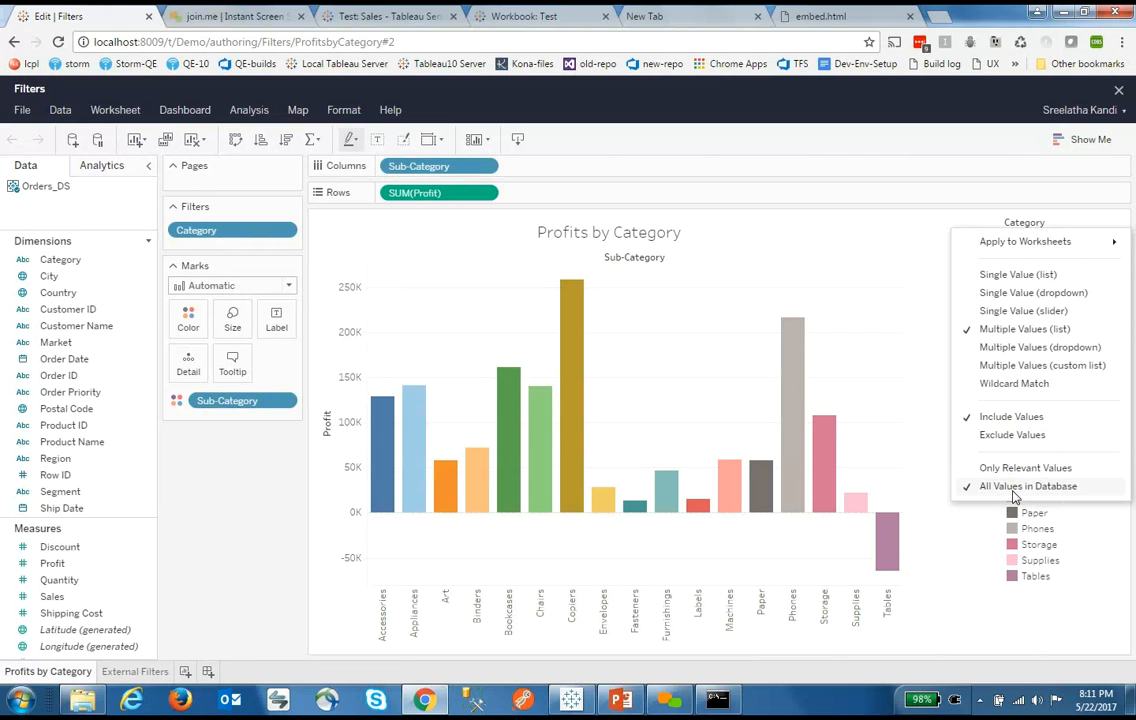
click(1095, 632)
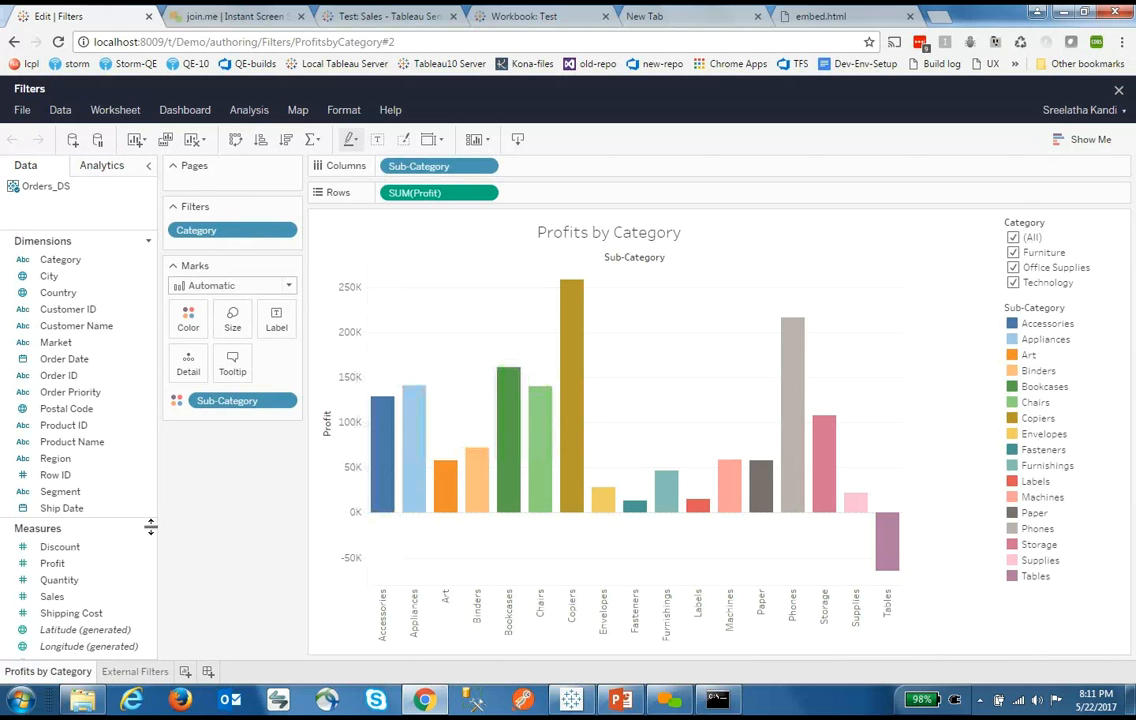
click(85, 580)
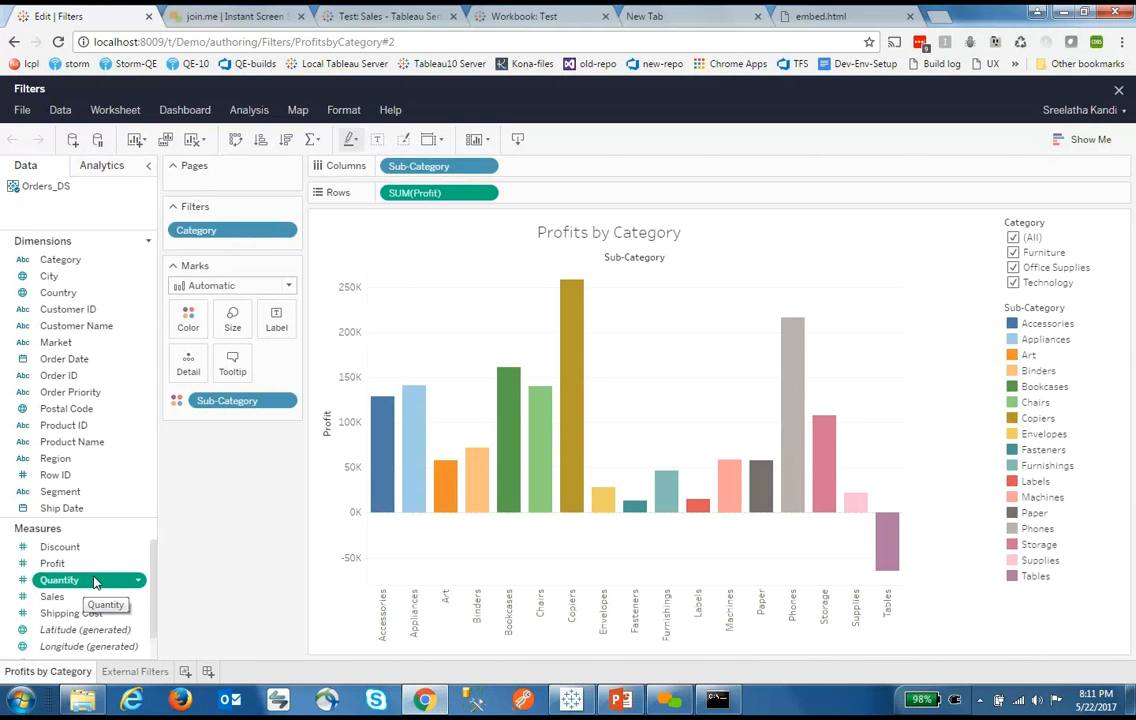
drag(95, 583, 250, 368)
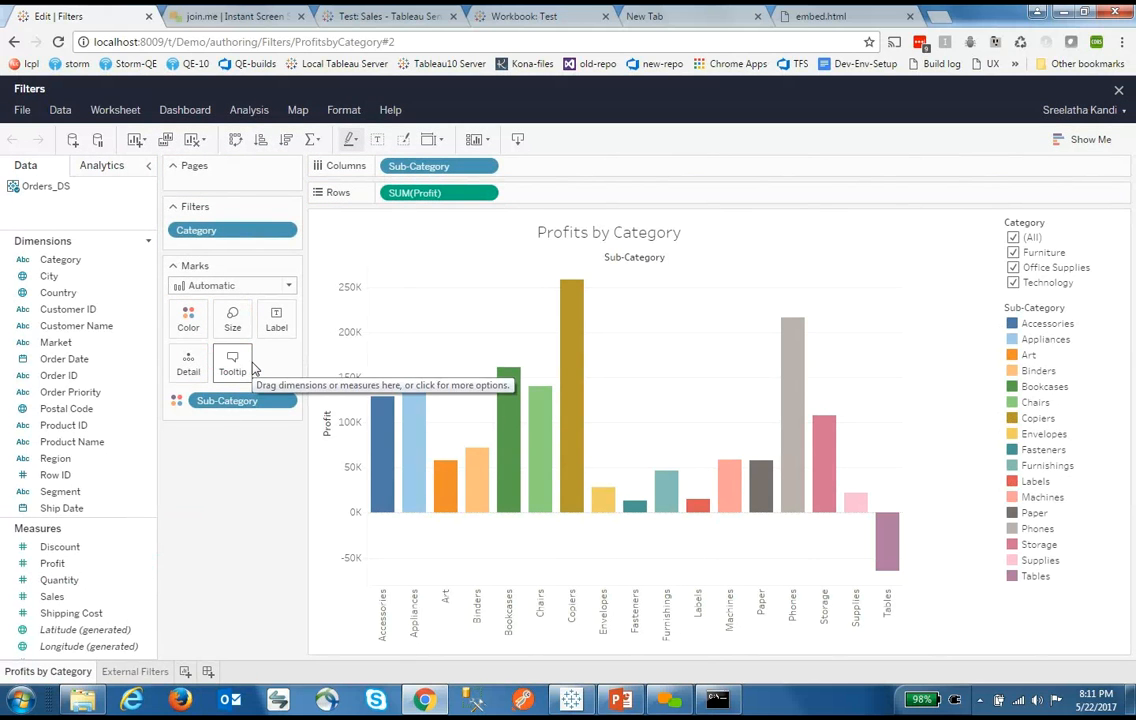
mouse_move(565, 316)
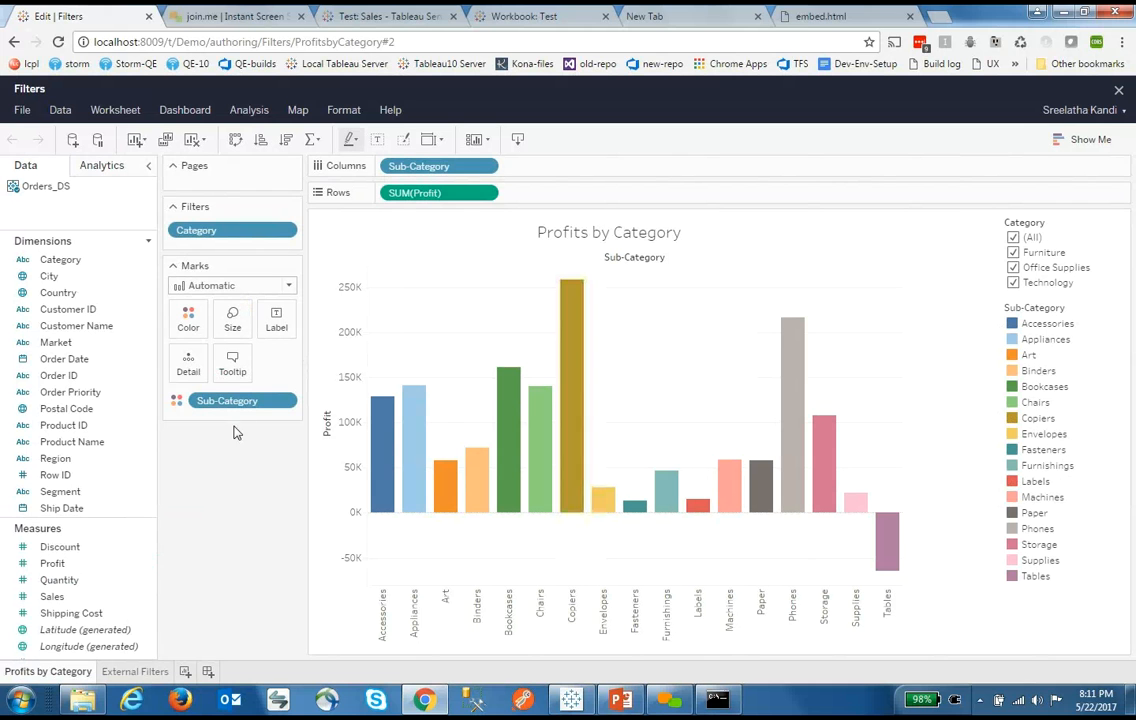
drag(60, 586, 276, 322)
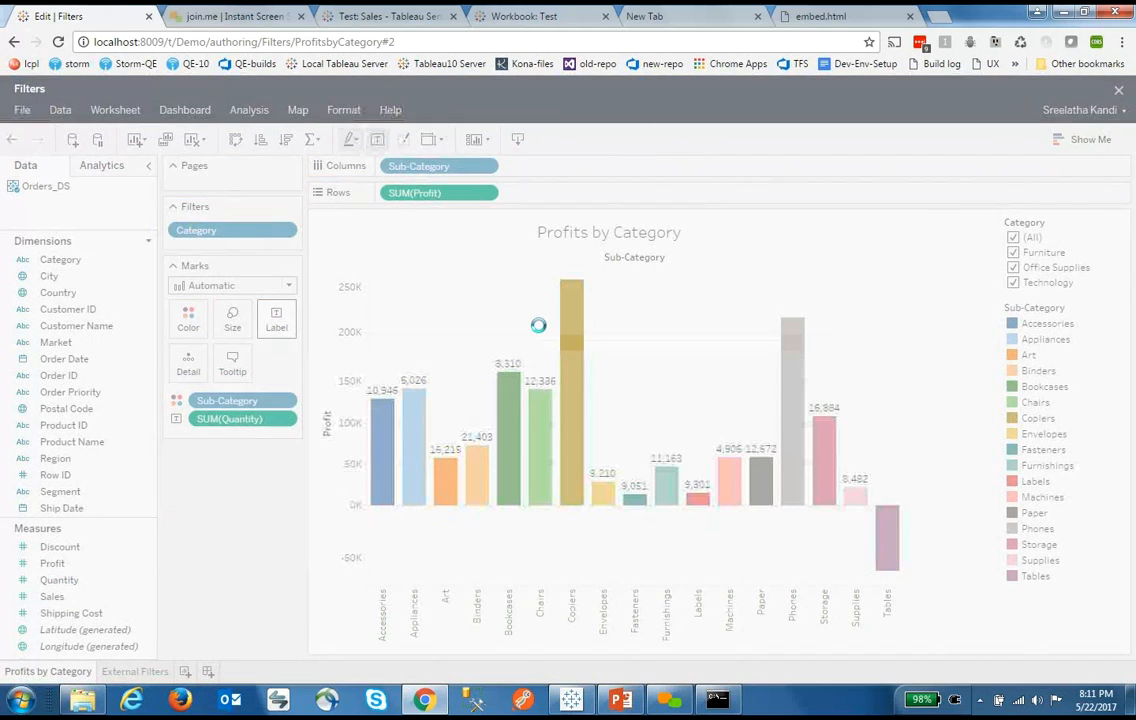
mouse_move(575, 322)
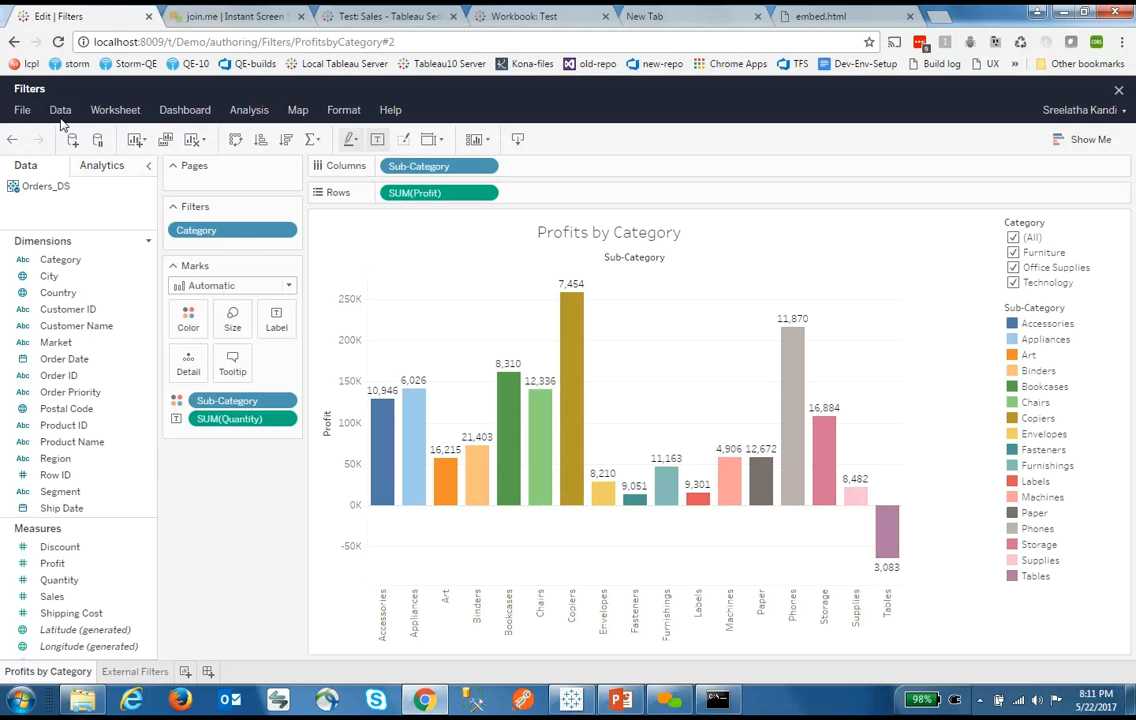
click(22, 110)
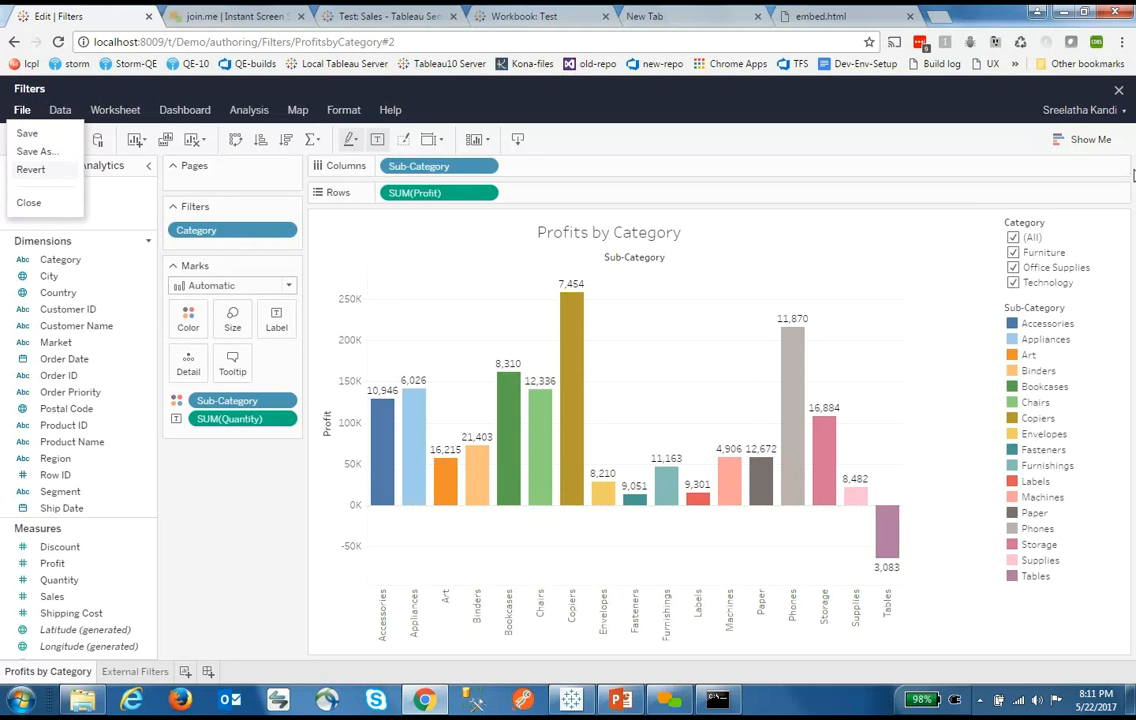
click(238, 596)
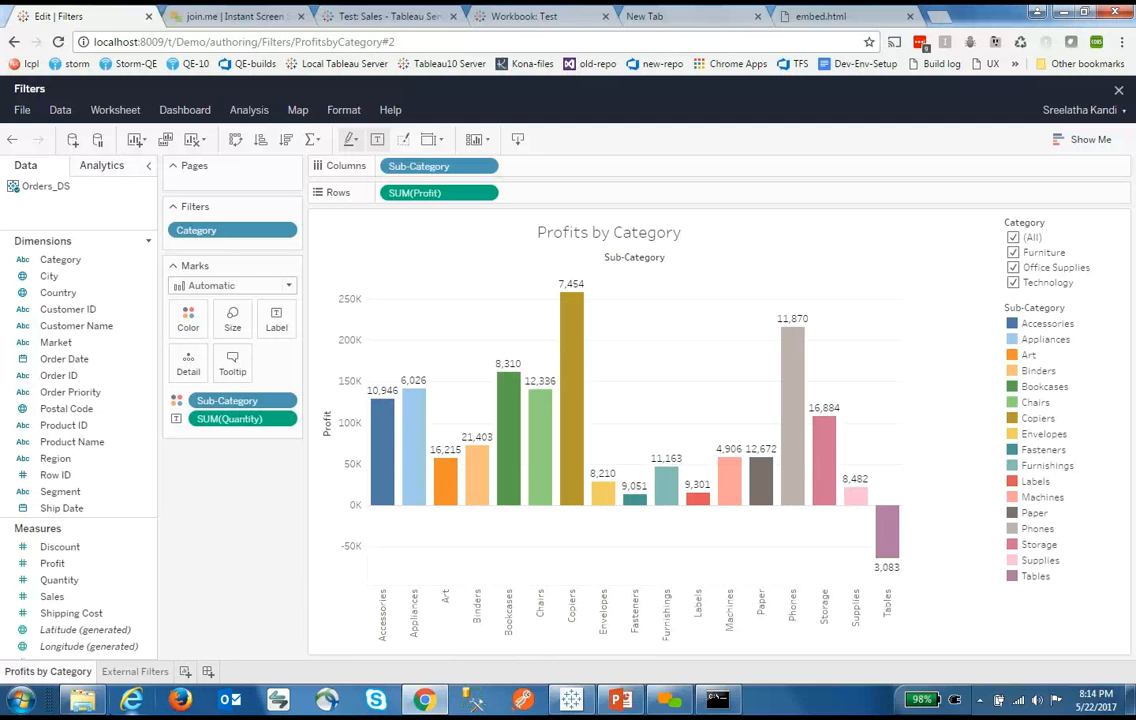
click(25, 702)
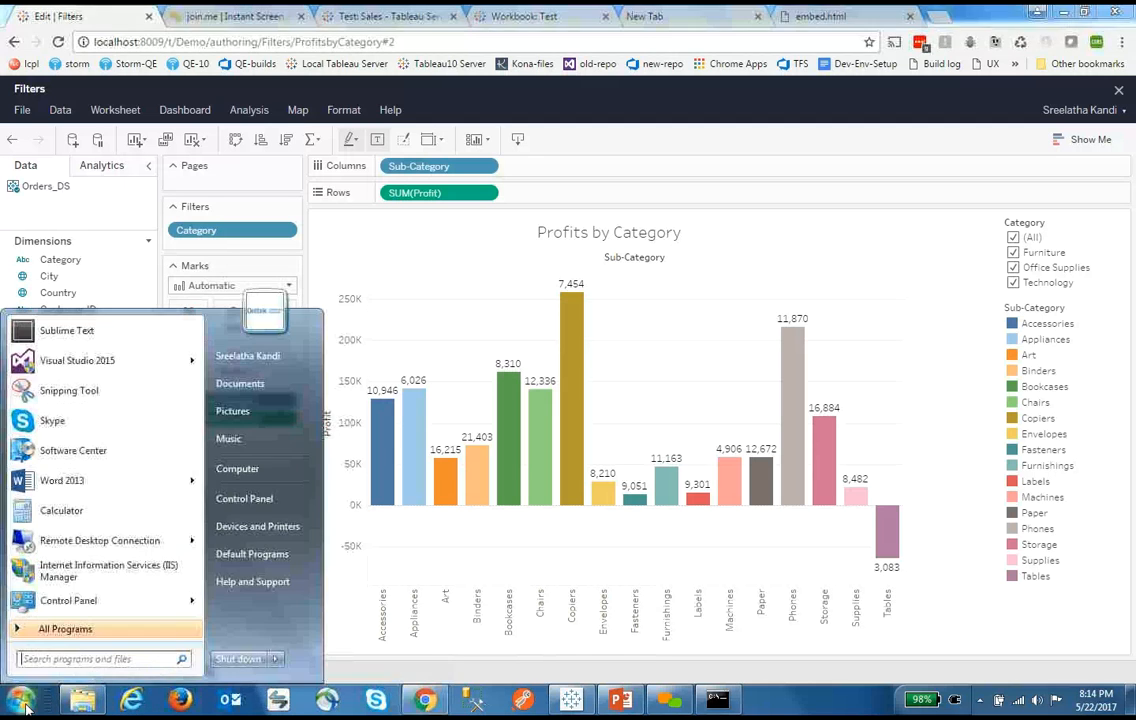
mouse_move(275, 659)
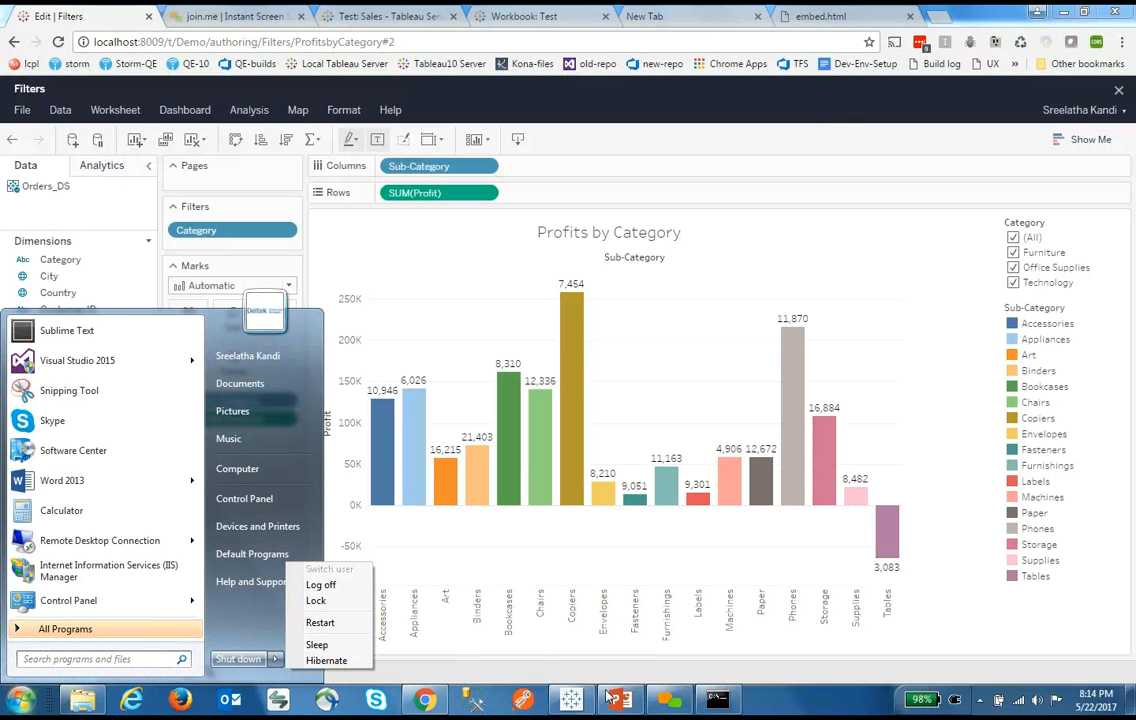
click(670, 705)
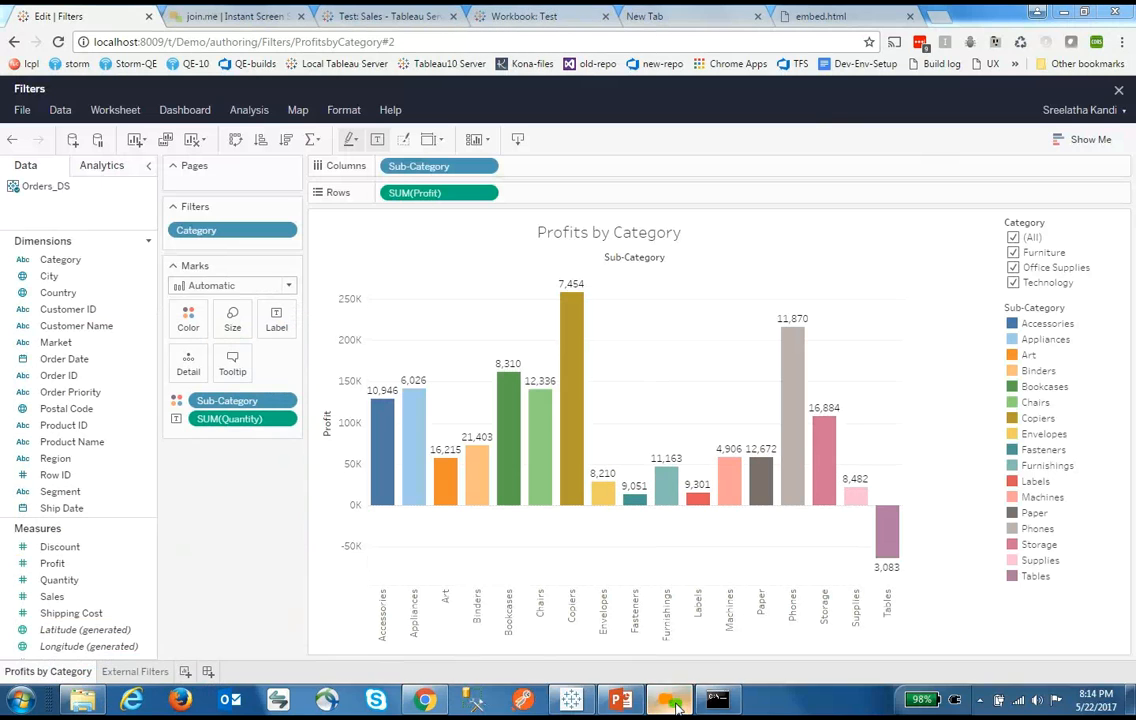